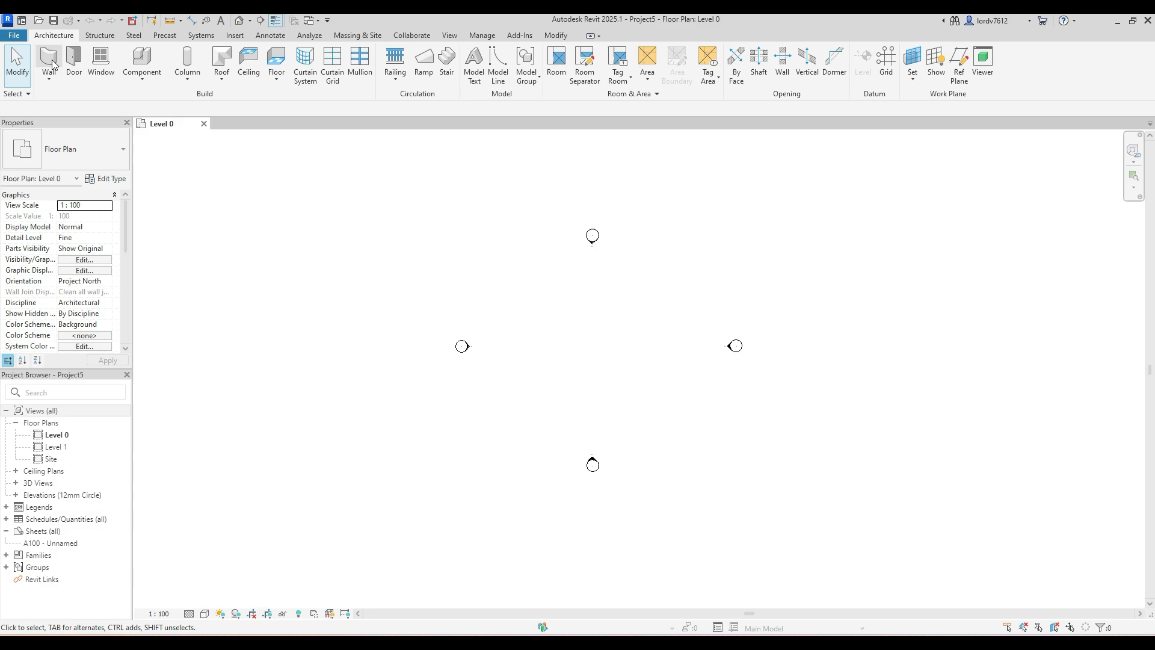
- Draw a closed rectangle of four architectural walls between the elevation markers on Level 0, about 17 m by 11.4 m
click(50, 60)
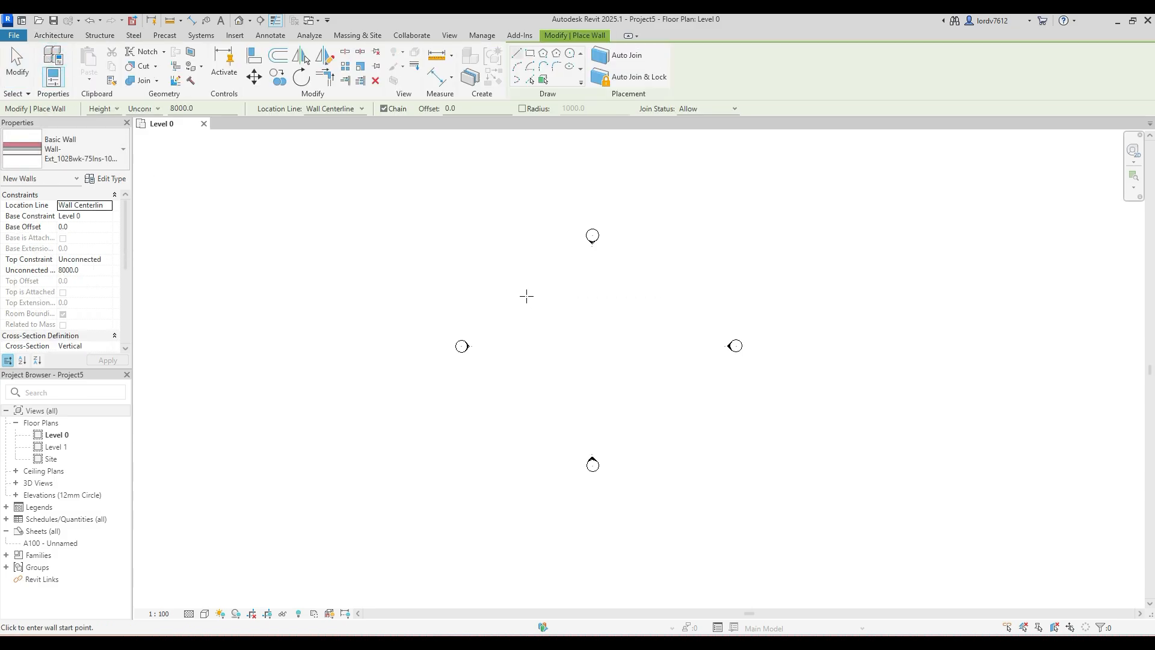
click(501, 287)
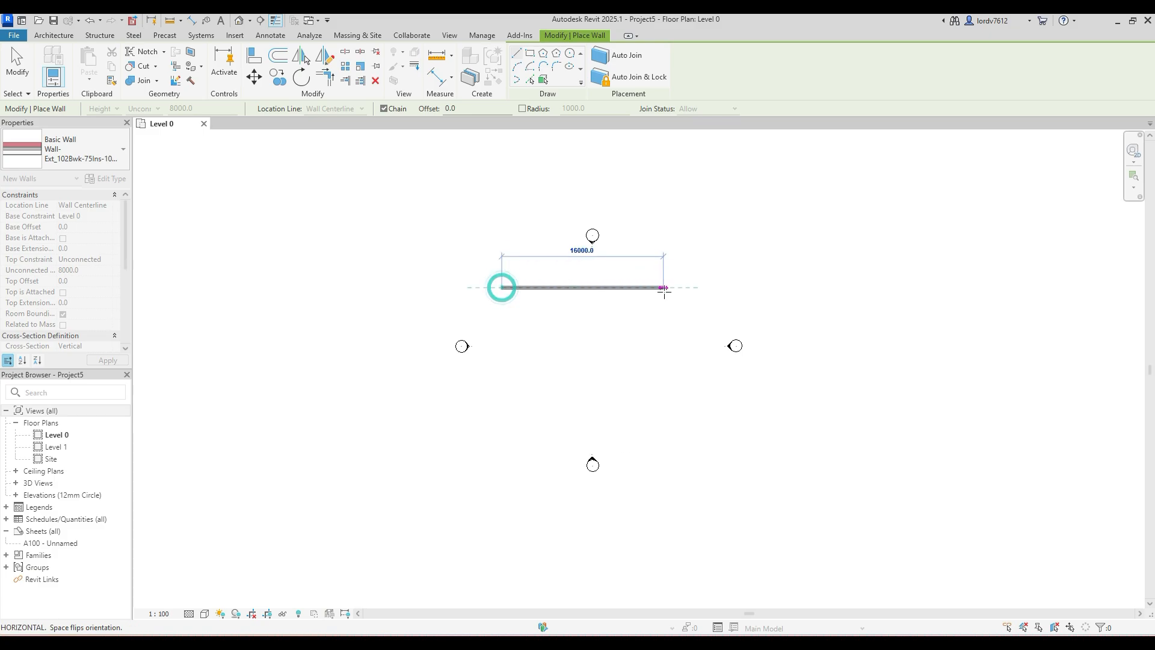
click(670, 288)
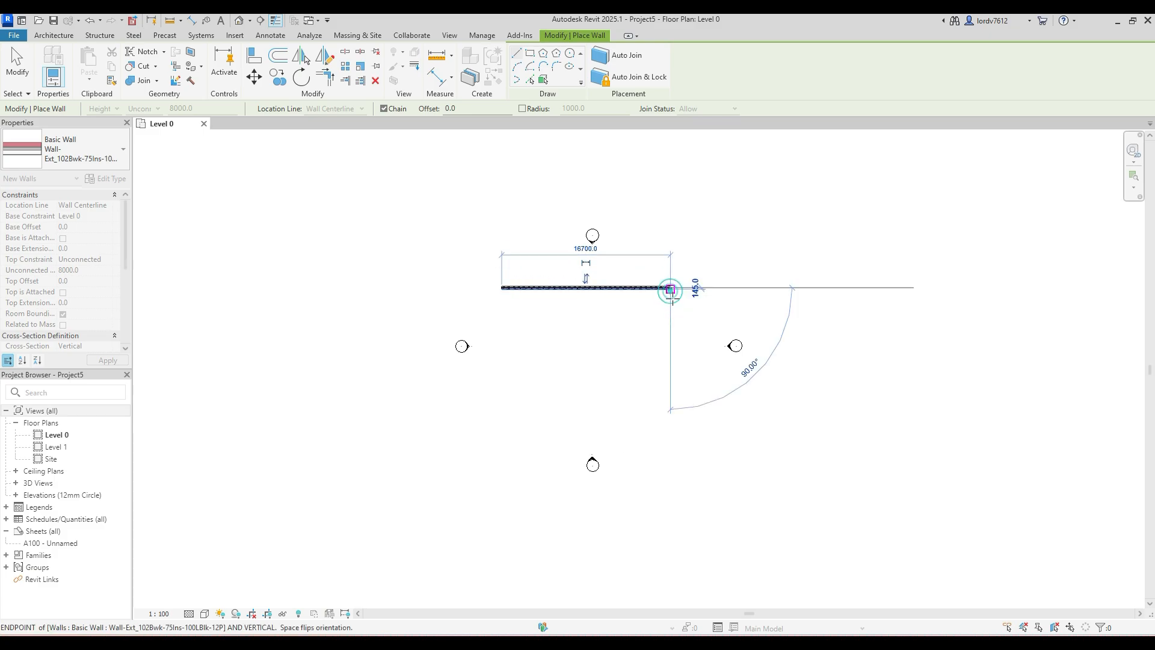
click(671, 401)
click(502, 402)
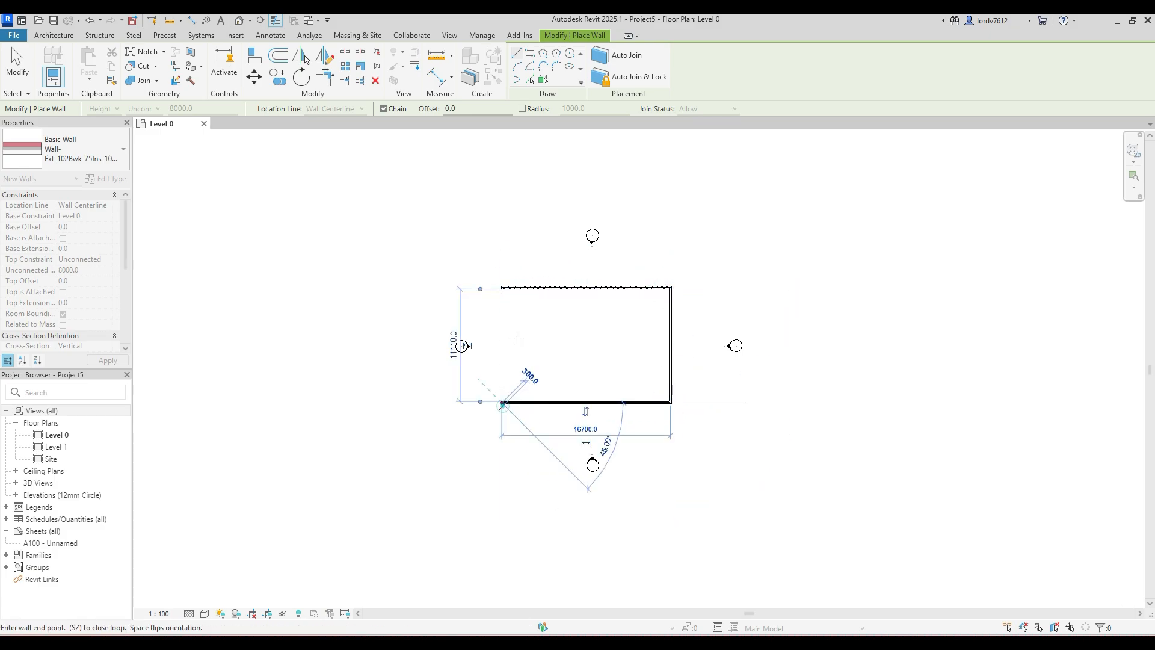
click(502, 288)
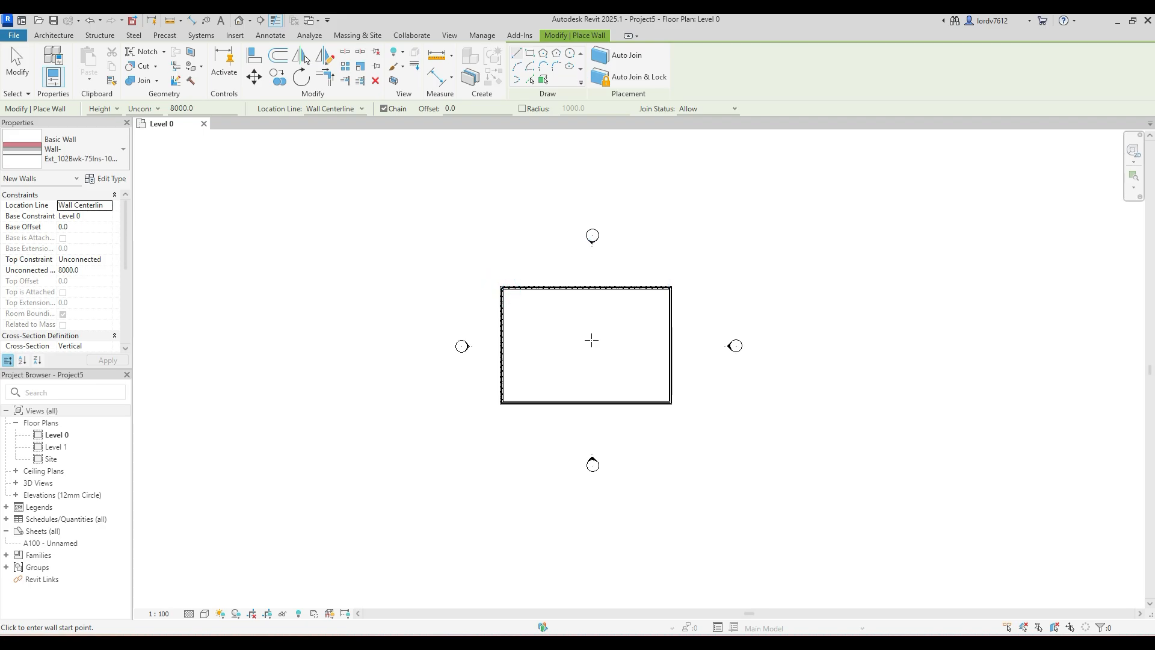
- Open the default 3D view and place a horizontal wall sweep along the back wall, about 6300 mm above Level 0
click(239, 20)
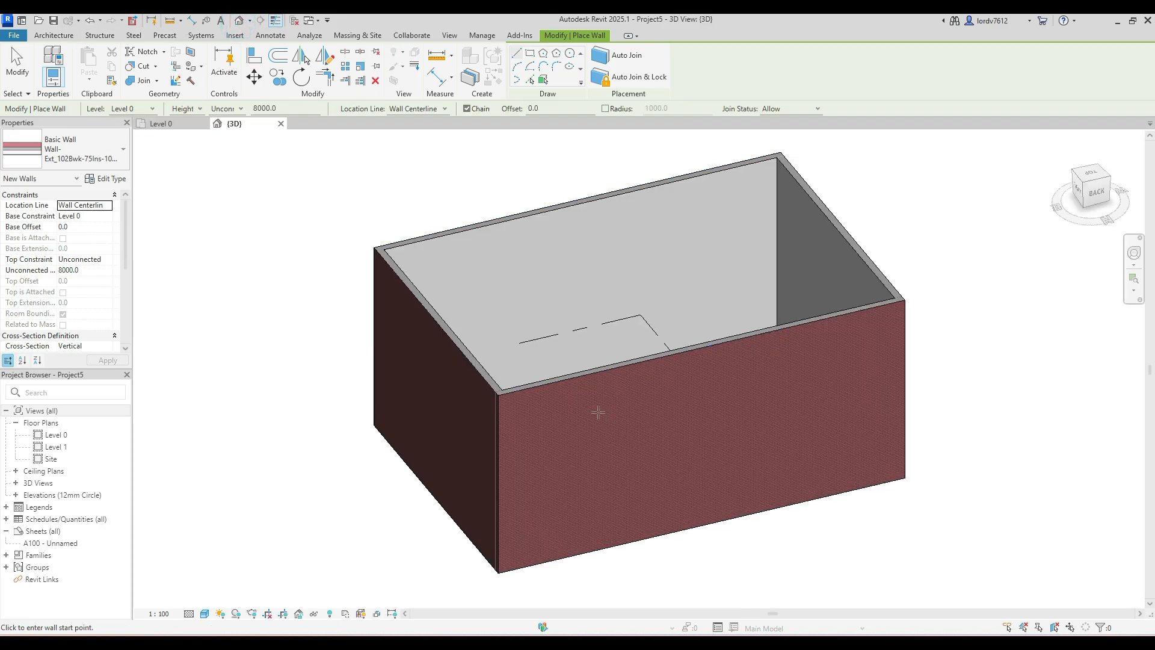
shift+middle_drag(598, 412, 421, 248)
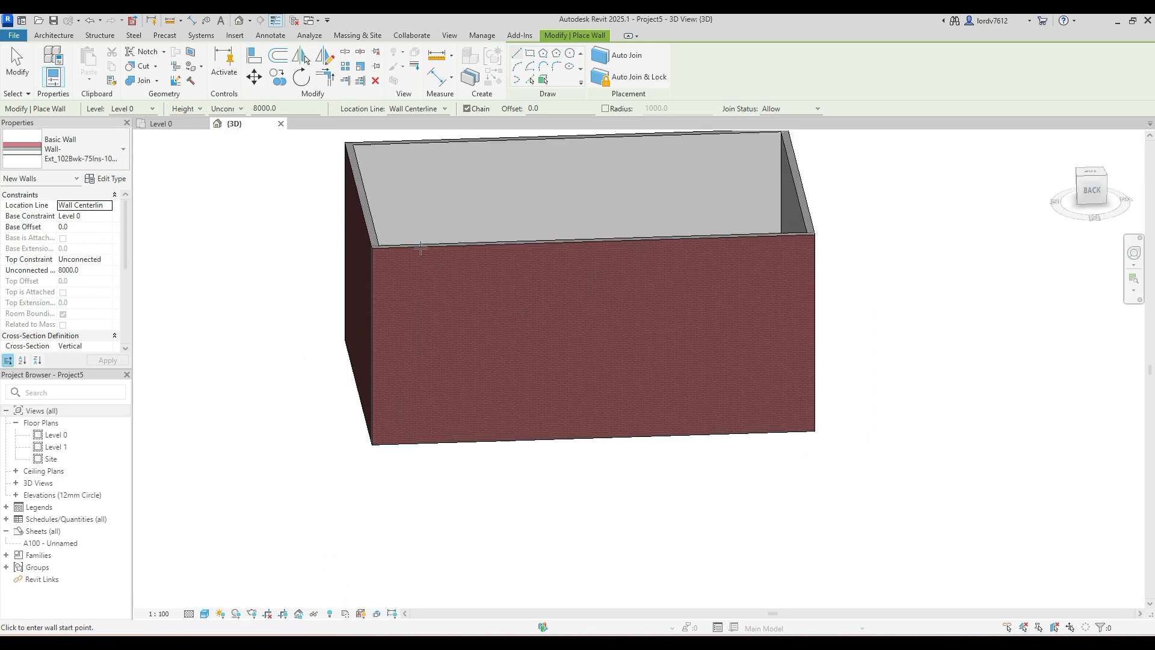
click(60, 37)
click(56, 78)
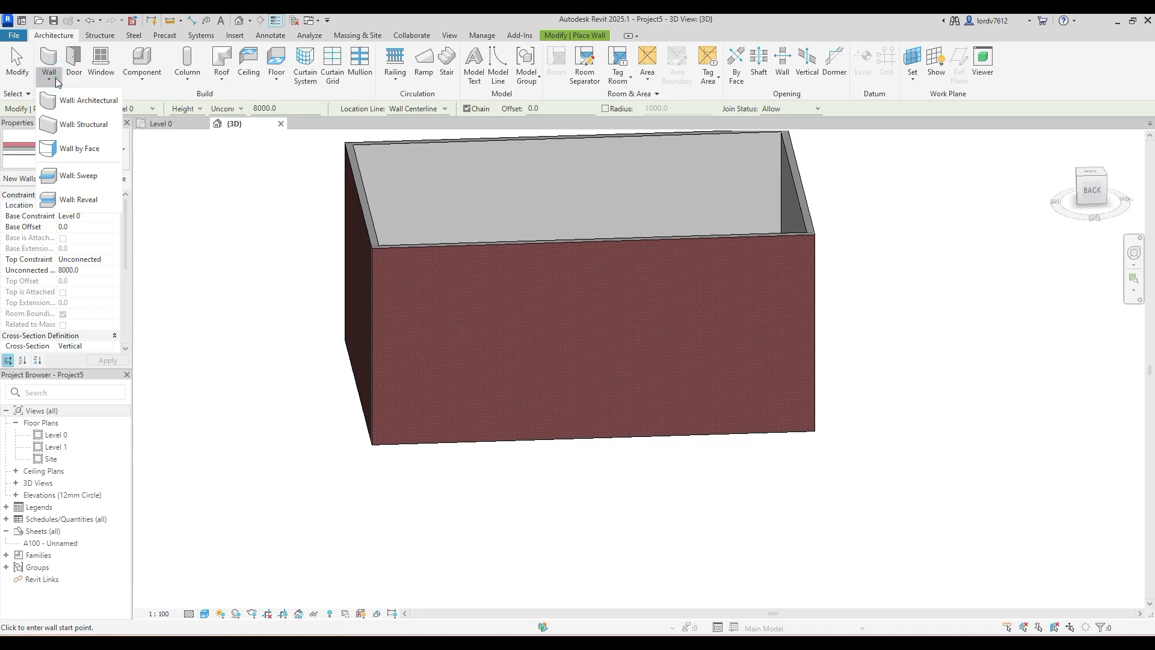
click(77, 176)
click(418, 290)
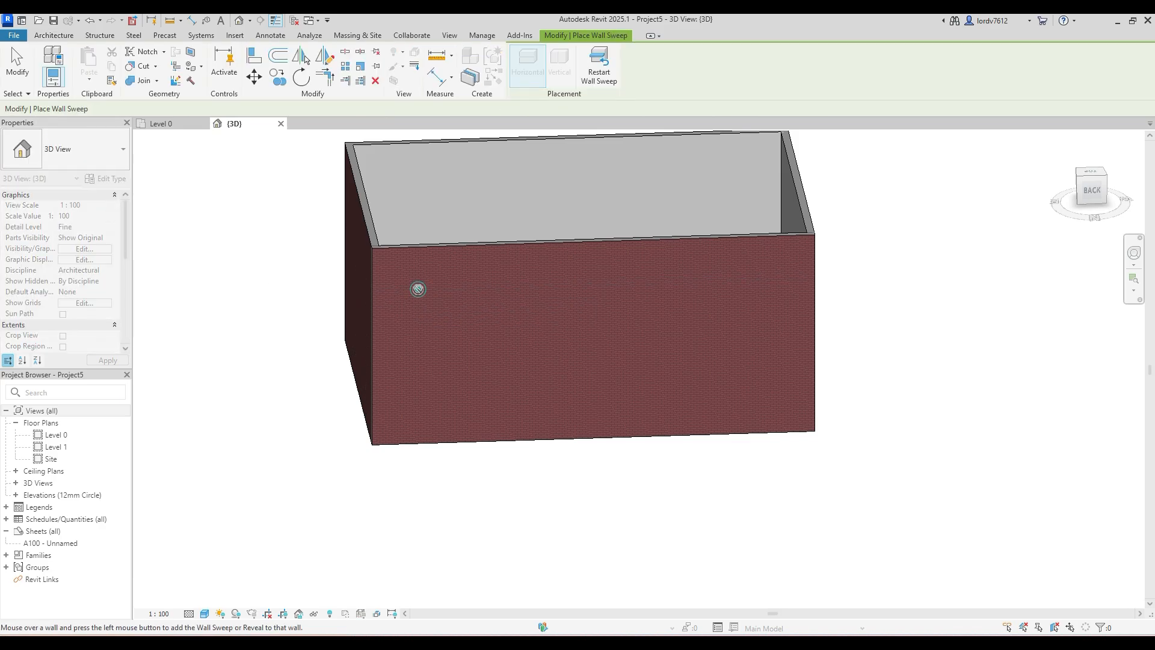
key(Escape)
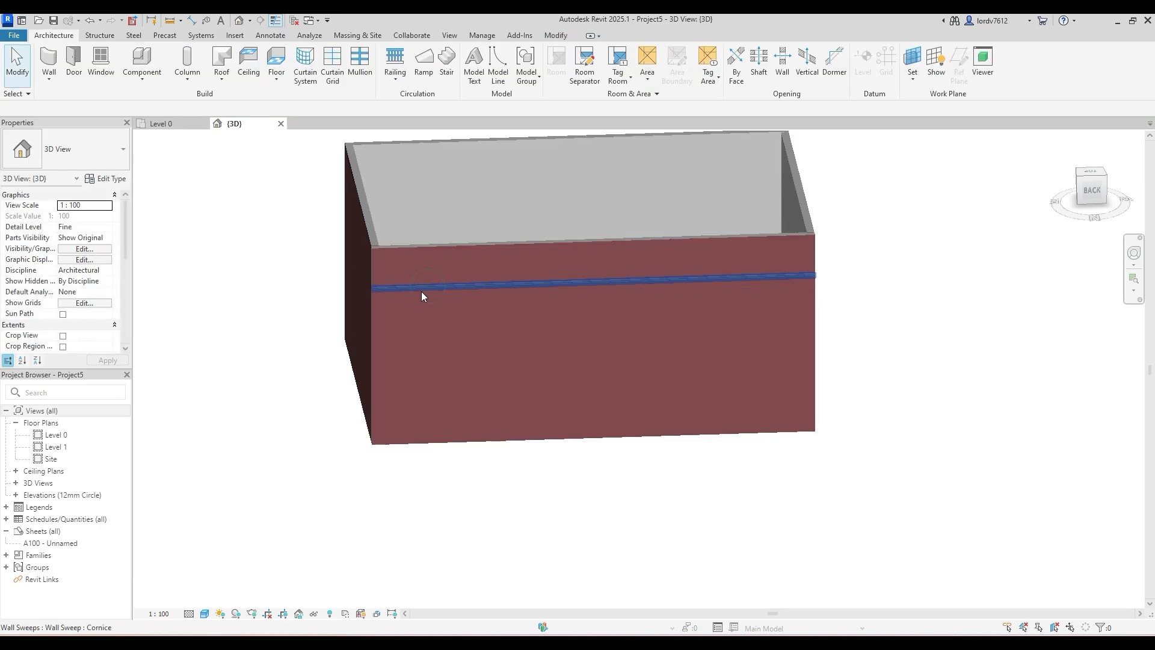
- Place a horizontal wall reveal along the back wall below the sweep, about 5000 mm above Level 0
scroll(421, 291, up, 3)
shift+middle_drag(421, 305, 335, 379)
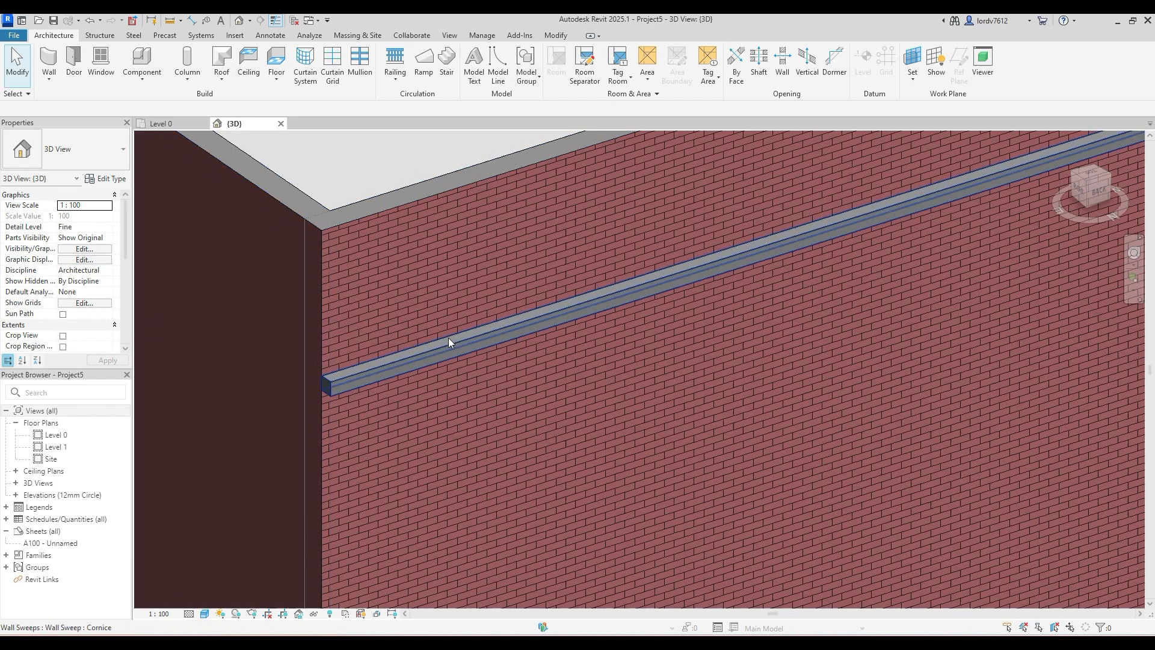
scroll(448, 376, down, 2)
middle_drag(637, 381, 545, 398)
scroll(487, 377, down, 3)
click(50, 80)
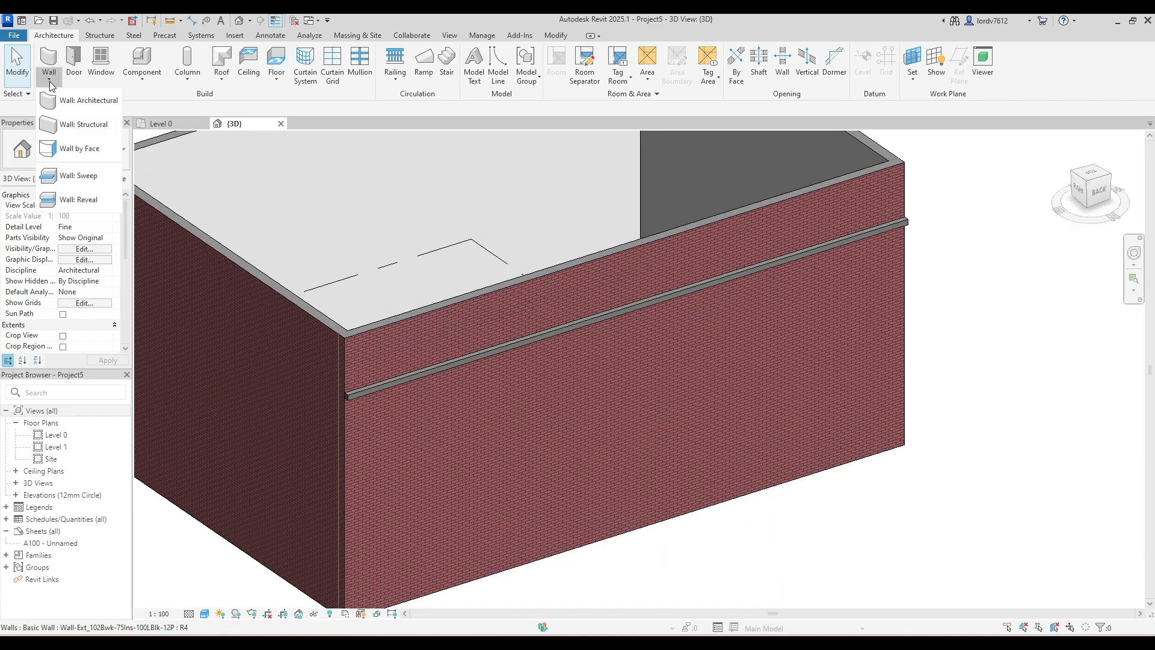
click(77, 199)
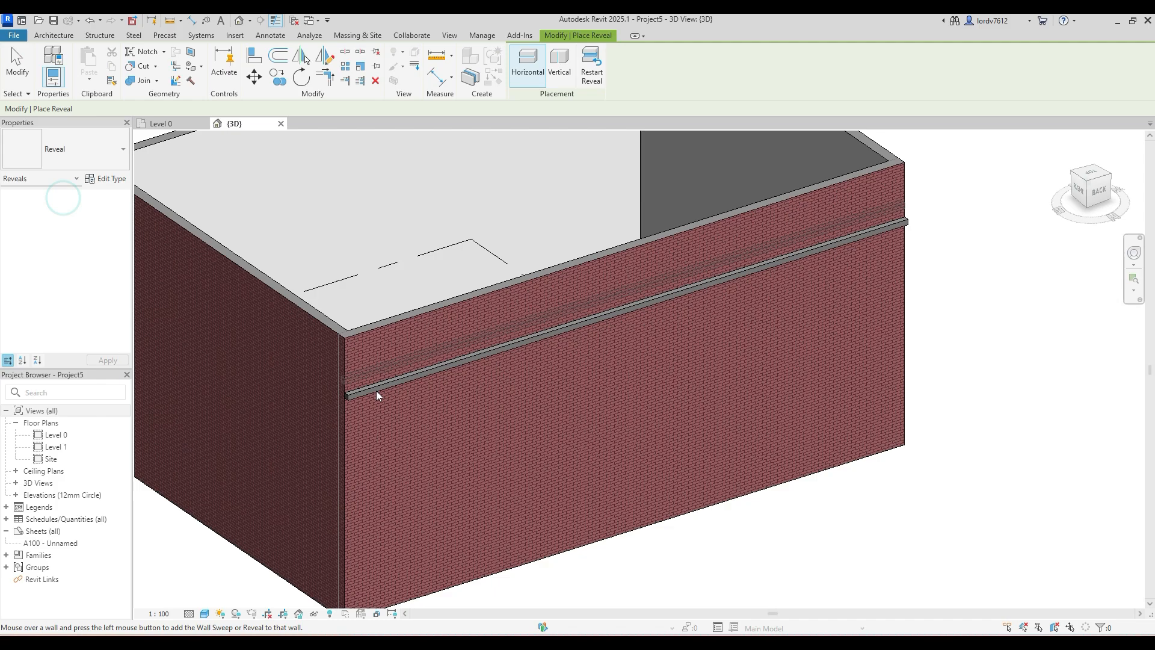
click(394, 418)
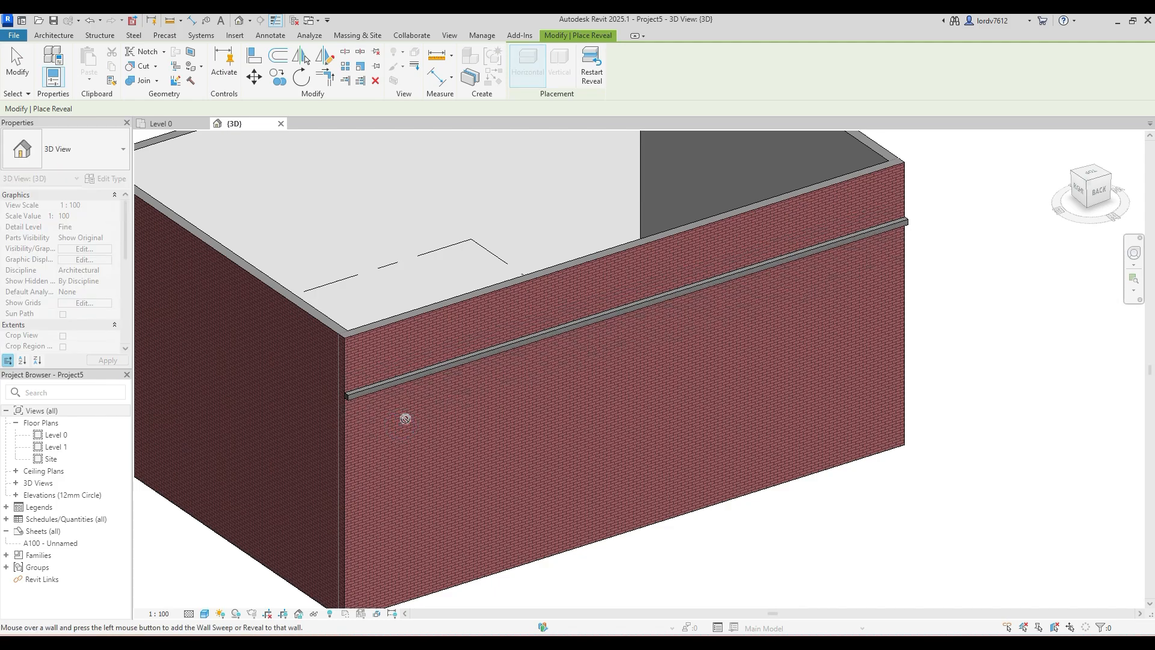
key(Escape)
- Examine the reveal cut and the projecting sweep up close at the corner of the back wall
click(391, 459)
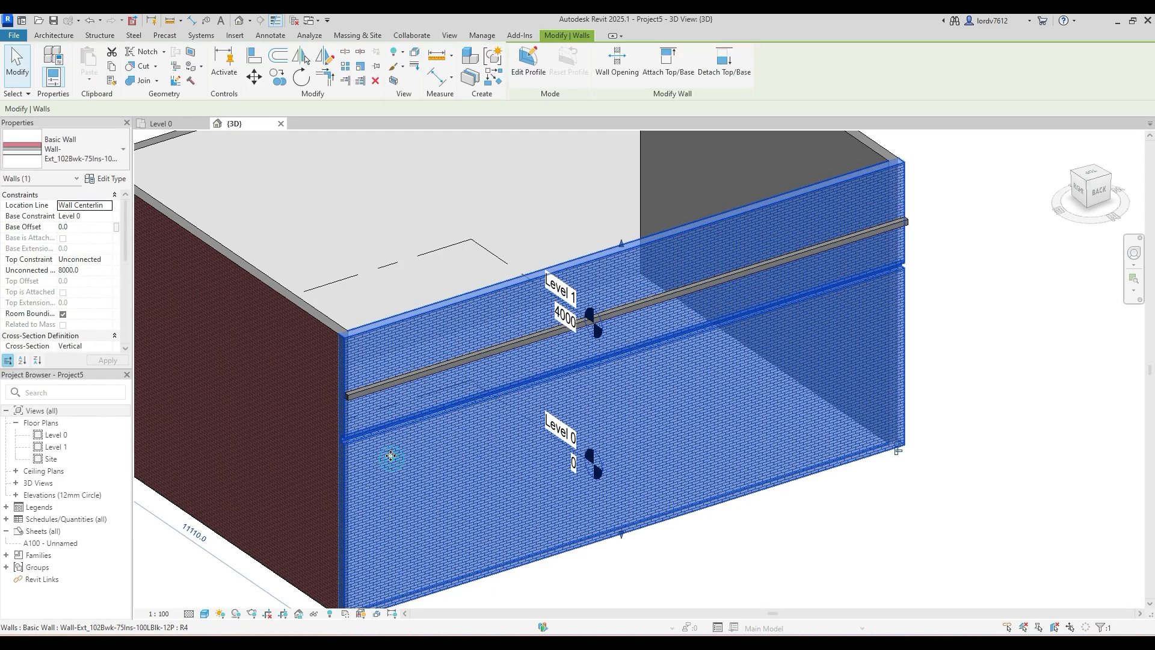
click(641, 576)
shift+middle_drag(398, 415, 42, 364)
scroll(386, 338, up, 5)
middle_drag(618, 351, 408, 397)
scroll(402, 371, down, 3)
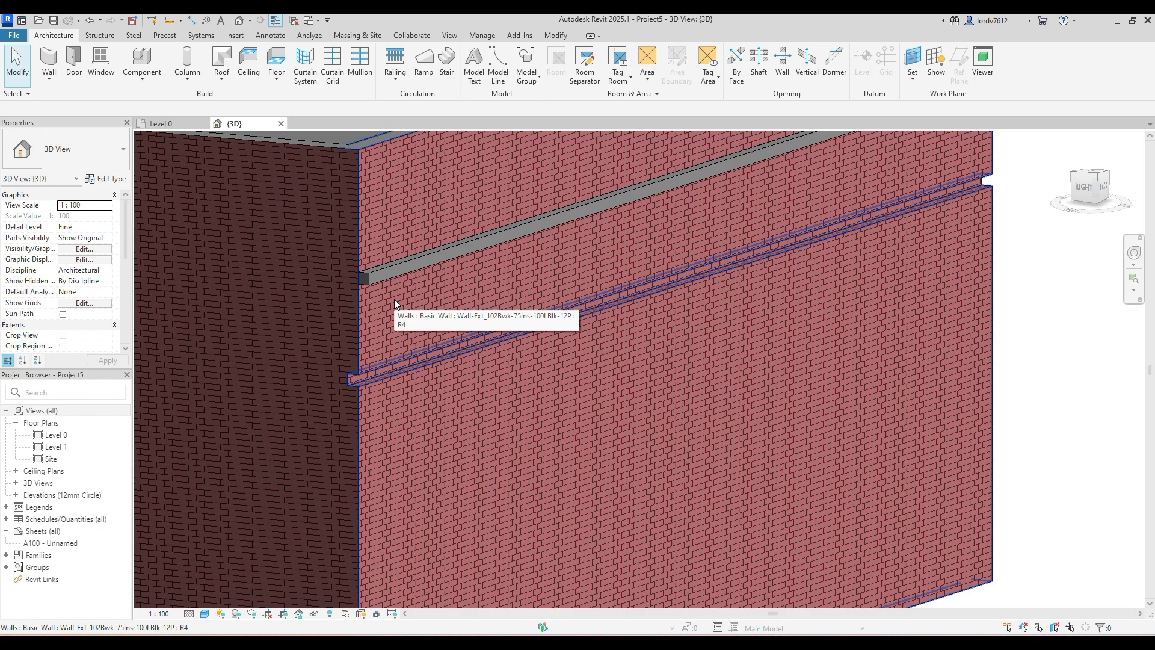
click(367, 377)
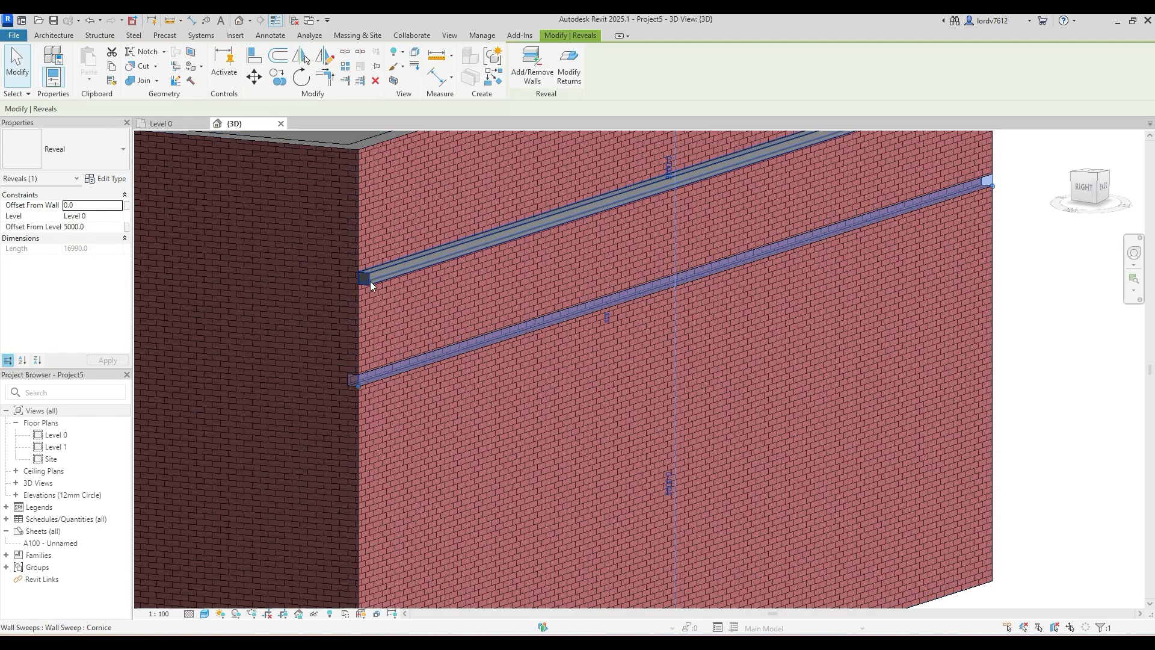
scroll(374, 299, down, 3)
click(781, 280)
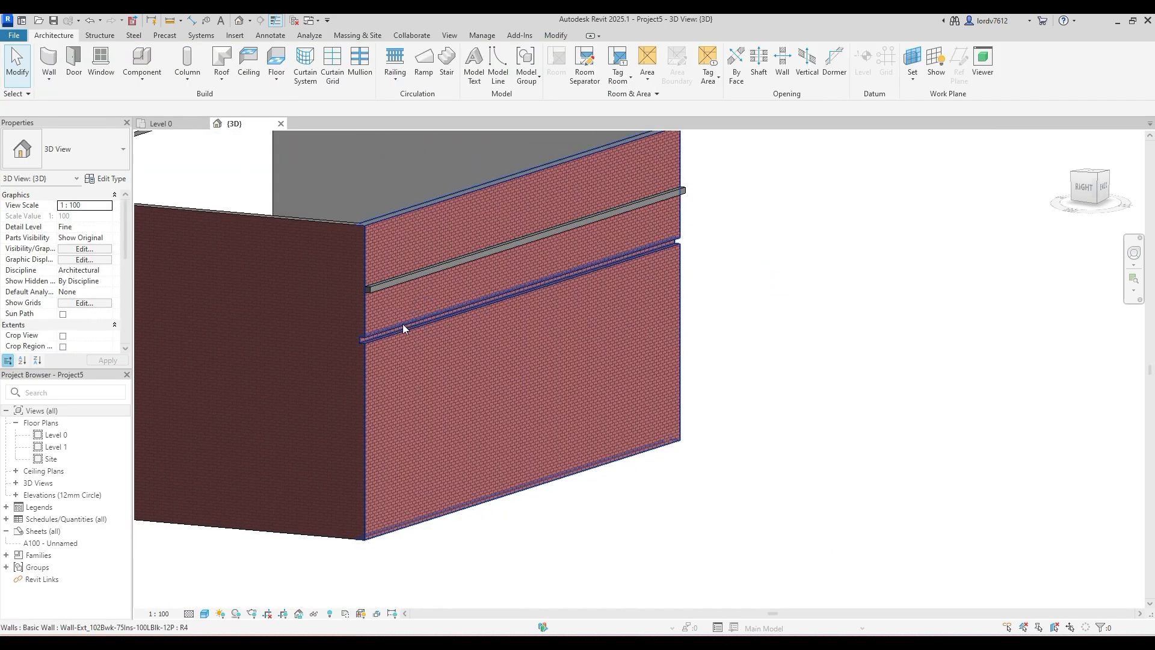
- Change the Cornice wall sweep type's profile to Profiles_Cant_Brick_Soldier_1_Course : Standard and inspect the sweep on the wall
click(393, 280)
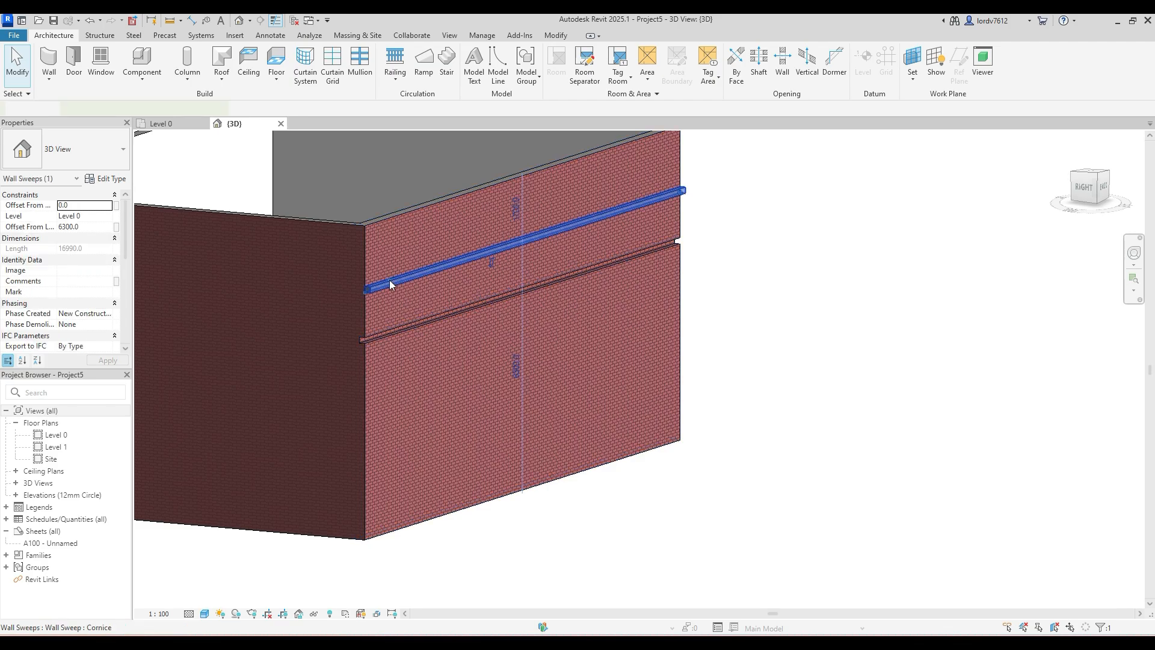
click(101, 179)
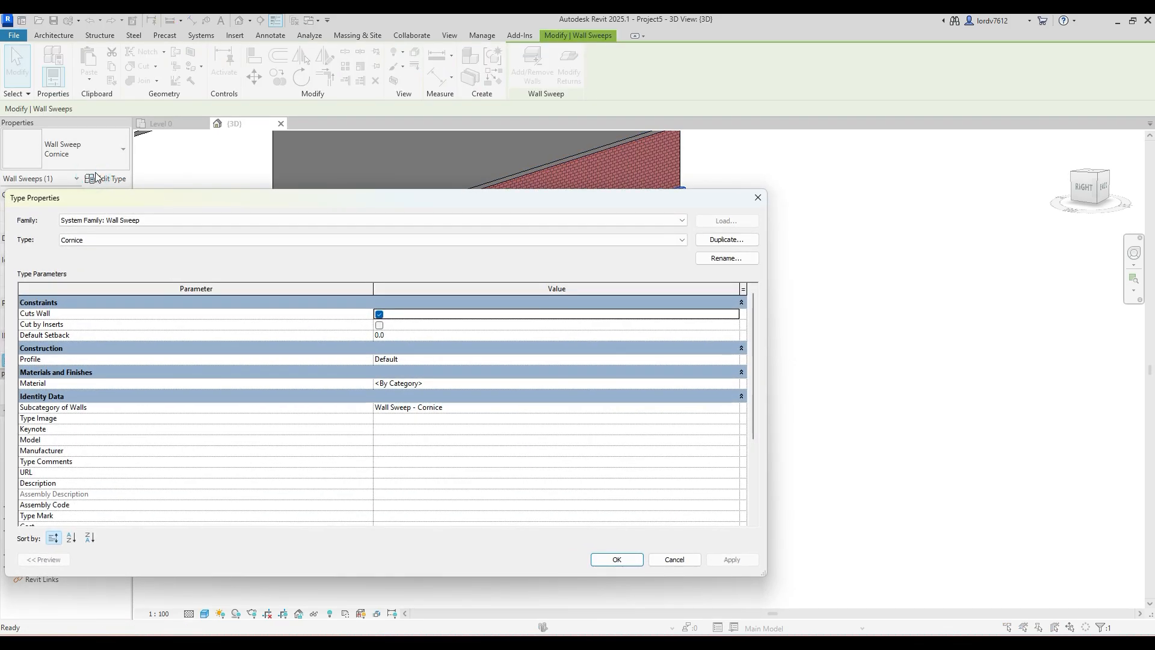
drag(415, 198, 440, 106)
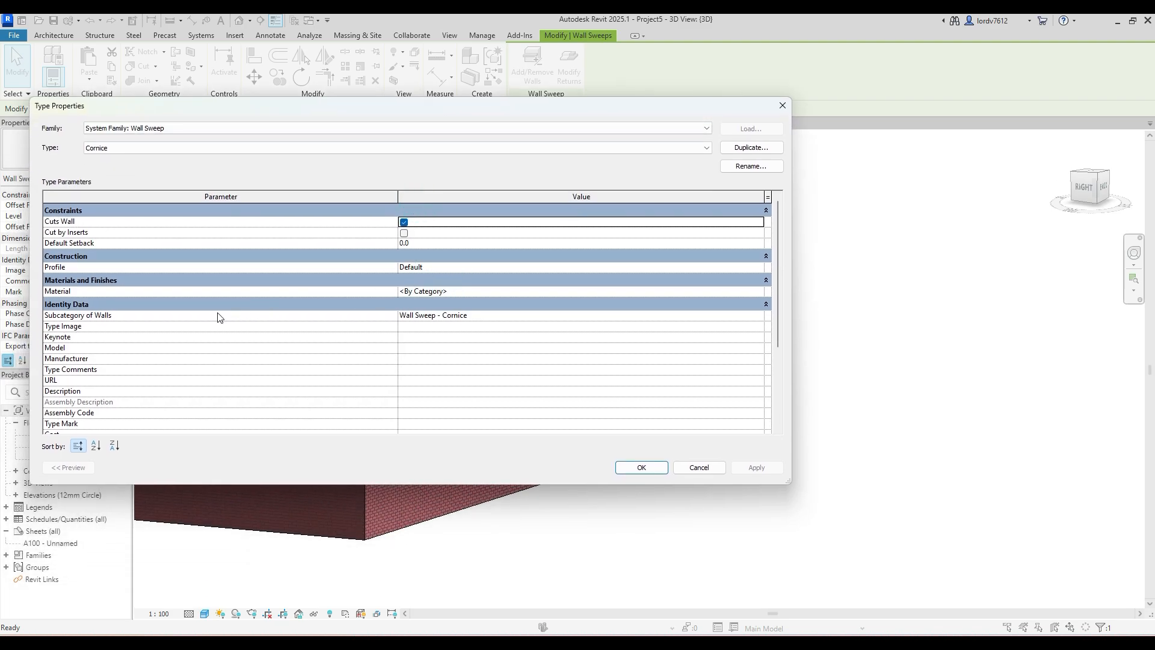
click(518, 267)
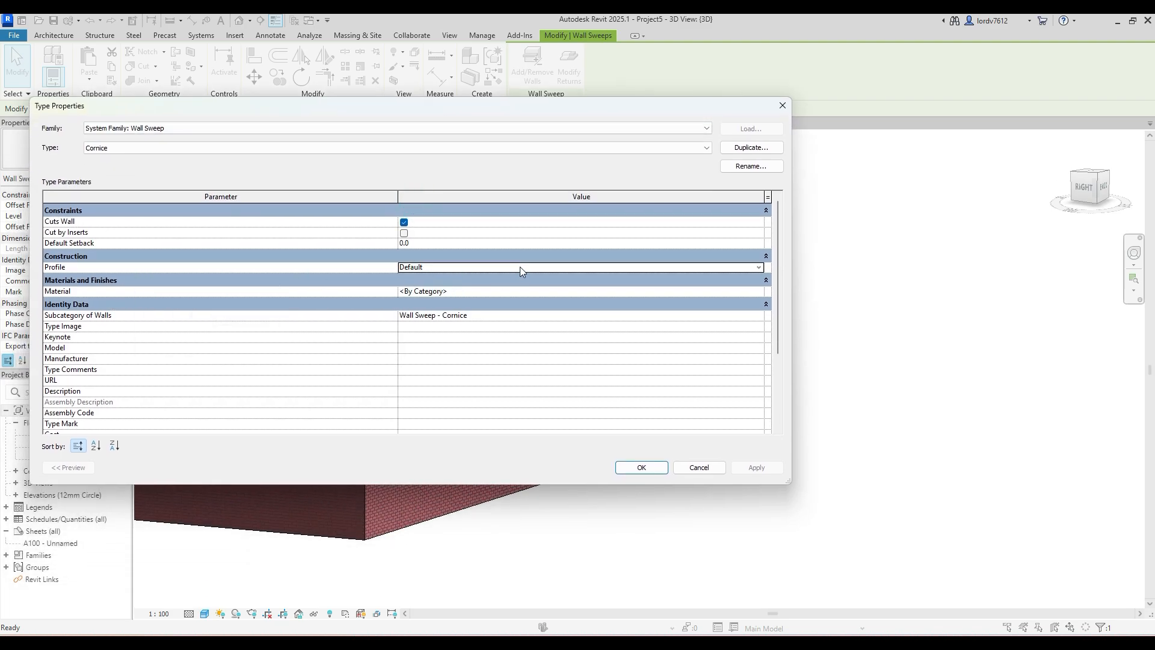
click(758, 268)
scroll(490, 305, down, 5)
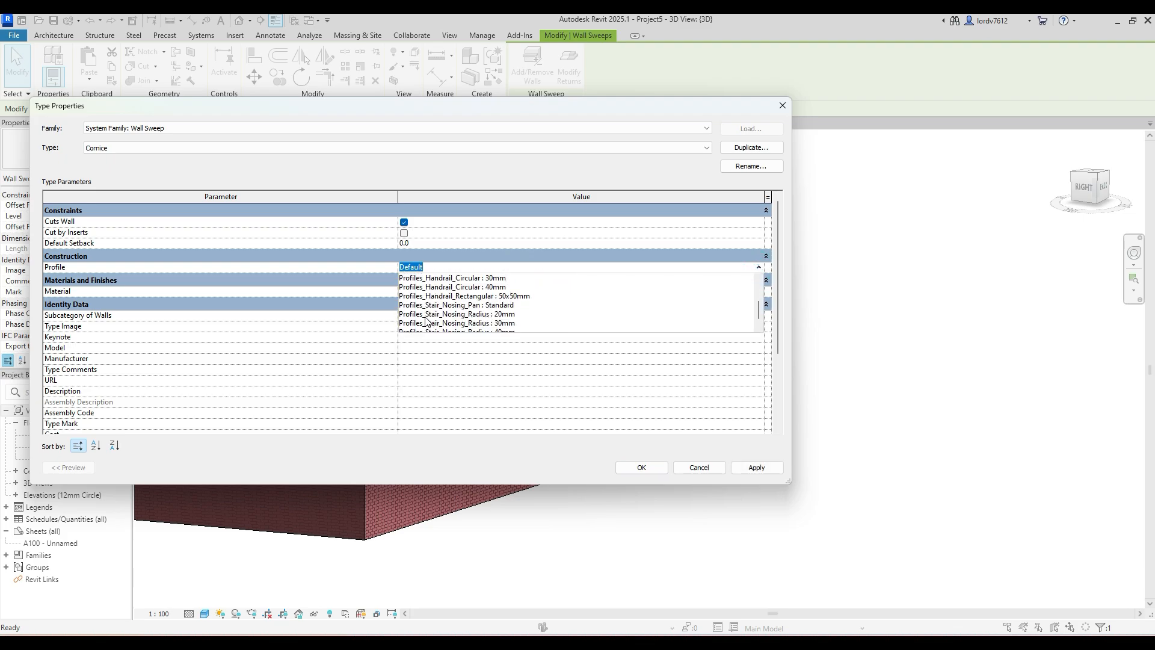
scroll(466, 316, up, 2)
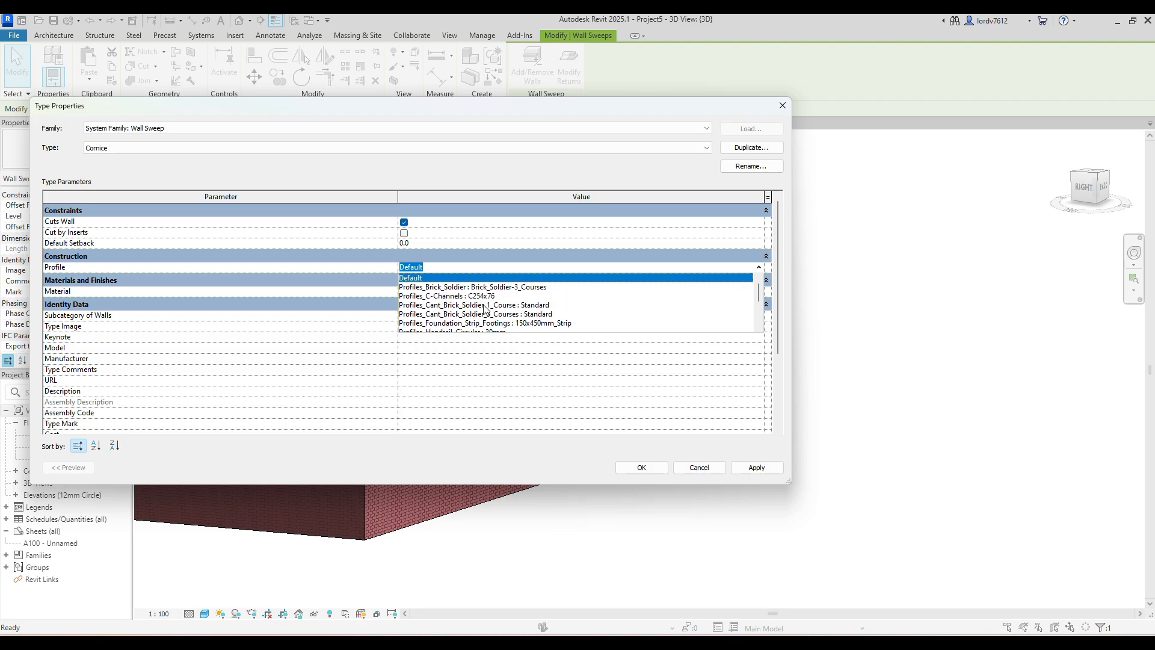
click(484, 305)
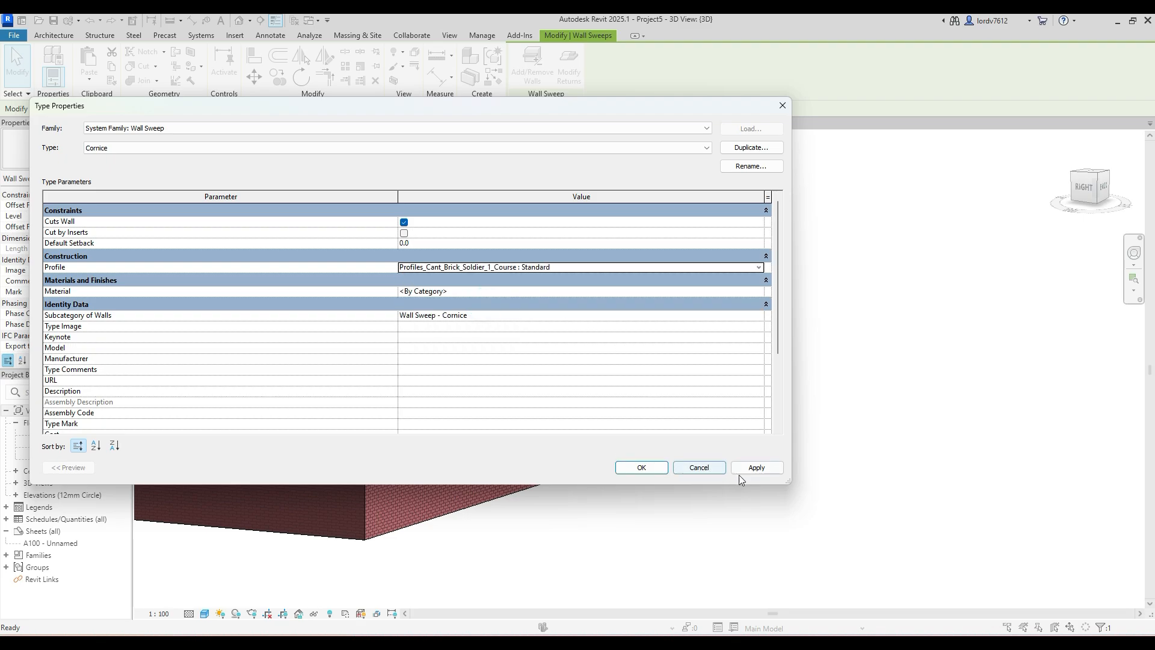
click(761, 467)
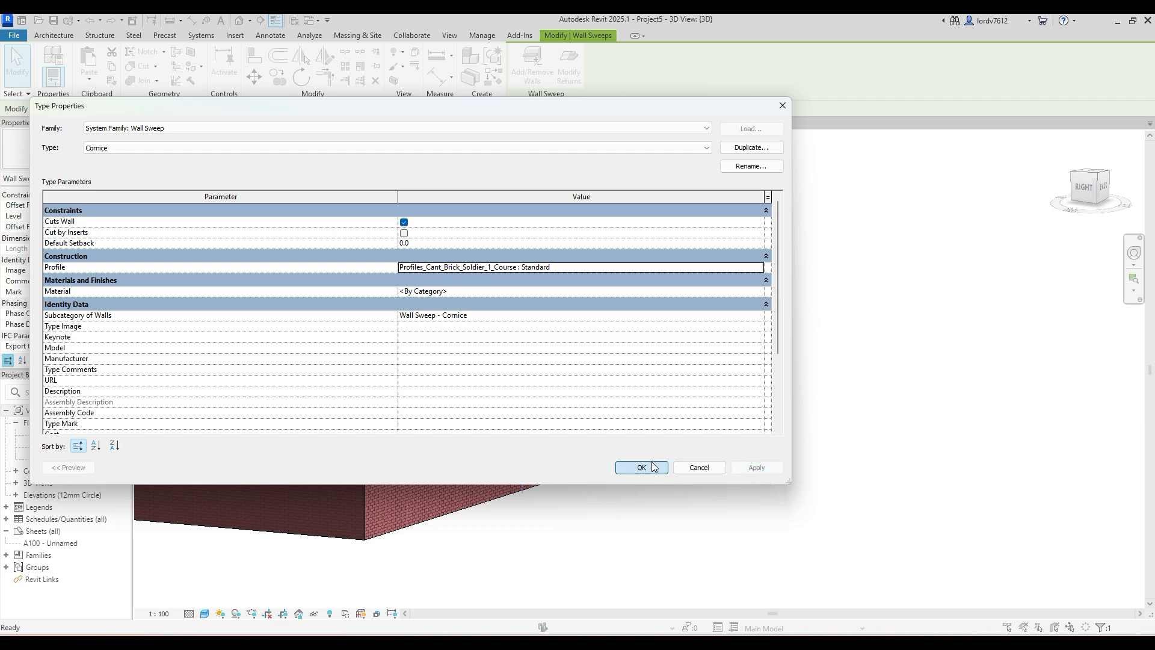
click(646, 467)
scroll(393, 291, up, 3)
click(389, 315)
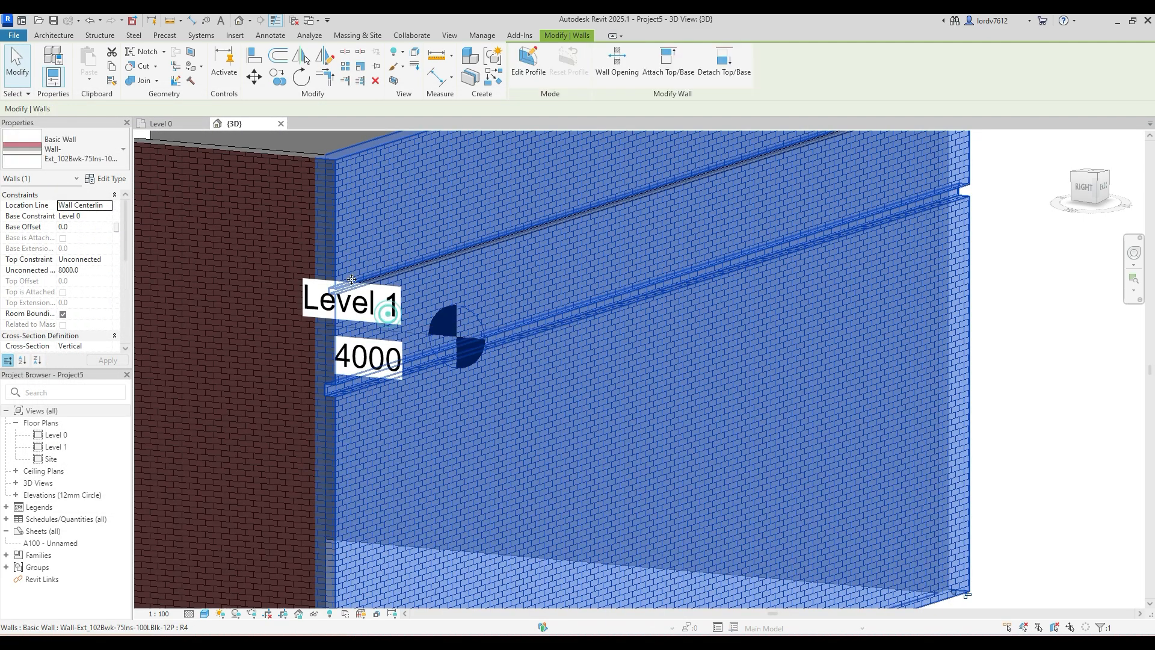
scroll(762, 355, down, 2)
click(762, 355)
- Set the Cornice wall sweep type's profile to Profiles_Handrail_Rectangular : 50x50mm
scroll(370, 285, up, 6)
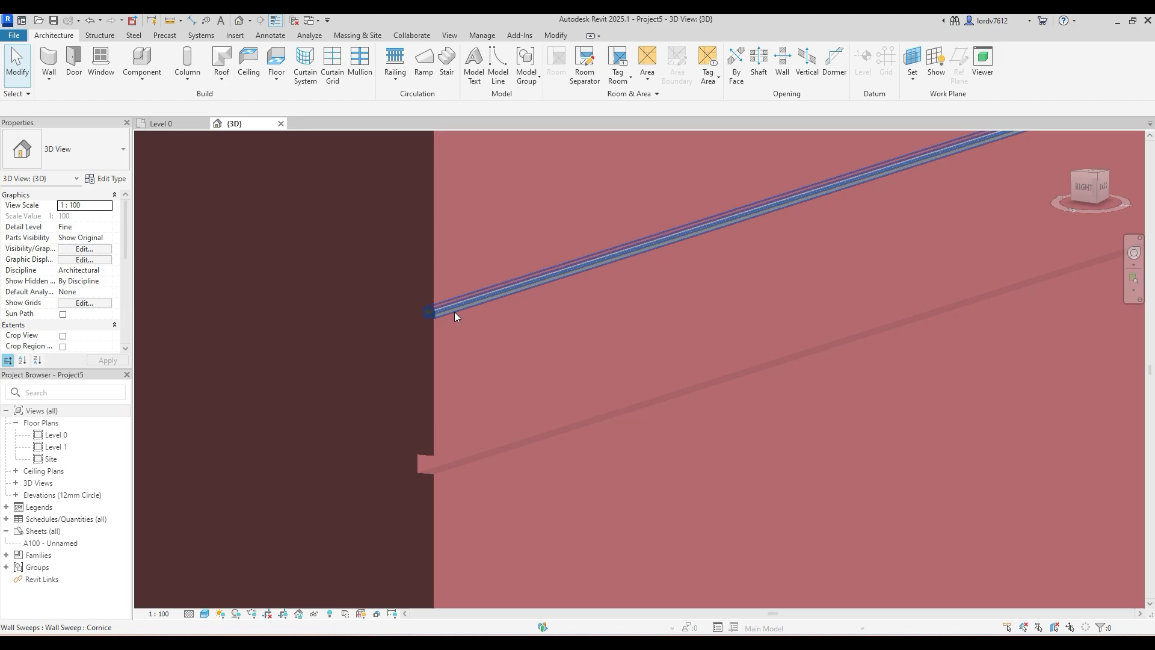
click(427, 316)
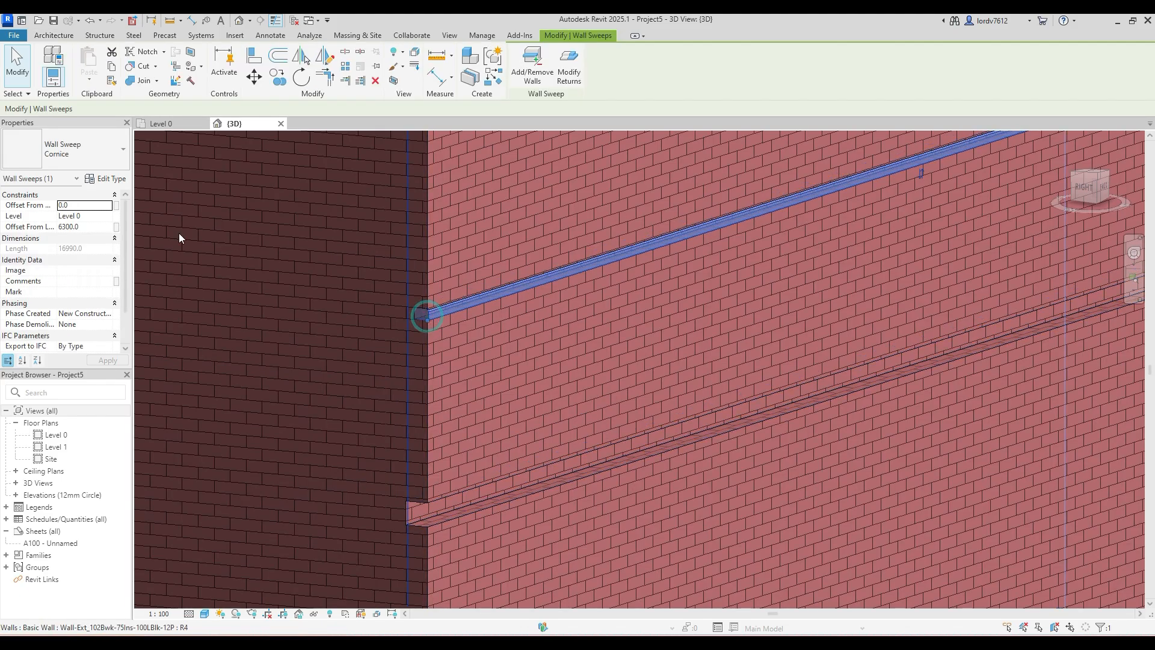
click(106, 179)
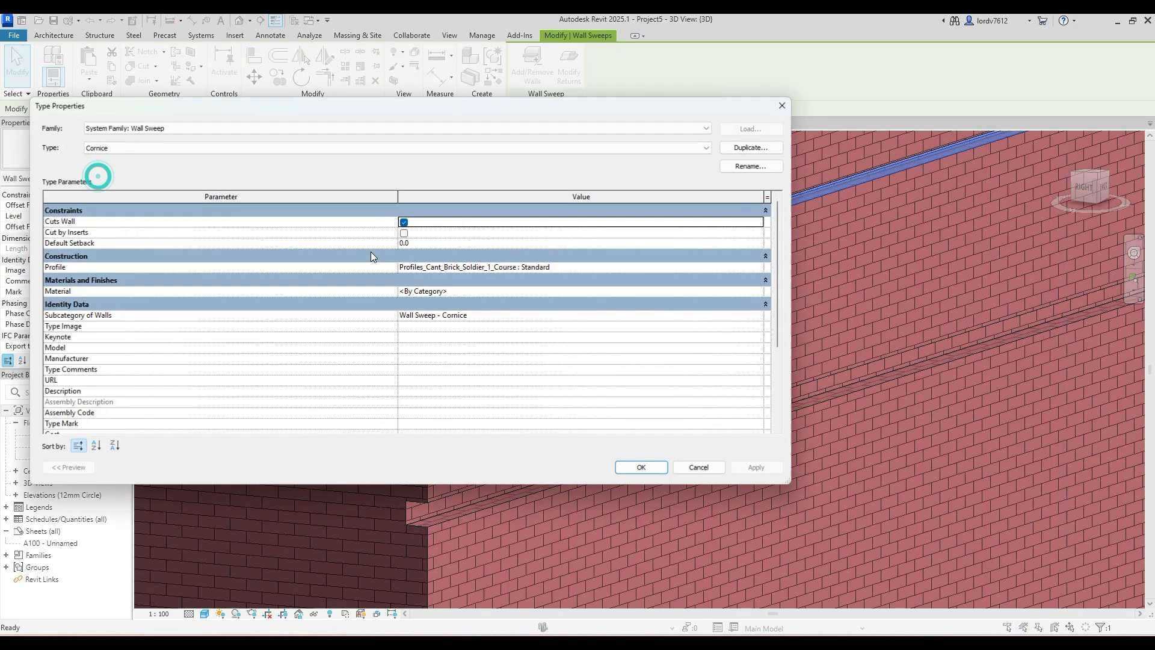
click(505, 268)
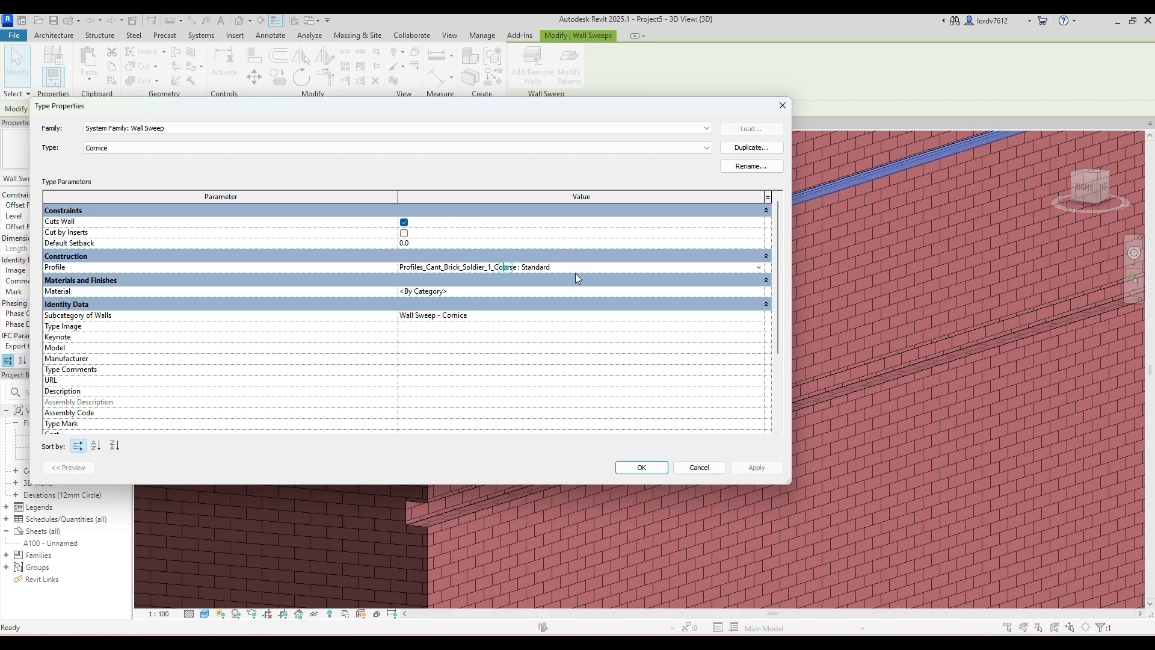
click(758, 268)
scroll(481, 307, down, 5)
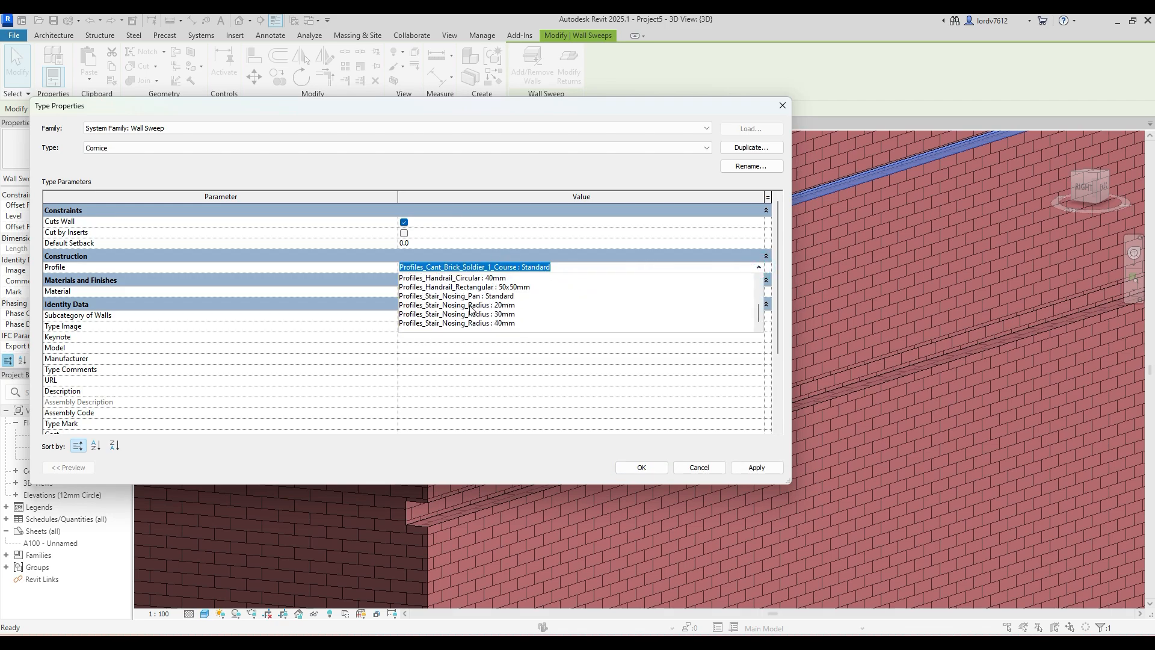
click(460, 287)
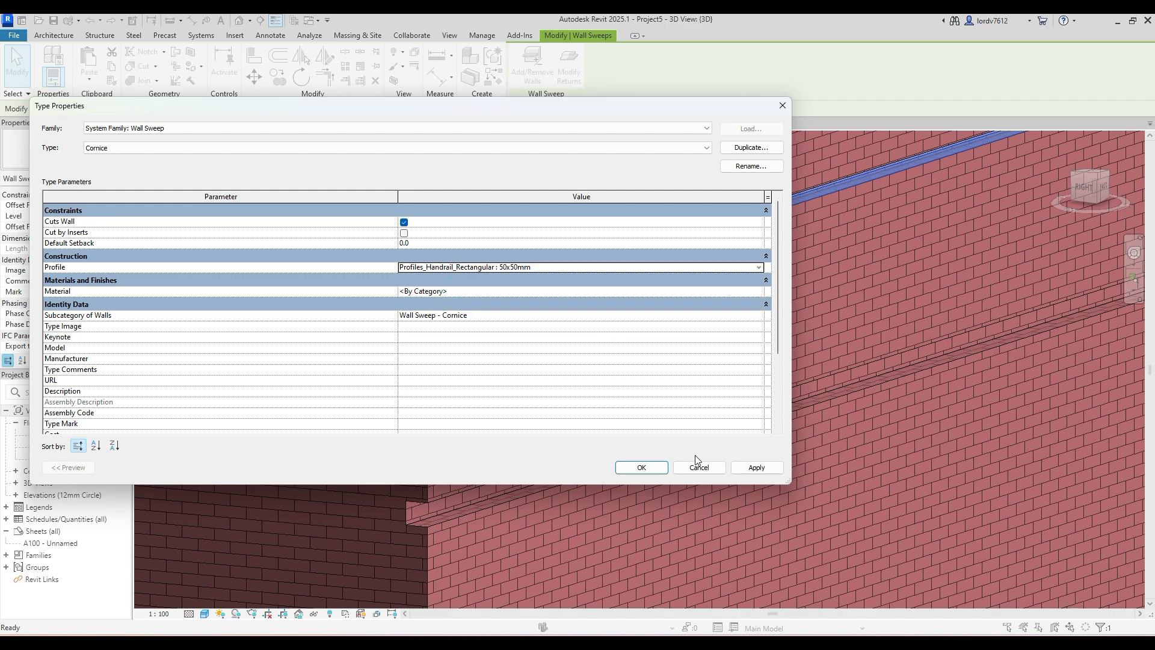
click(753, 468)
click(639, 468)
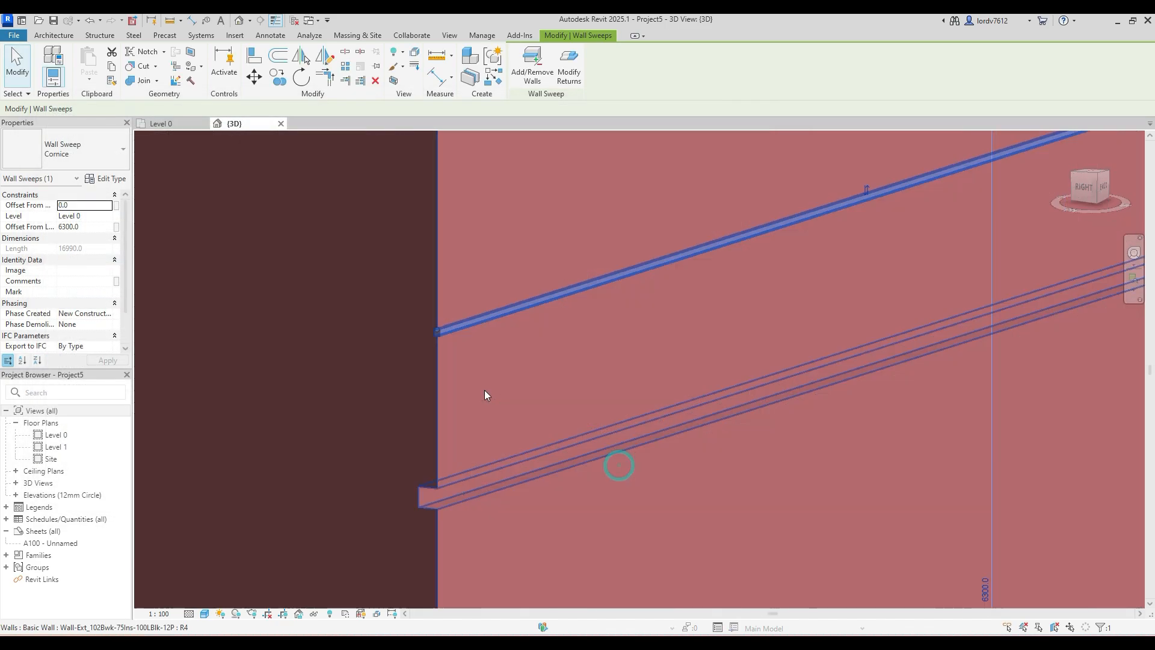
scroll(399, 325, down, 4)
click(249, 190)
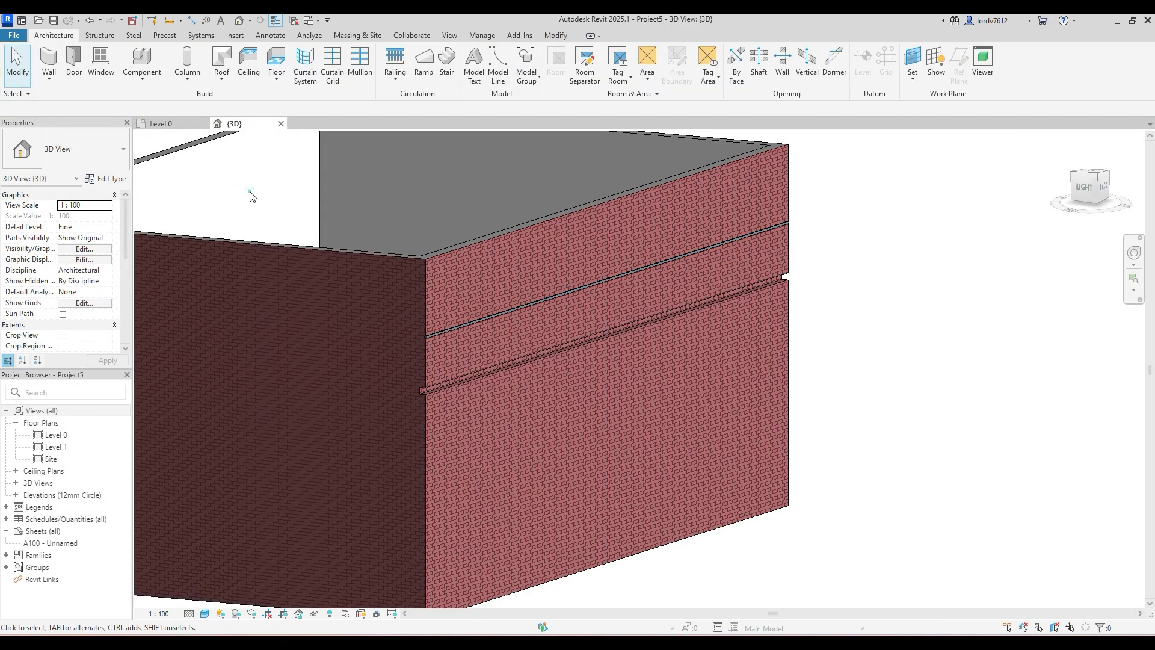
- Set the Reveal type's profile to Profiles_Cant_Brick_Soldier_3_Courses : Standard for the wall reveal below the sweep
scroll(463, 340, up, 3)
scroll(413, 333, up, 2)
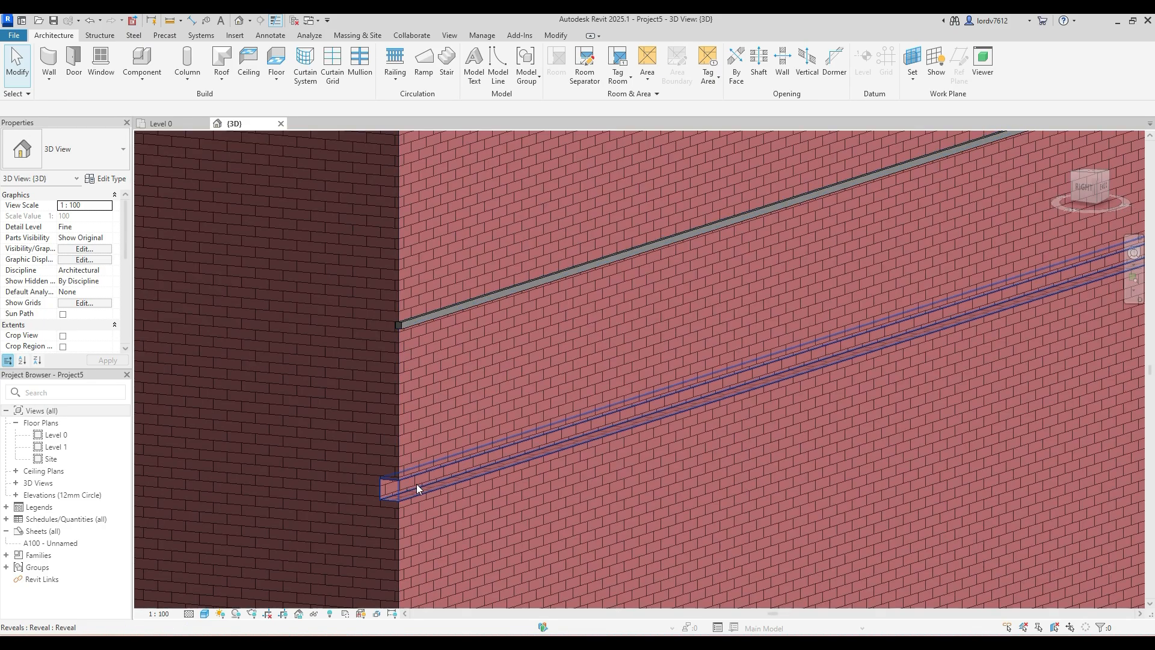
click(417, 484)
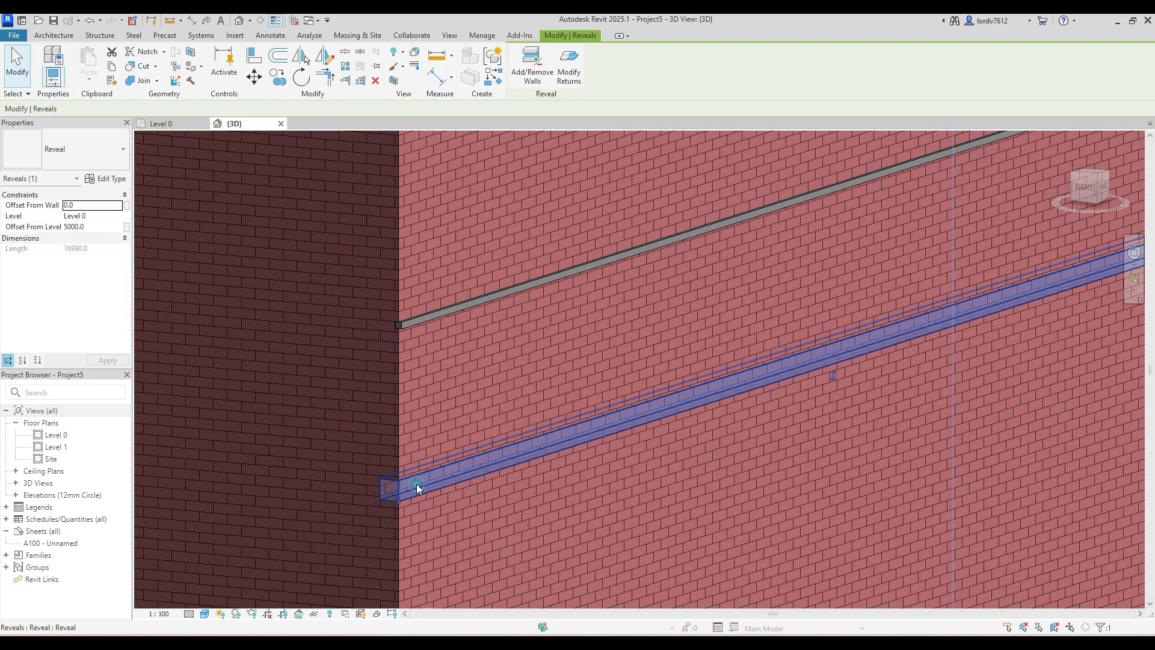
click(104, 179)
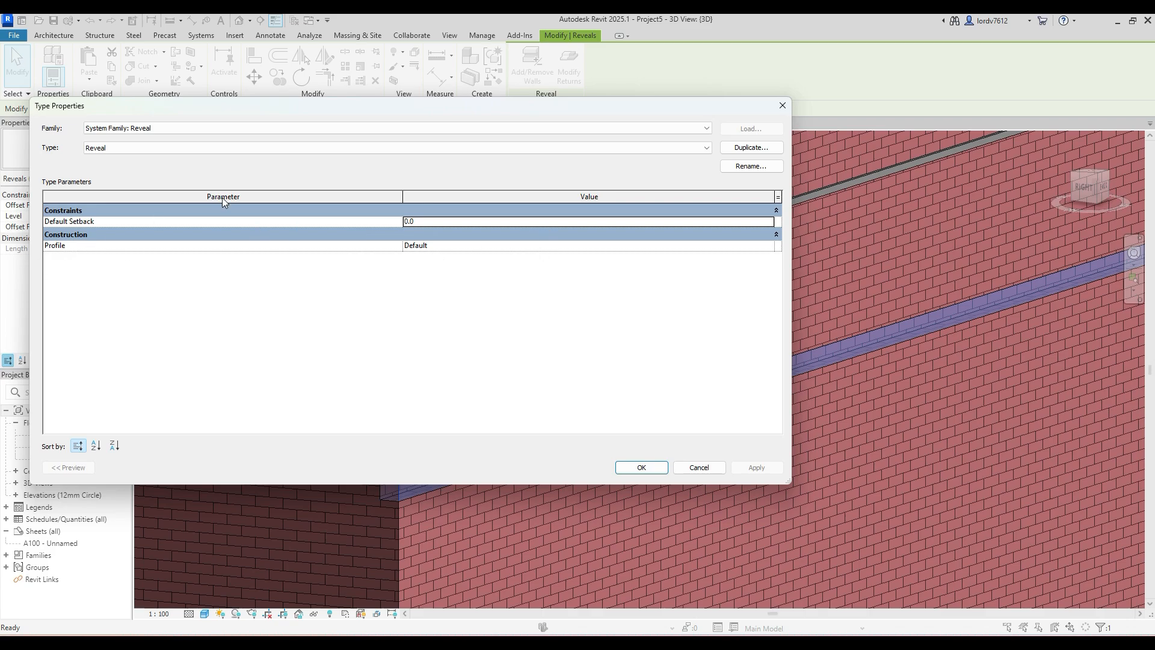
click(782, 105)
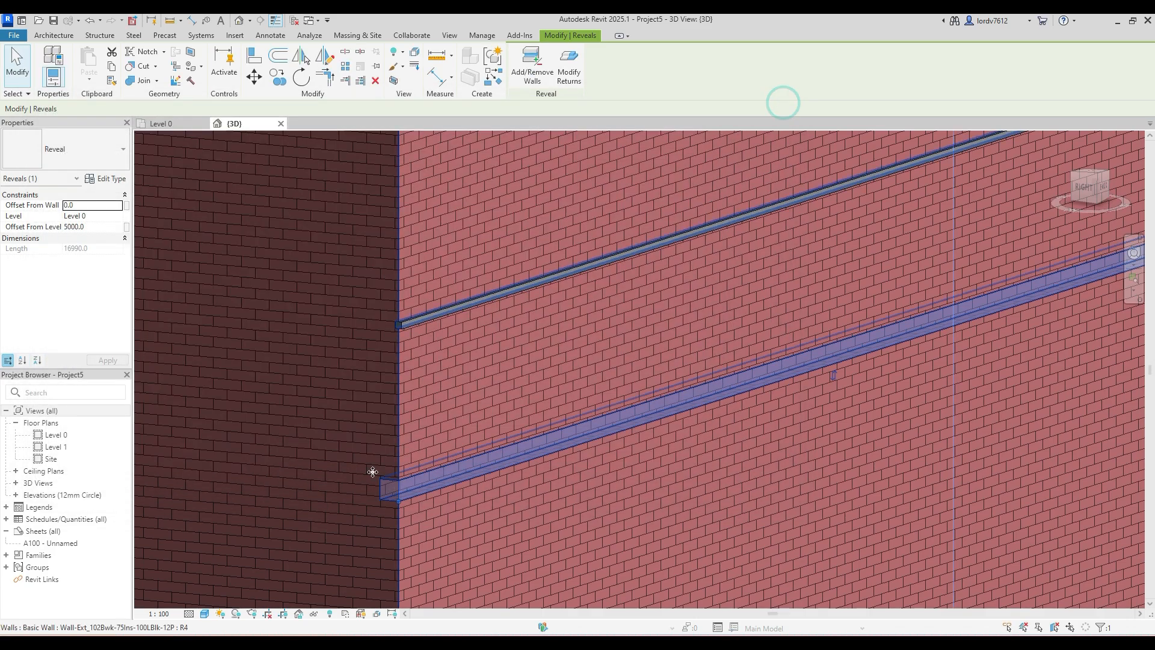
click(95, 179)
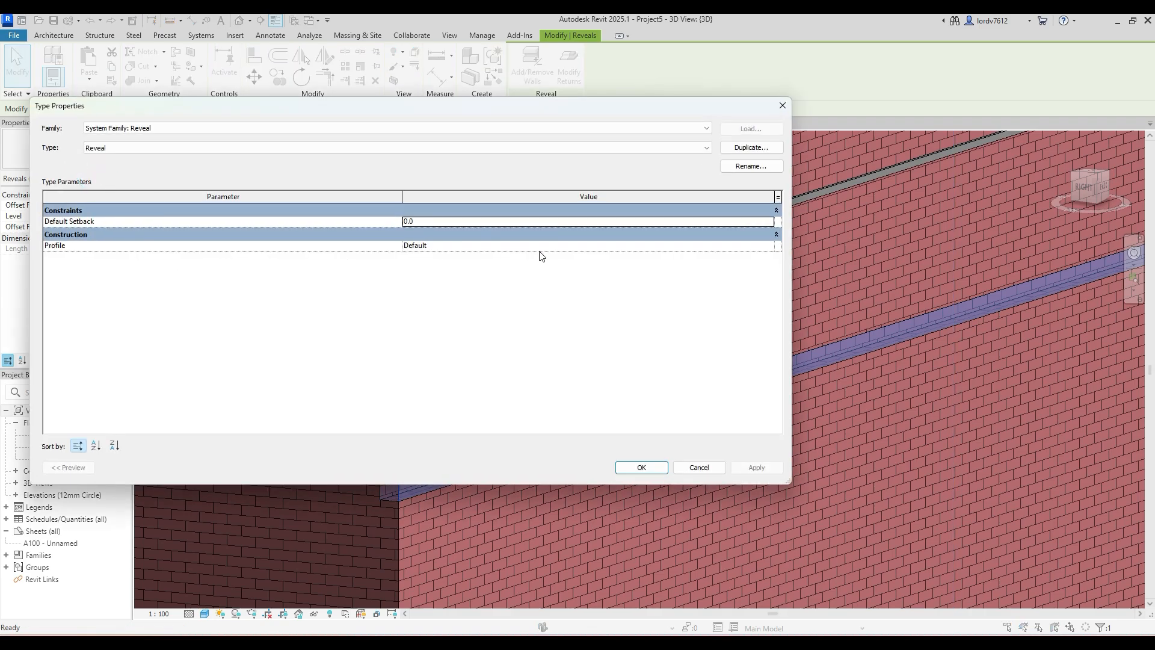
click(568, 248)
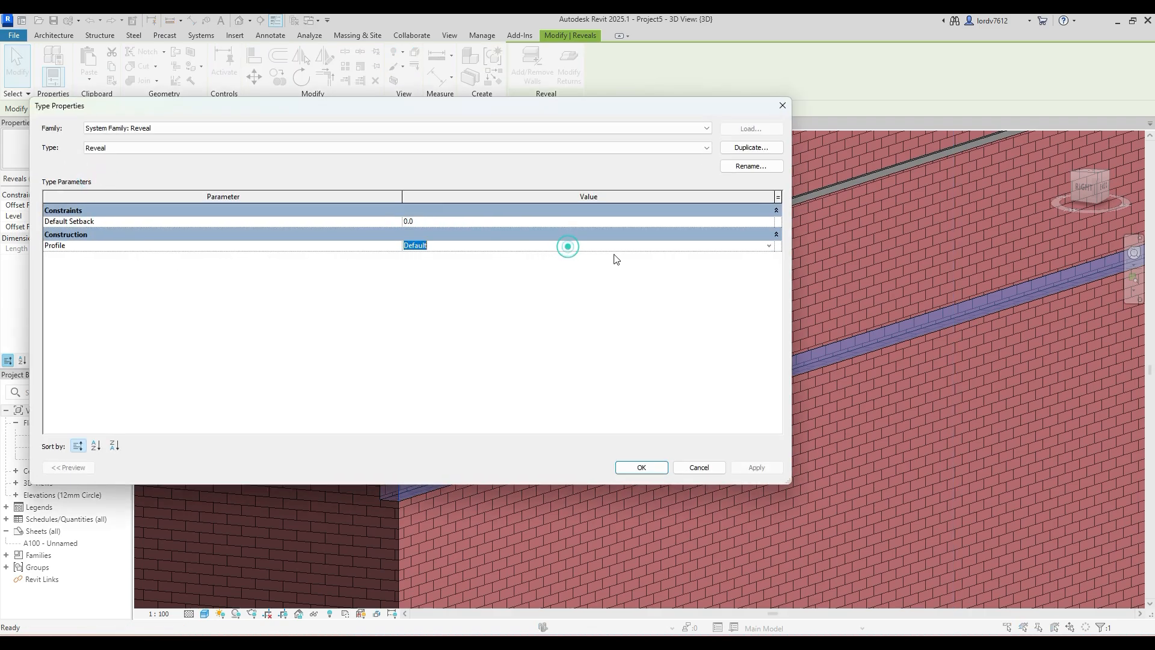
click(770, 247)
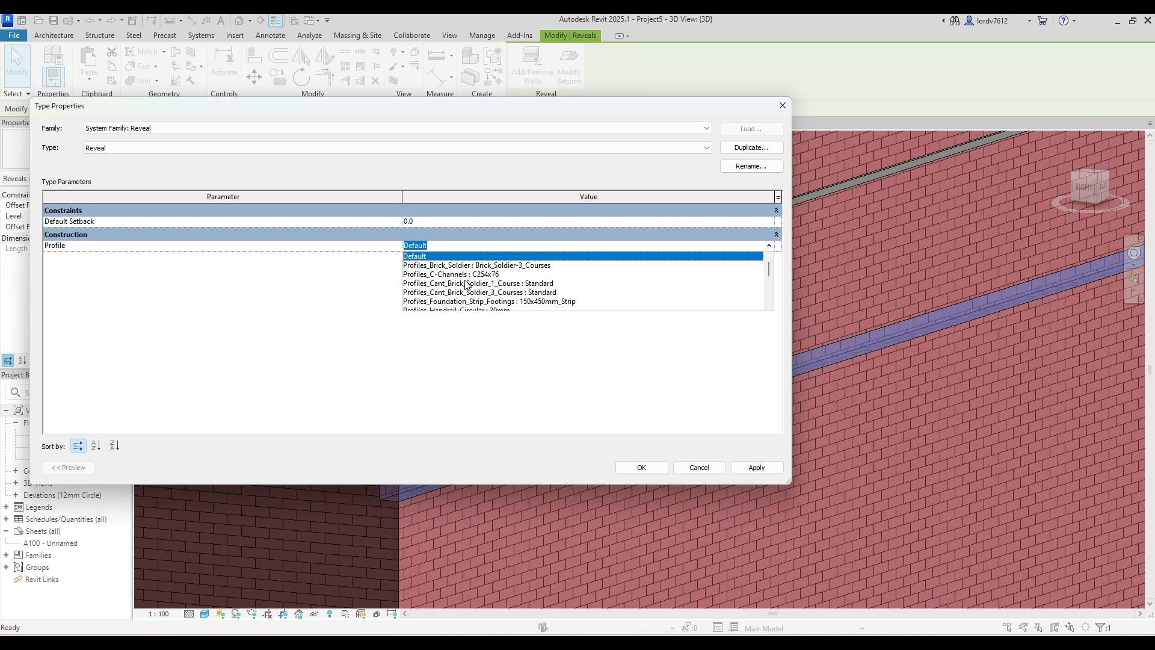
scroll(442, 266, down, 8)
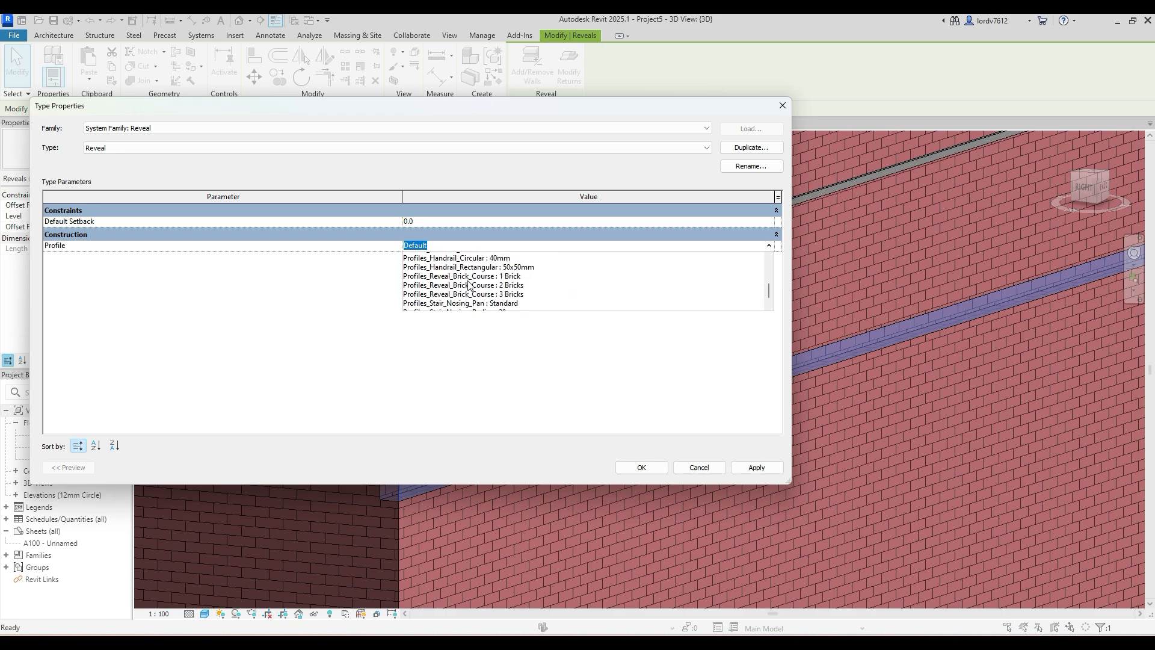
scroll(476, 292, up, 10)
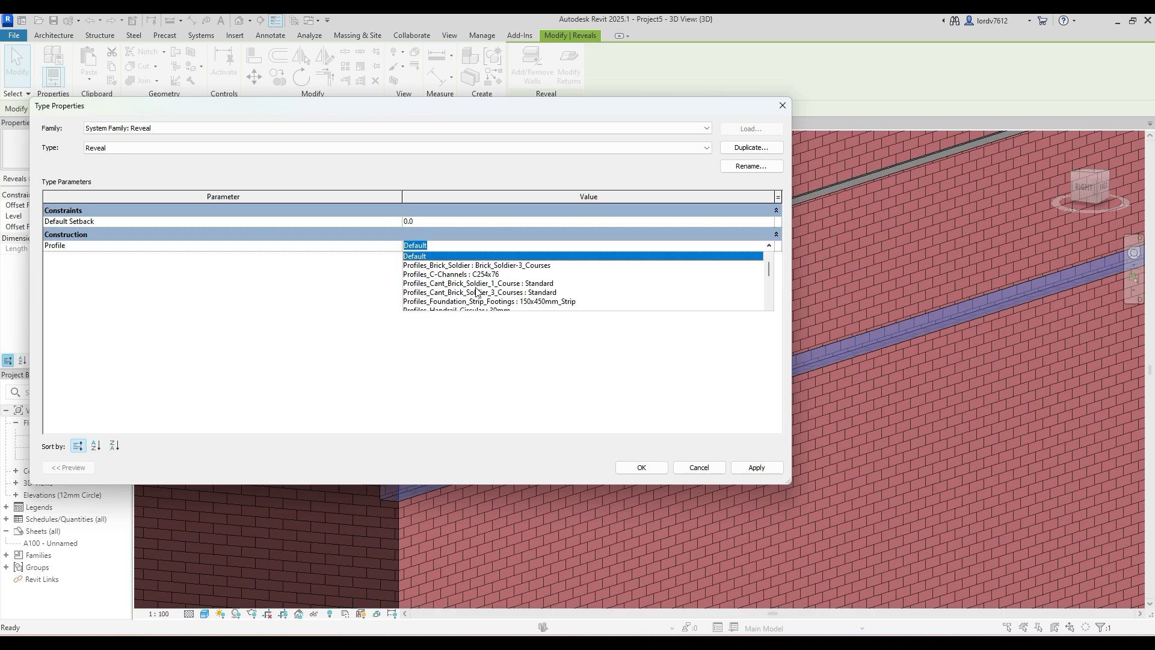
scroll(476, 292, down, 5)
scroll(471, 284, up, 6)
click(463, 293)
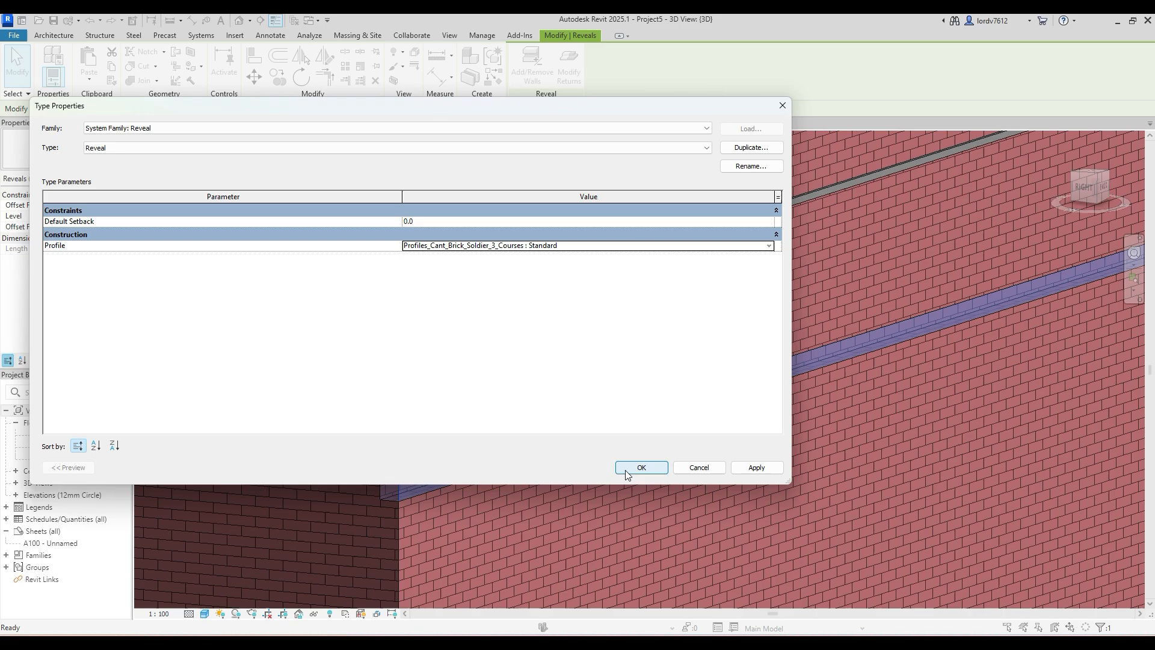
click(752, 467)
click(641, 467)
- Examine the shape of the reveal cut up close at the wall corner and in the overall building view
scroll(520, 439, down, 5)
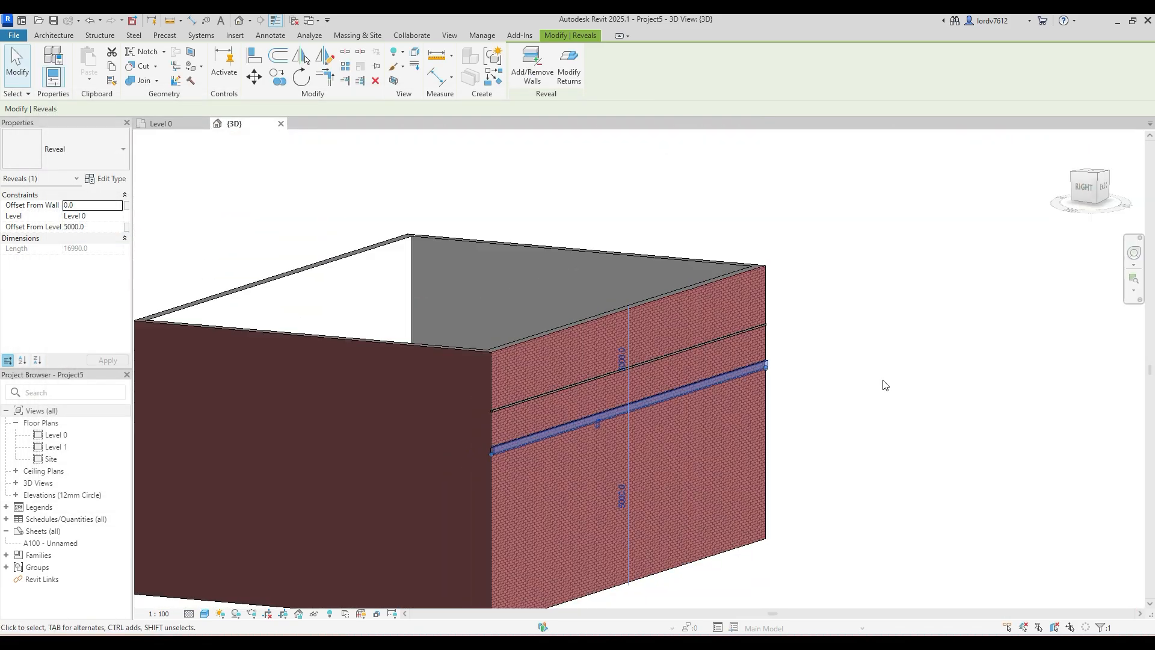
click(809, 381)
scroll(451, 460, up, 6)
scroll(427, 484, up, 4)
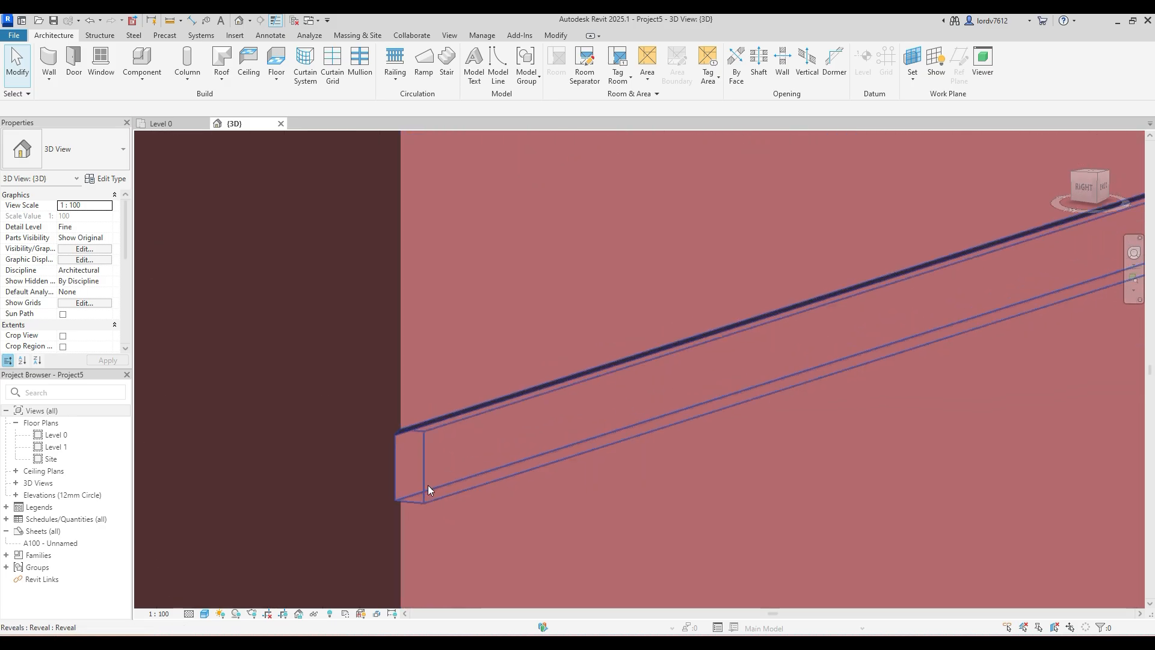
middle_drag(420, 446, 222, 488)
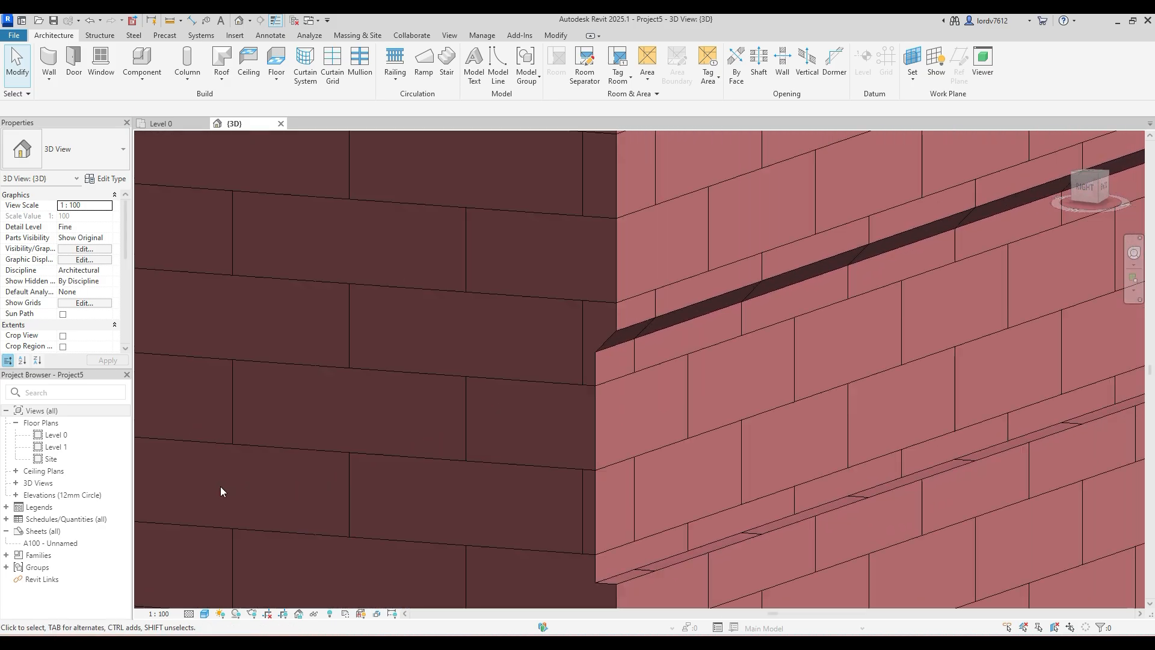
scroll(641, 412, down, 3)
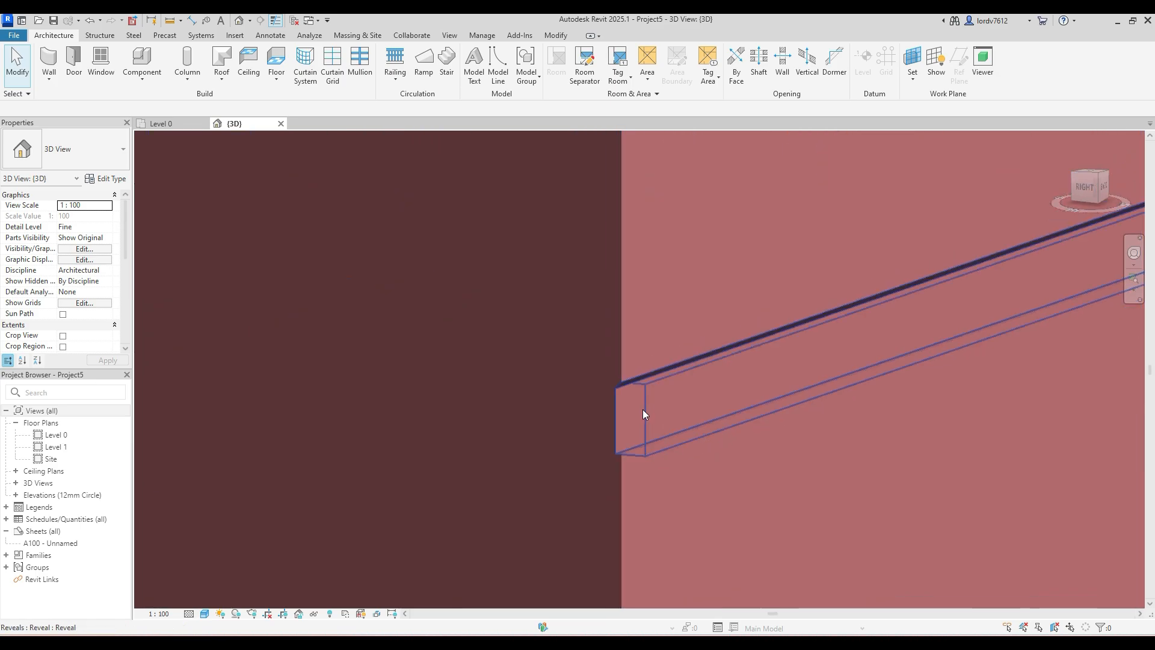
scroll(641, 413, down, 2)
scroll(641, 410, down, 6)
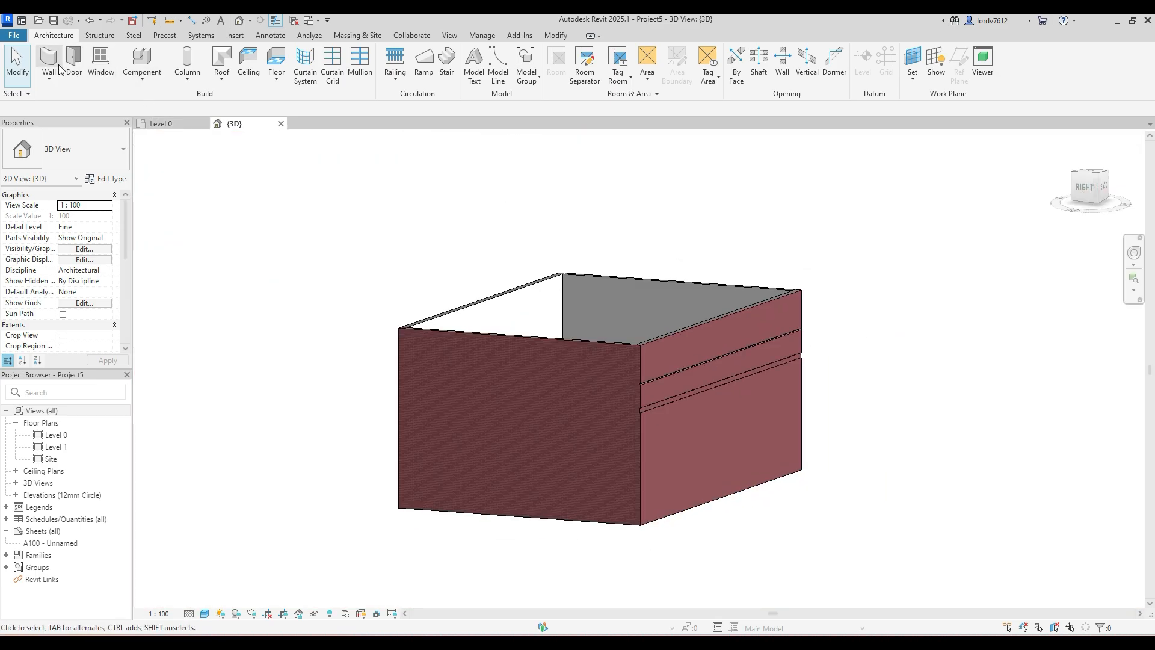
click(51, 82)
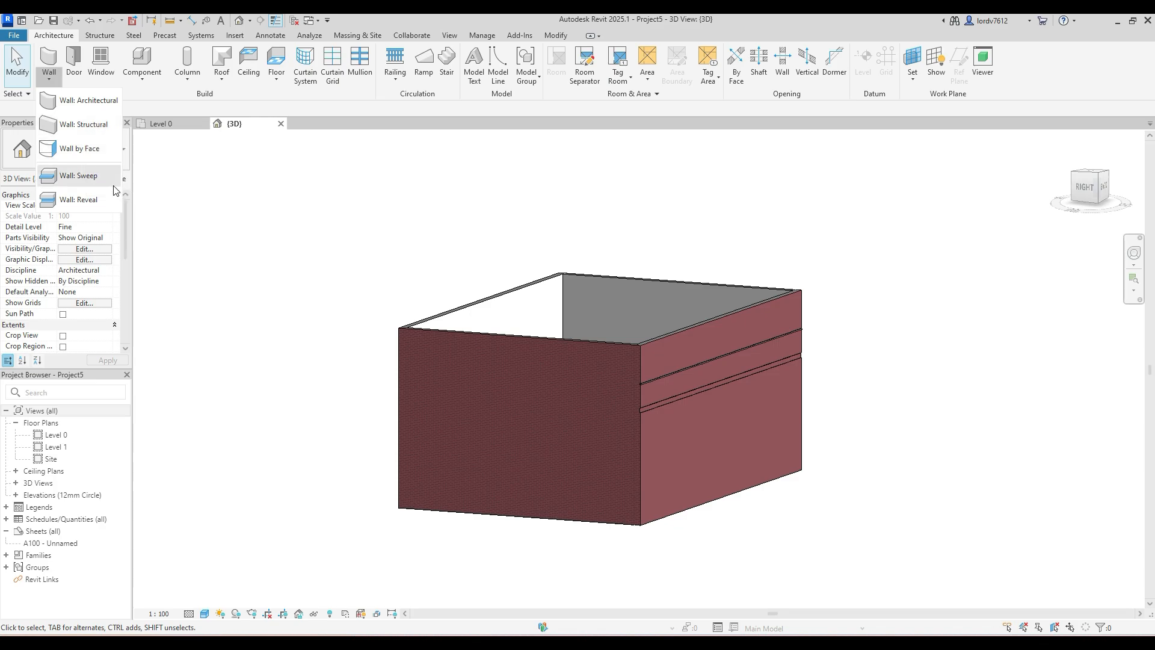
click(228, 191)
scroll(508, 301, down, 3)
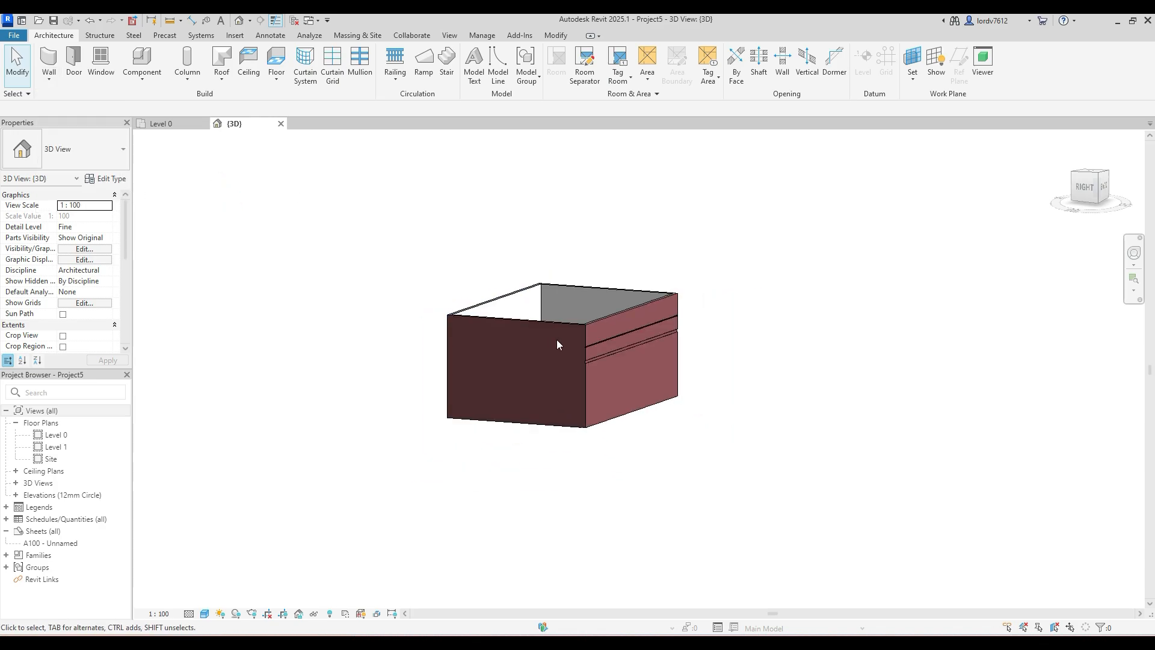
- Place a Doors_ExtDbl_Flush 1810x2110mm door at the base of the right wall, about 6000 mm from its corner with the sweep wall
shift+middle_drag(515, 301, 587, 376)
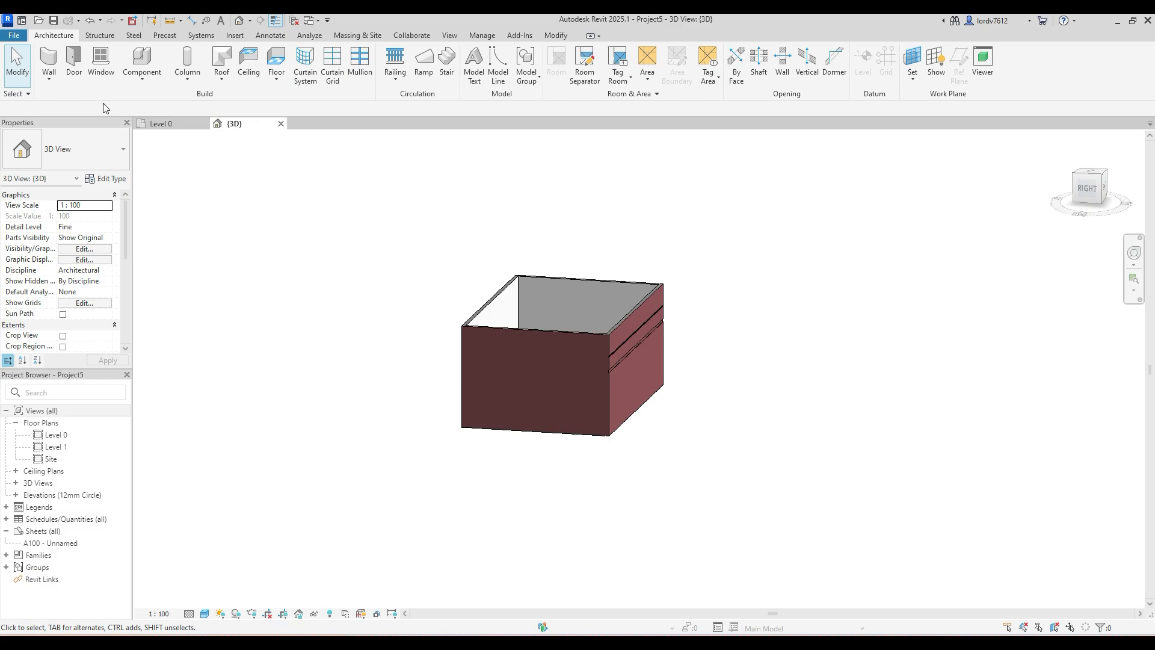
click(74, 60)
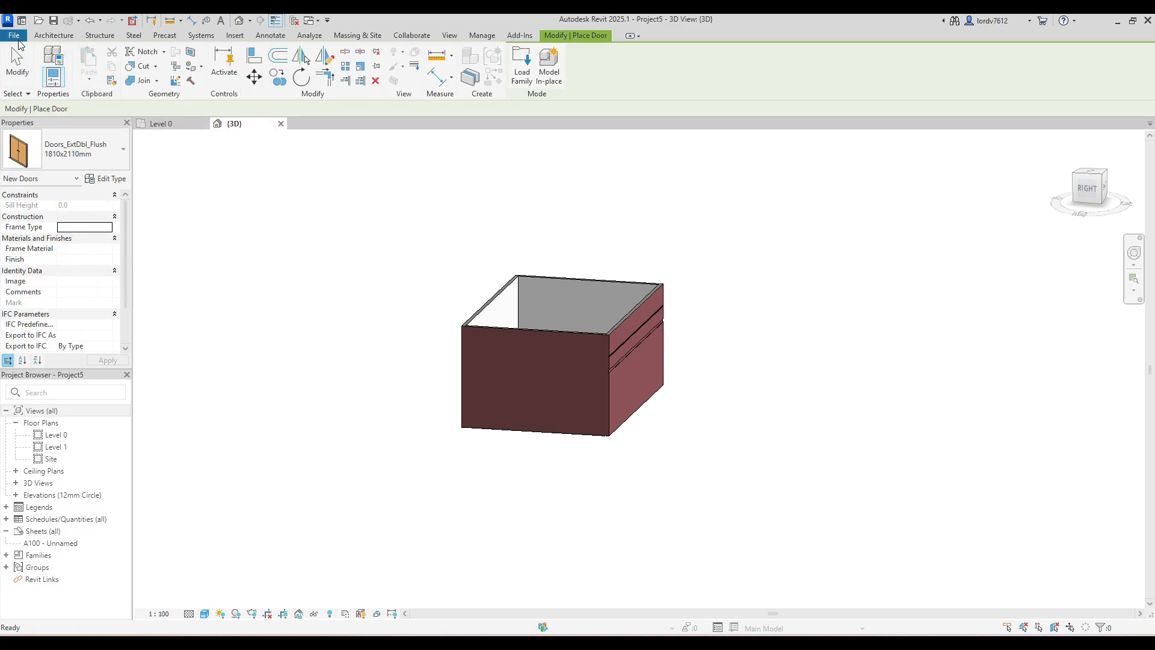
key(Escape)
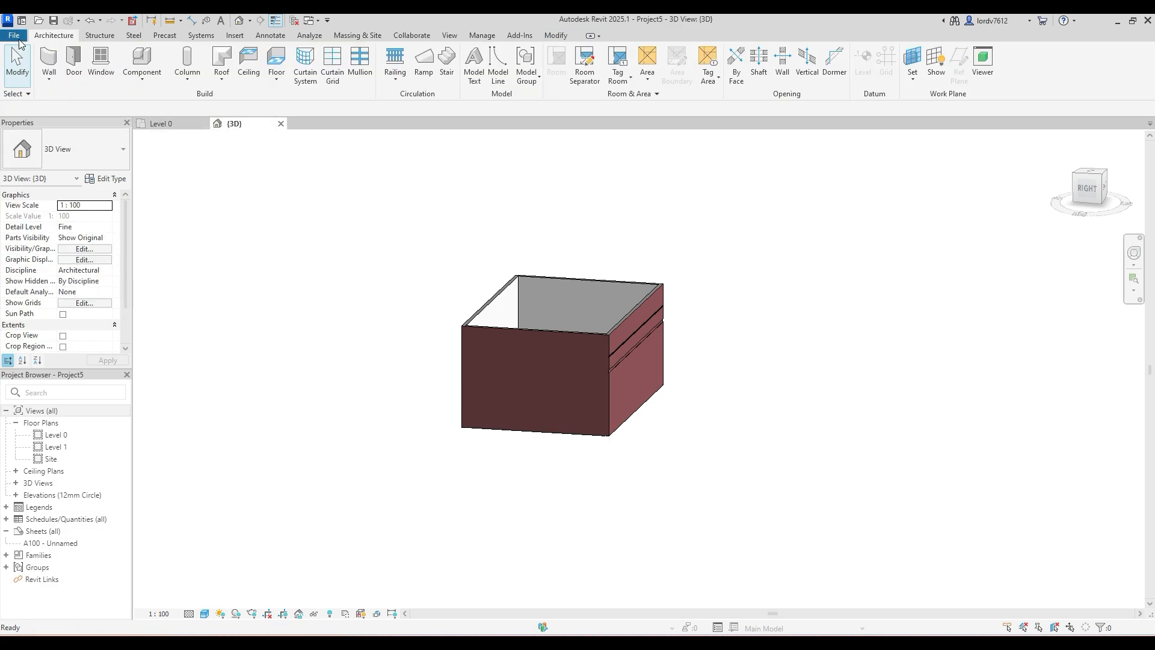
click(73, 62)
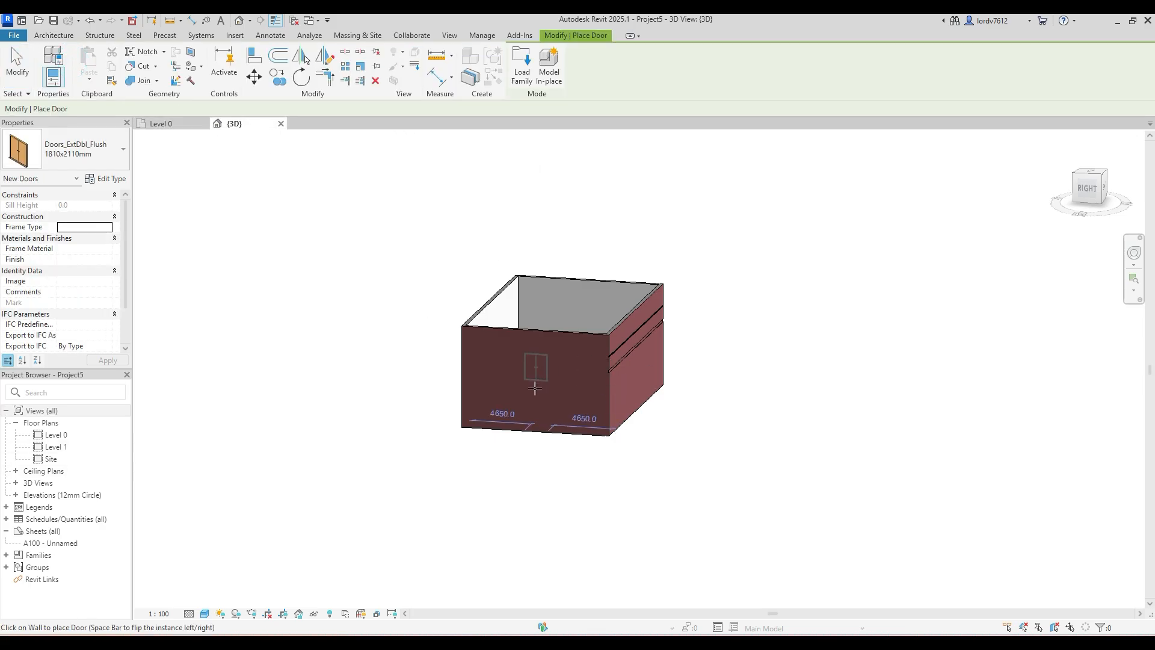
scroll(519, 415, up, 6)
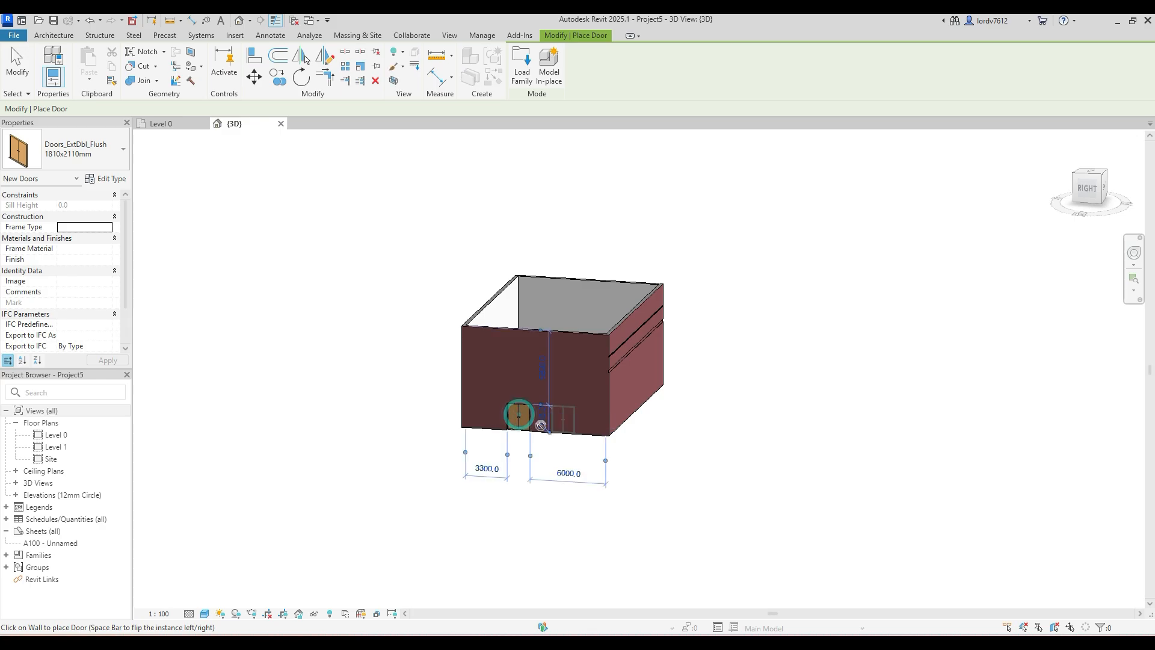
click(493, 391)
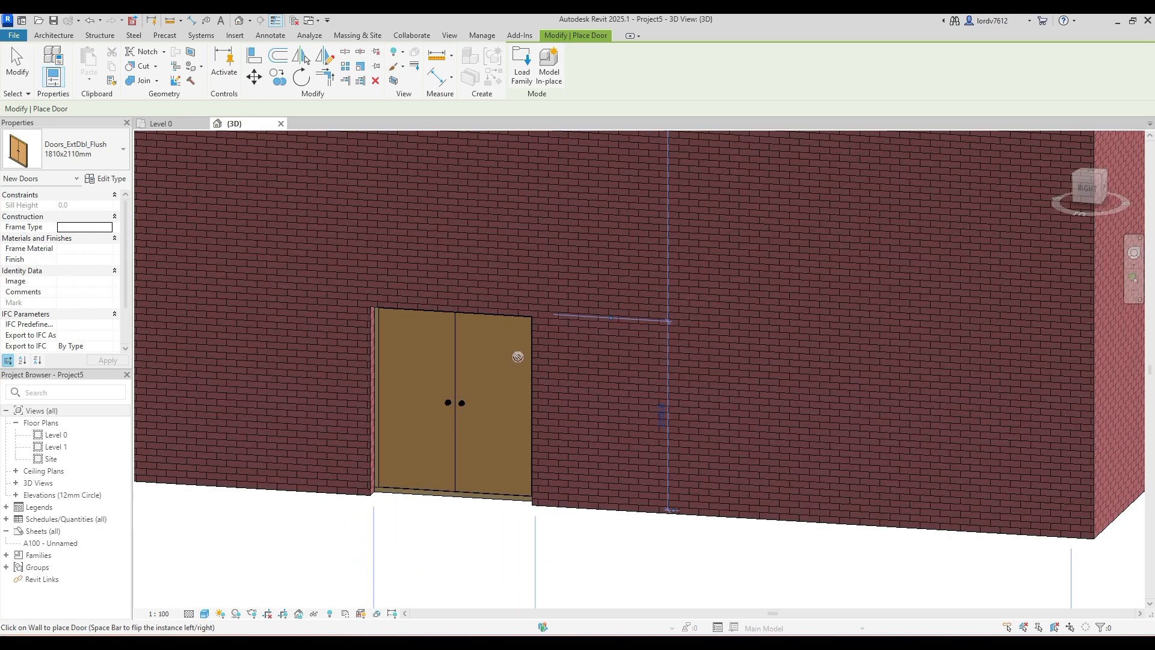
key(Escape)
key(Escape)
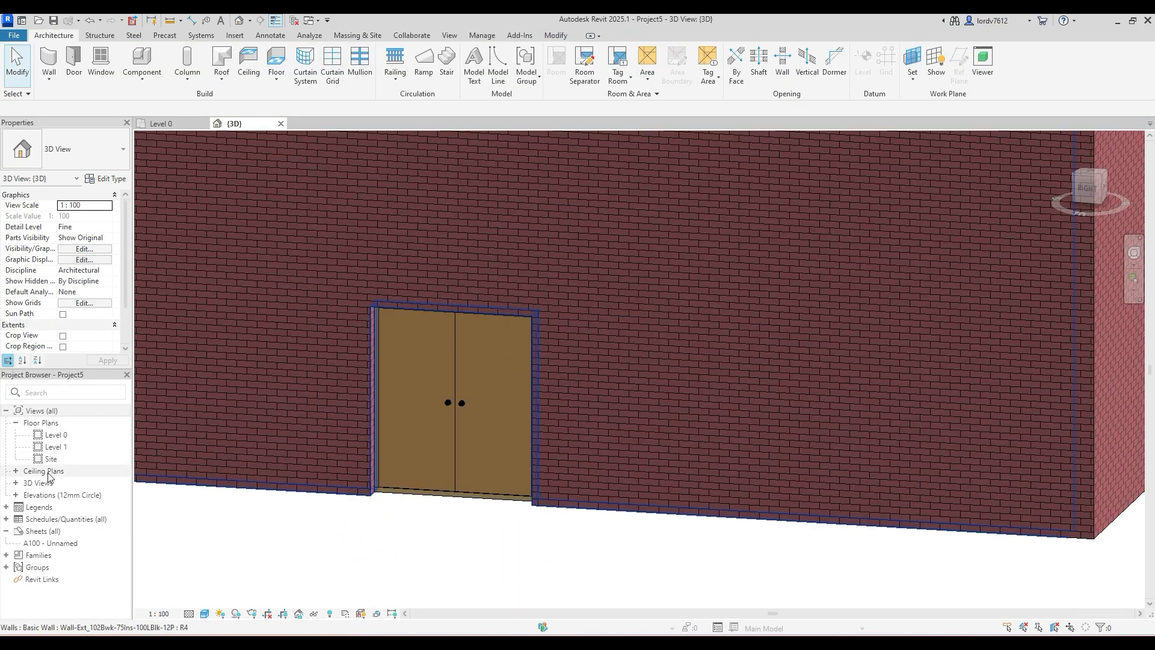
- Open the Level 0 floor plan and look at the double door in the wall
click(63, 435)
double_click(65, 438)
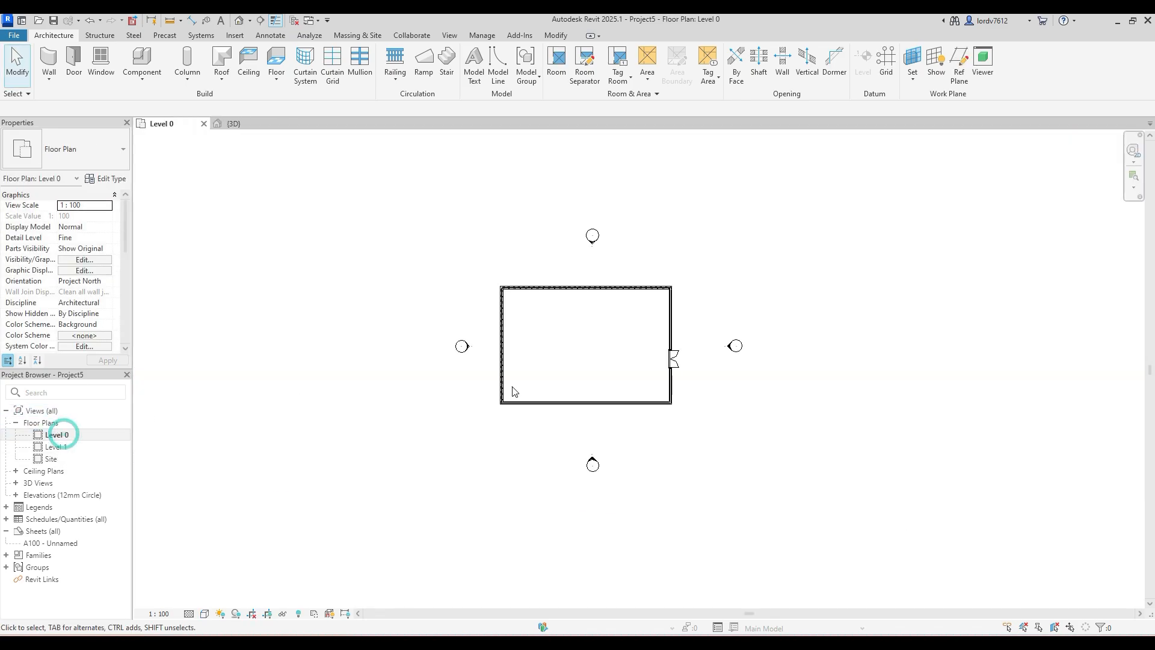
scroll(672, 357, up, 8)
middle_drag(712, 353, 608, 393)
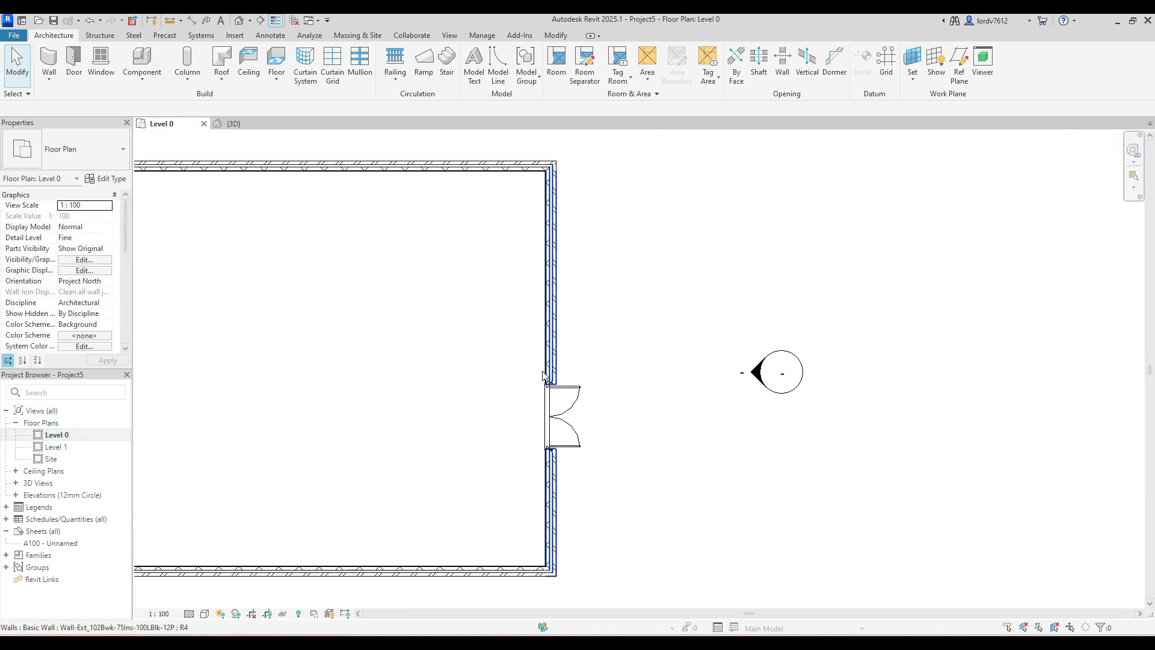
middle_drag(419, 402, 502, 392)
scroll(446, 370, down, 3)
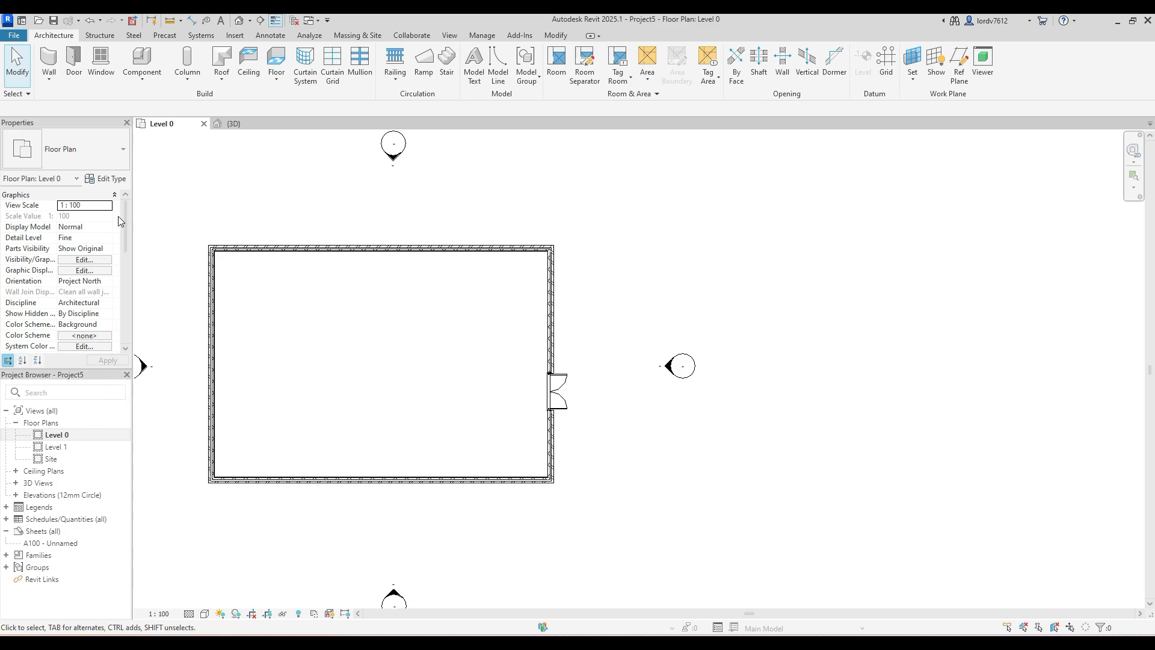
- Start placing another door and look through the door types loaded in the project
click(75, 69)
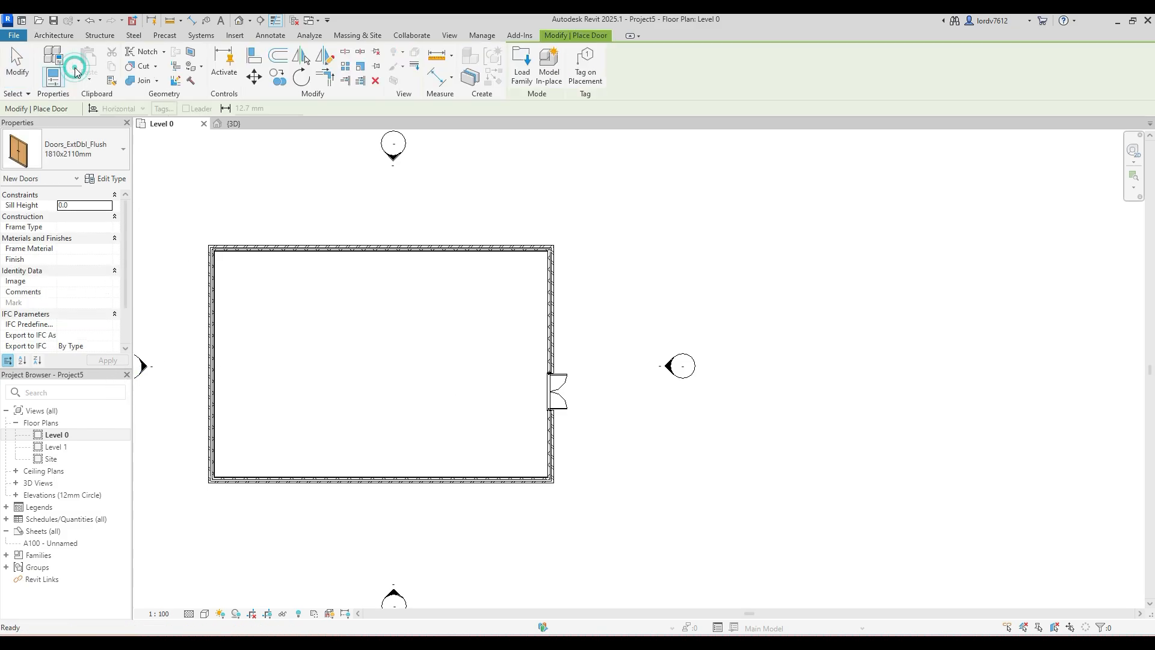
click(113, 160)
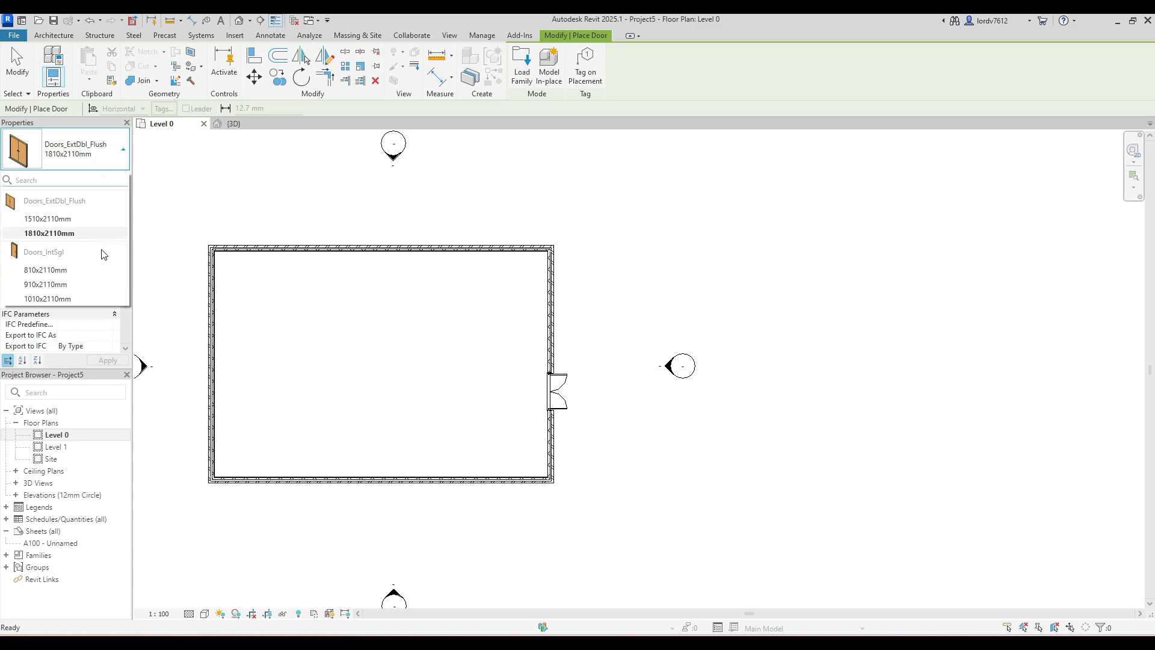
click(108, 136)
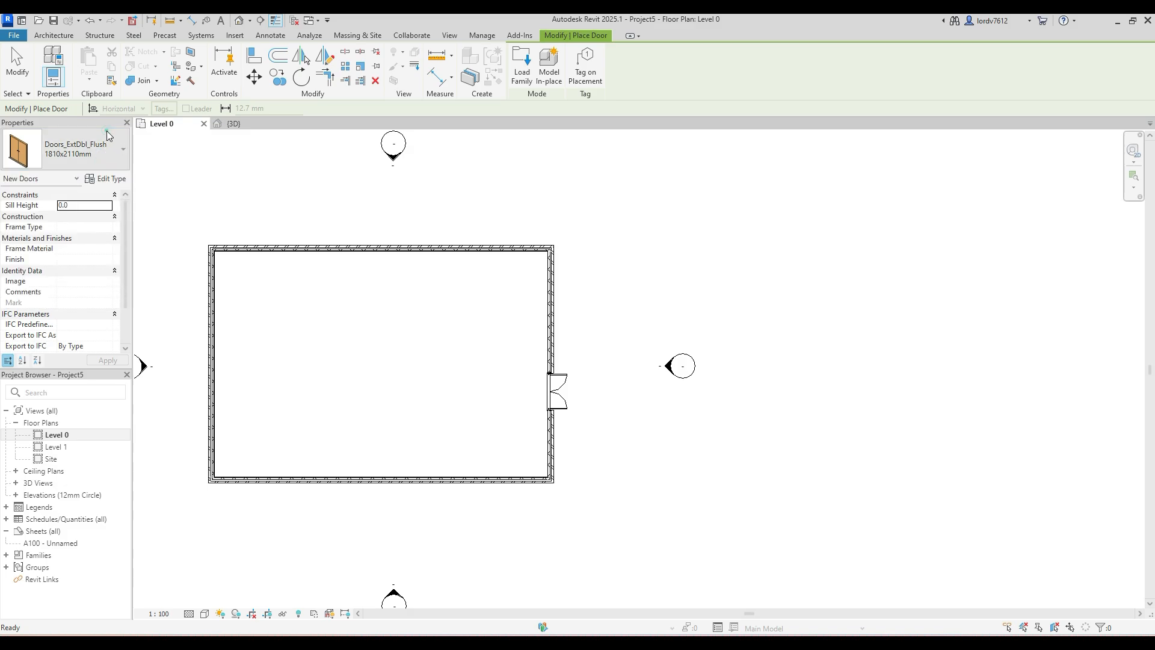
click(98, 157)
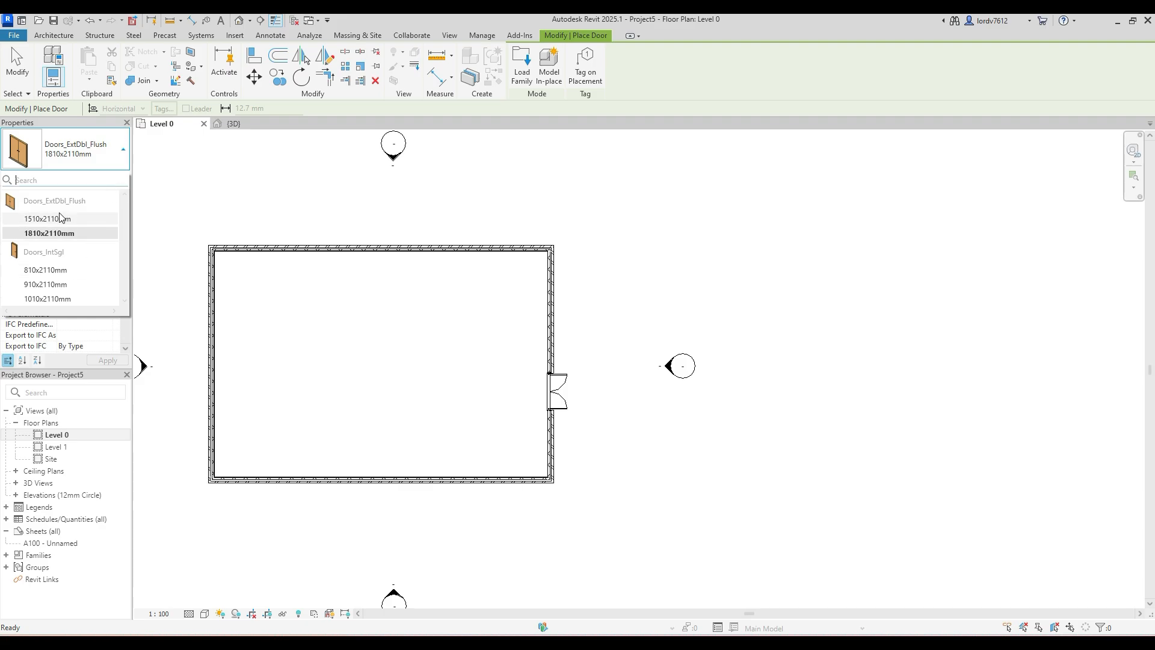
click(202, 212)
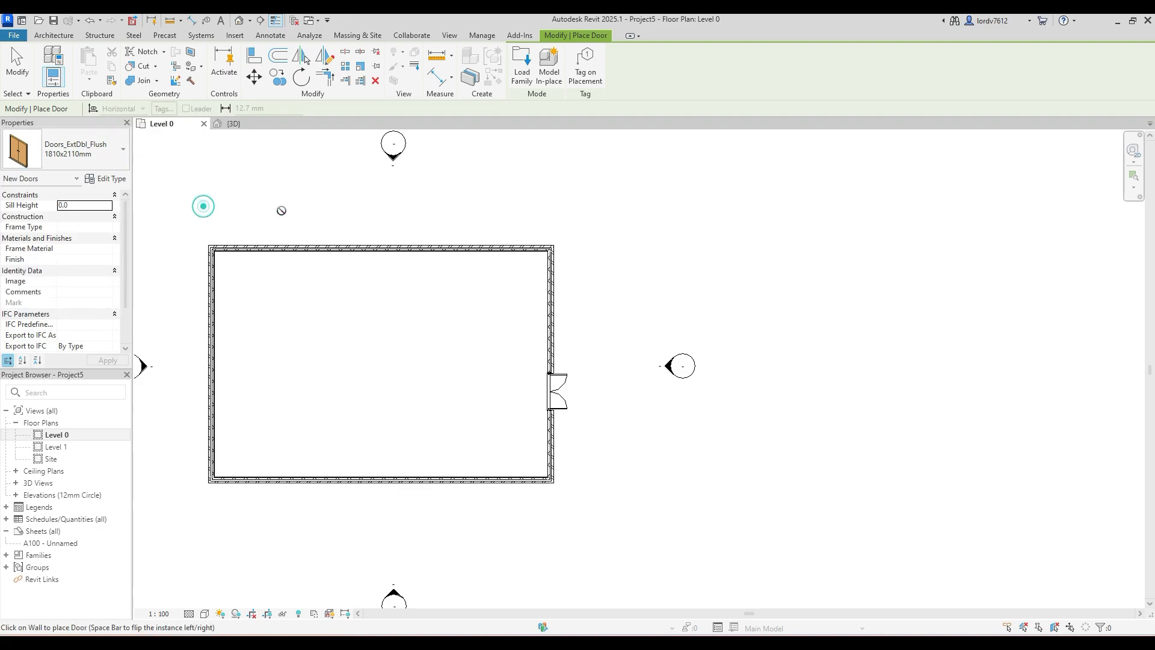
- Start loading a family from the US library's Doors folder and enlarge the file dialog to show more families
click(521, 80)
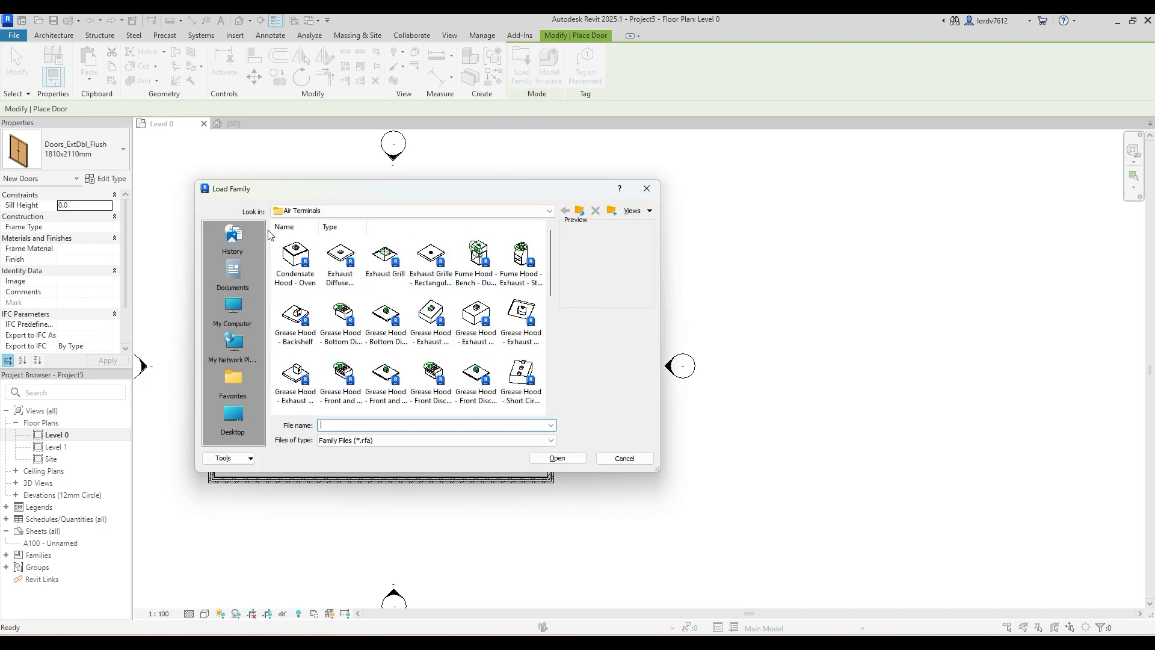
click(343, 211)
click(384, 262)
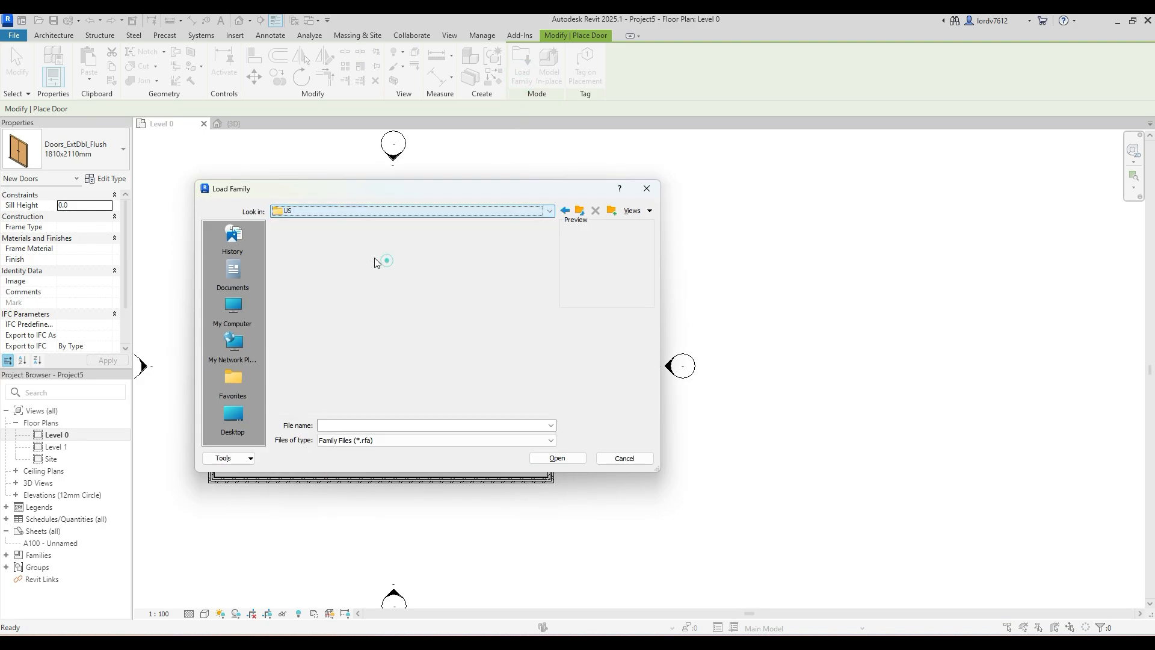
scroll(486, 288, down, 1)
scroll(486, 289, up, 2)
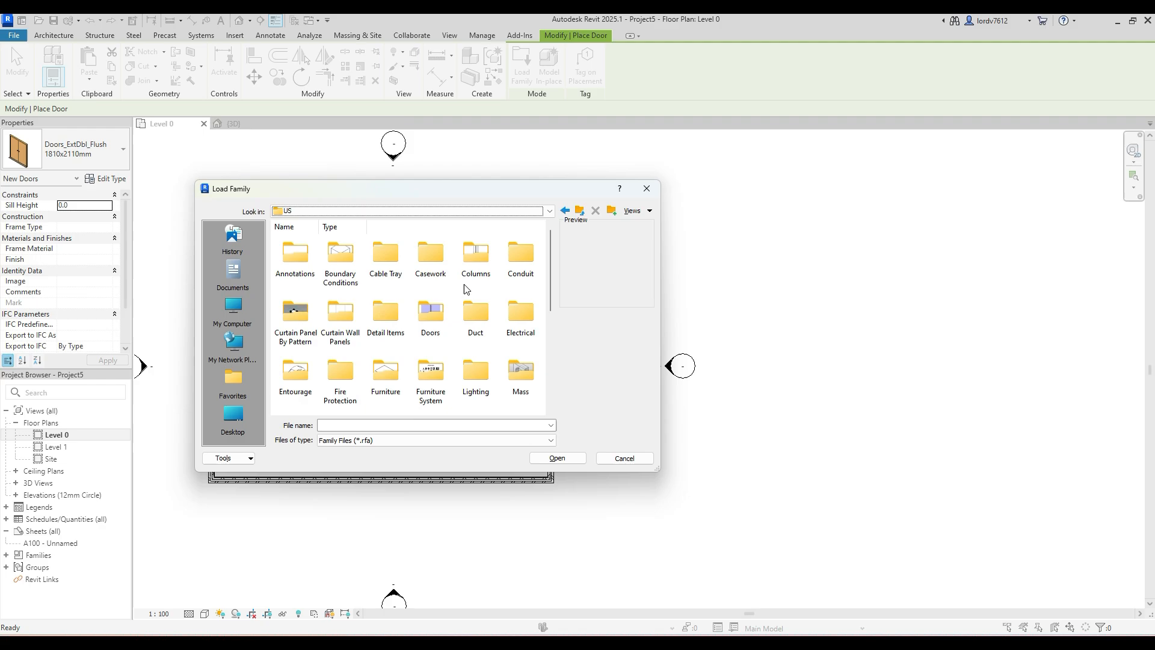
double_click(428, 314)
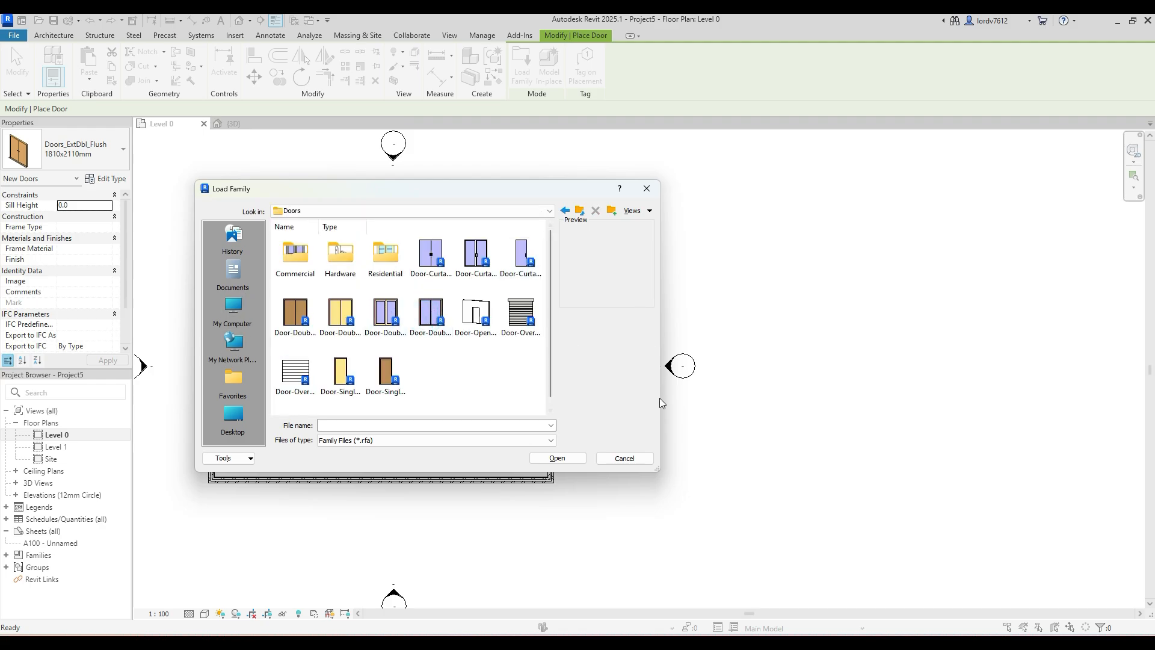
drag(655, 471, 979, 582)
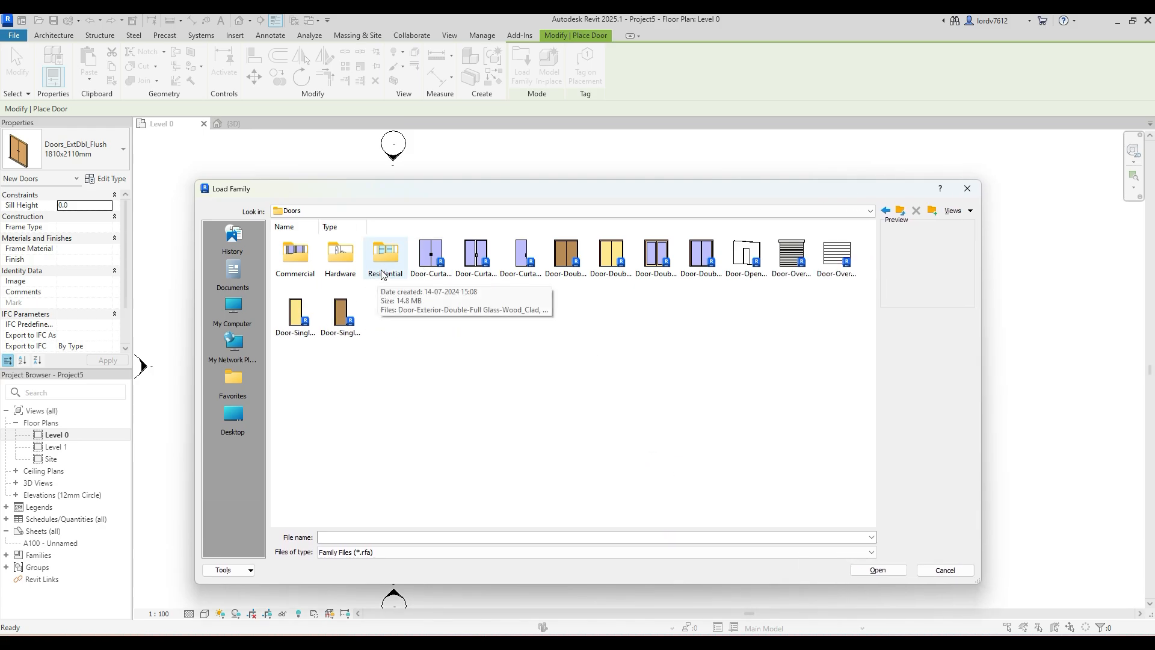
- Look through the door families in the Hardware, Commercial and Residential folders, returning to the main Doors folder
double_click(344, 265)
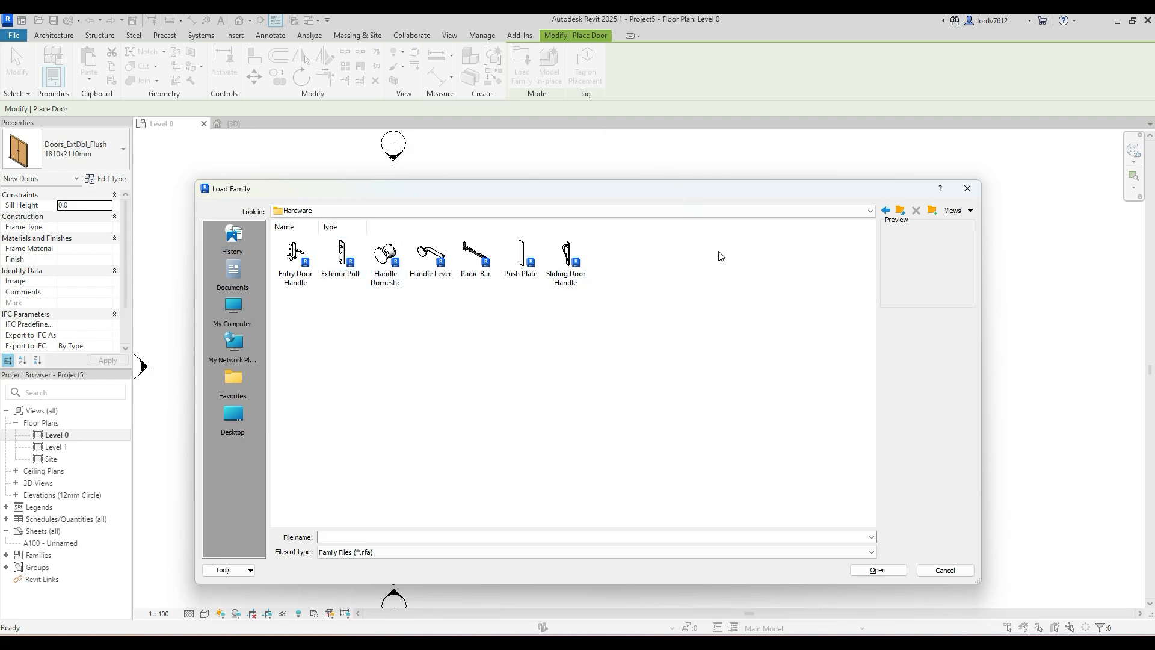
click(885, 211)
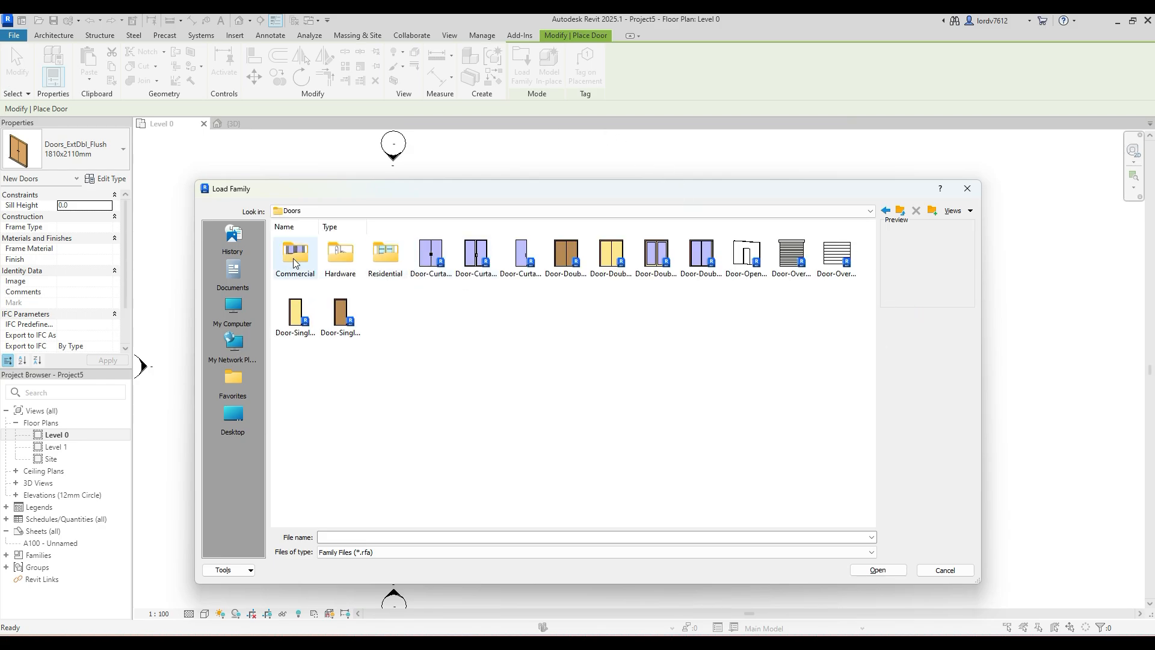
double_click(285, 257)
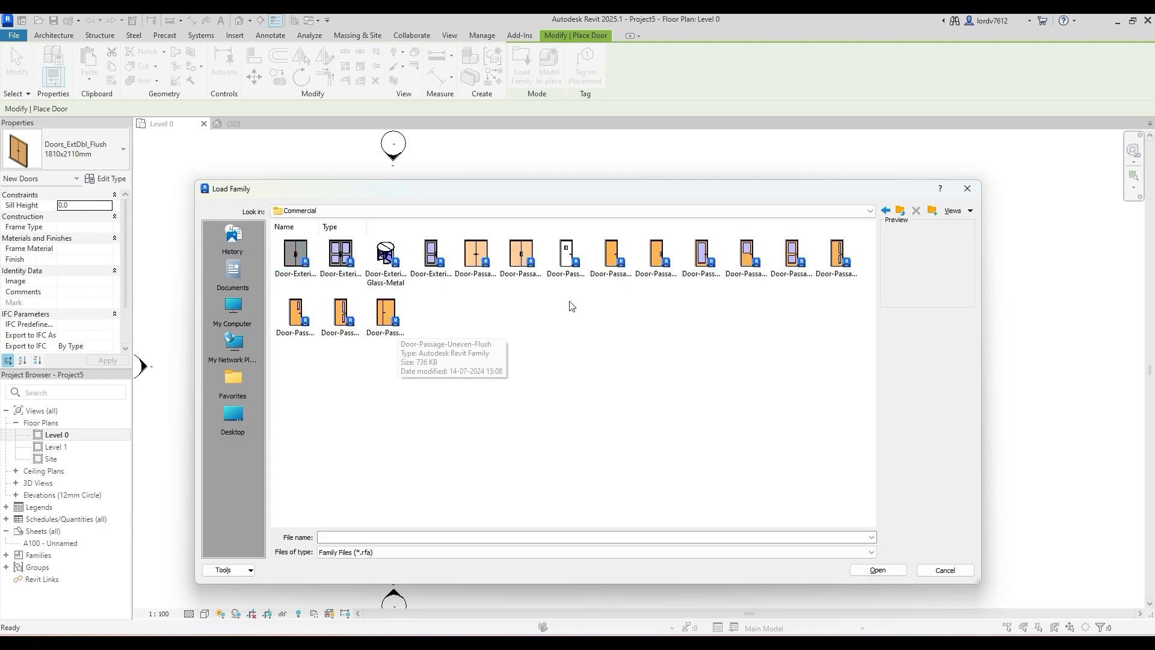
key(BackSpace)
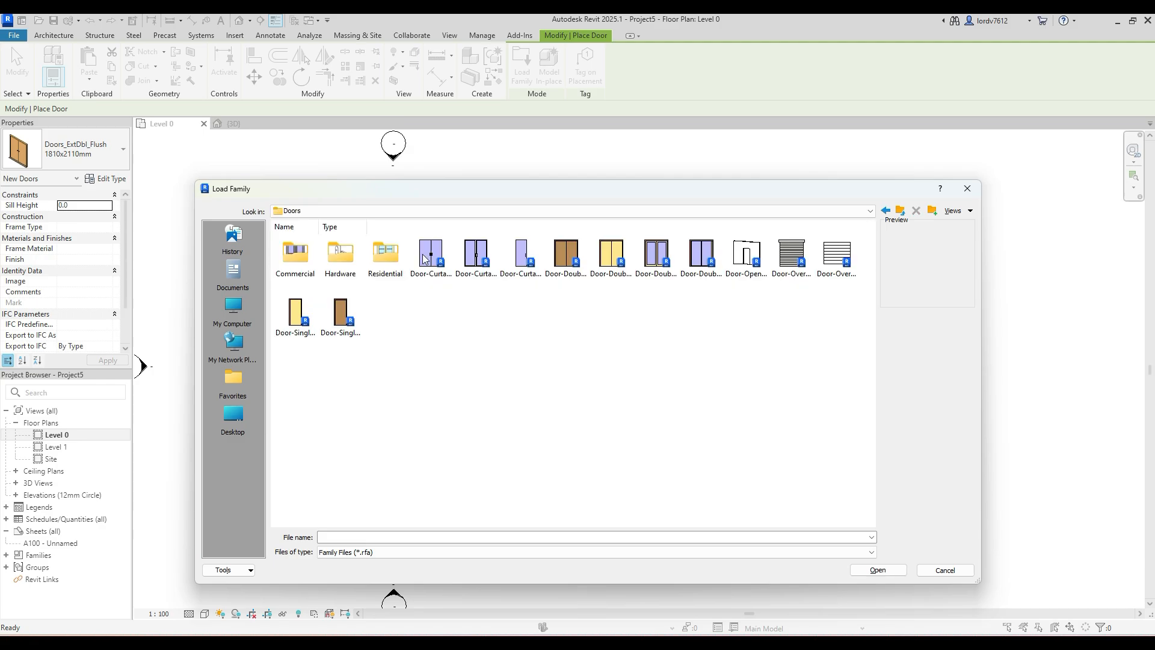
double_click(399, 251)
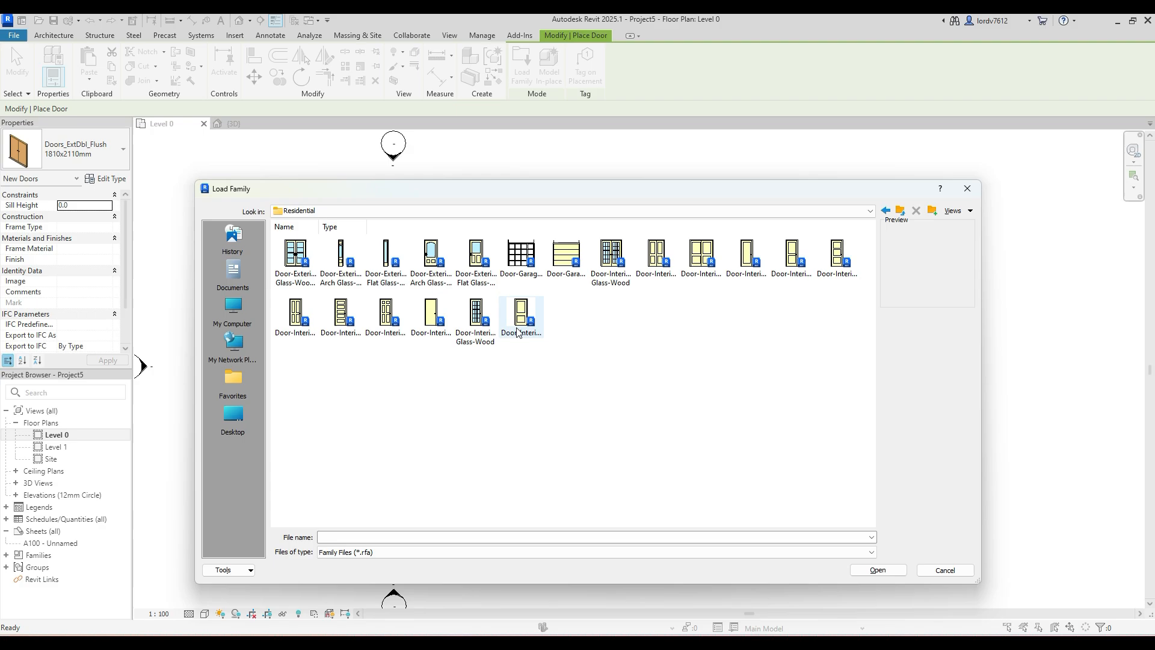
key(BackSpace)
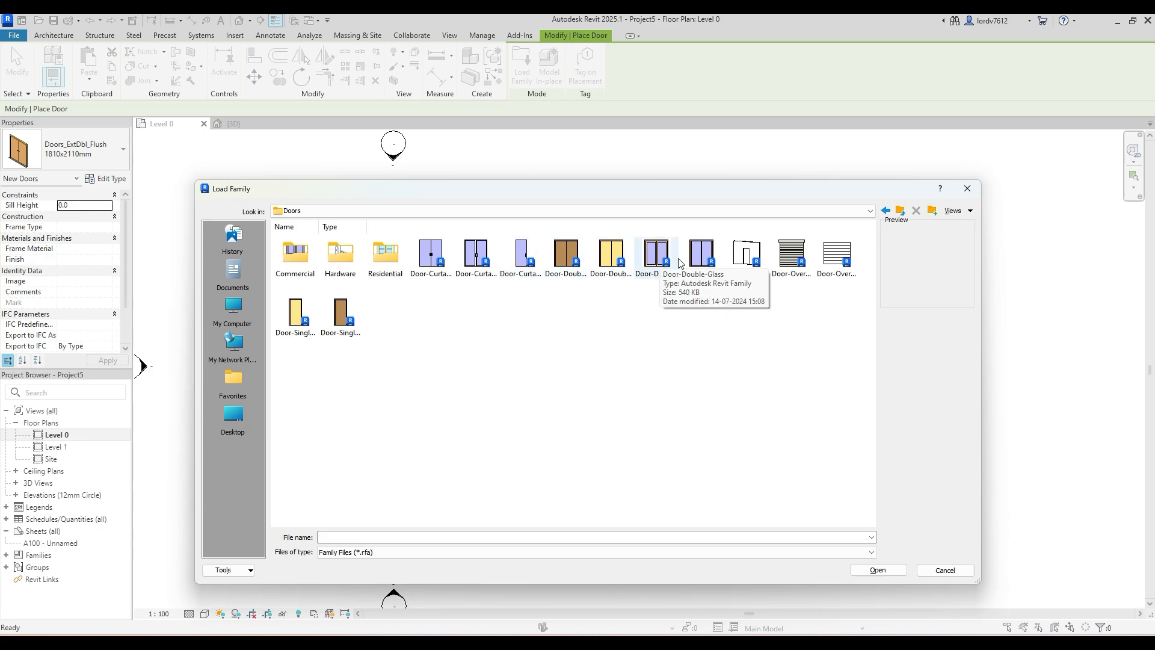
- Load the Door-Double-Glass family and place its 68" x 80" type in the right wall, about 1700 mm above the existing double door
click(655, 264)
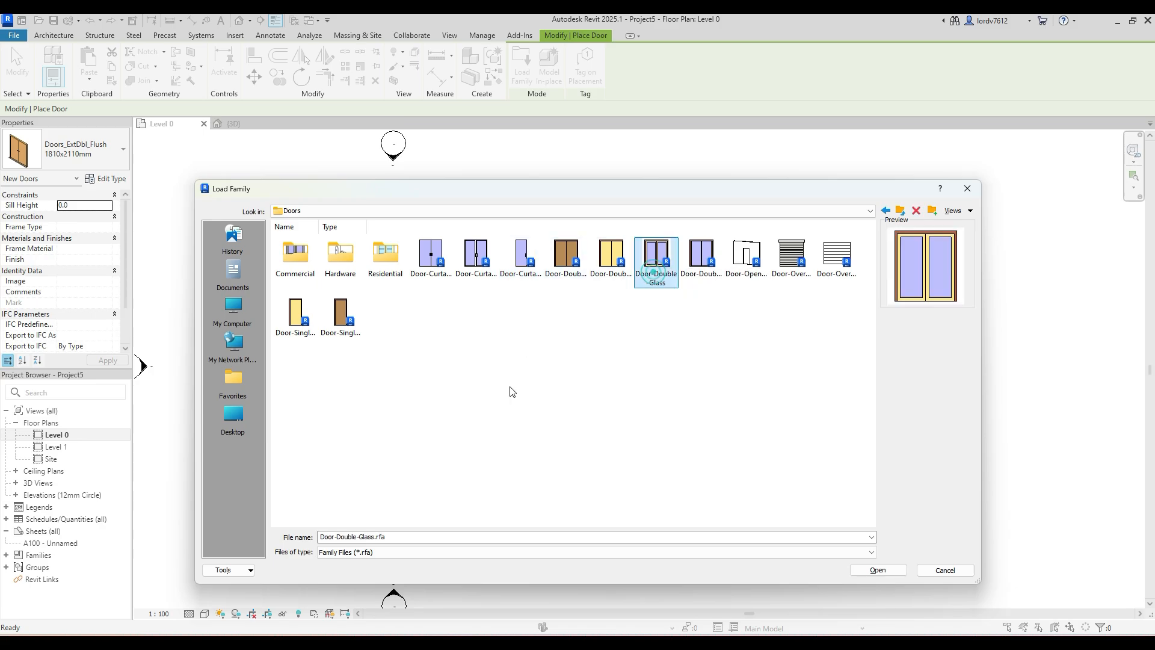
click(876, 571)
click(636, 391)
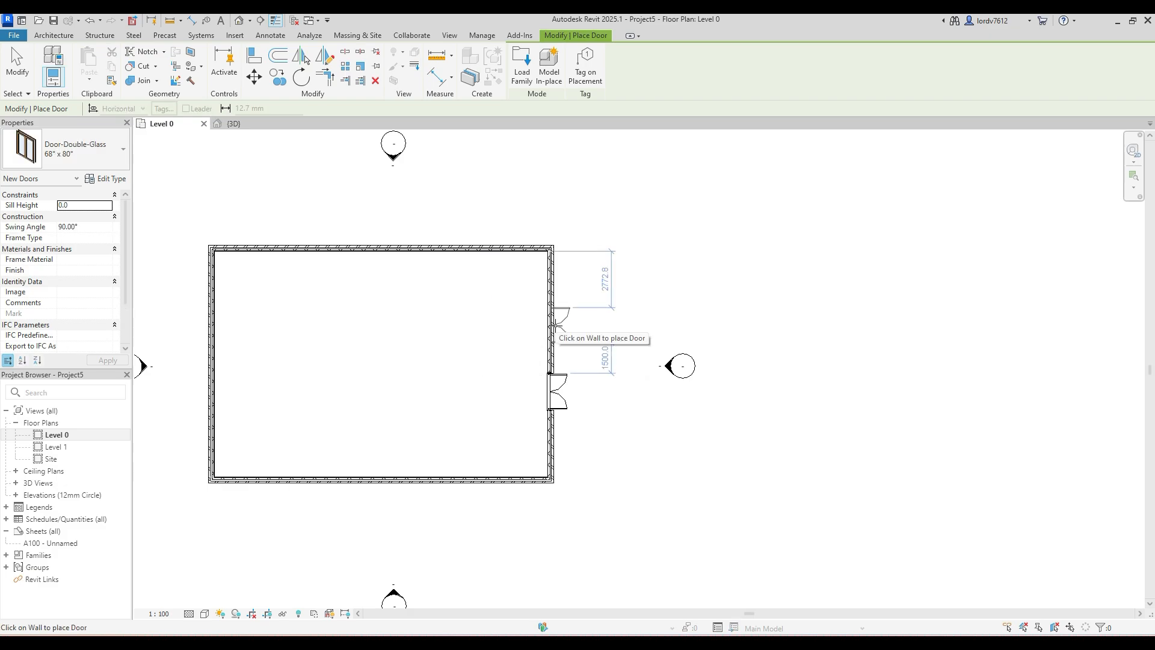
click(551, 320)
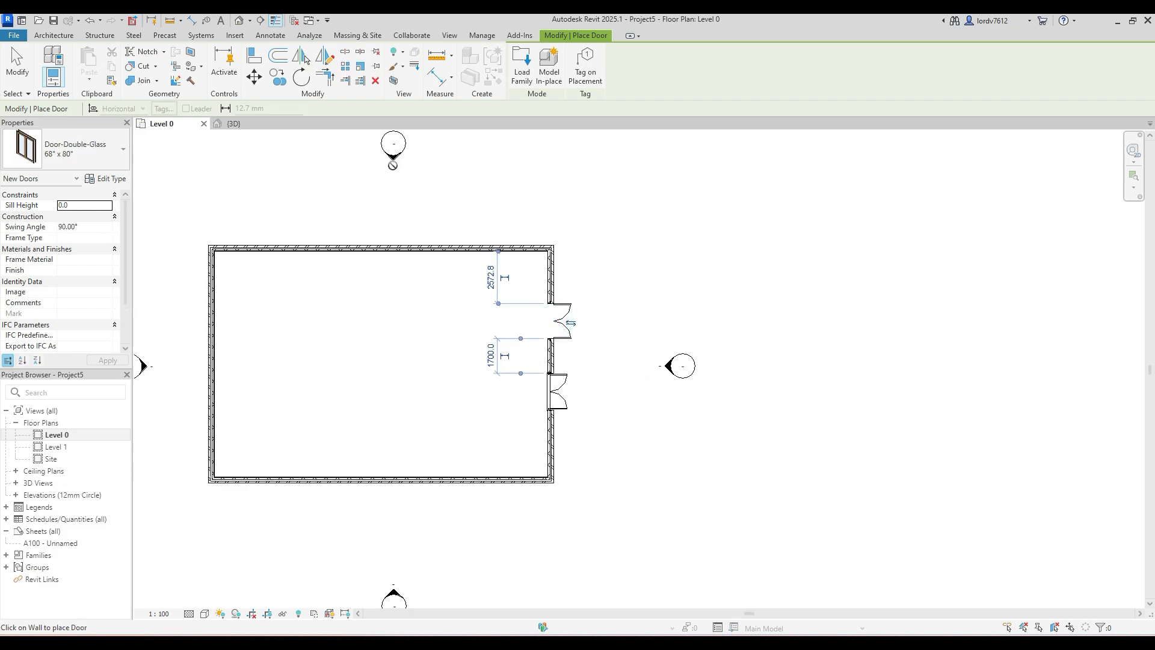
- End door placement and examine the double glass door beside the flush door in the 3D view
click(238, 19)
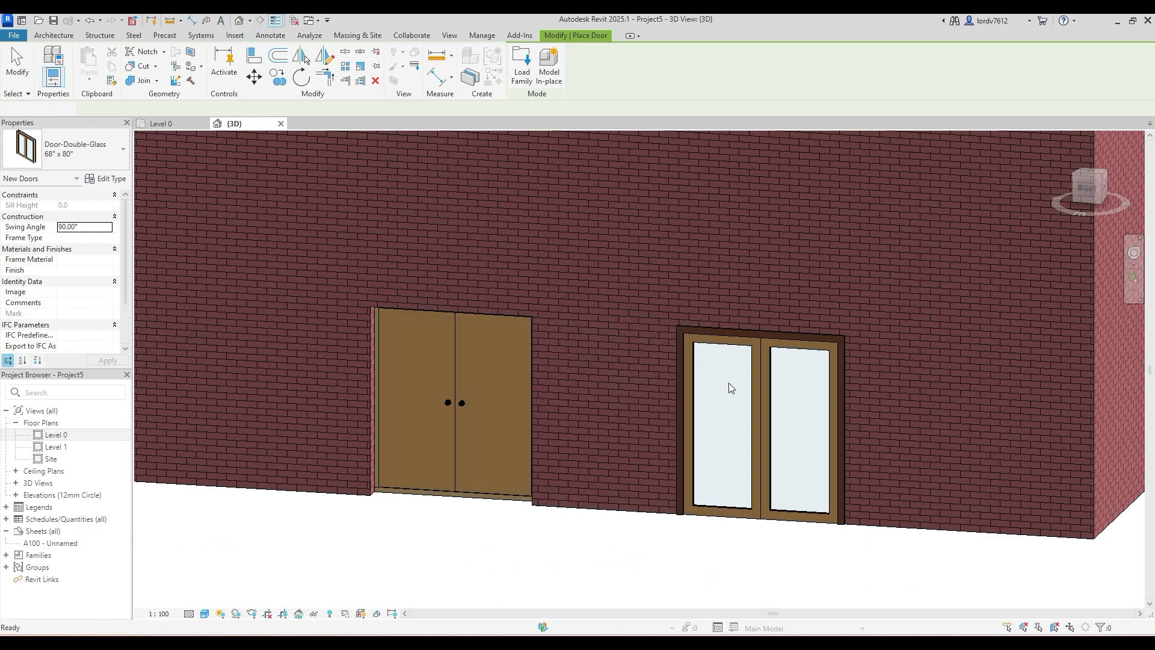
key(Escape)
scroll(767, 396, up, 5)
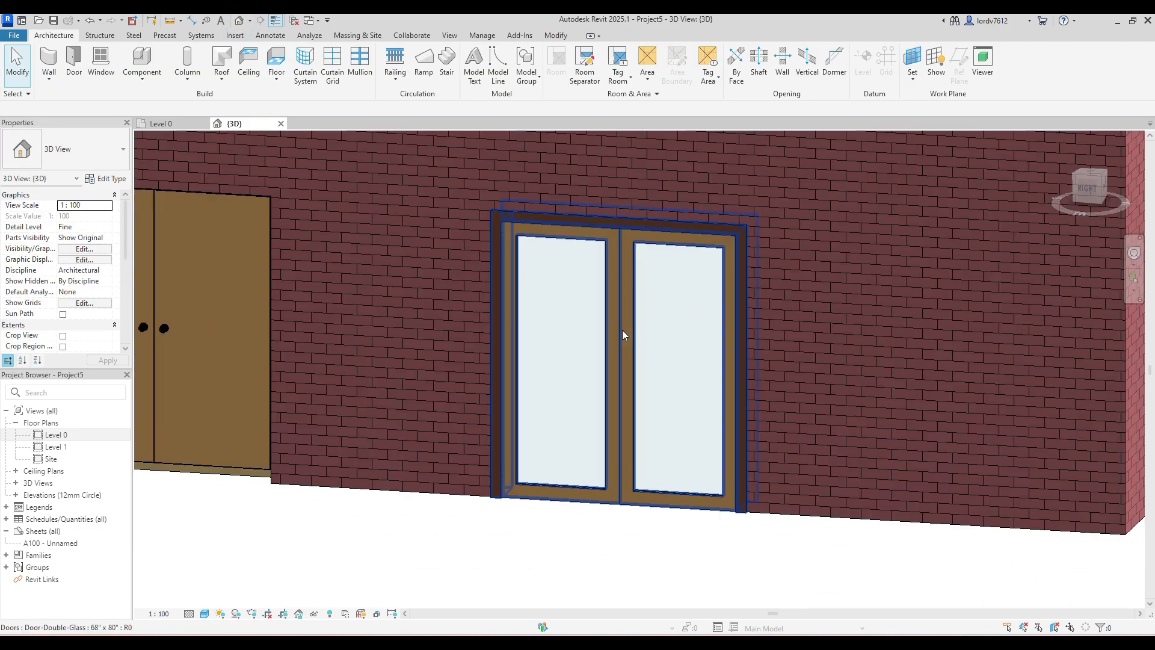
click(621, 337)
scroll(521, 512, down, 3)
click(506, 524)
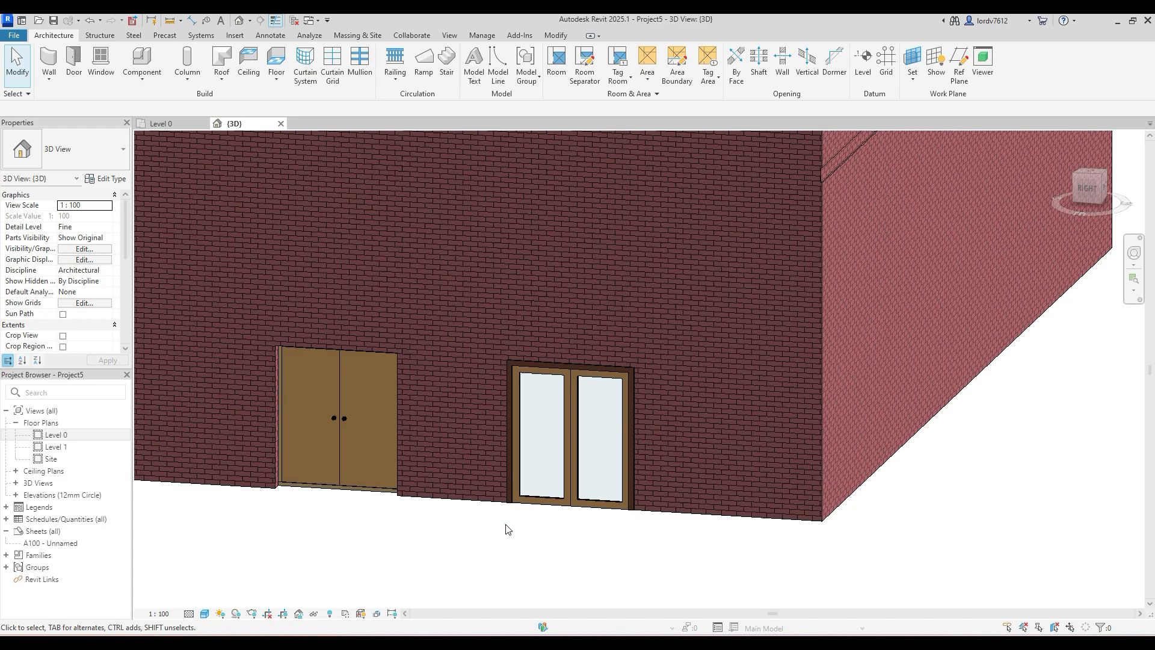
scroll(567, 391, down, 2)
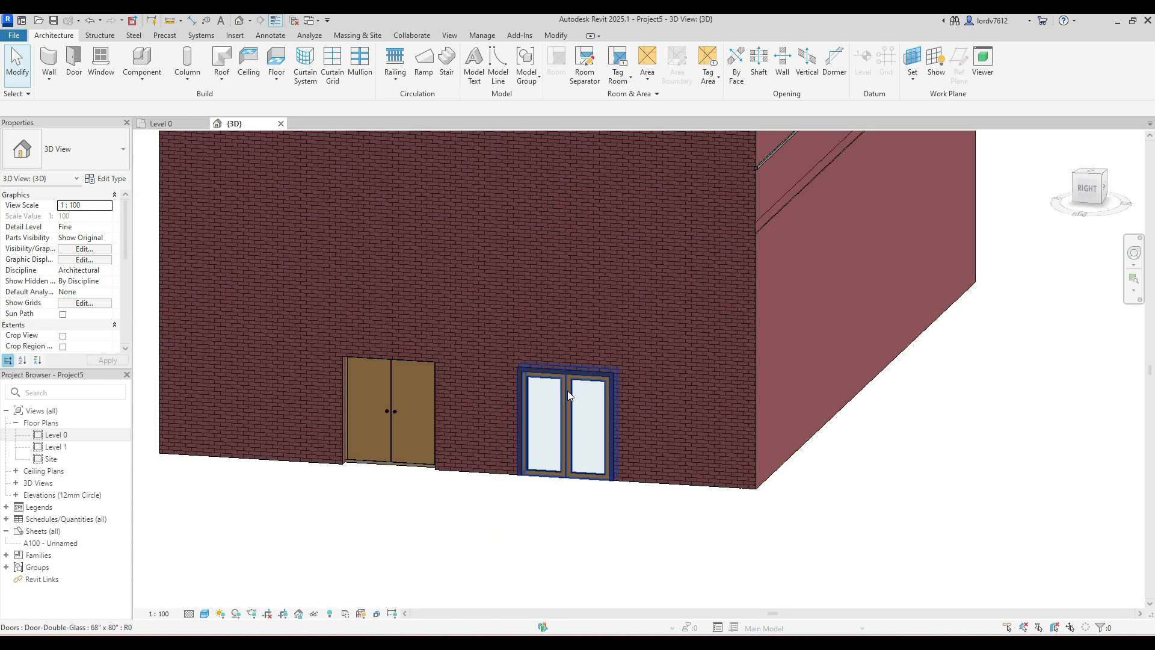
- Set the double glass door's Swing Angle to 45°
click(568, 391)
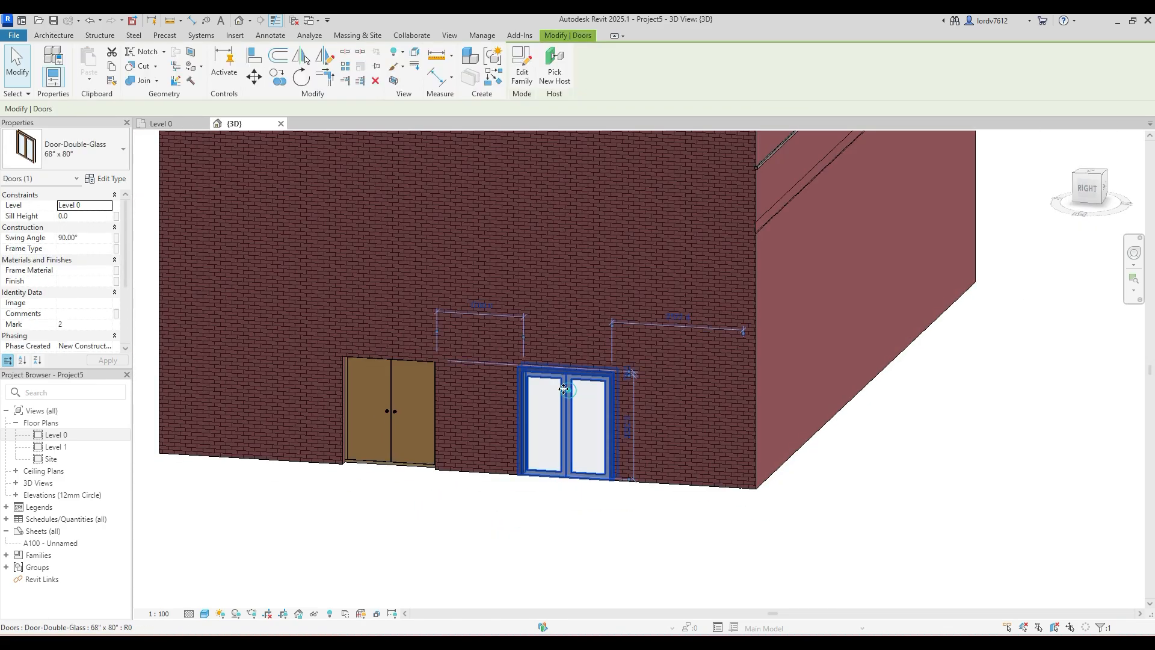
click(87, 237)
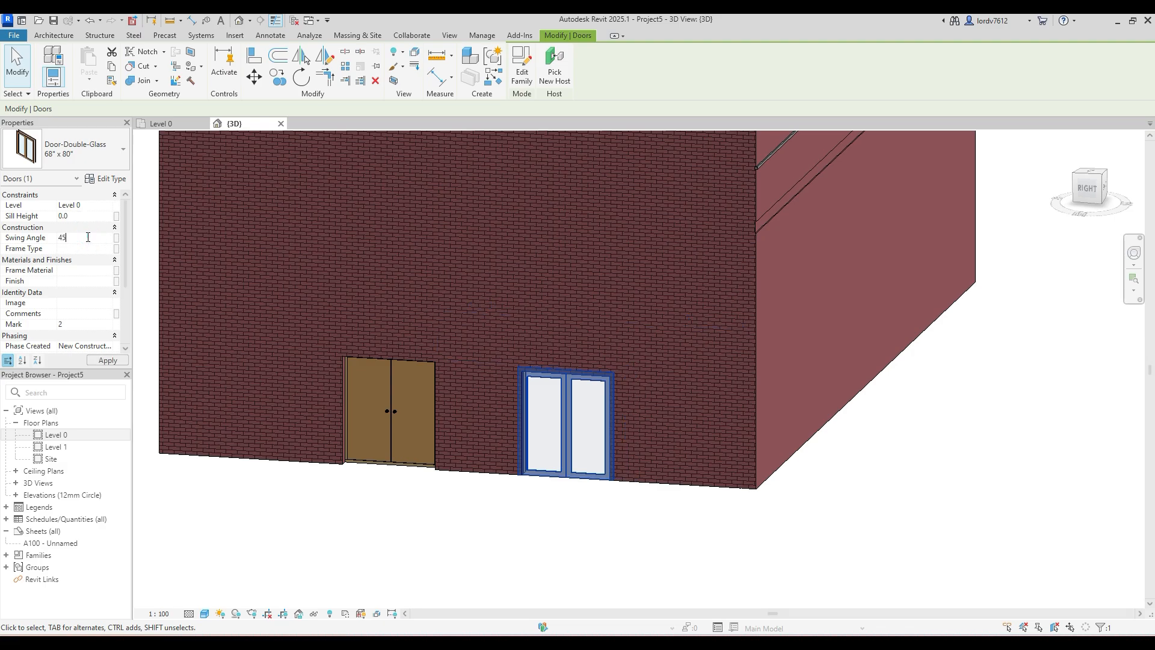
click(111, 361)
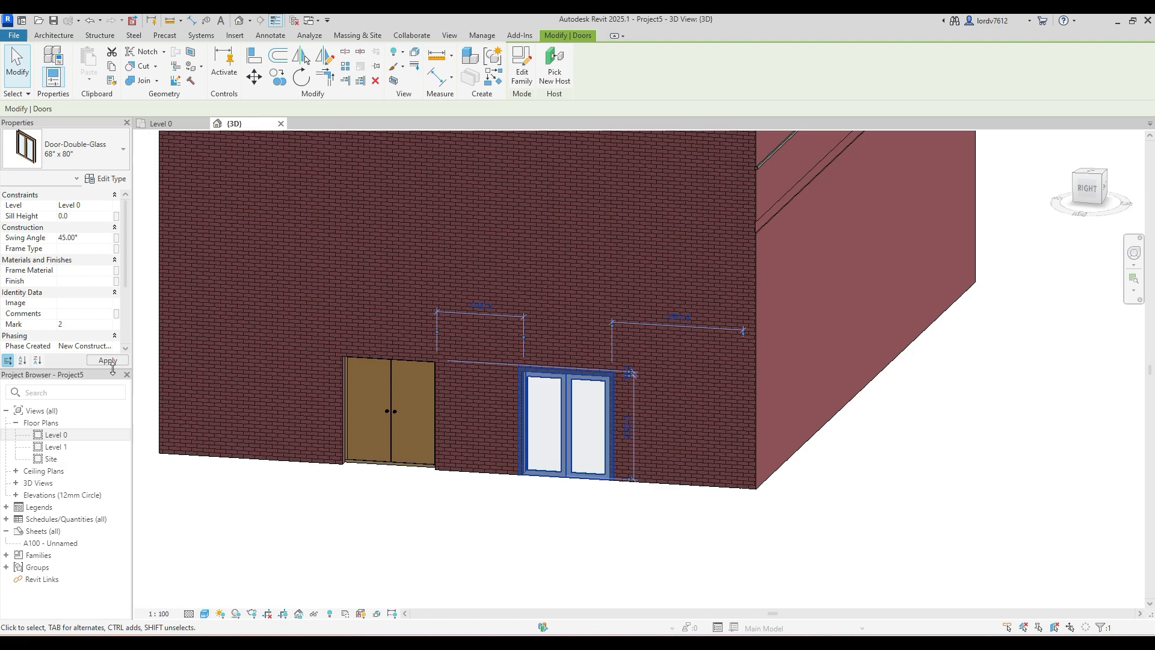
click(368, 514)
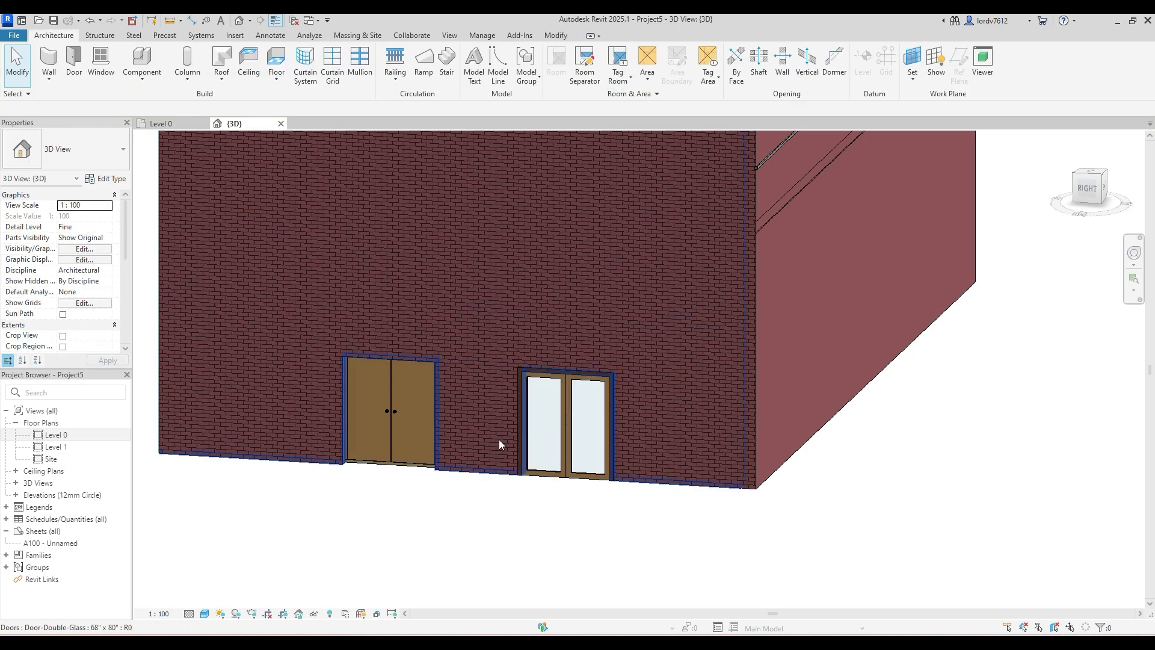
- Open the Level 0 floor plan and examine how the double glass door's leaves are drawn at the changed swing angle
double_click(56, 435)
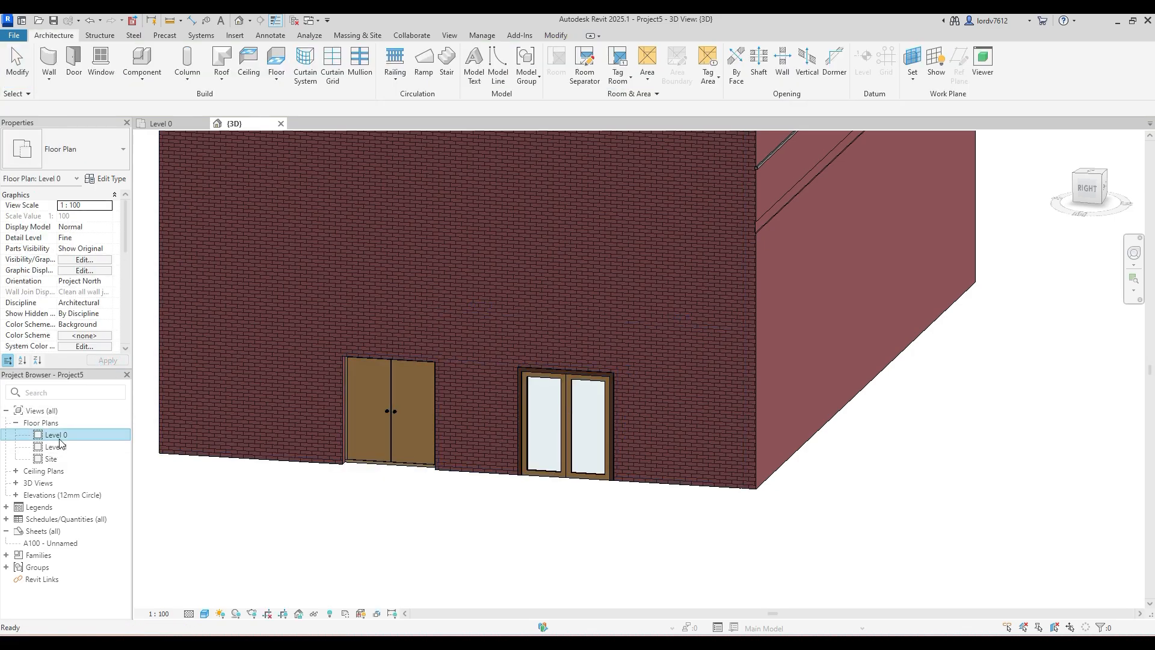
scroll(606, 323, up, 4)
scroll(554, 324, up, 2)
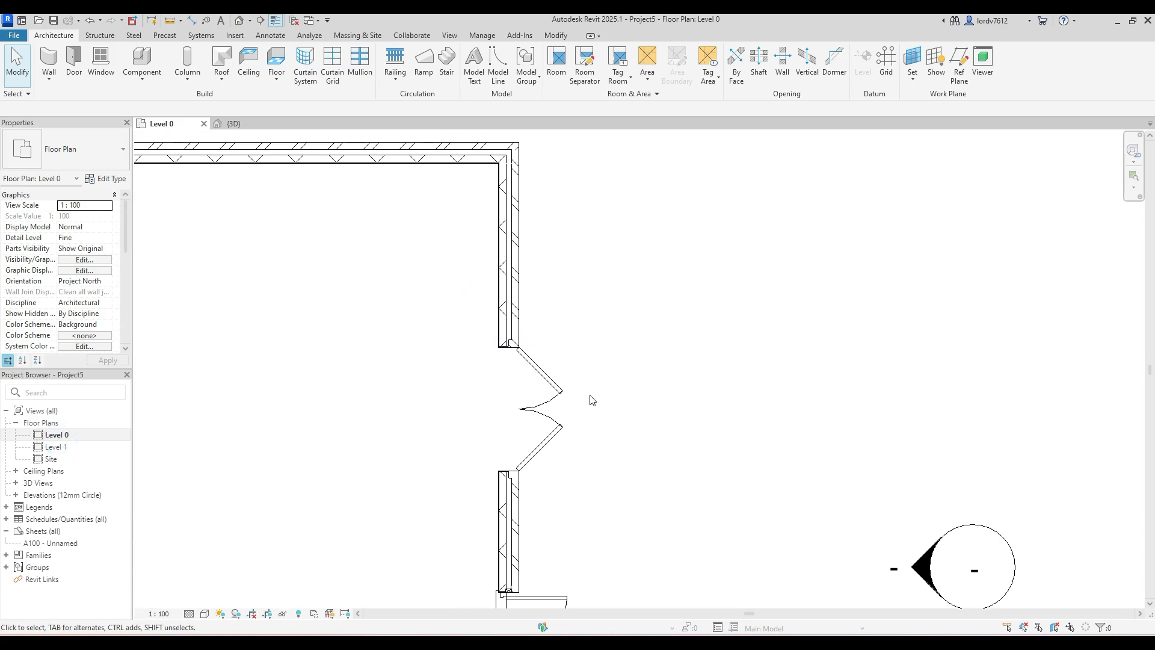
click(543, 407)
click(598, 391)
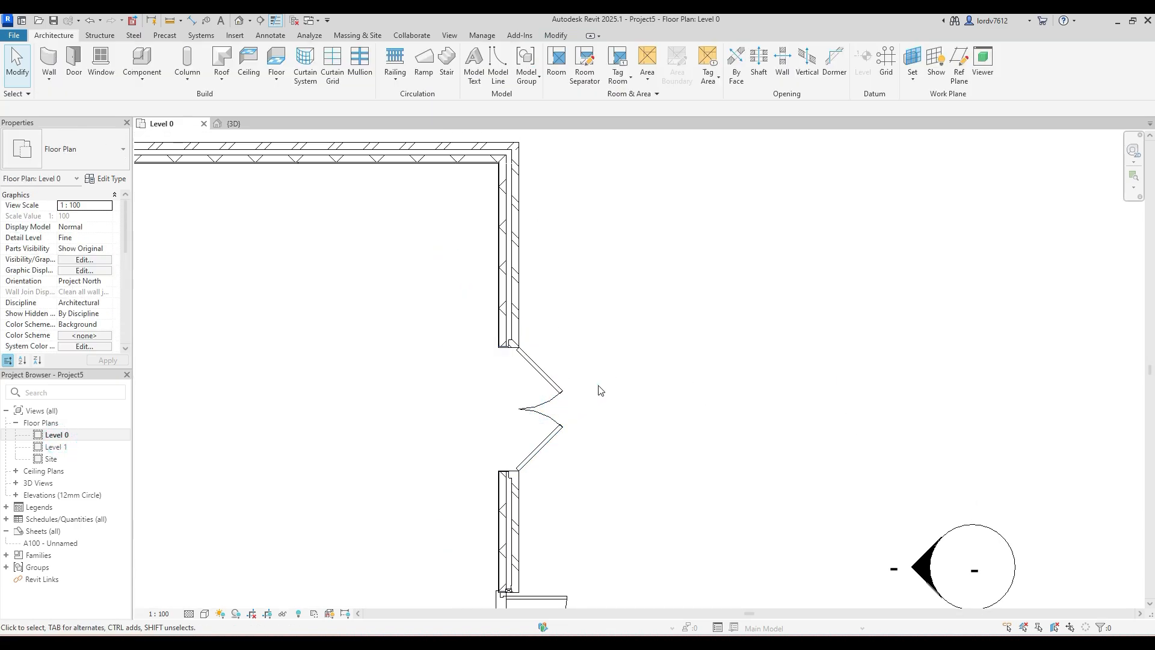
click(549, 423)
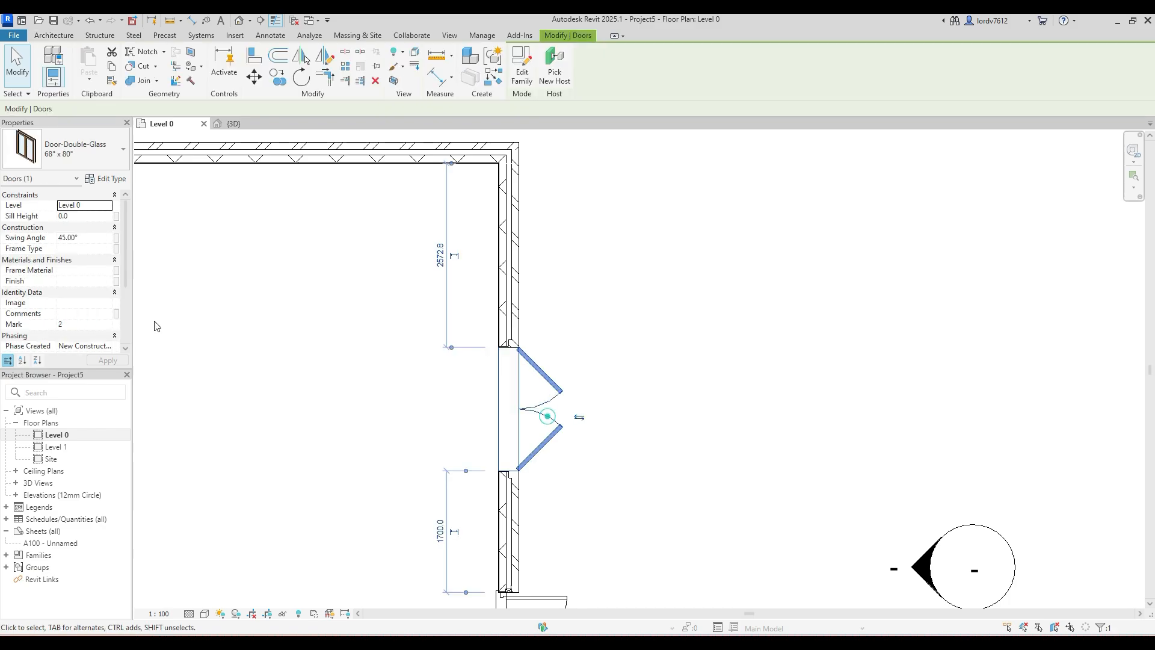
click(597, 369)
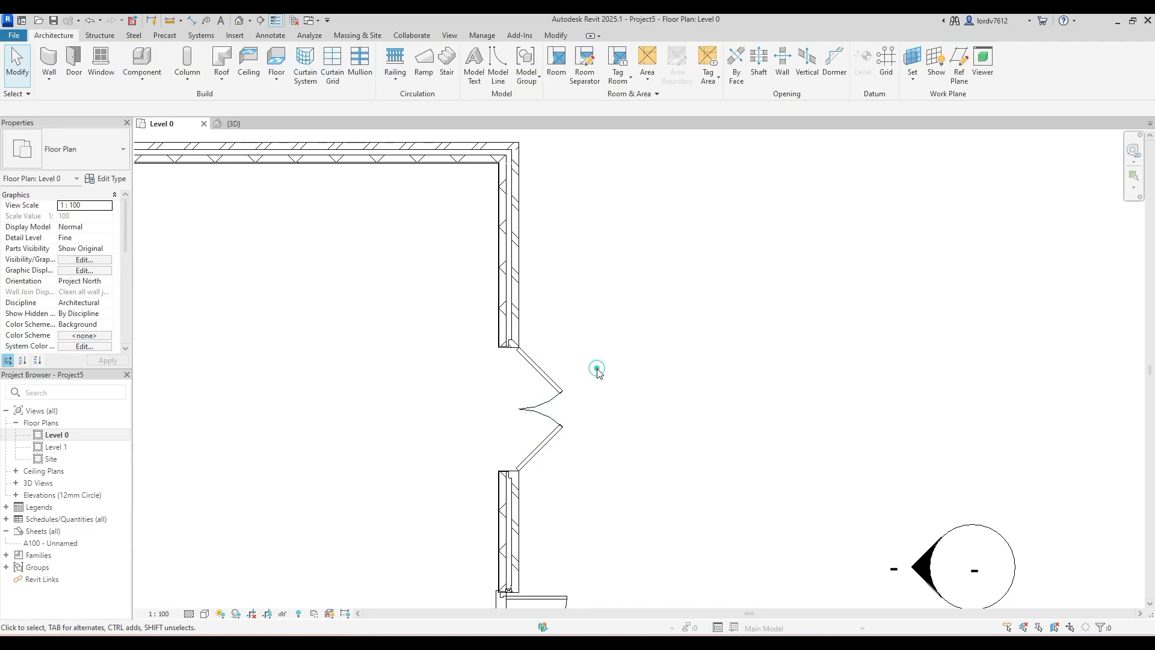
- Reduce the double glass door's Swing Angle to 20° in the floor plan
click(546, 414)
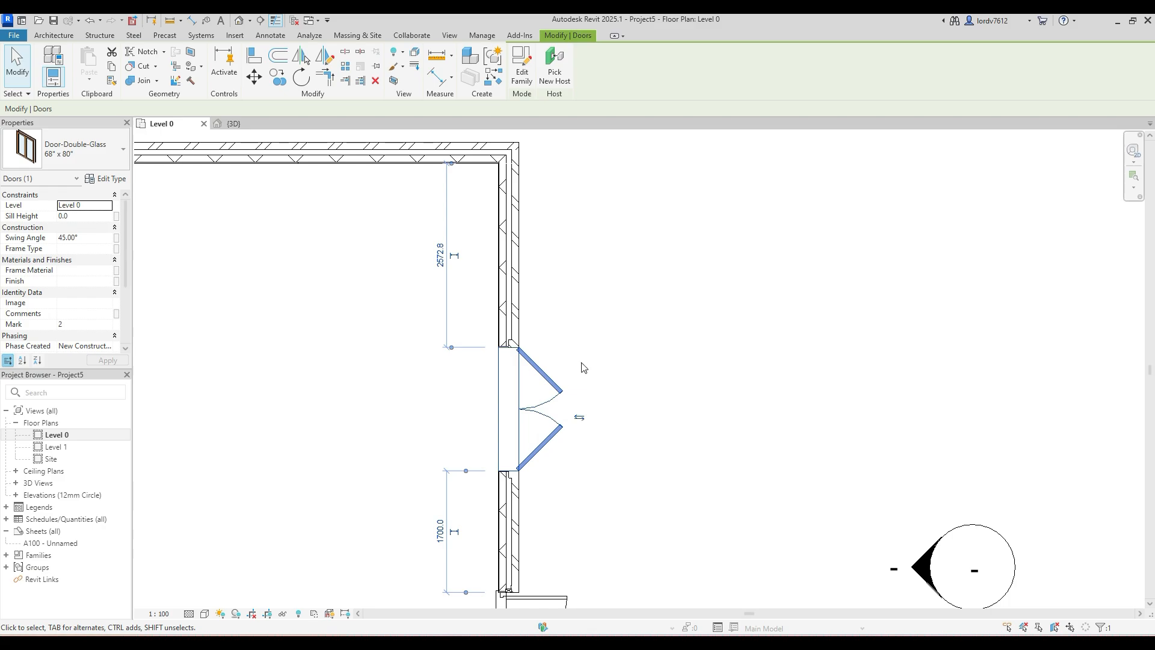
click(95, 237)
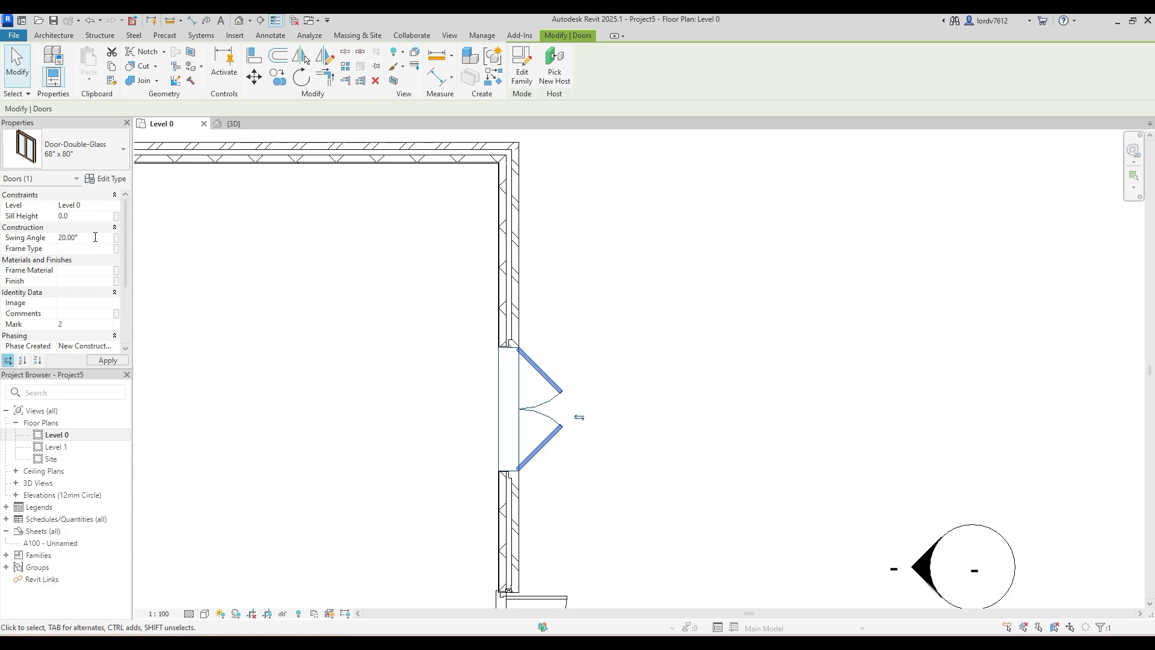
click(105, 359)
click(332, 349)
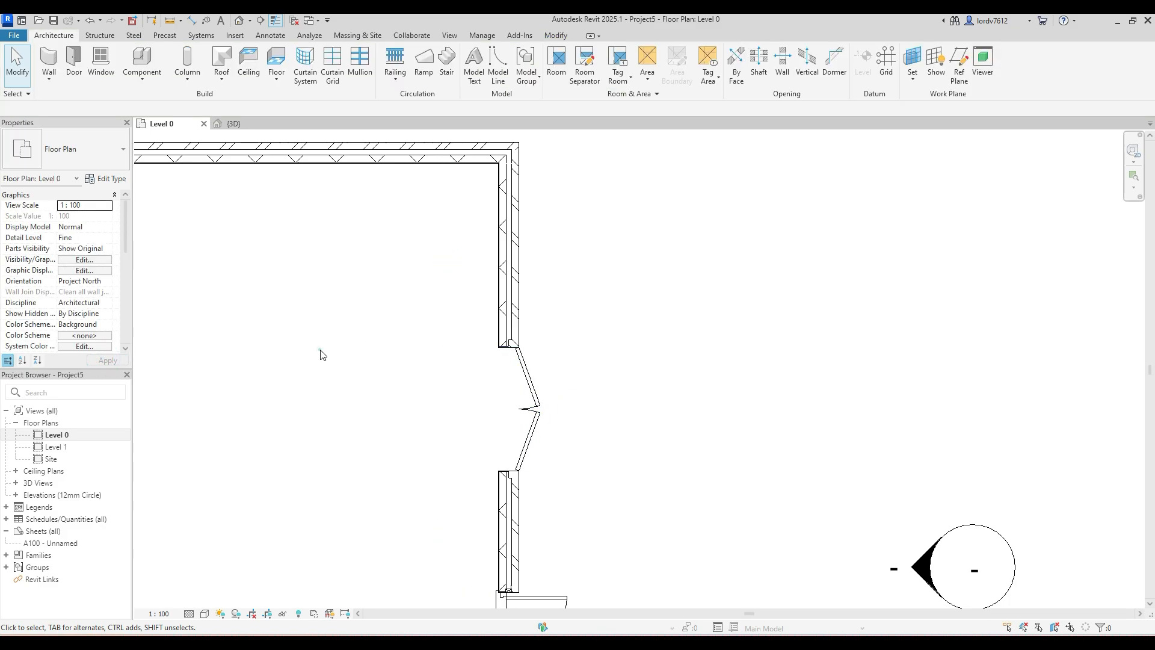
- Set the double glass door's Swing Angle back to 90° and select the door again
click(533, 434)
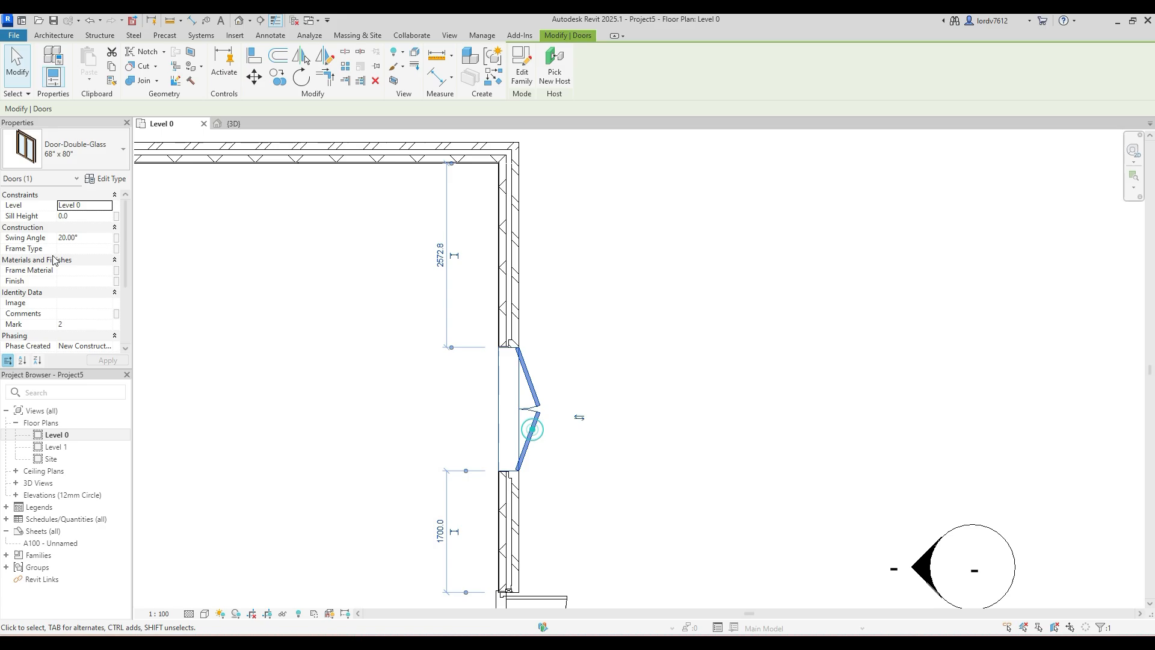
click(101, 238)
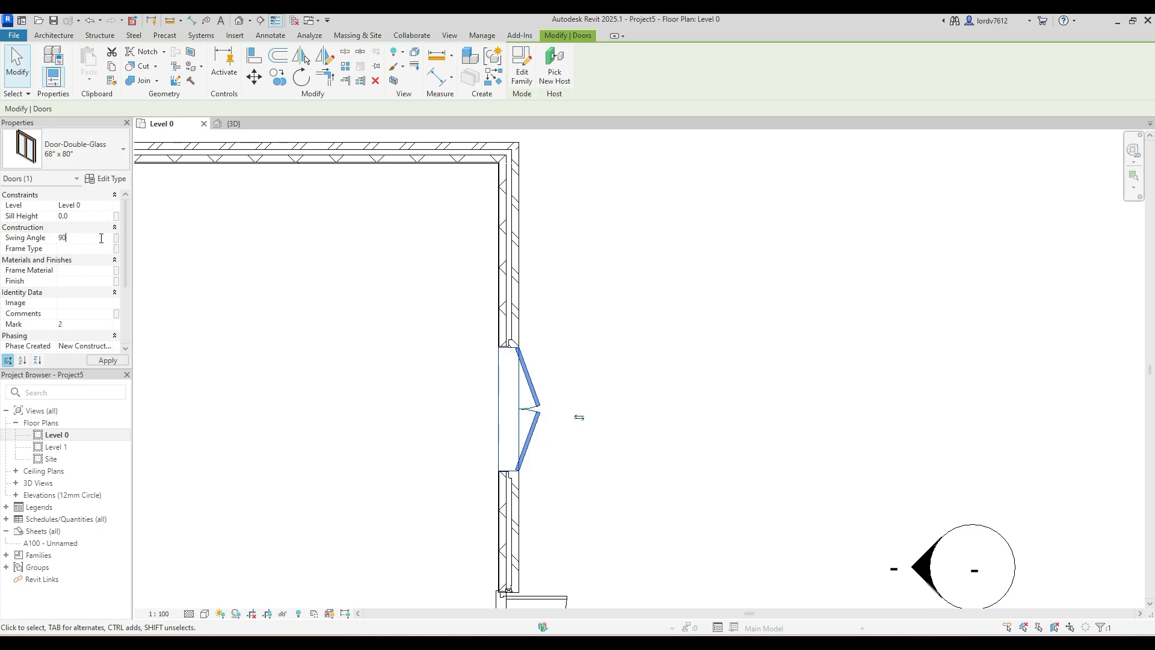
click(105, 361)
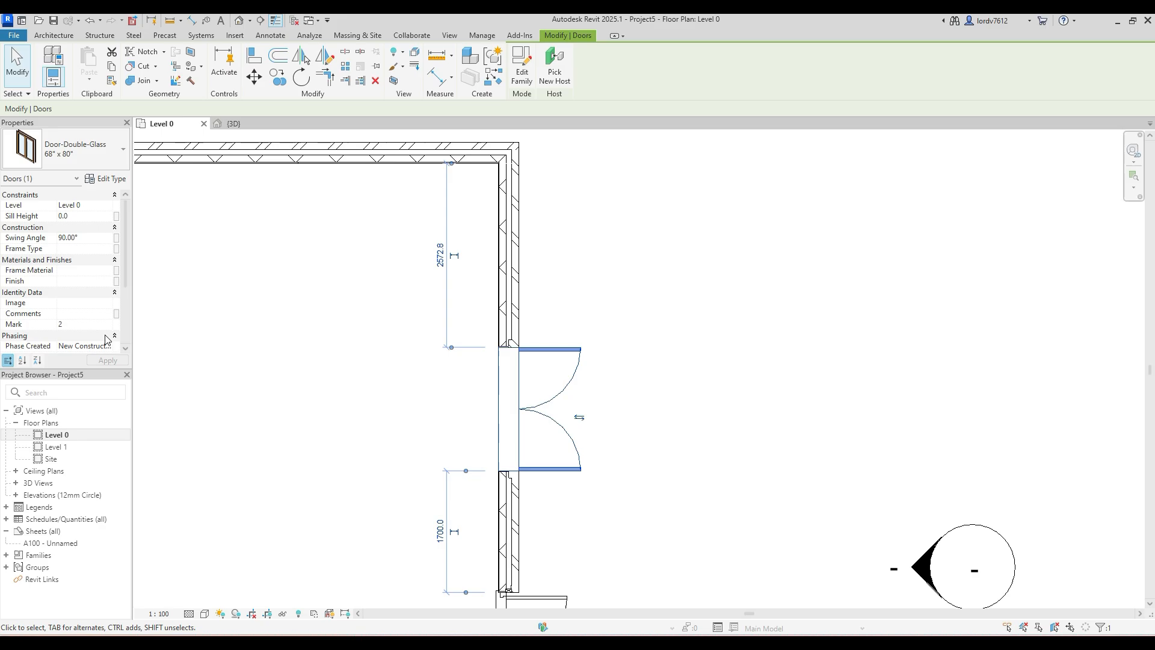
click(286, 373)
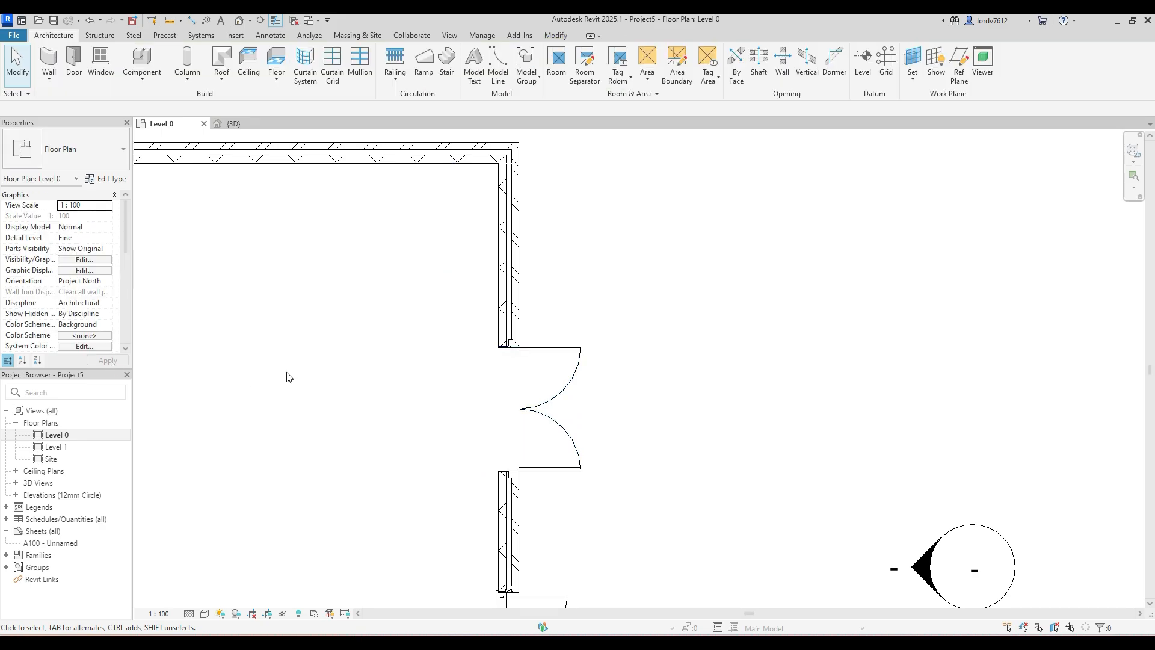
click(553, 409)
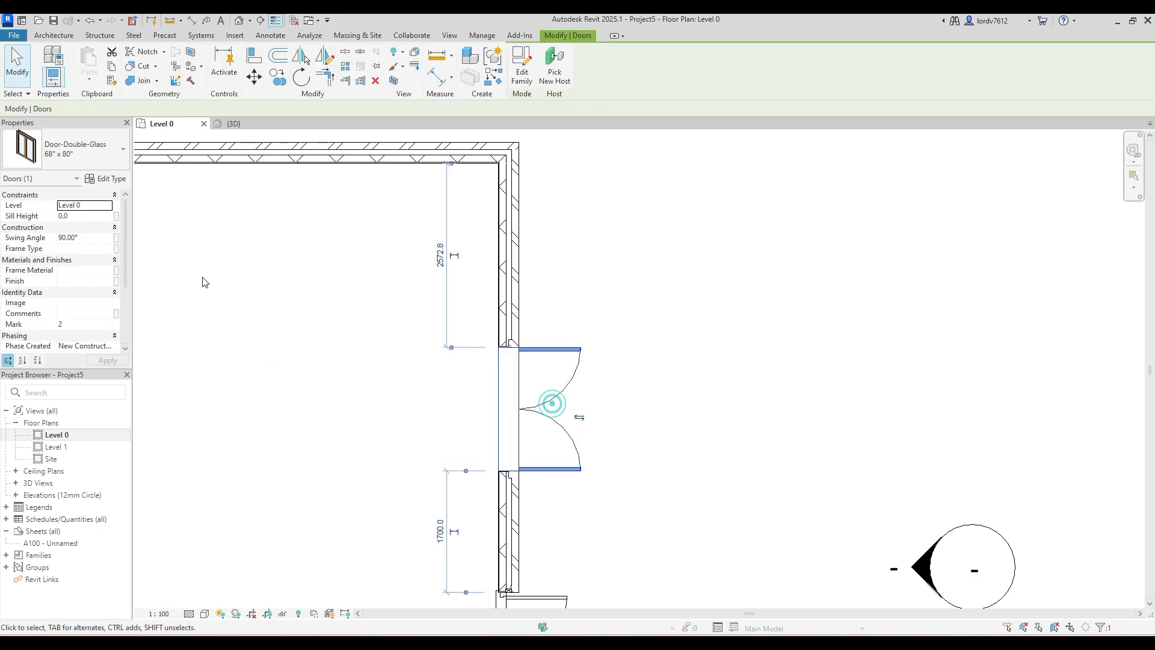
- Set the double glass door's Swing Angle to 0° in the floor plan
click(96, 237)
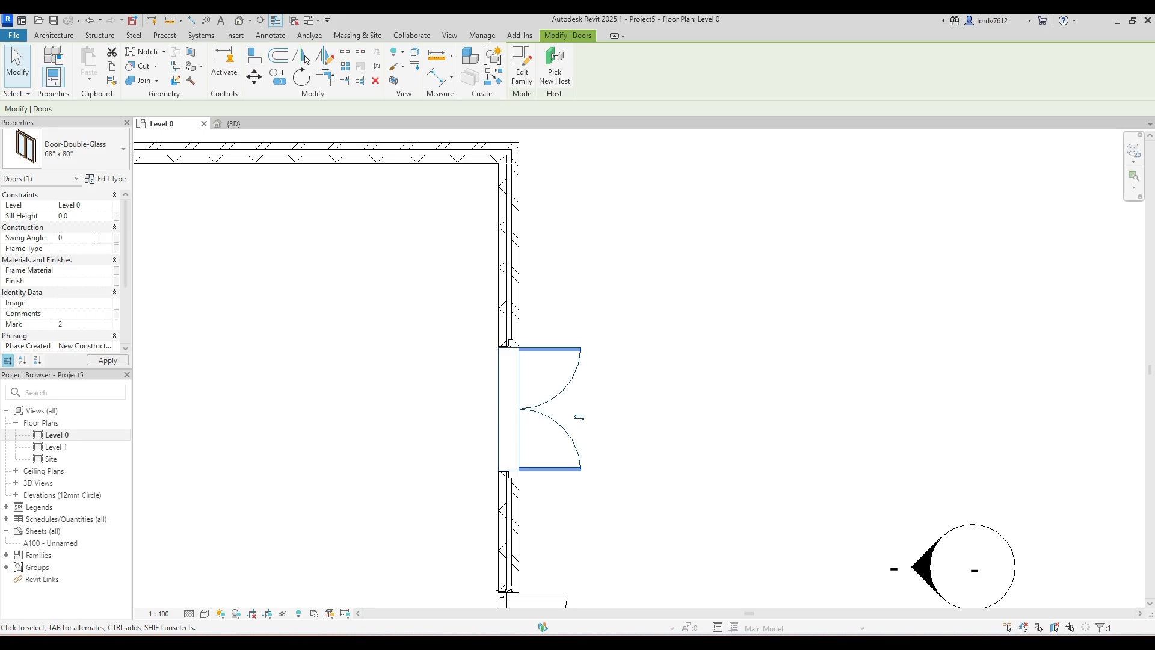
click(108, 359)
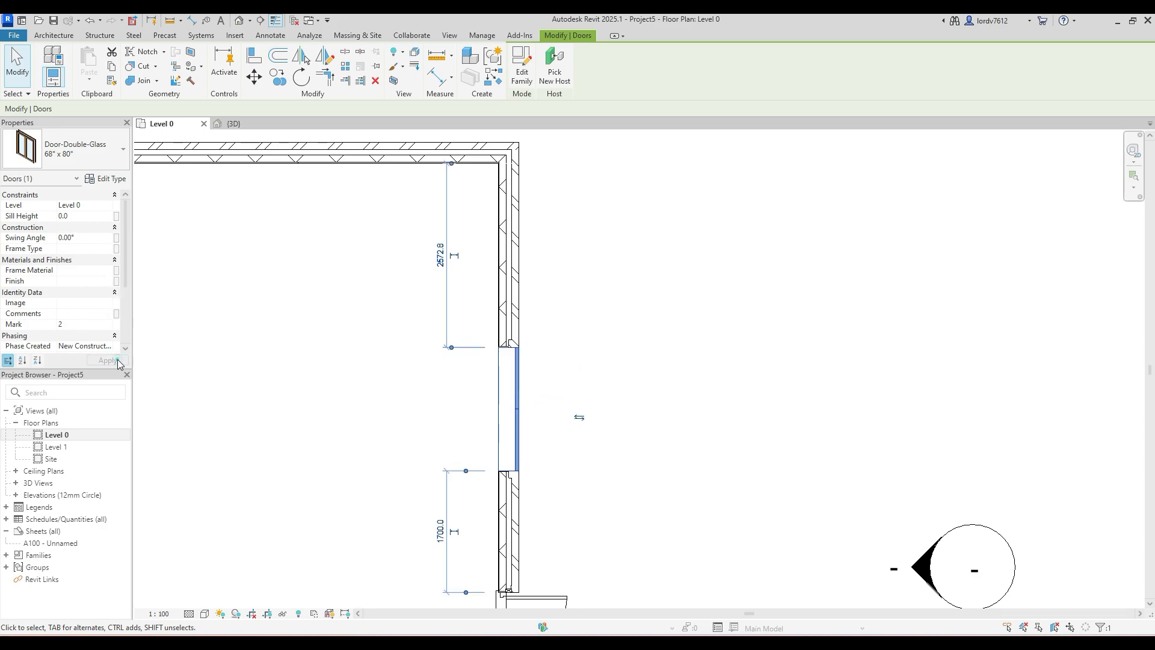
click(240, 362)
- Restore the double glass door's Swing Angle to 90°
click(511, 411)
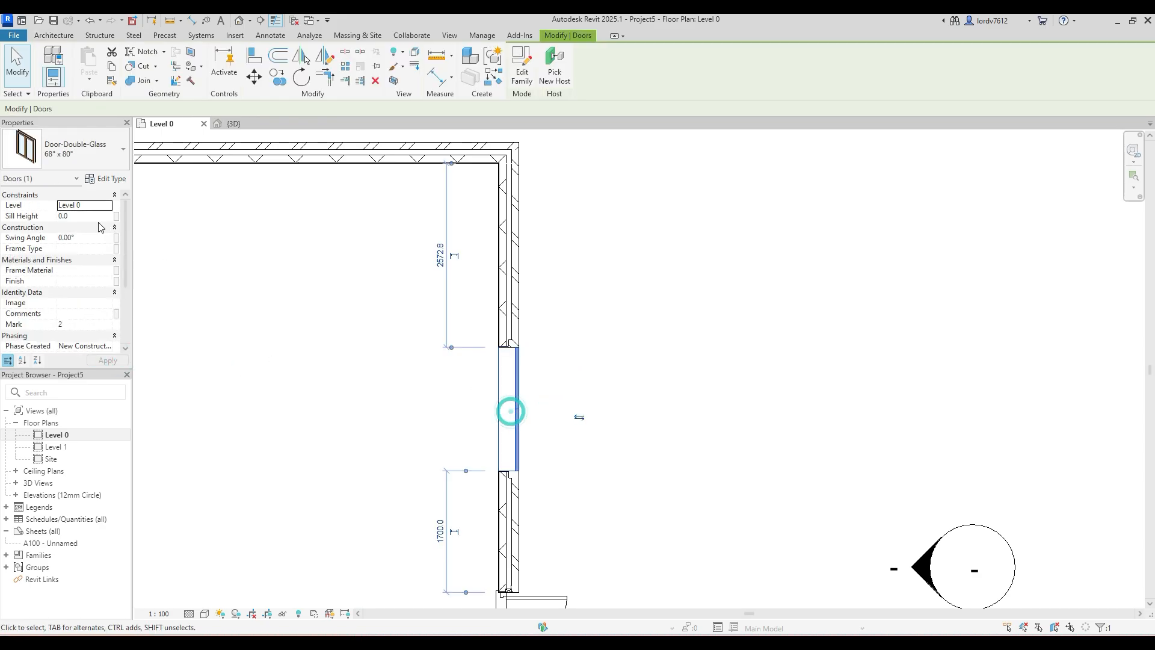
click(94, 238)
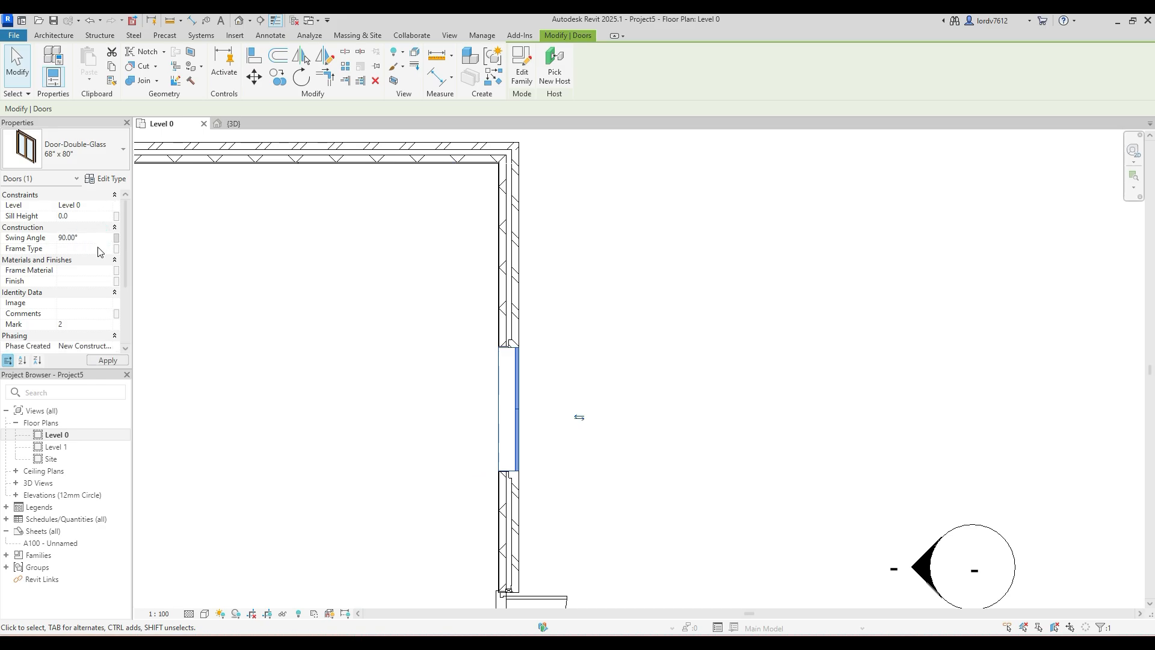
click(345, 362)
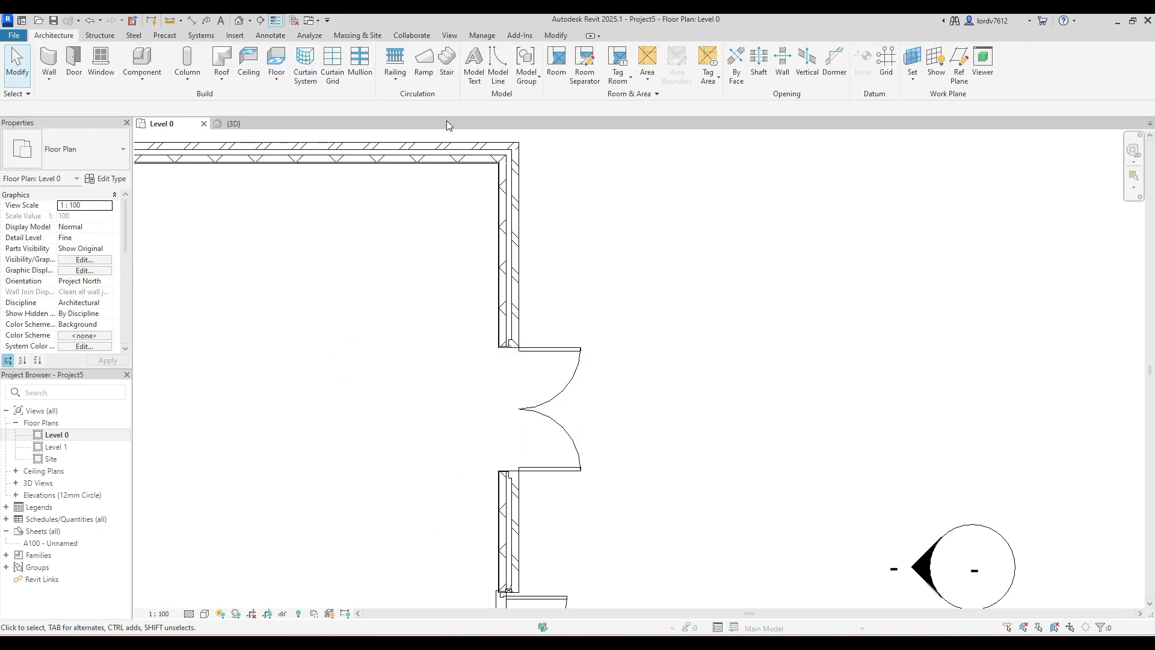
- Start the Window tool and review the sizes offered for the Windows_Sgl_Plain family
scroll(557, 301, down, 4)
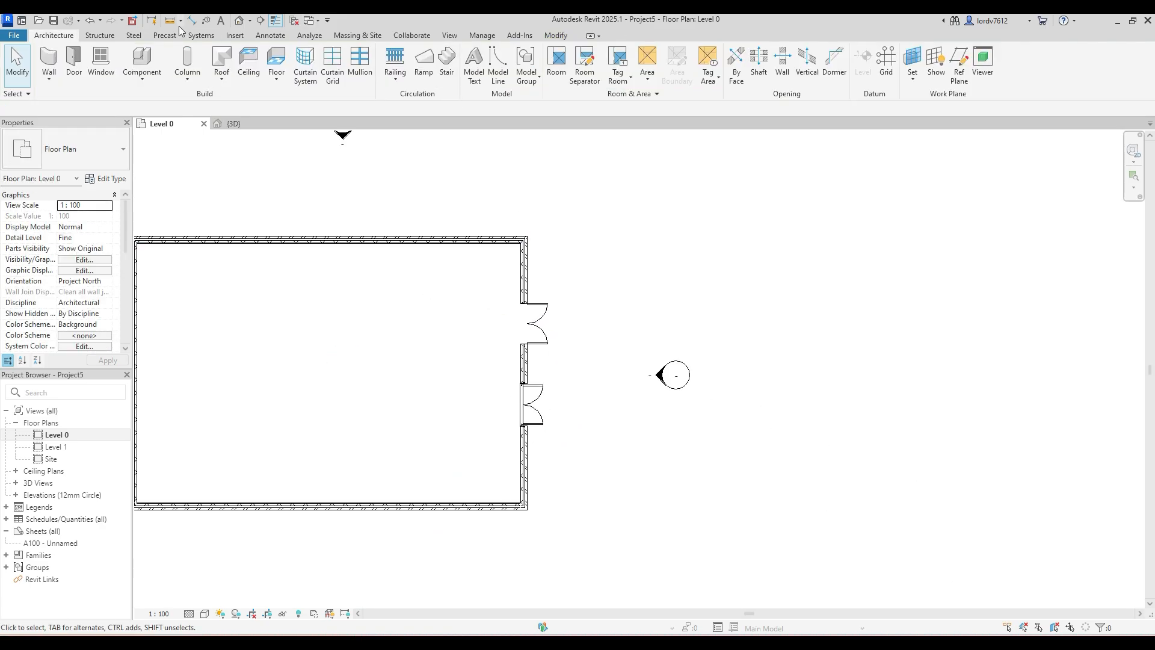
click(113, 64)
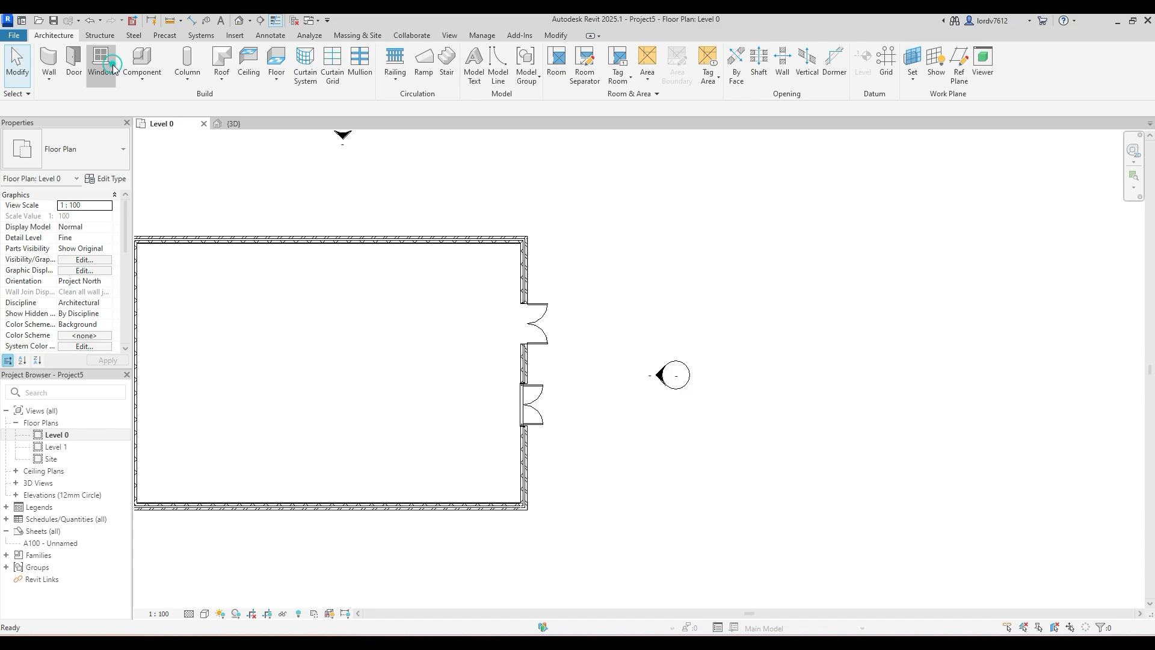
click(84, 146)
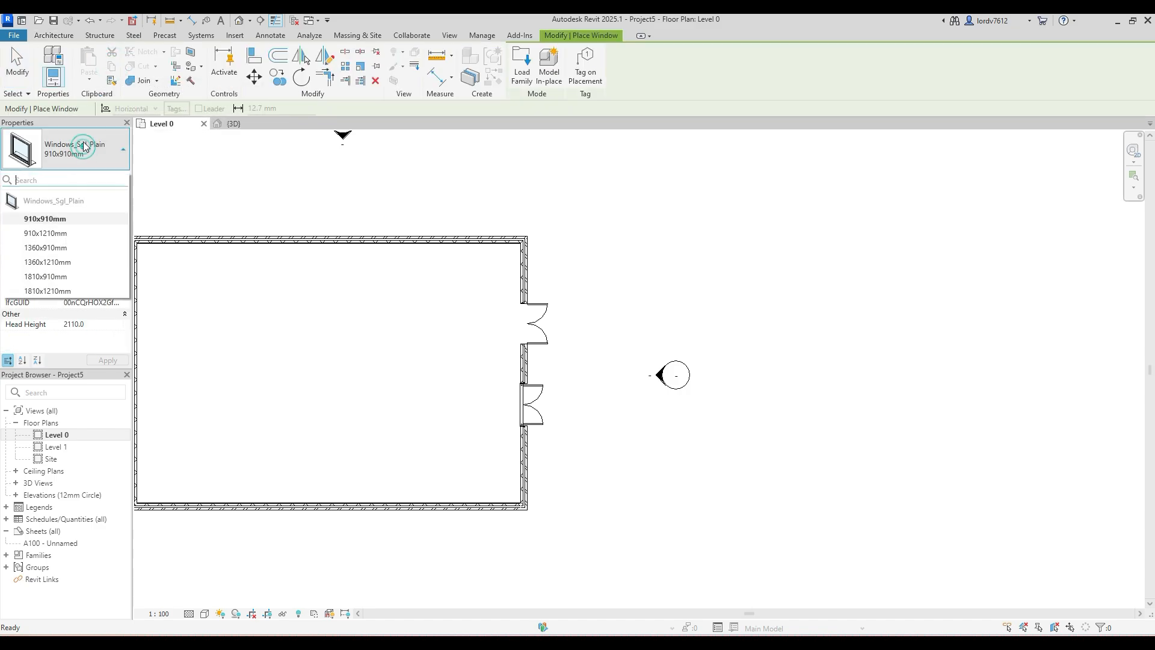
click(74, 143)
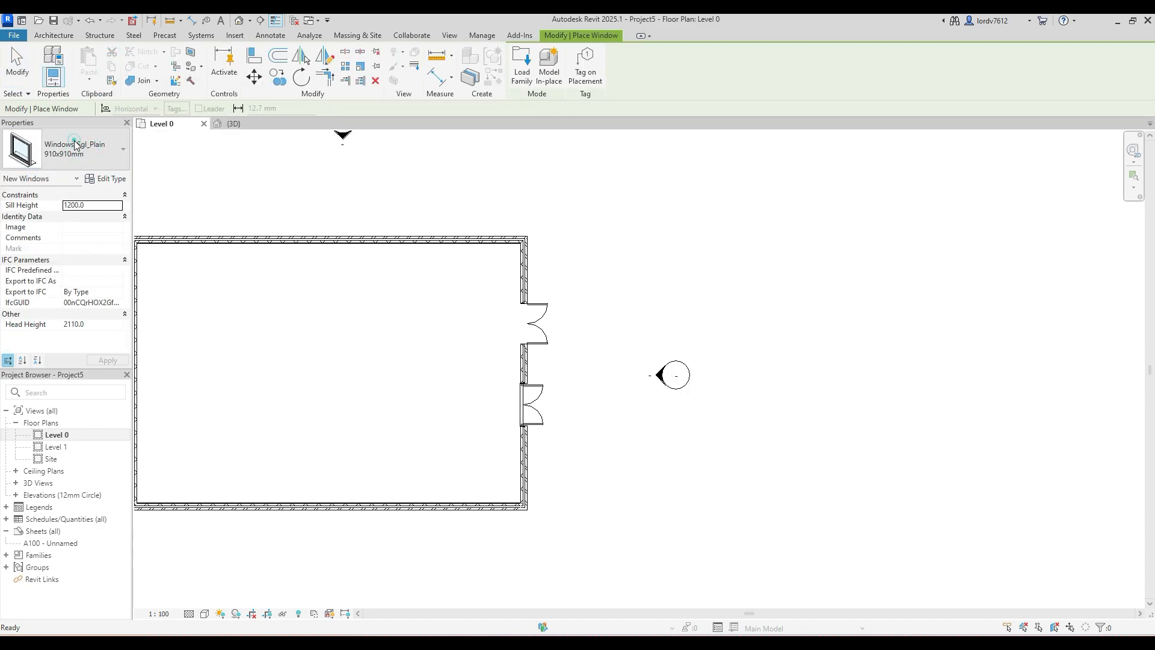
click(75, 144)
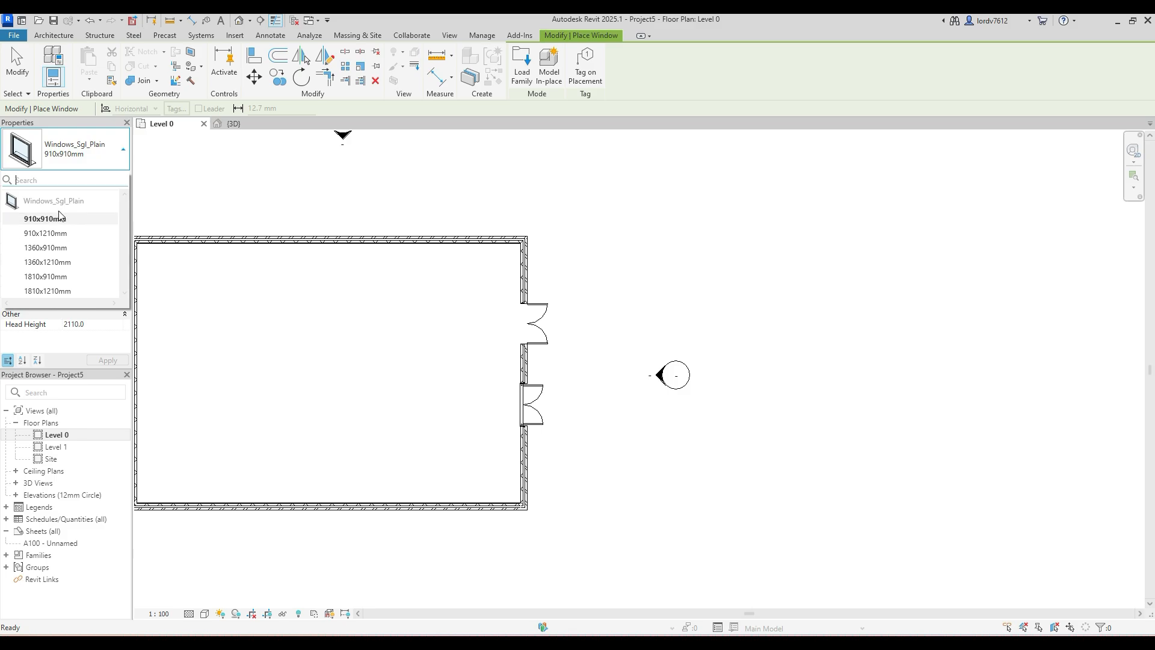
click(122, 158)
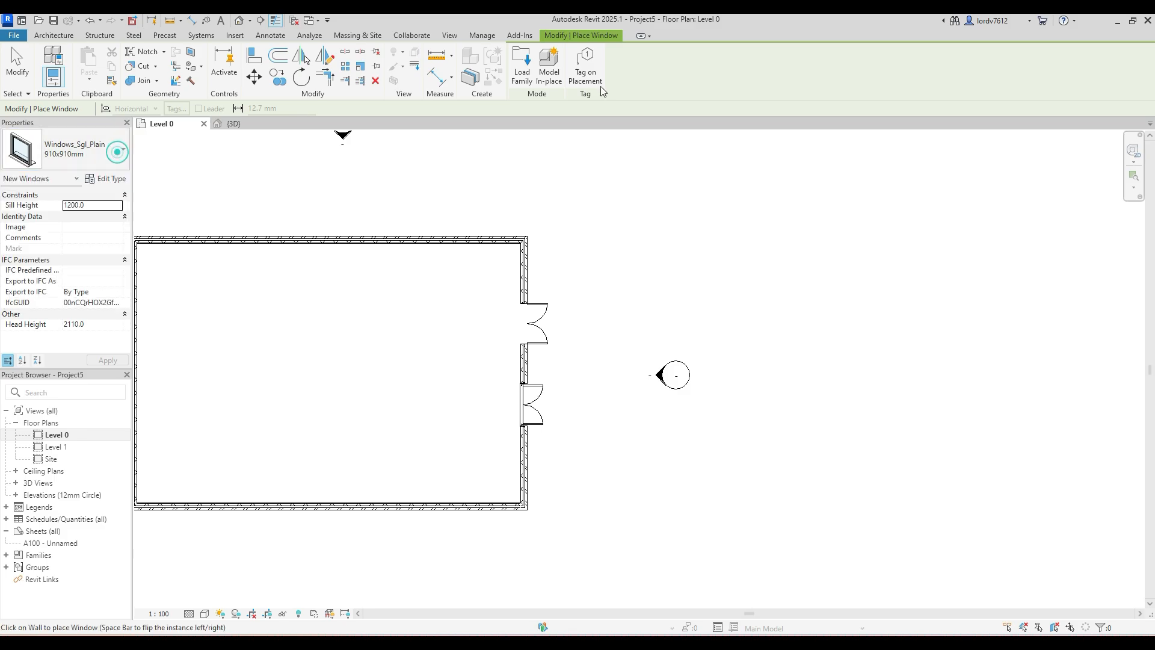
- Start loading a window family and browse to the Windows folder of the US library
click(521, 75)
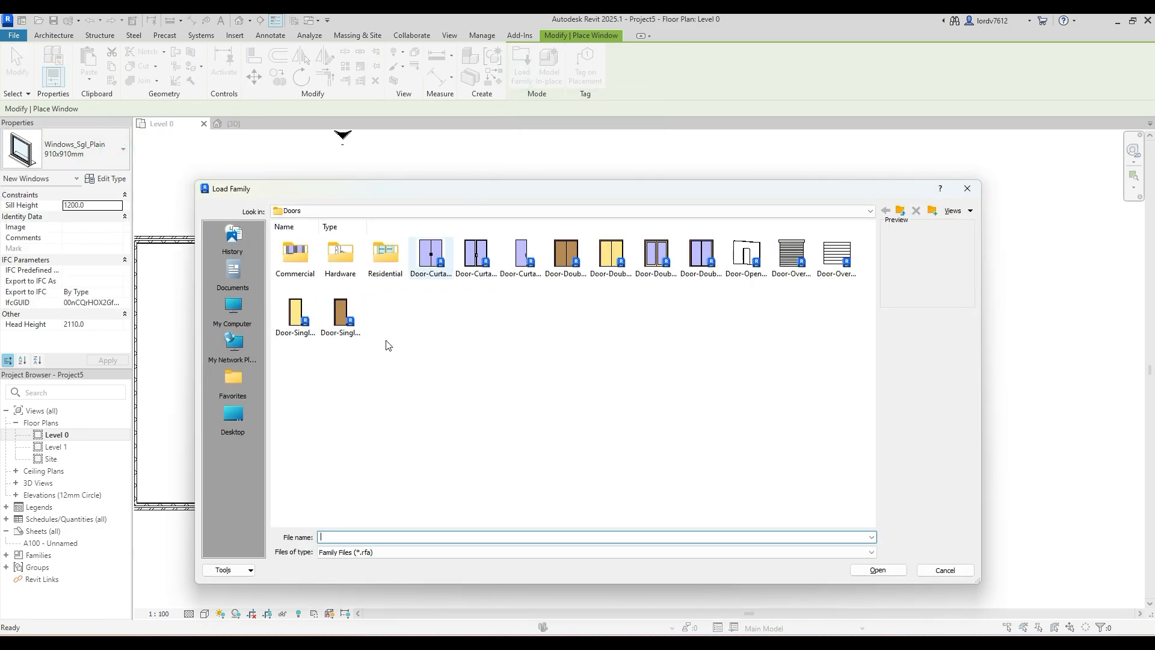
click(481, 211)
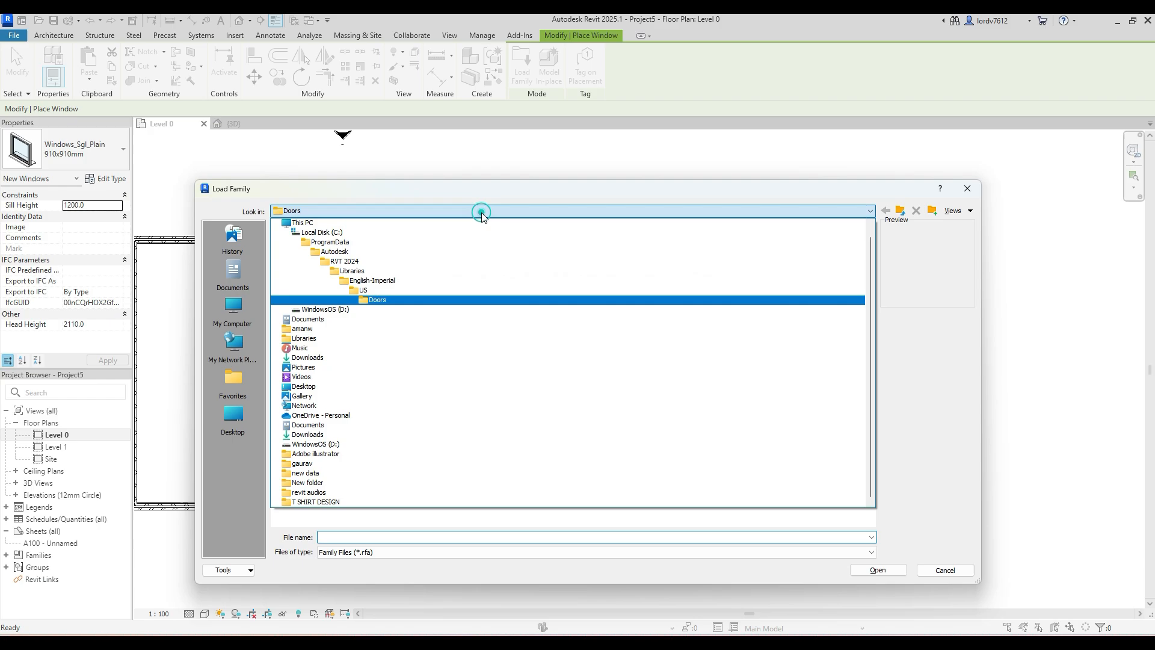
click(403, 290)
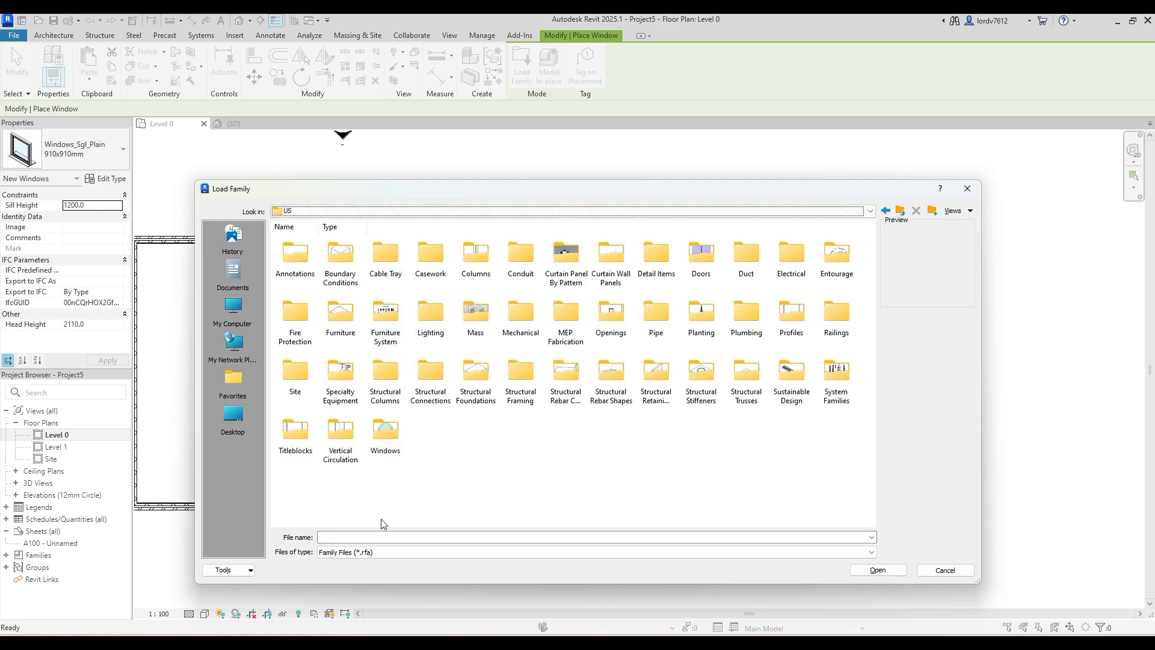
double_click(385, 430)
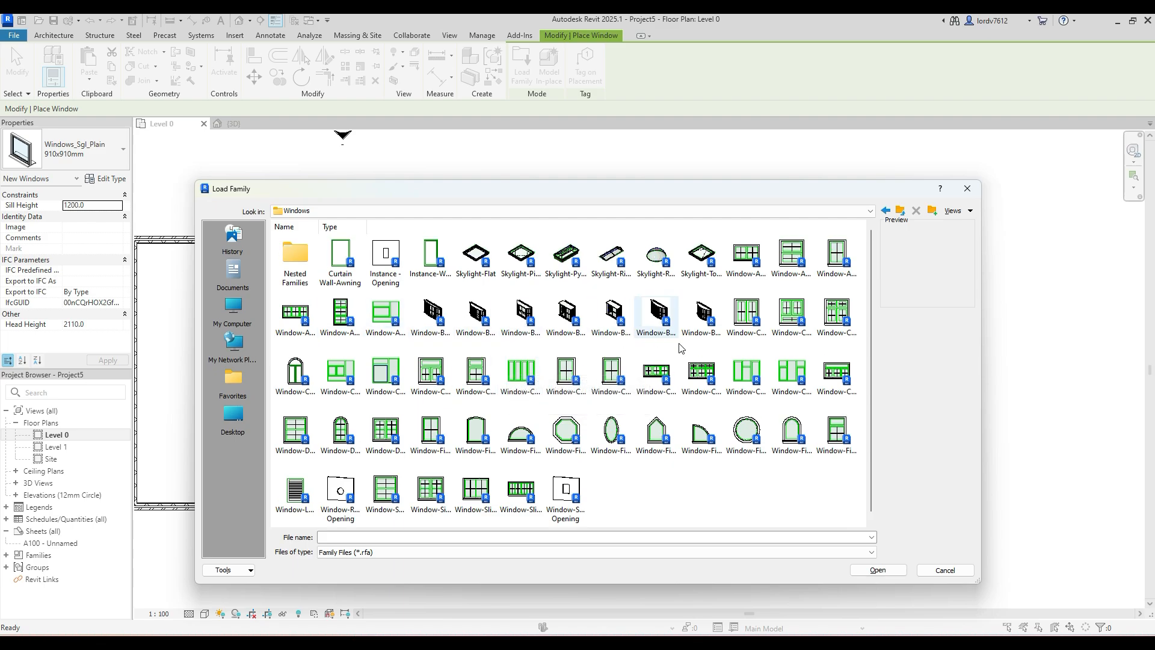
- Examine the Muntin and Trim families inside Nested Families and return to the Windows folder
click(302, 265)
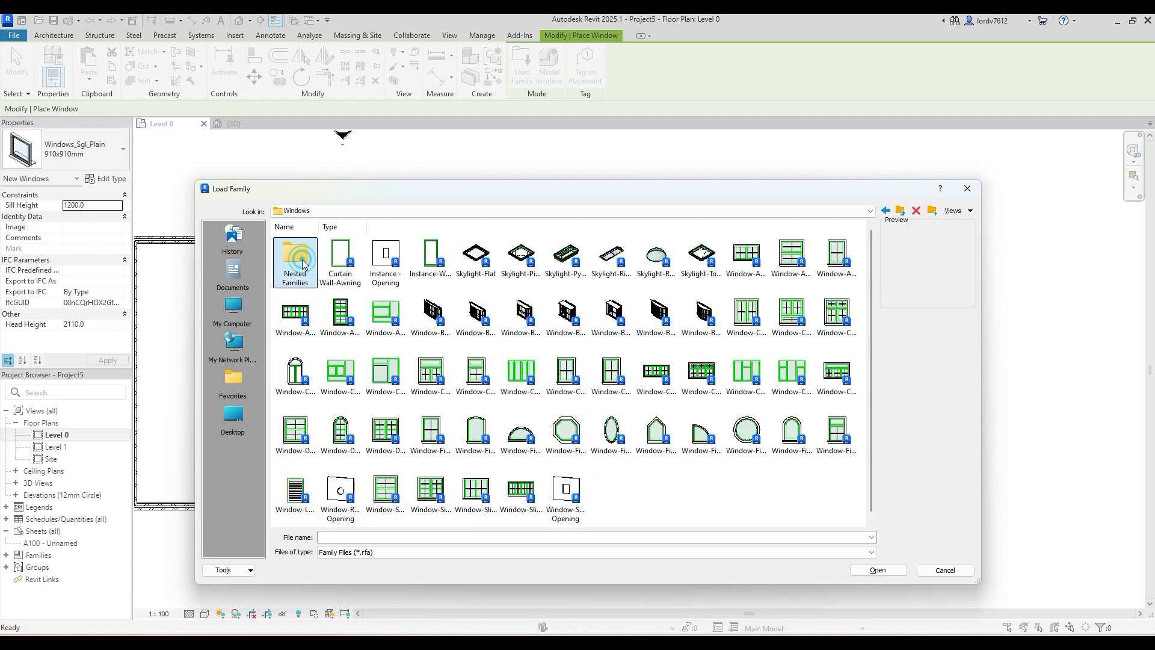
double_click(302, 264)
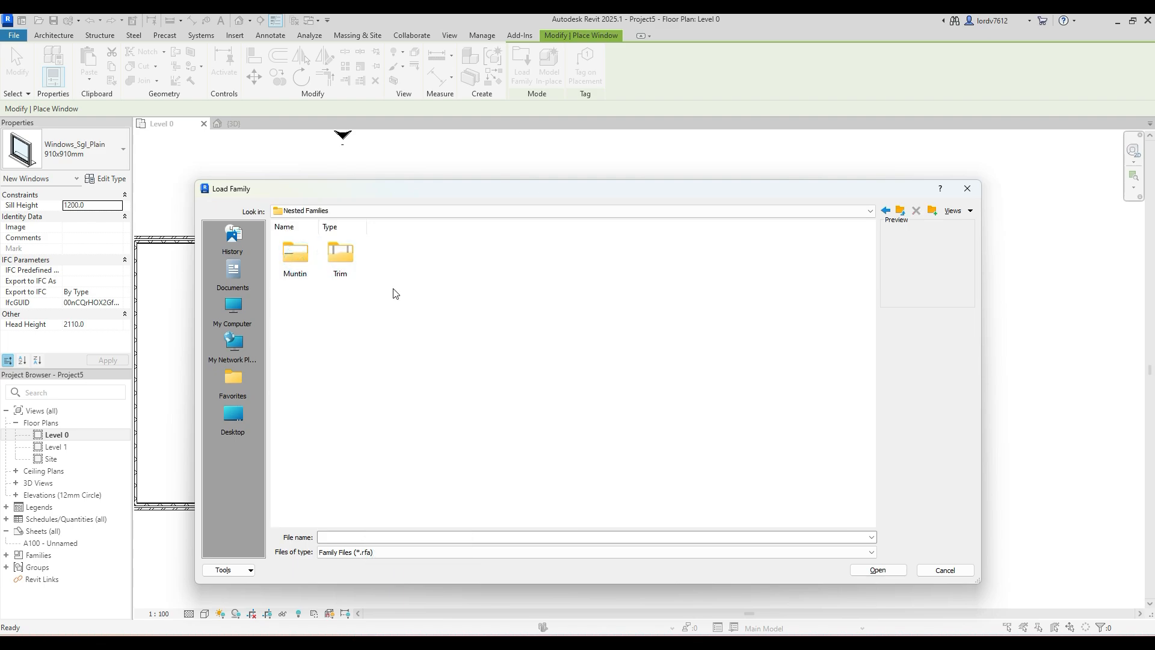
double_click(293, 271)
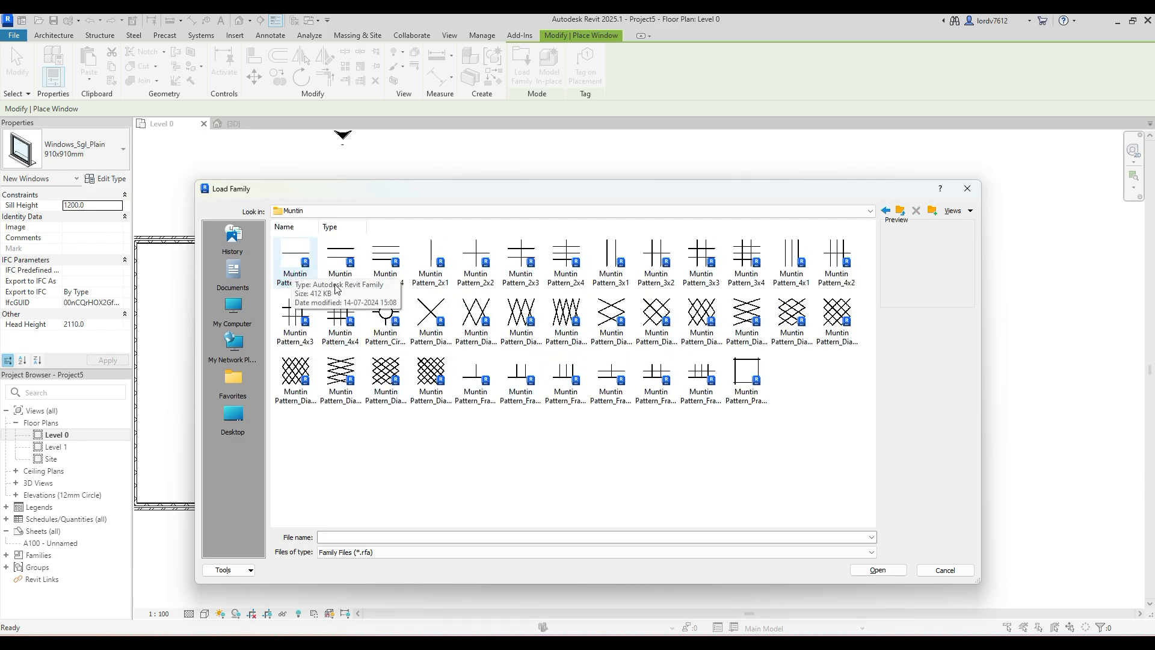
key(BackSpace)
double_click(340, 255)
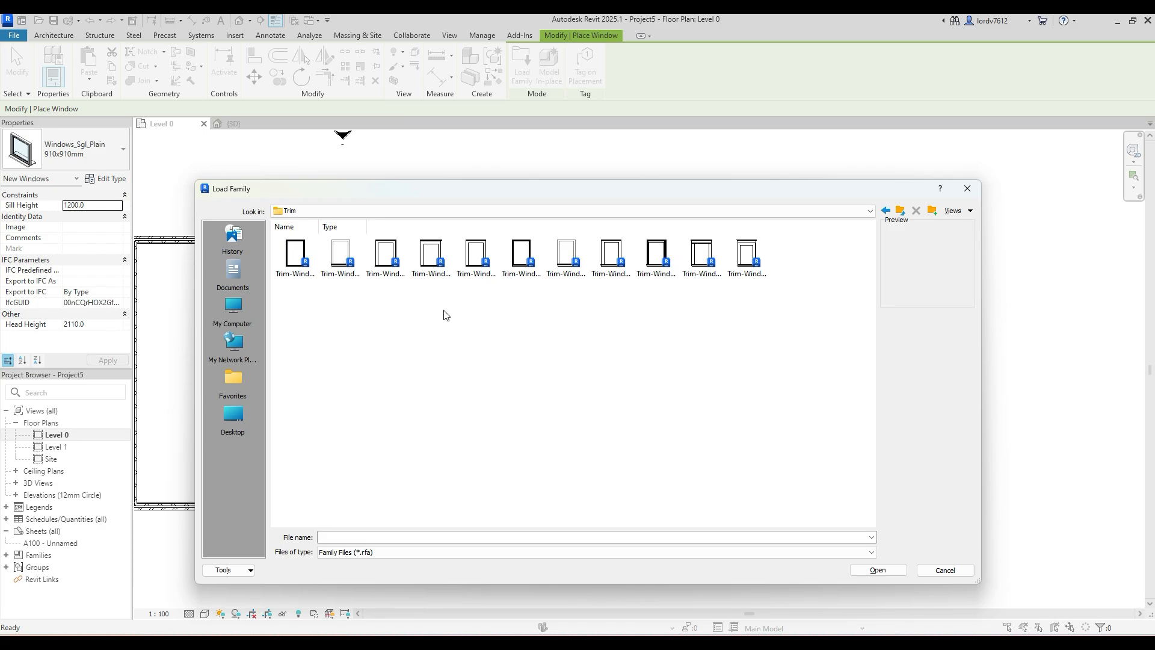
key(BackSpace)
double_click(335, 272)
key(BackSpace)
key(BackSpace)
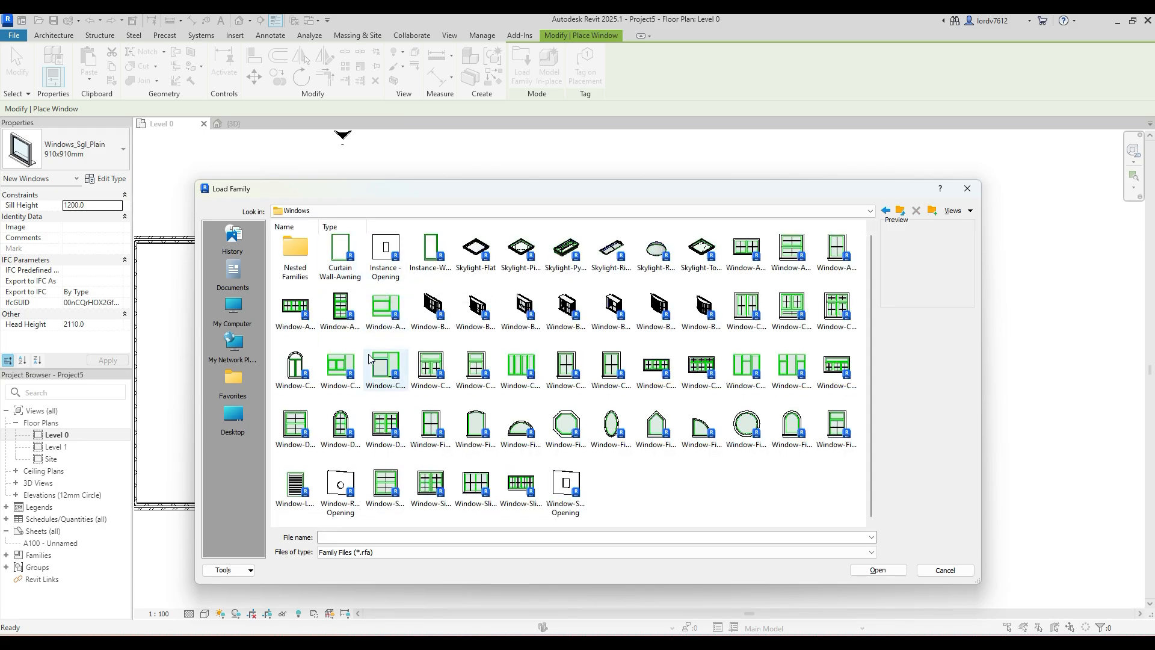
- Load the Window-Casement-Triple-Middle-Transom family and place a 72" x 53" window between the wall corner and the double glass door
click(742, 362)
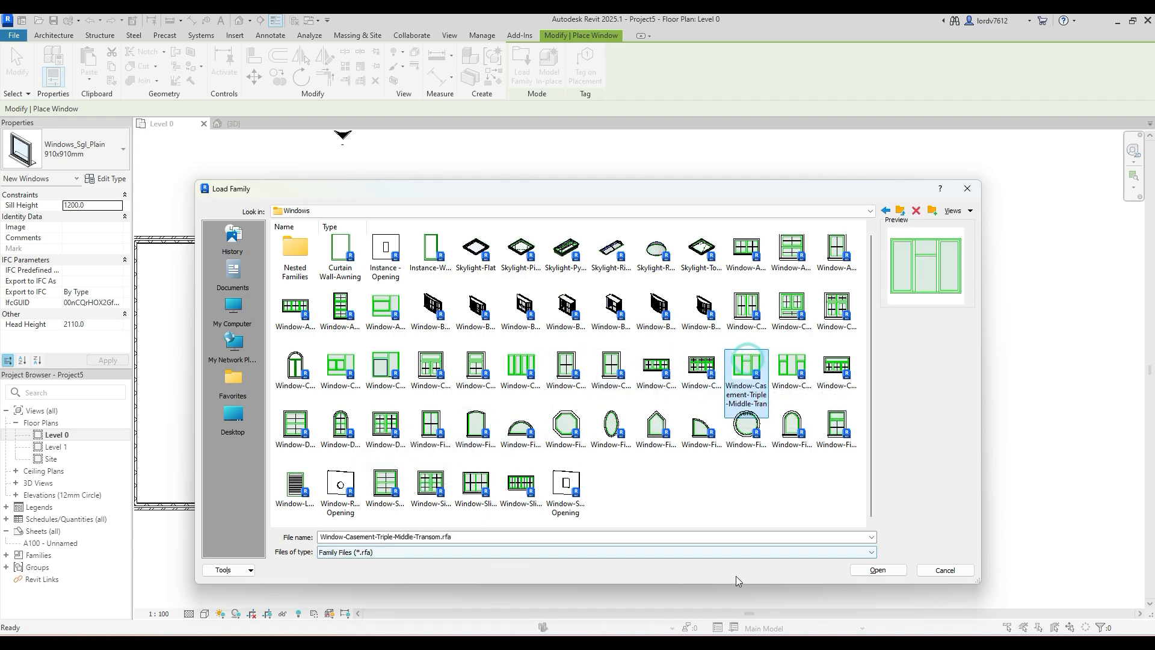
click(878, 569)
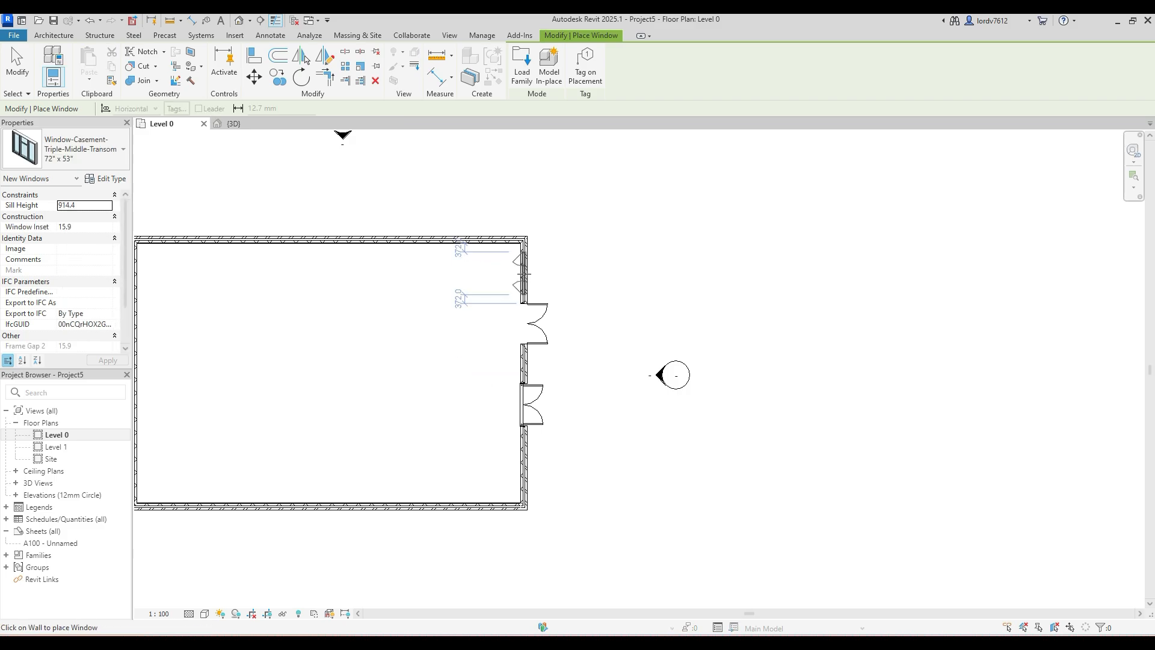
scroll(523, 273, up, 4)
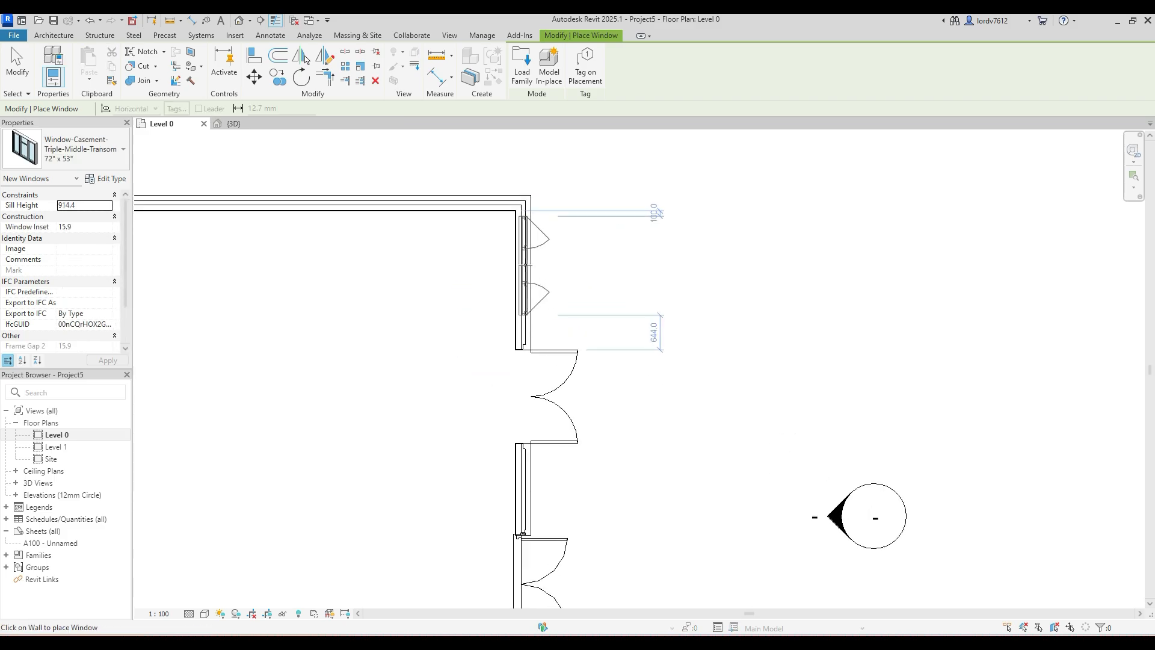
scroll(523, 267, up, 1)
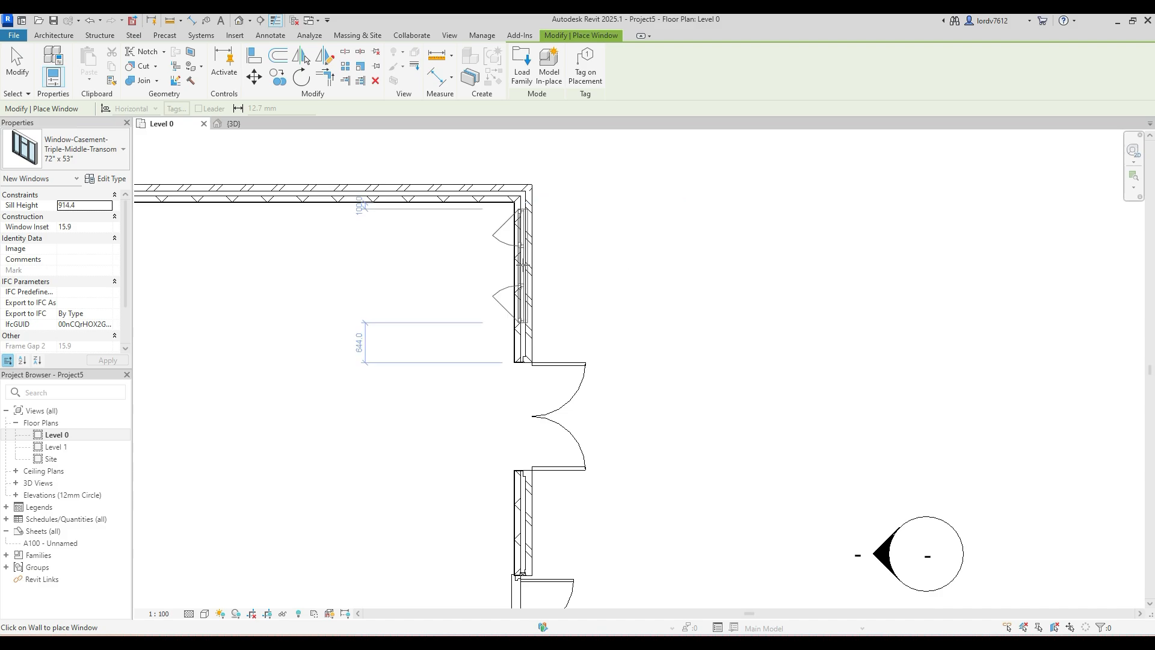
click(571, 269)
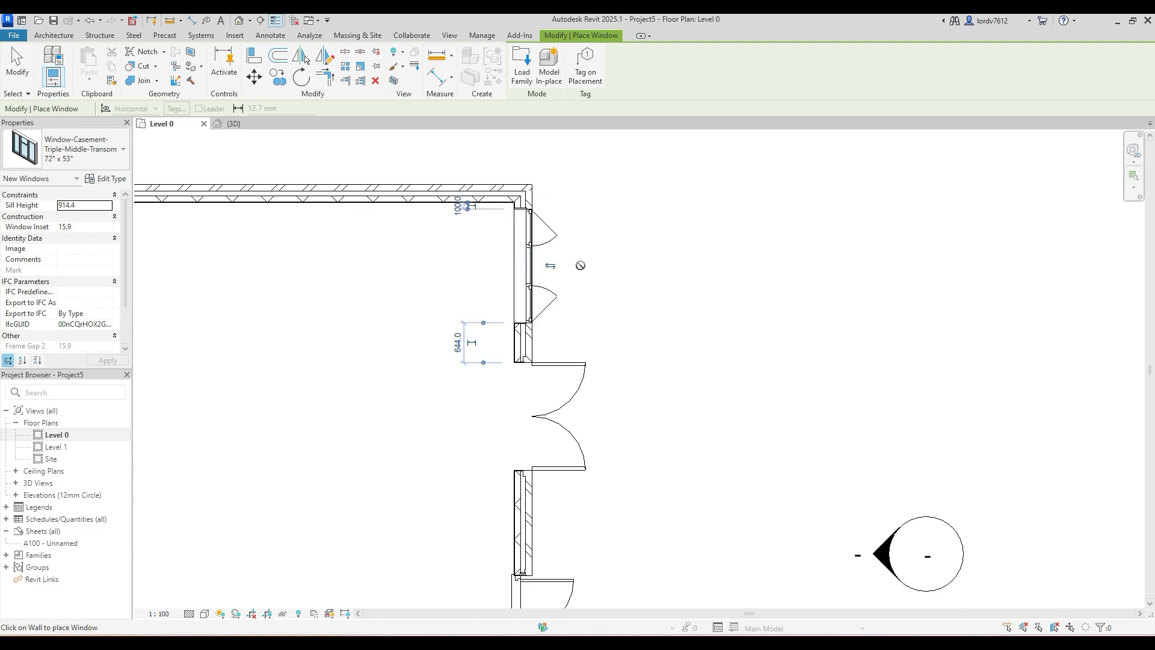
key(Escape)
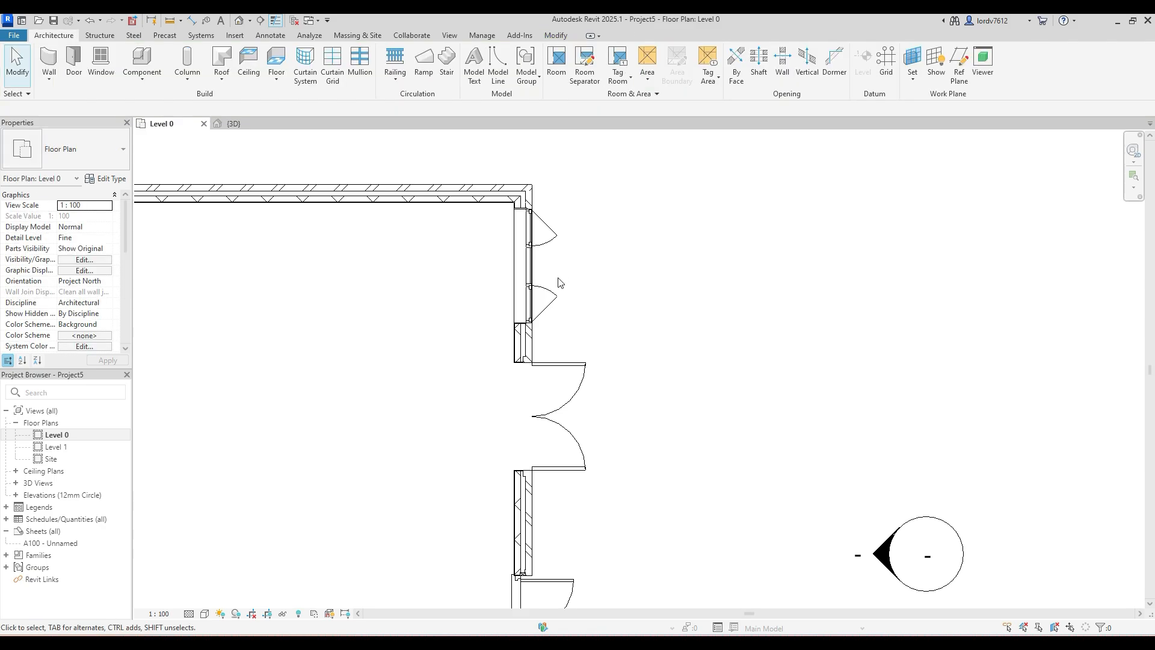
- Flip the casement window's facing so its sashes open toward the building's interior
click(551, 294)
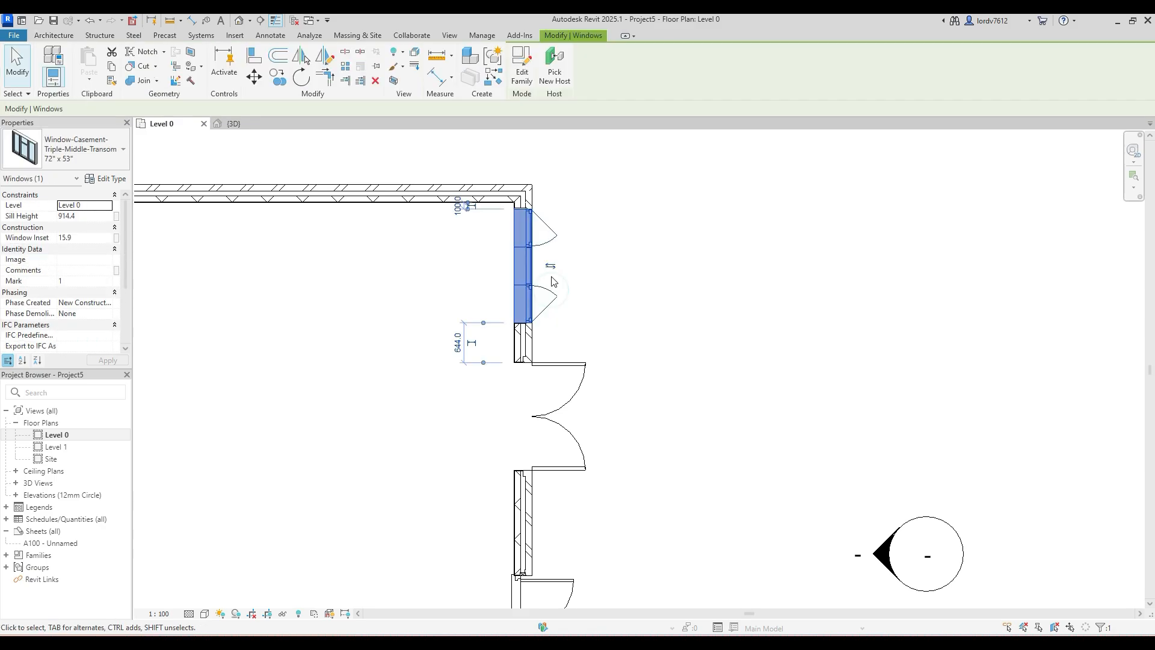
key(space)
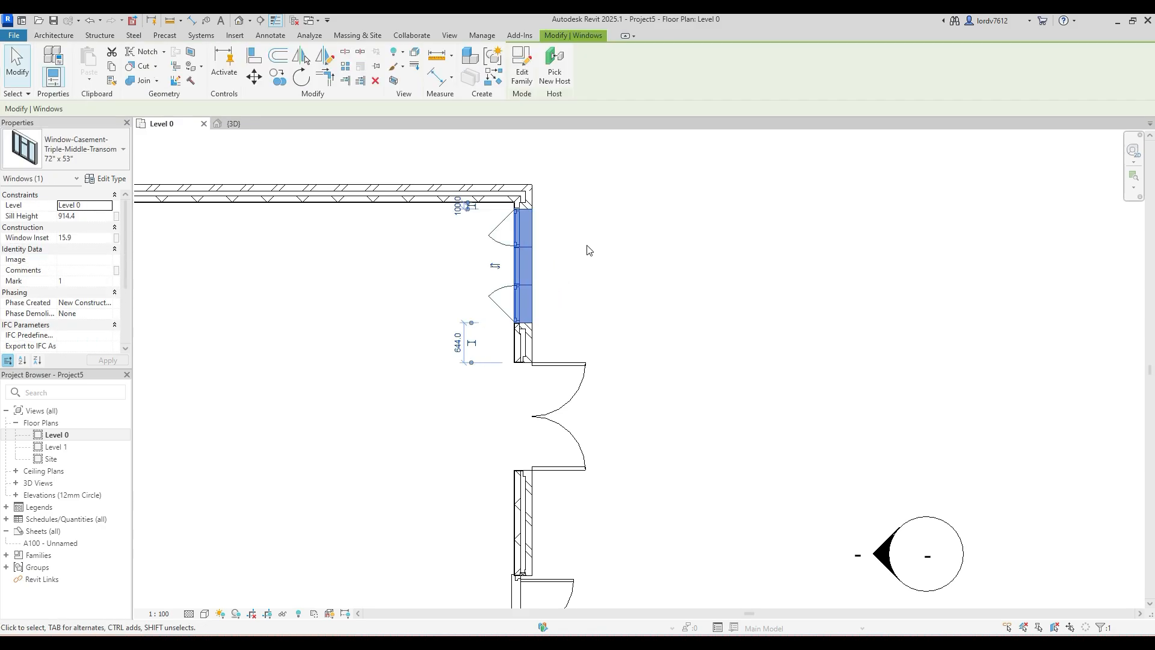
key(space)
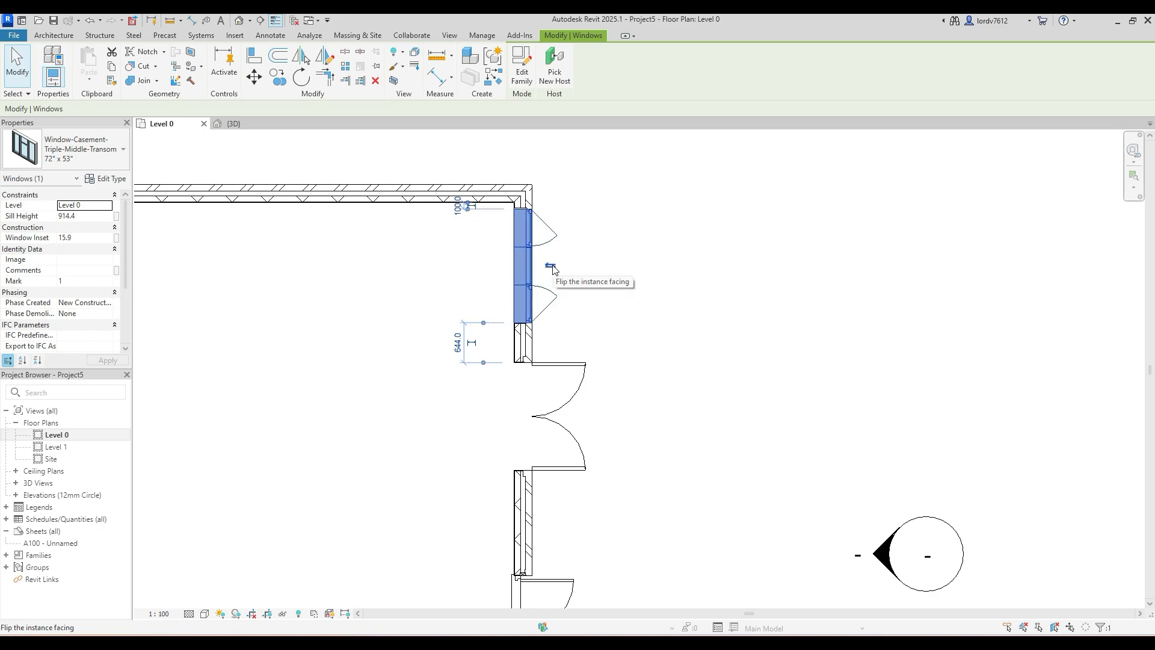
click(551, 266)
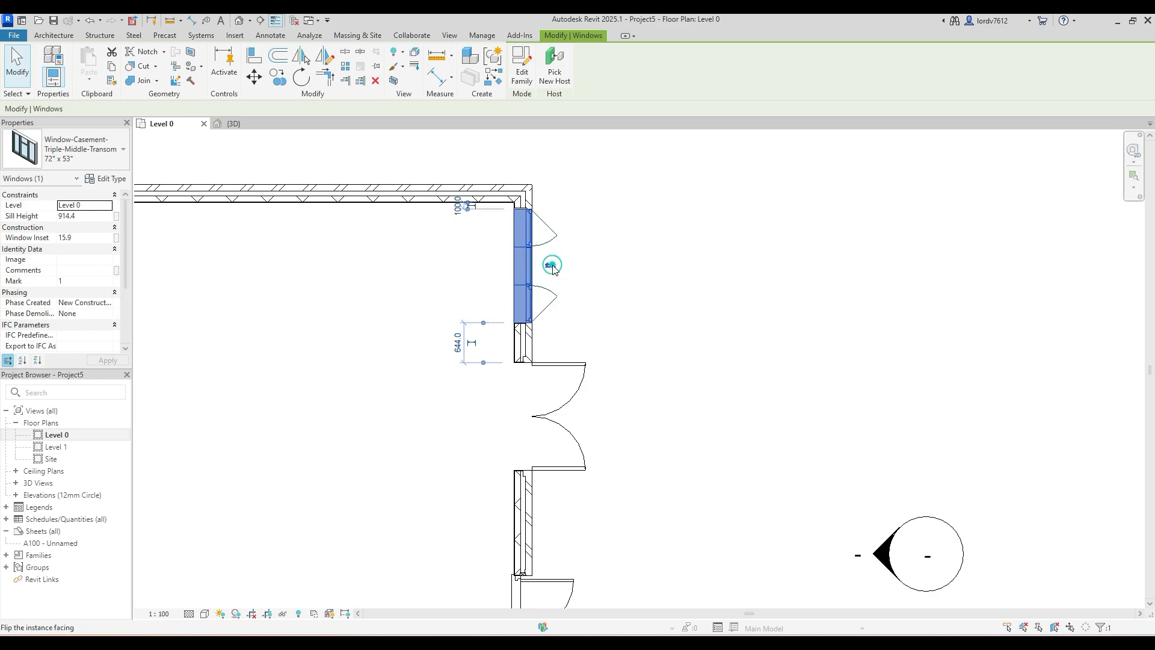
click(593, 266)
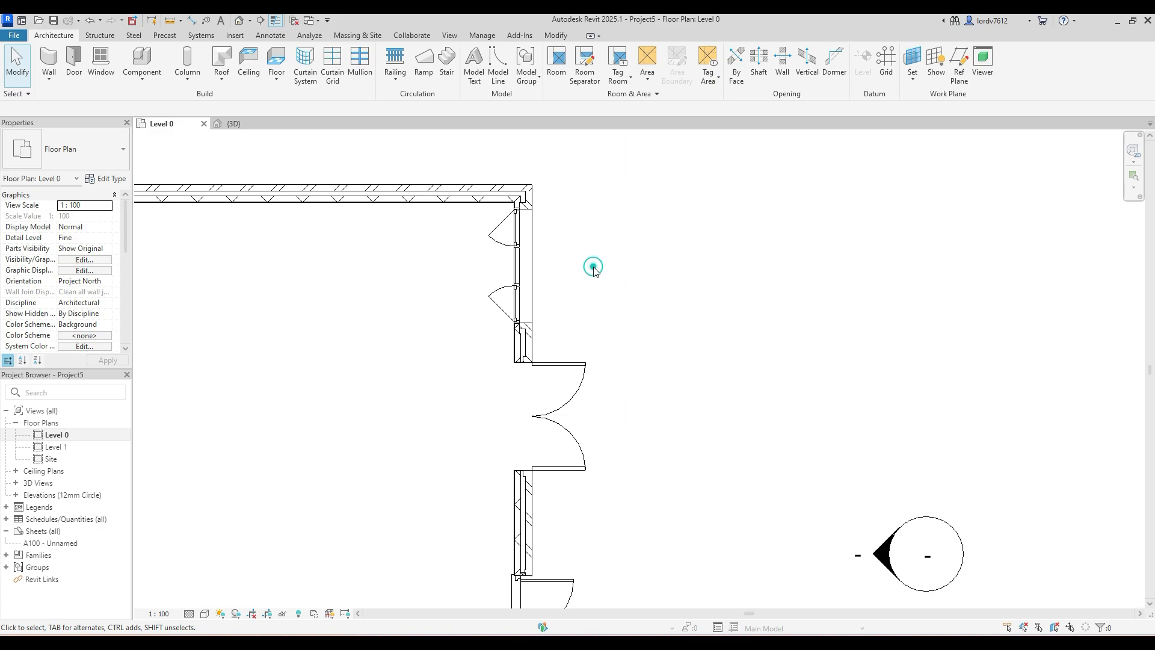
- Open the 3D view and inspect the casement window beside the double glass door
click(239, 20)
shift+middle_drag(627, 330, 602, 373)
click(405, 326)
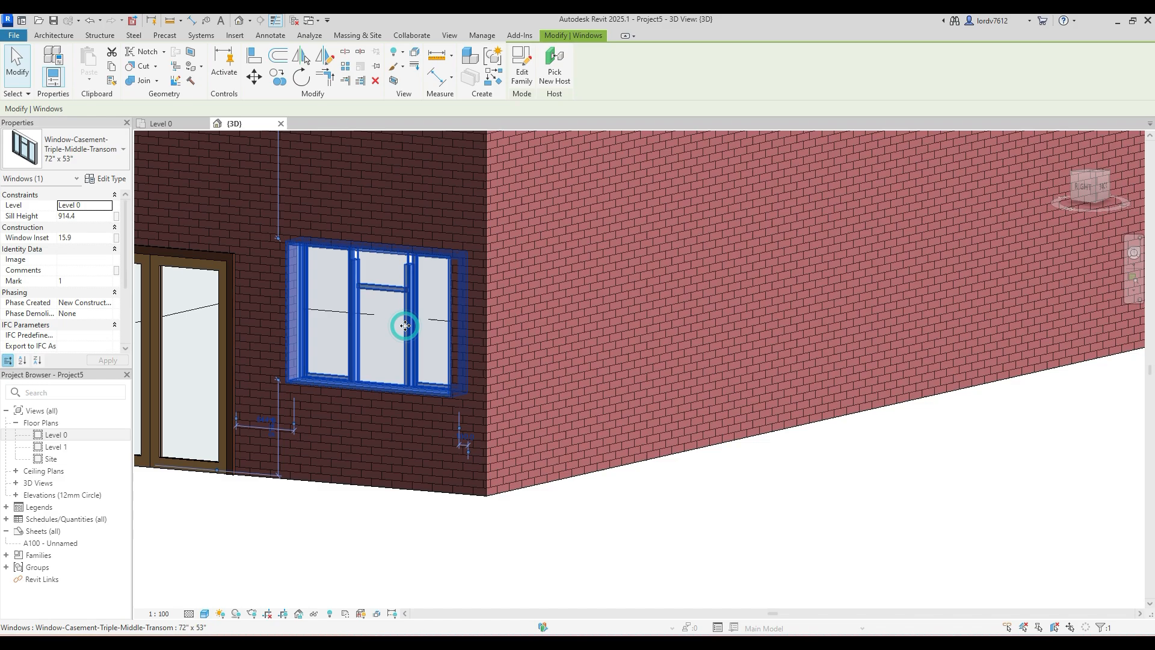
click(650, 497)
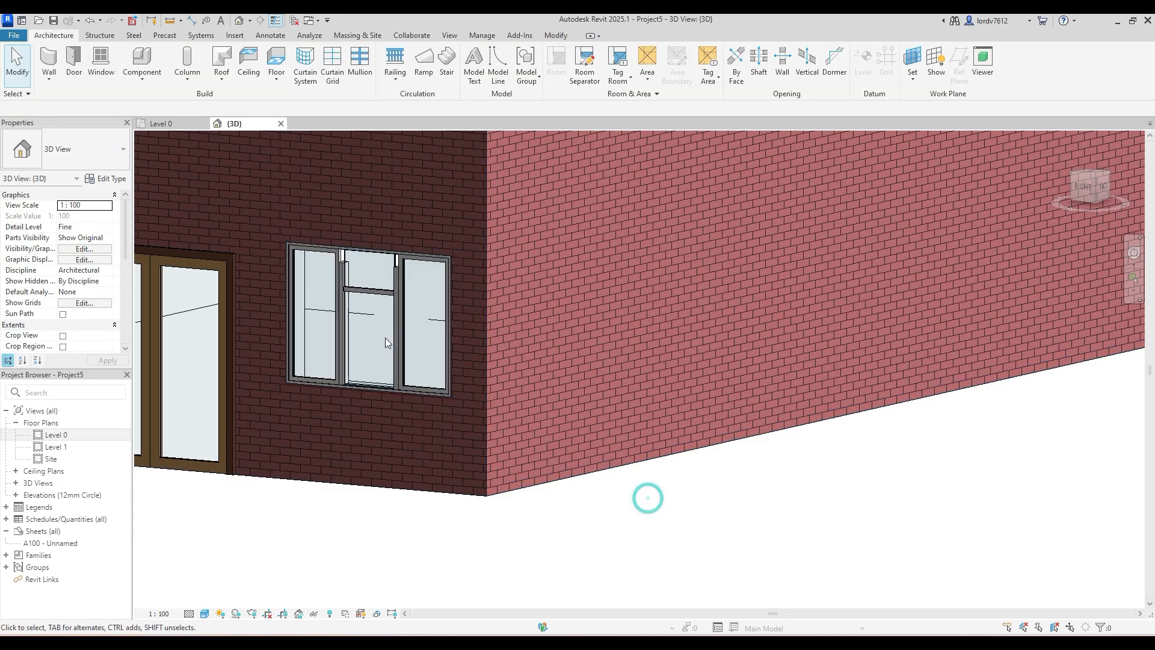
- Set the 3D view's visual style to Realistic and clear the casement window selection
scroll(385, 334, up, 3)
click(395, 262)
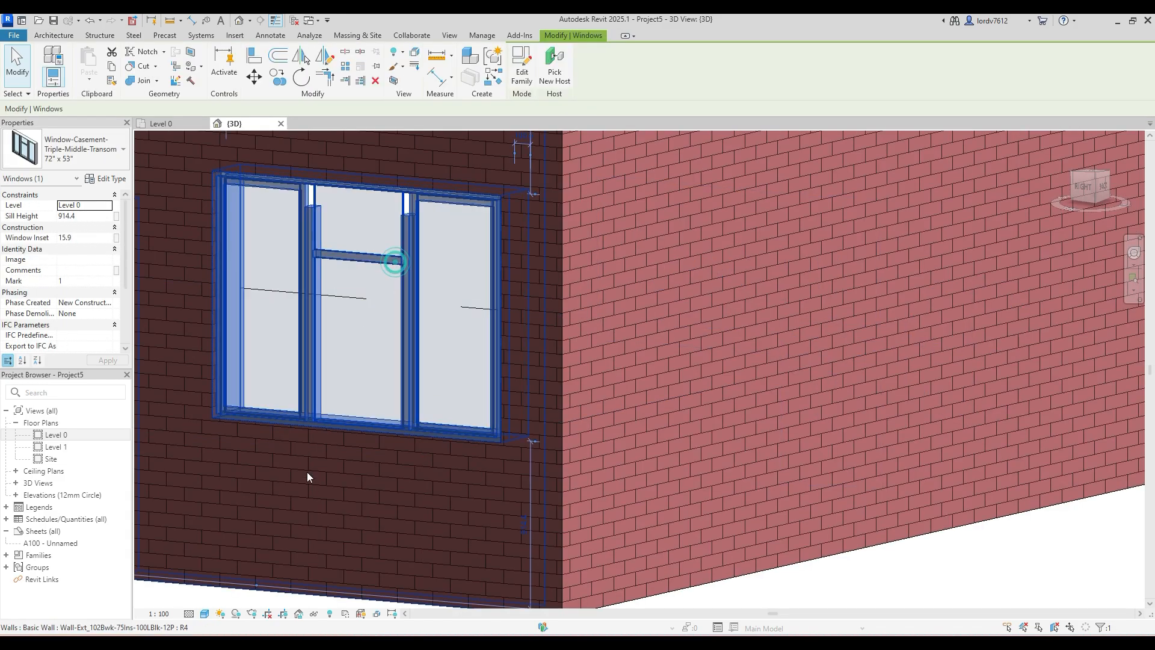
click(204, 613)
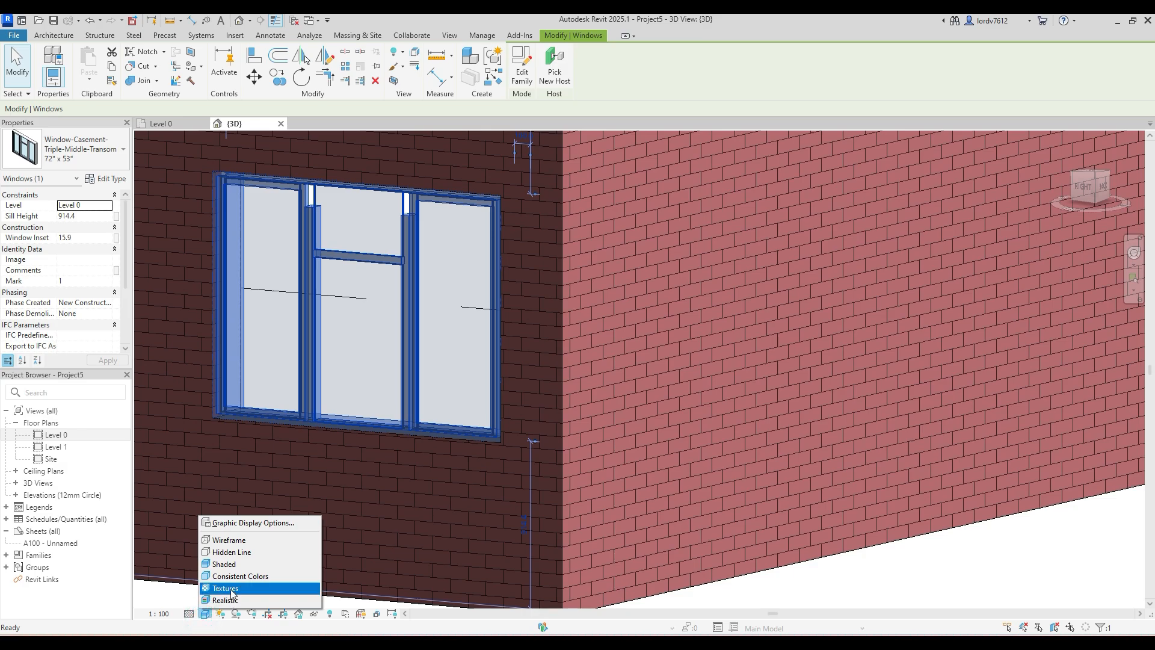
click(240, 599)
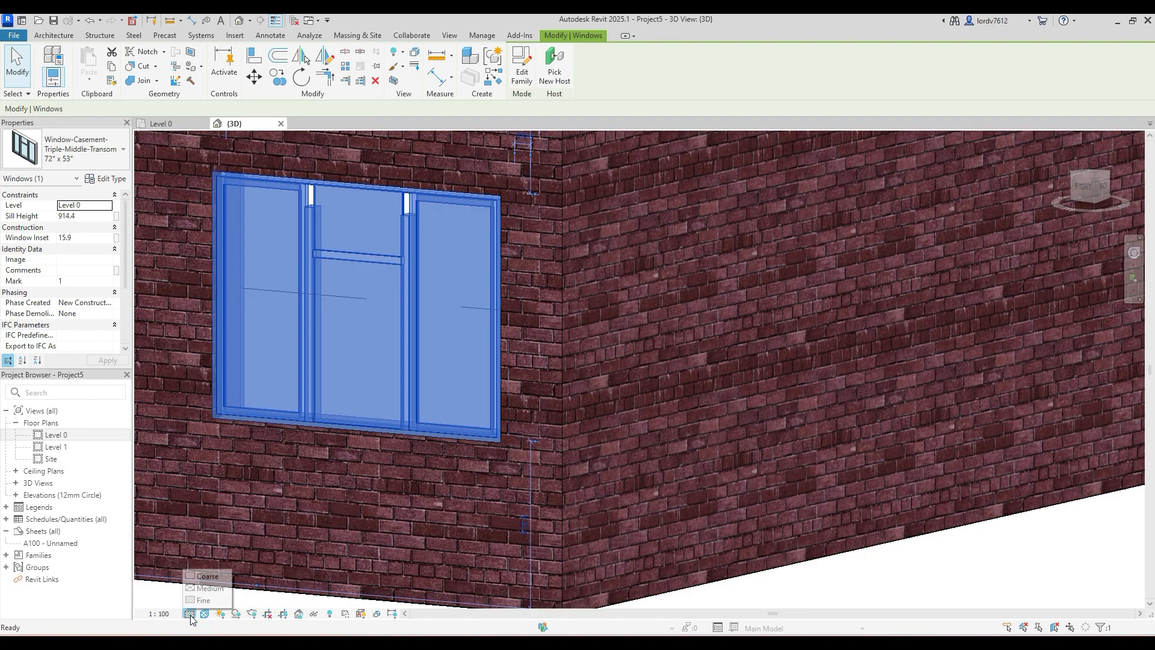
click(206, 613)
click(212, 601)
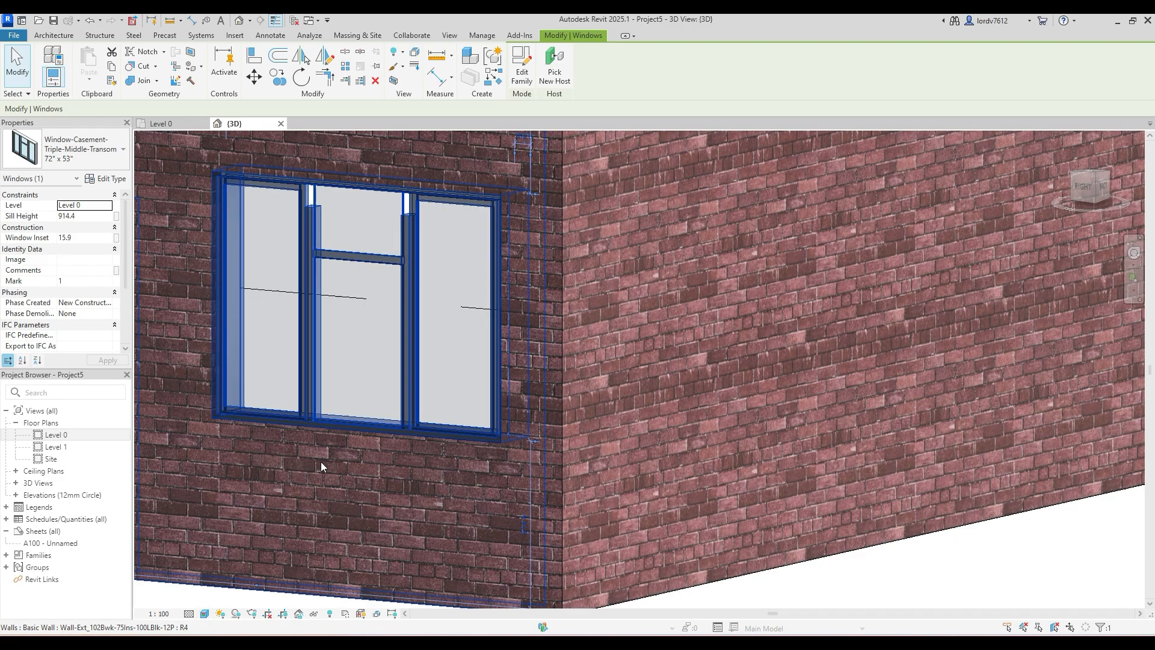
scroll(601, 493, down, 5)
click(645, 527)
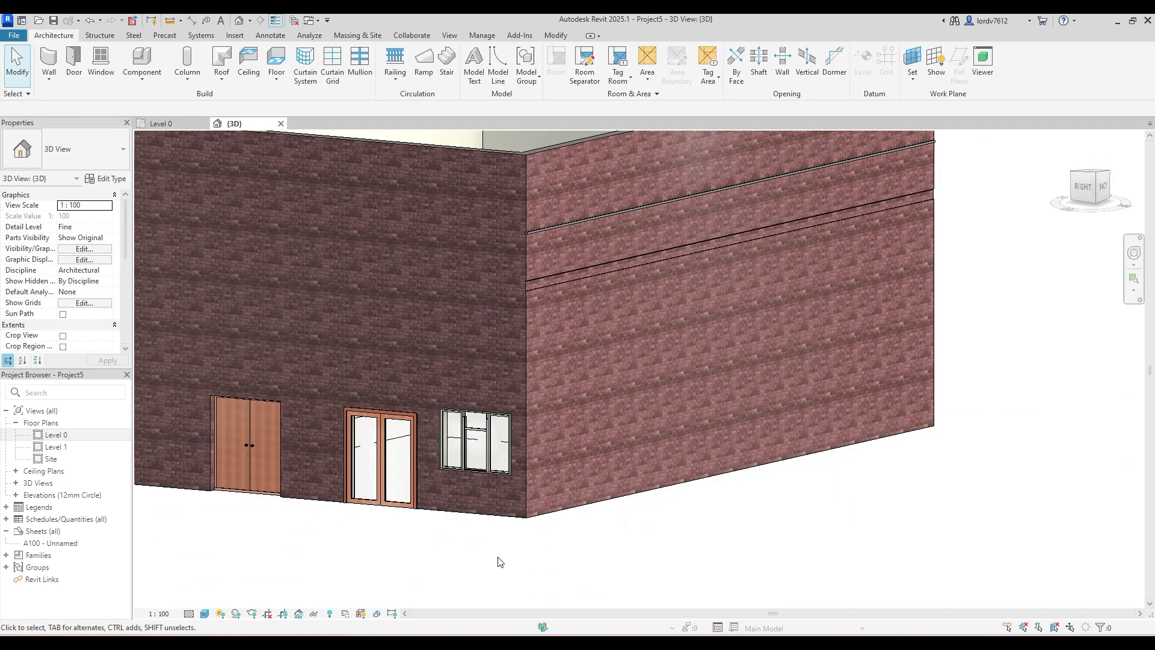
- Set the casement window's sill height to 850 mm
shift+middle_drag(498, 559, 612, 461)
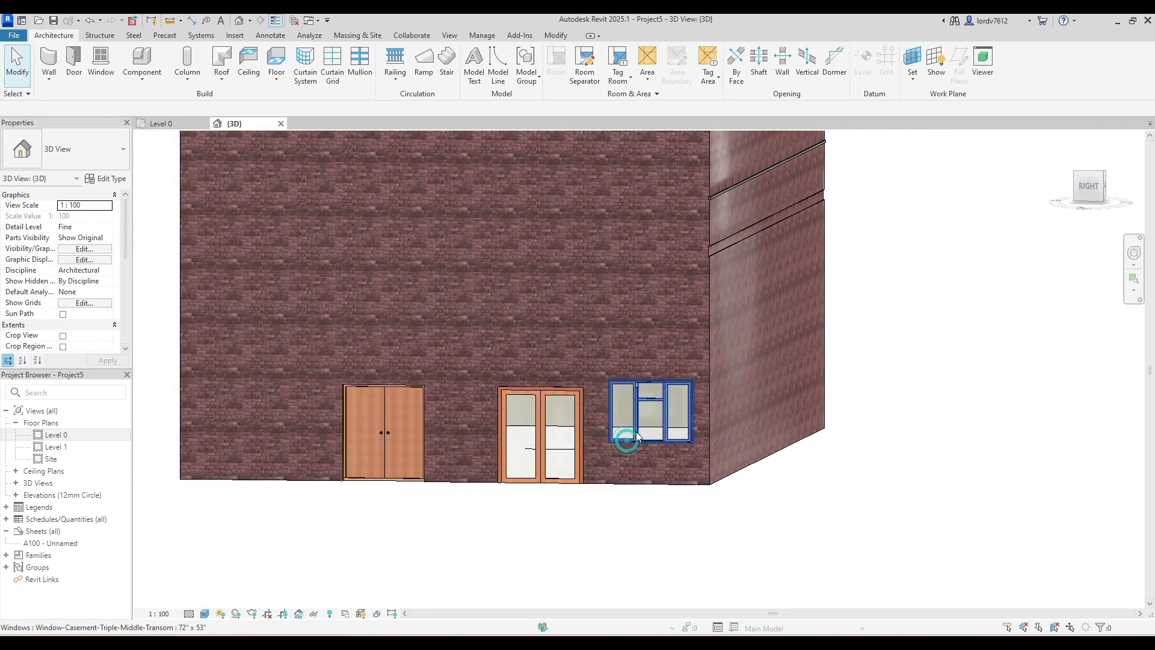
click(623, 439)
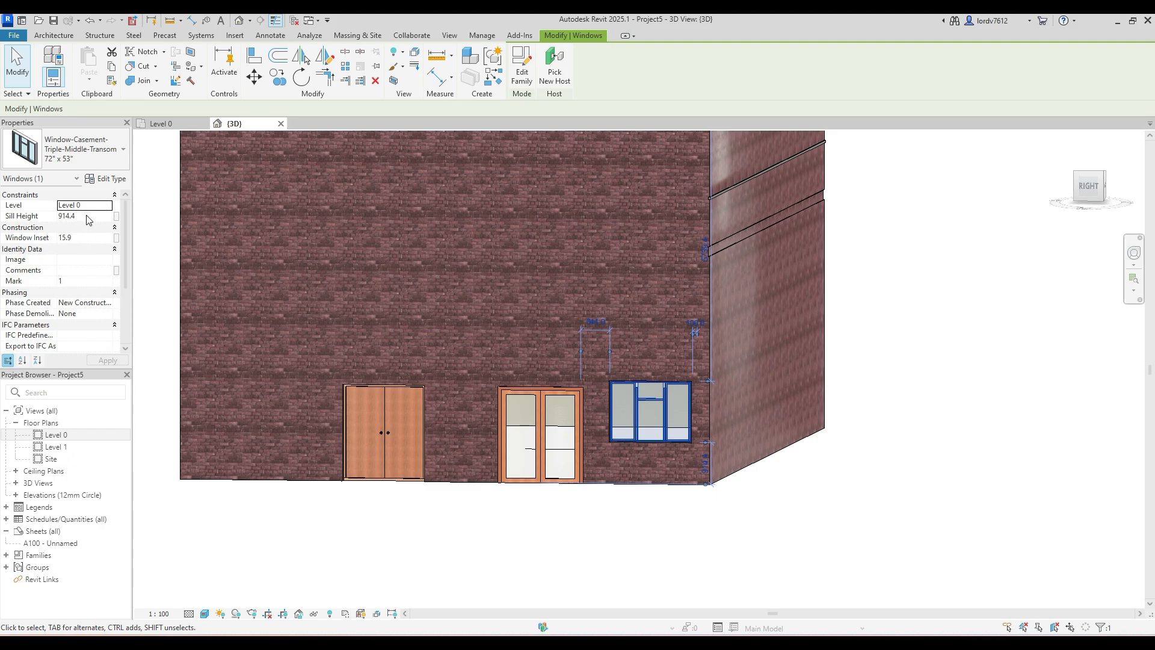
click(635, 514)
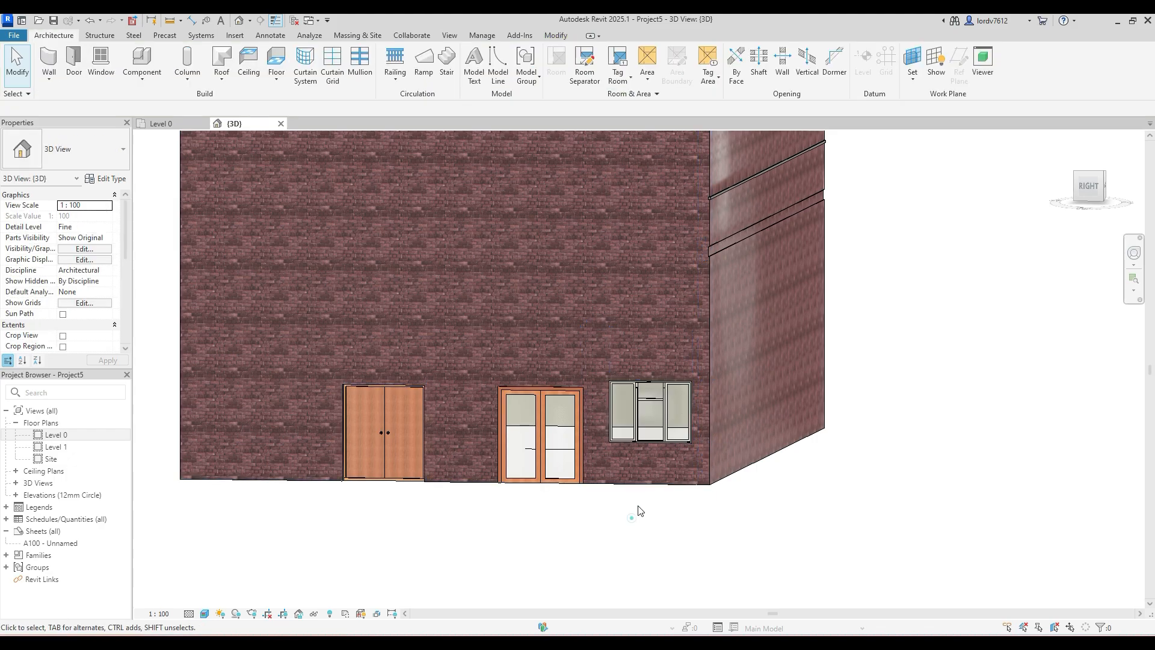
click(647, 401)
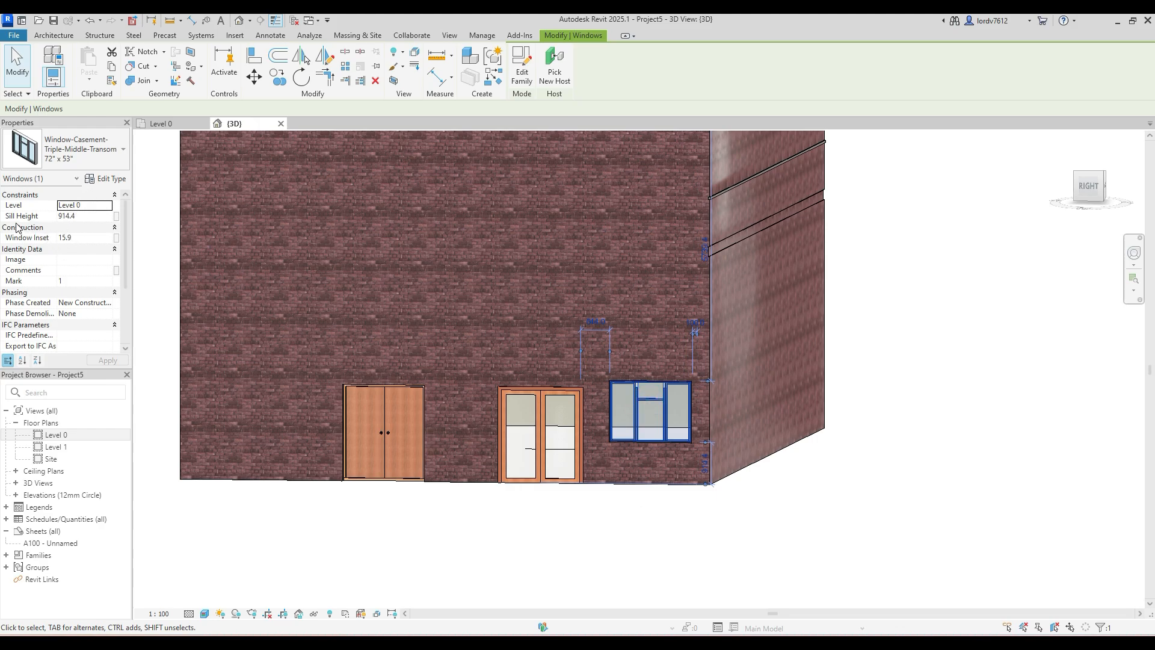
scroll(55, 253, down, 3)
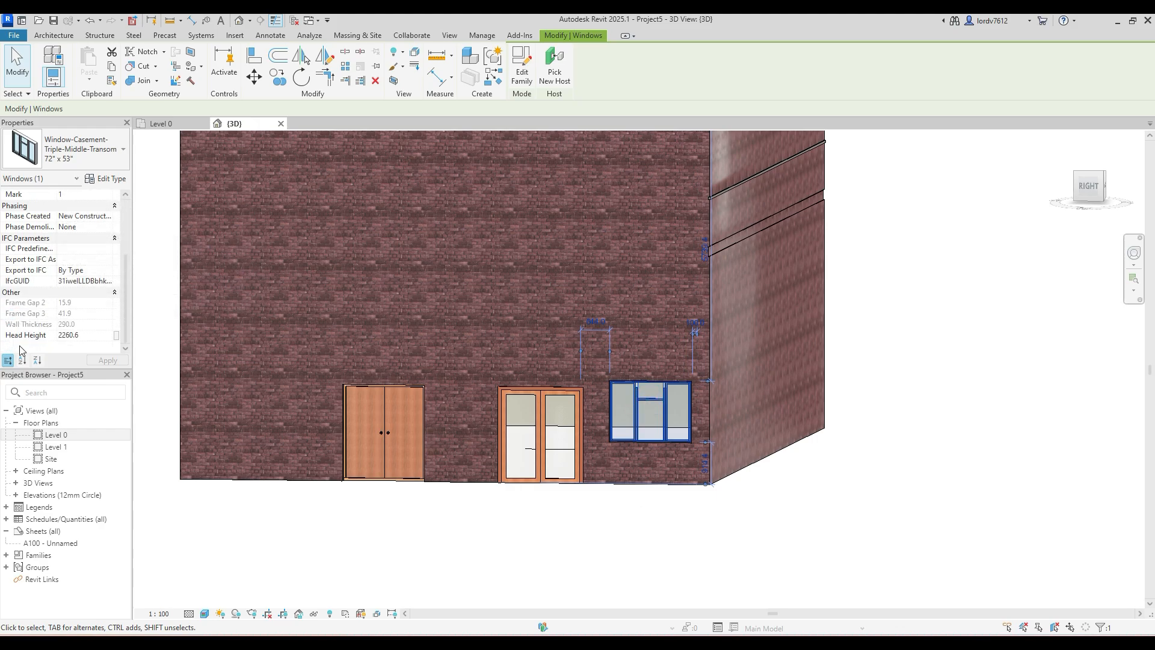
scroll(87, 288, up, 3)
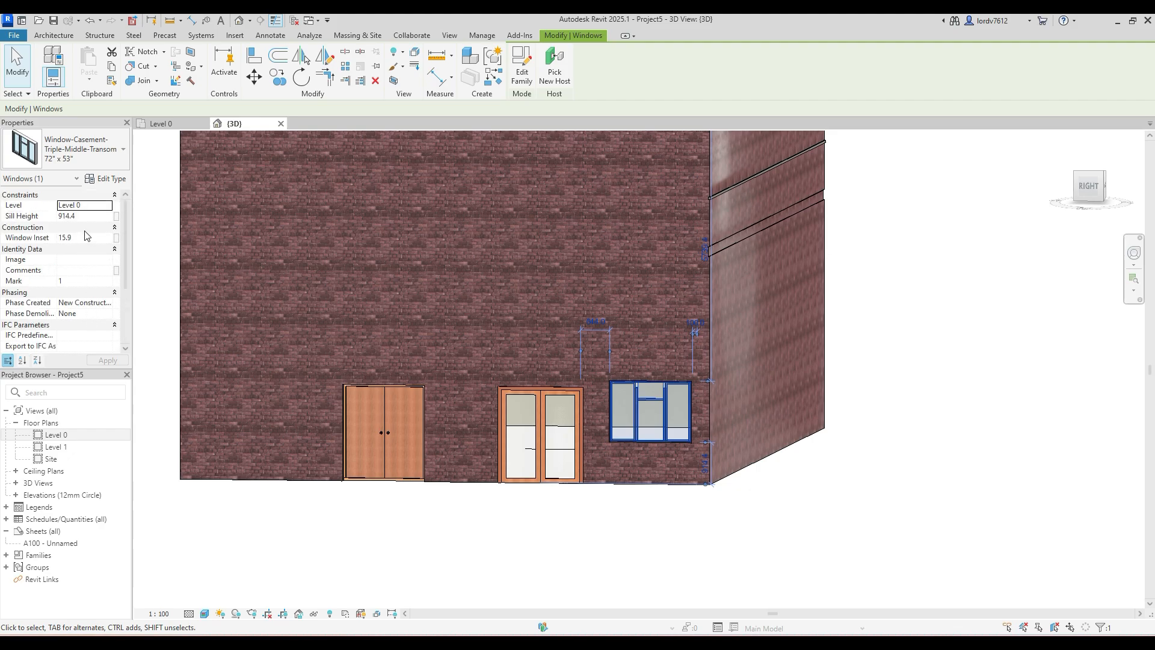
click(94, 216)
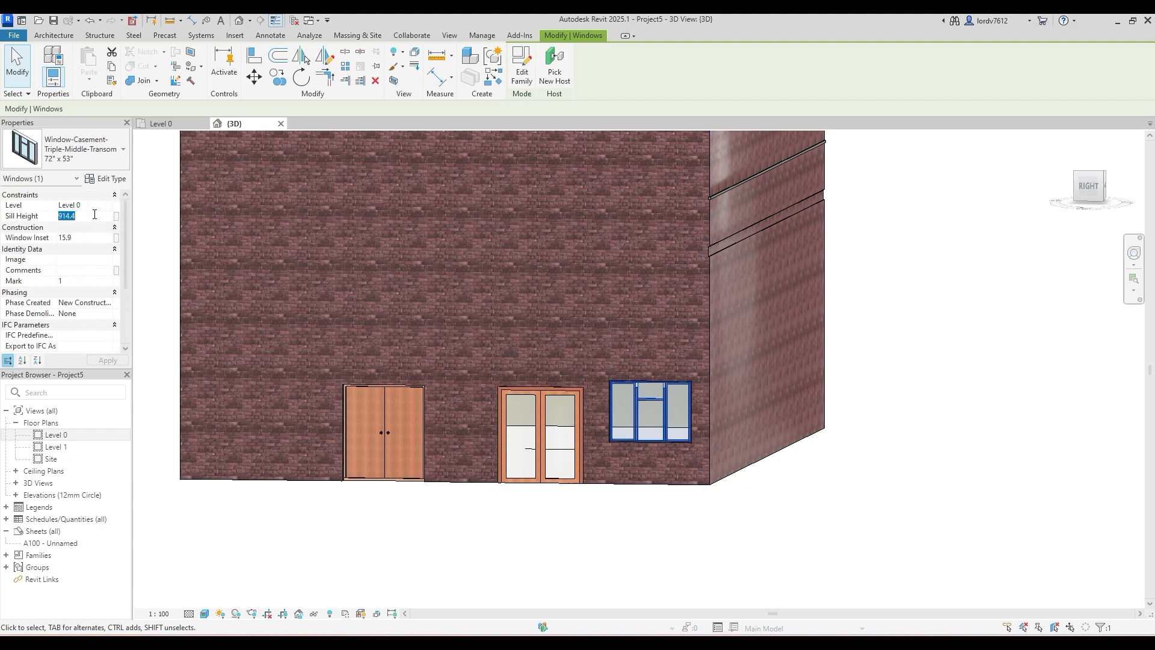
text(850)
key(Return)
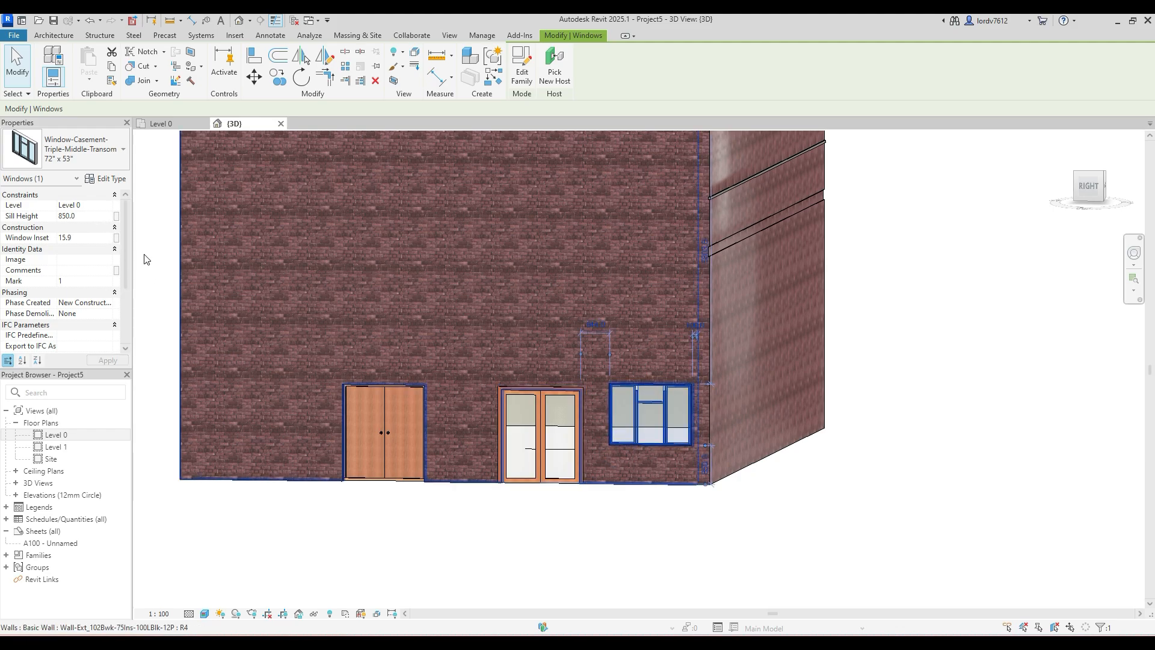
- Lower the casement window by setting its sill height to 500 mm, and inspect it on the brick wall
click(102, 211)
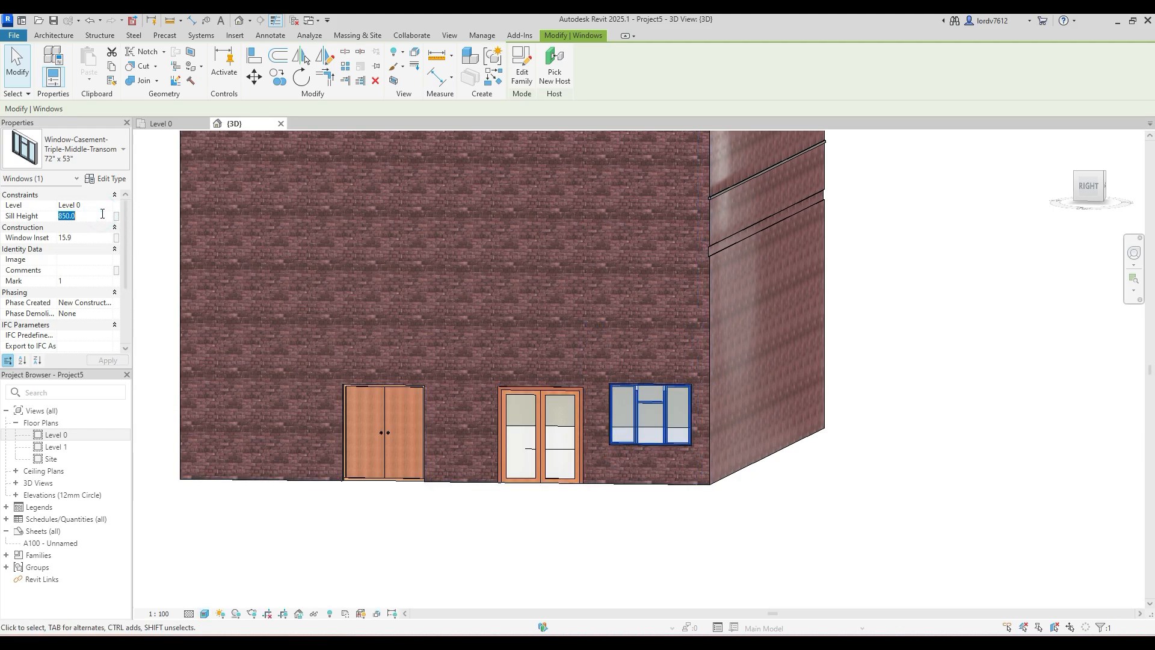
text(50)
click(106, 360)
click(354, 532)
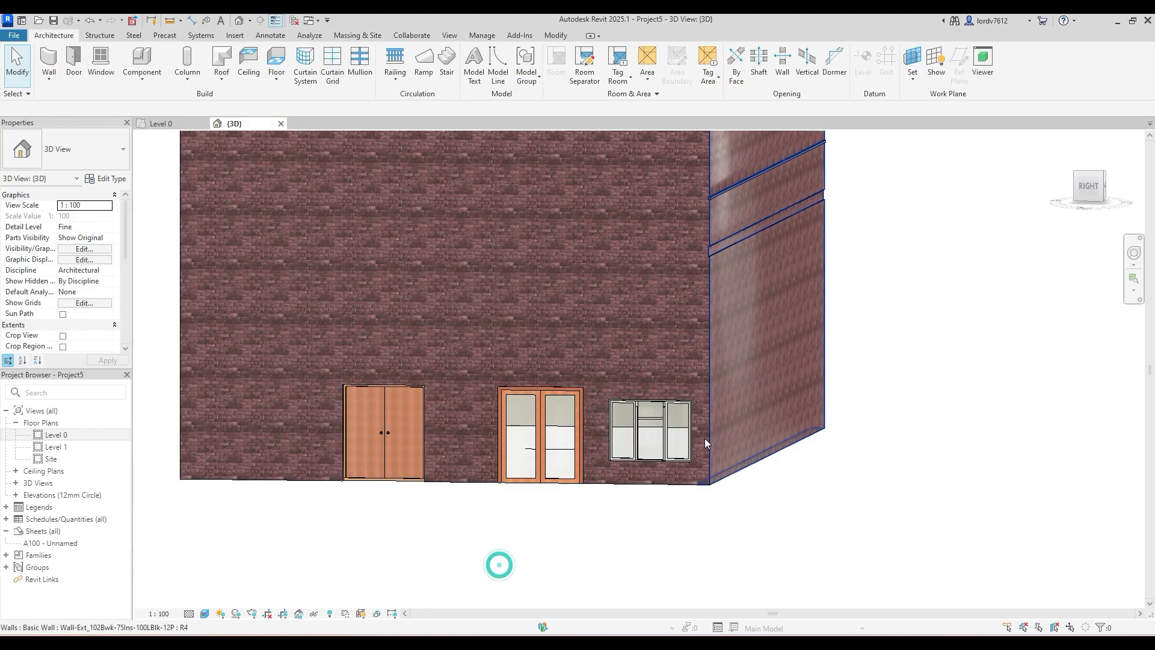
scroll(612, 448, up, 5)
scroll(606, 443, down, 5)
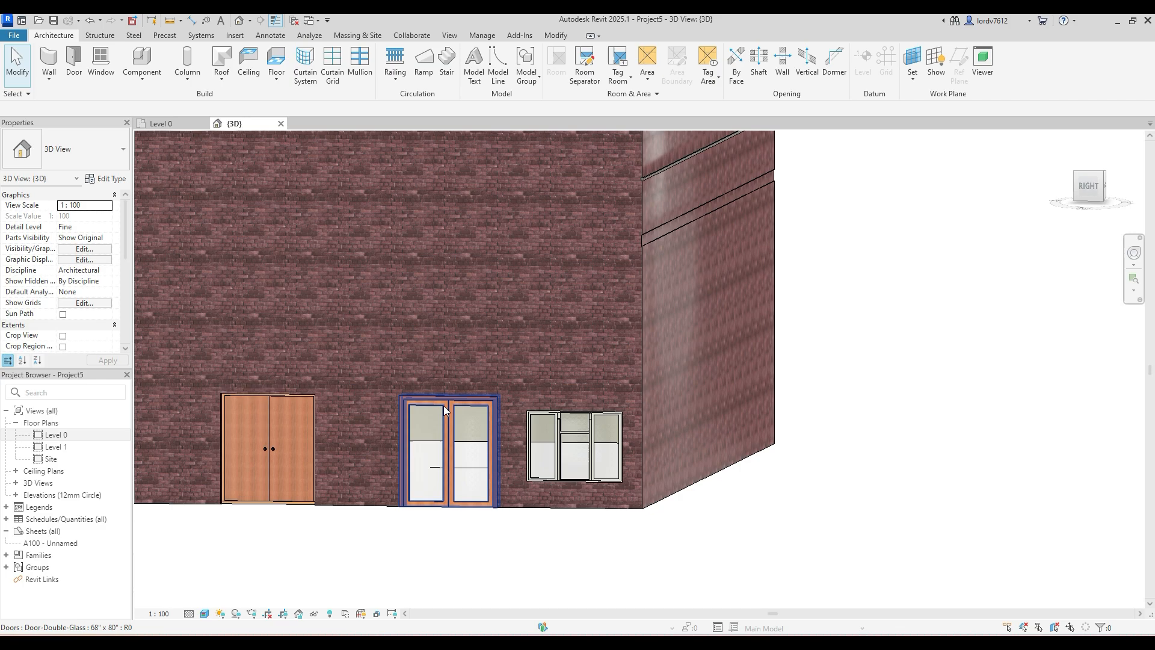
- Try setting the double glass door's head height to 2500 mm, and undo the change
click(443, 406)
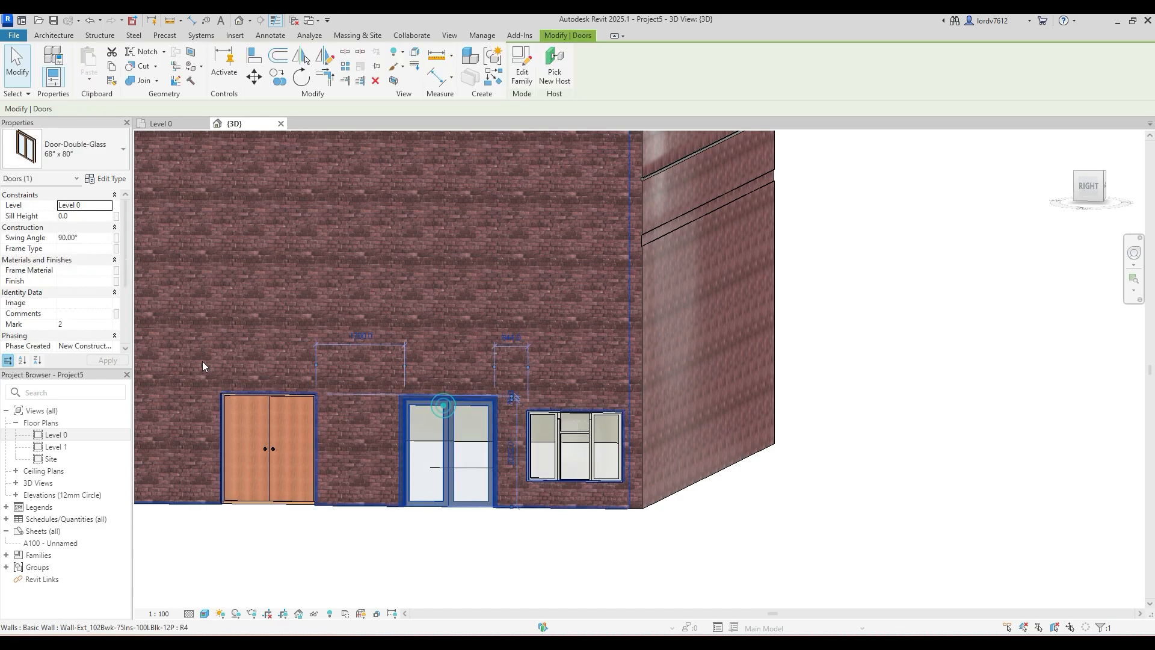
scroll(93, 285, down, 5)
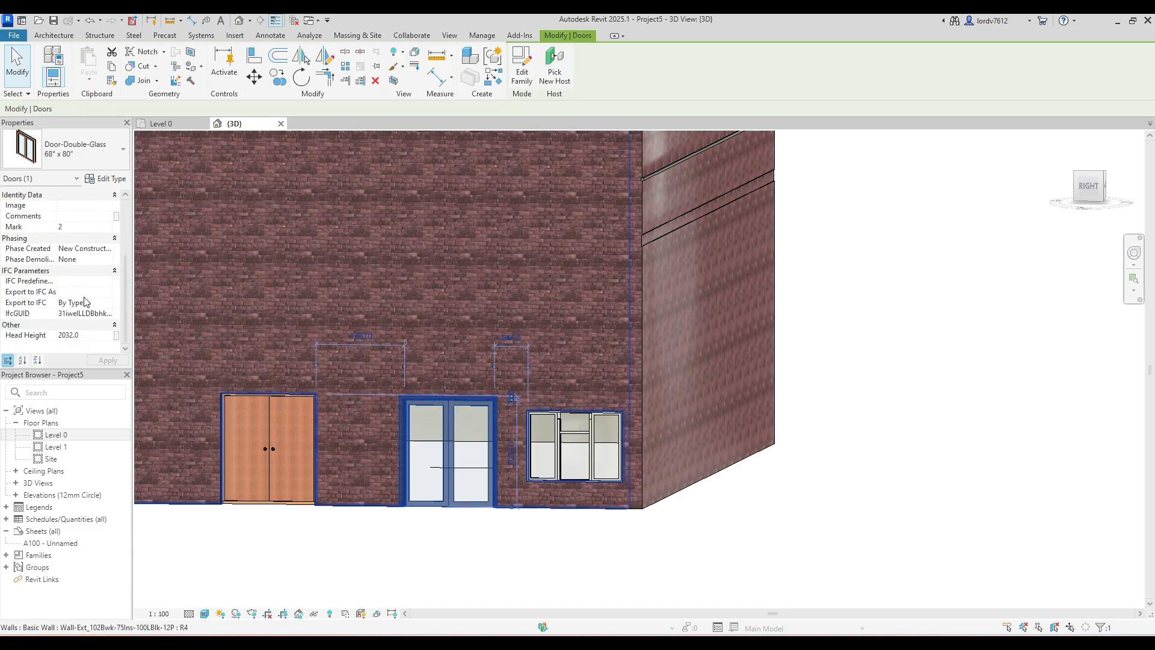
click(93, 335)
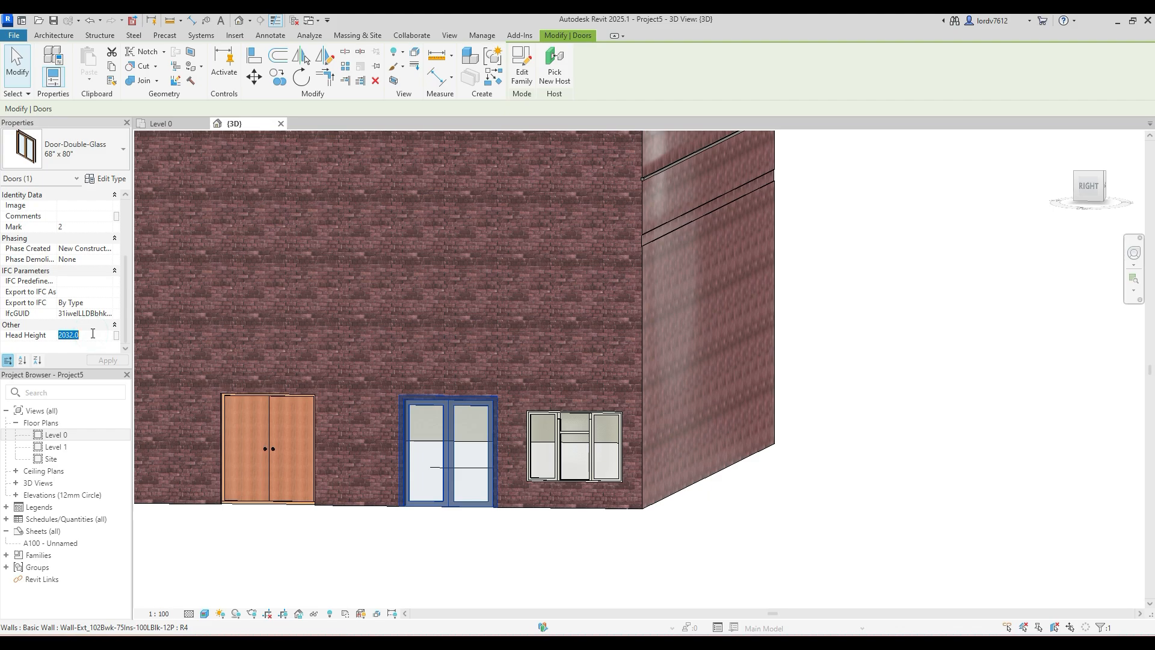
text(2)
click(455, 547)
click(445, 470)
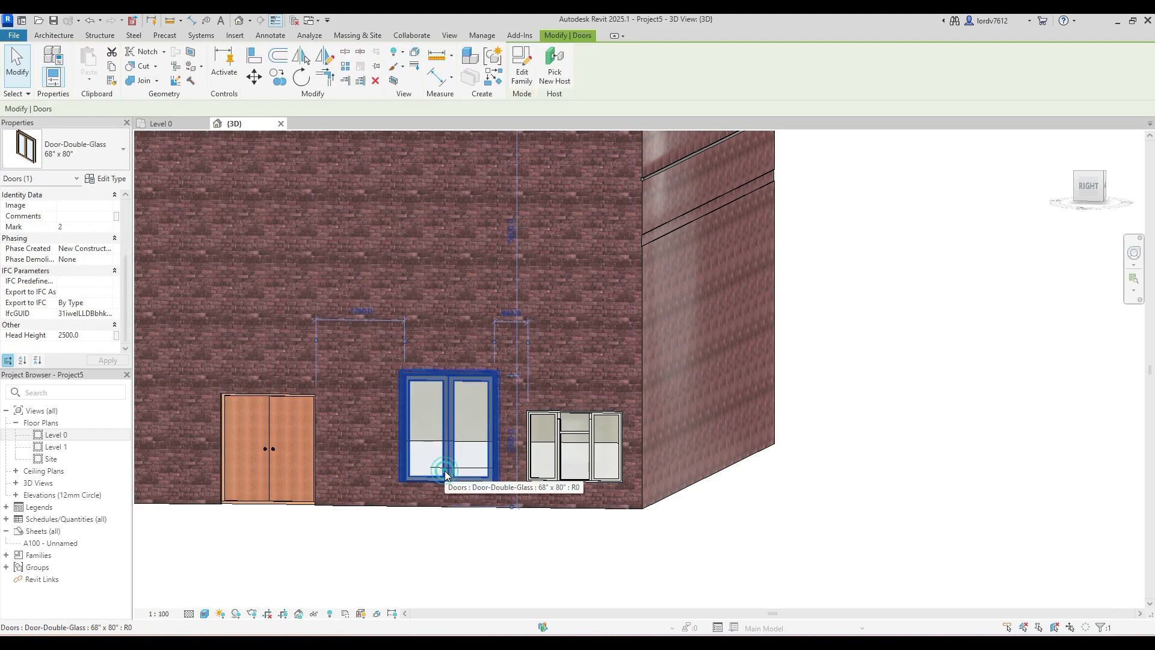
click(346, 568)
click(438, 467)
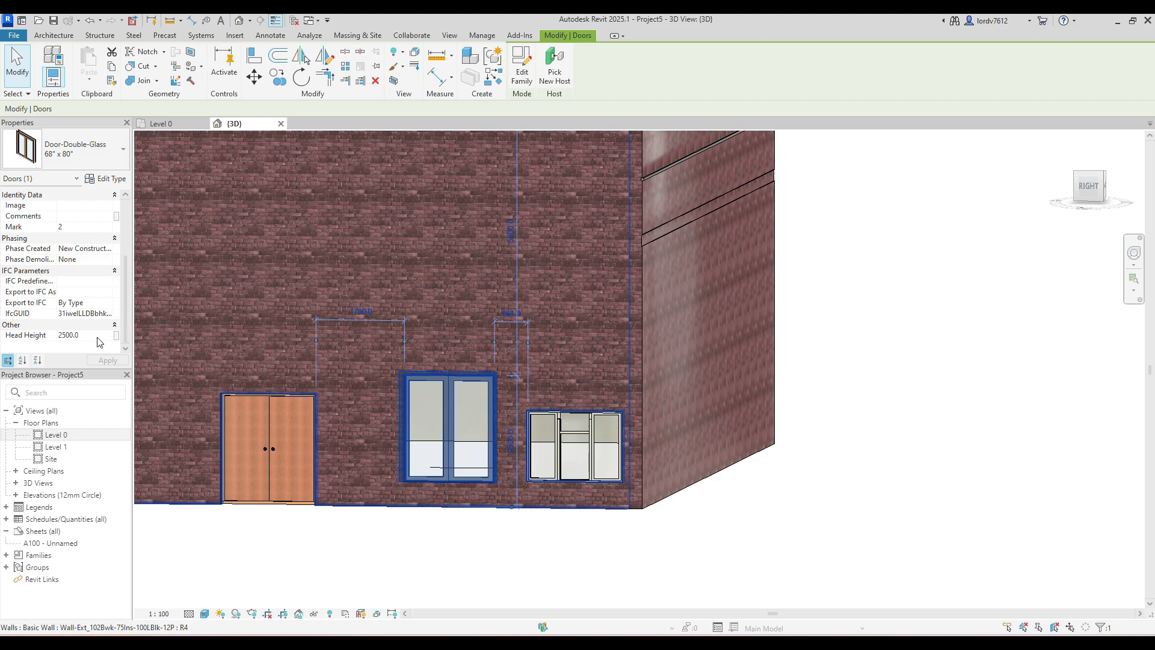
click(341, 554)
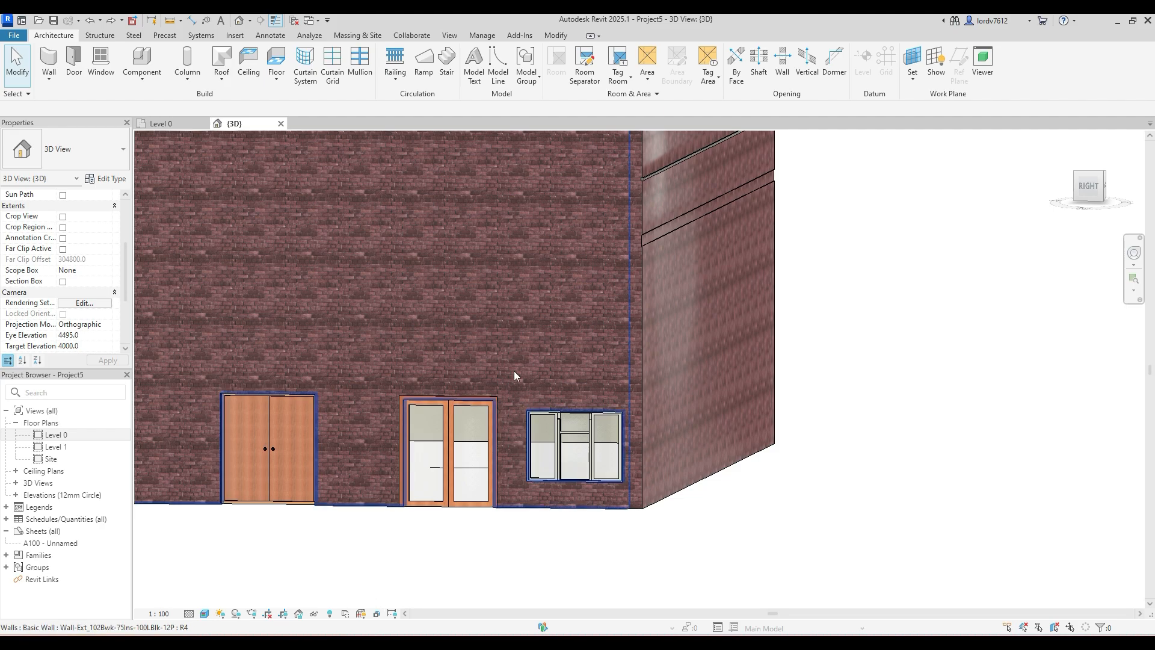
- Set the Height type parameter of the double glass door's 68" x 80" type to 250 mm
click(446, 445)
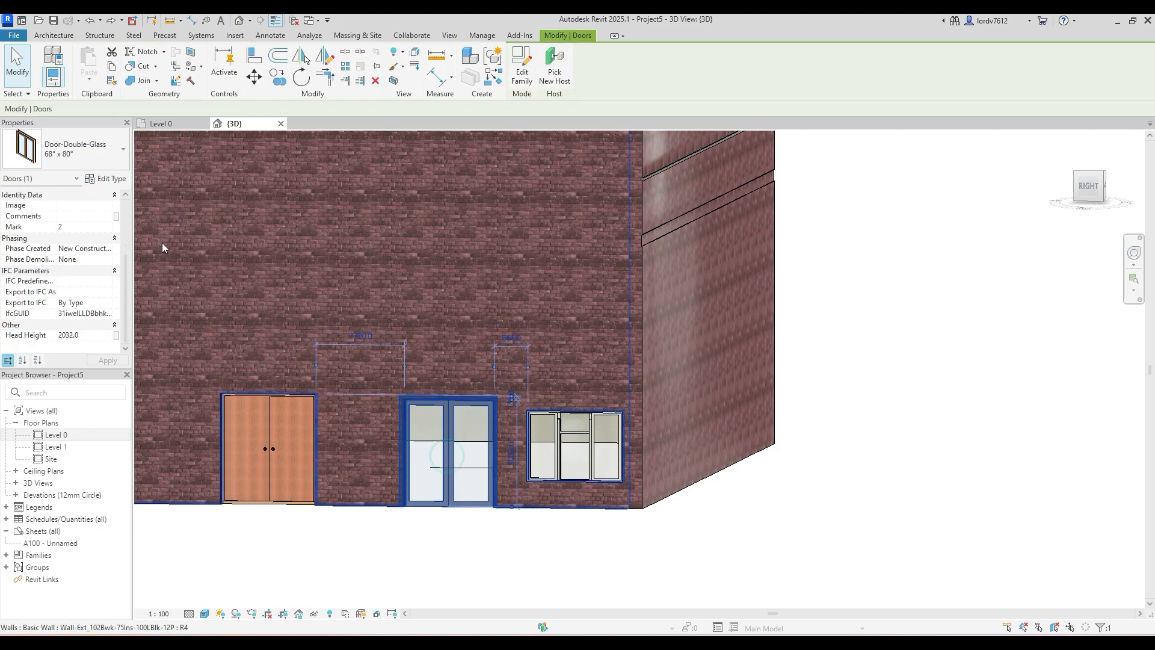
click(121, 178)
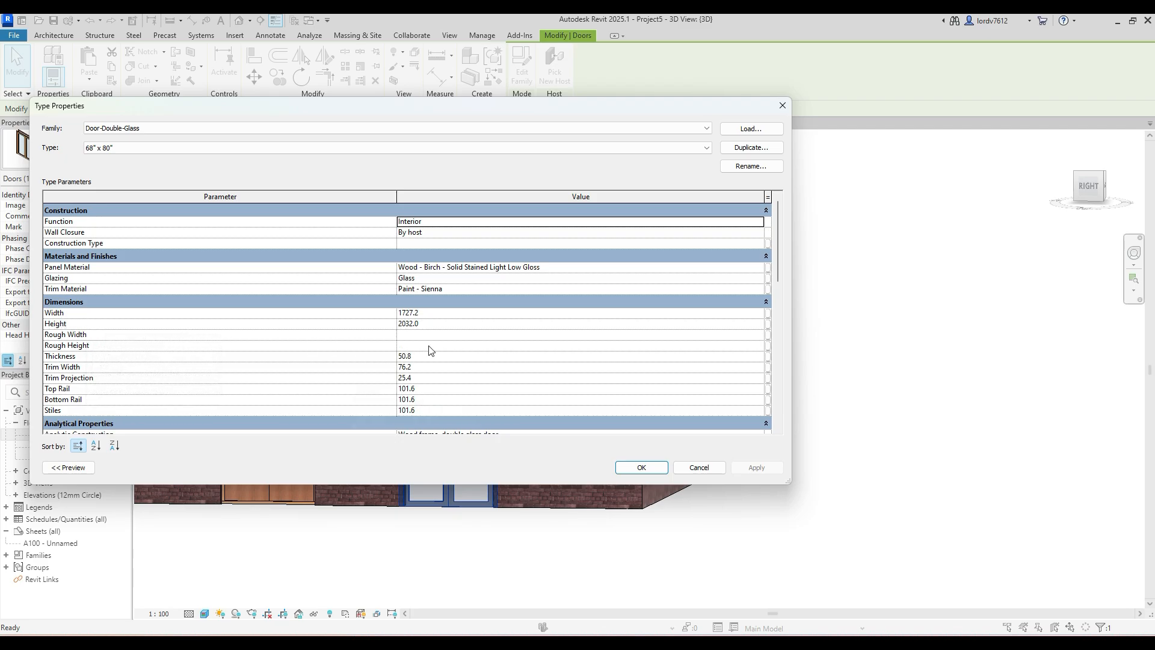
scroll(439, 355, down, 5)
scroll(451, 361, up, 5)
click(452, 324)
text(250)
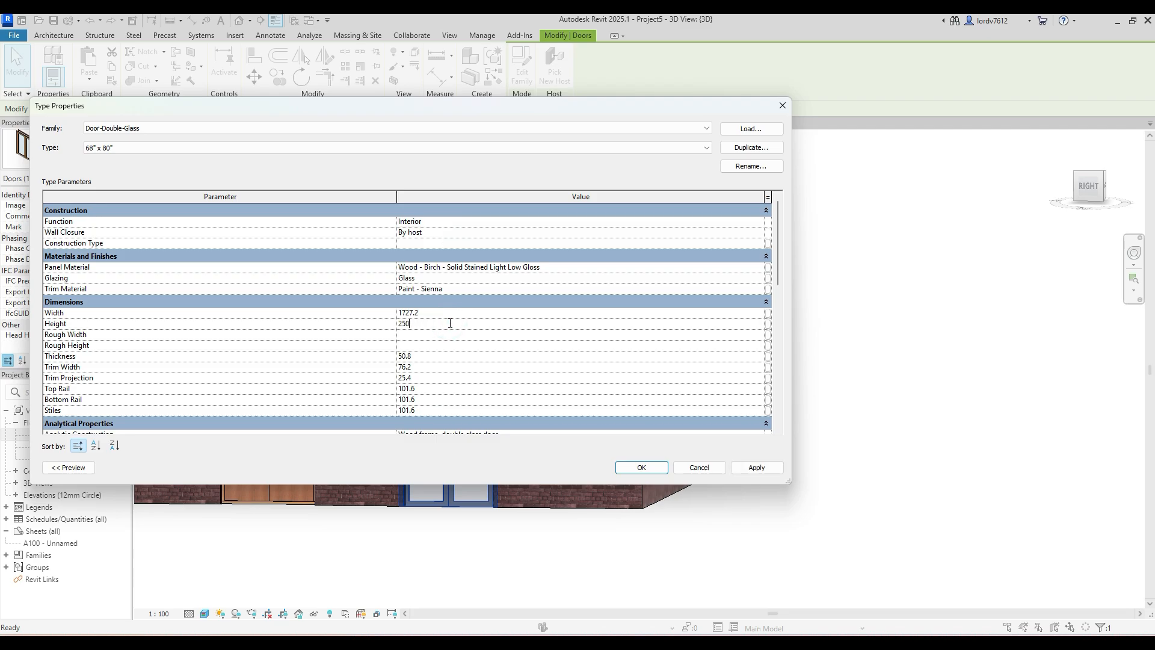
key(Return)
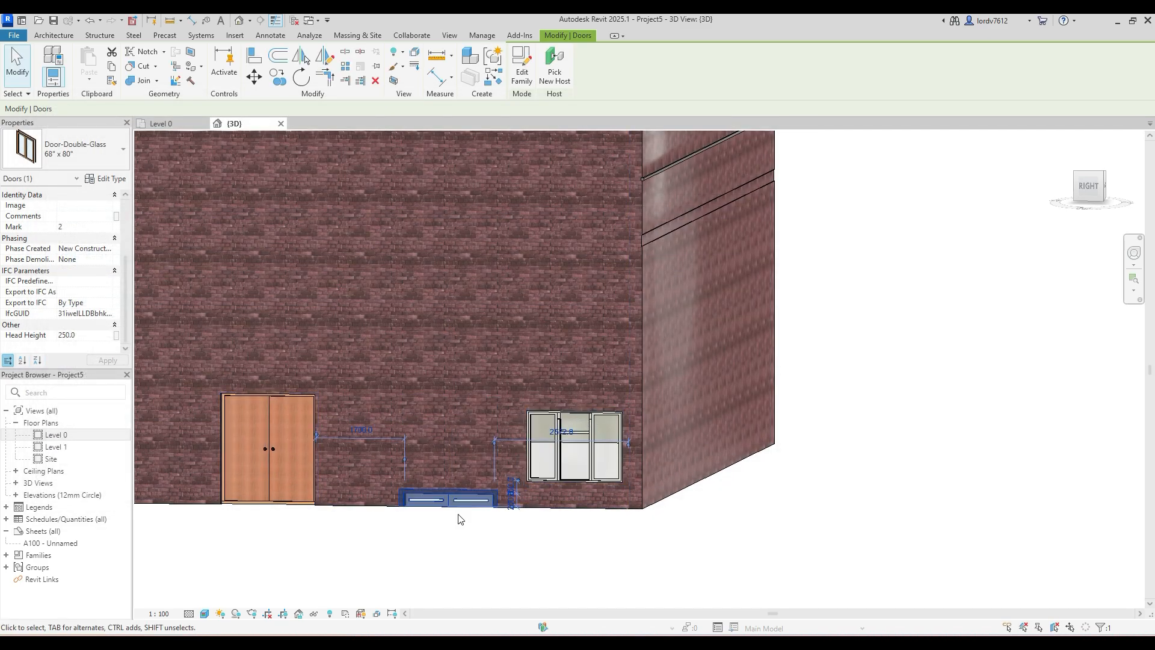
- Set the Height type parameter of the double glass door's 68" x 80" type to 2500 mm
click(111, 179)
click(429, 324)
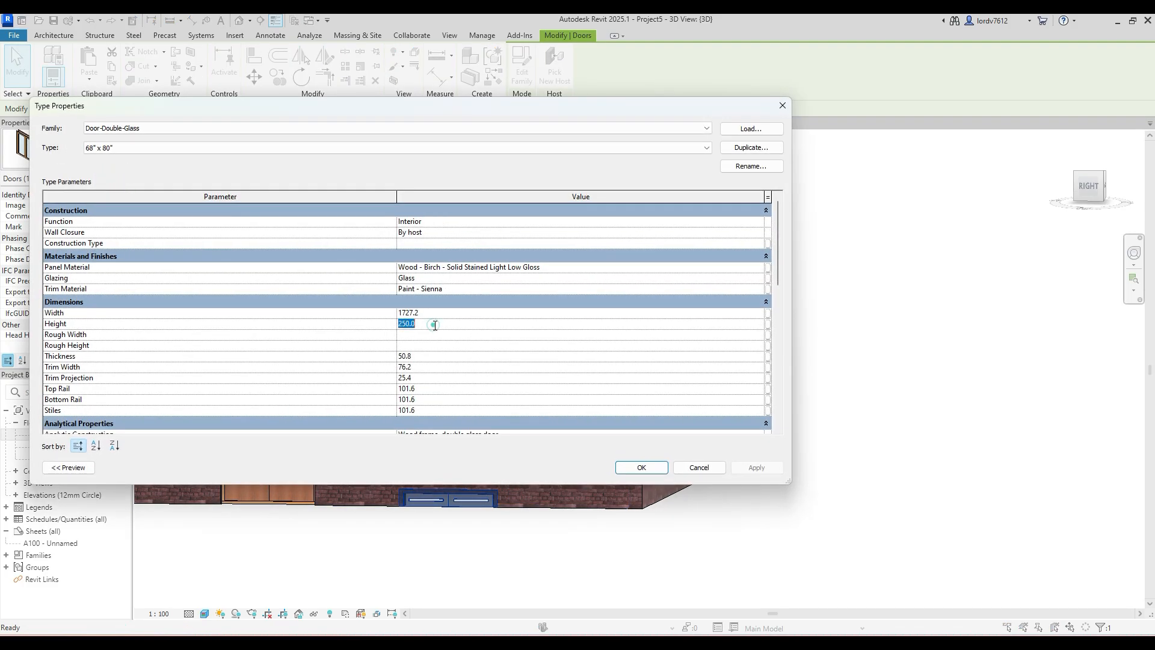
text(25)
click(759, 468)
click(641, 467)
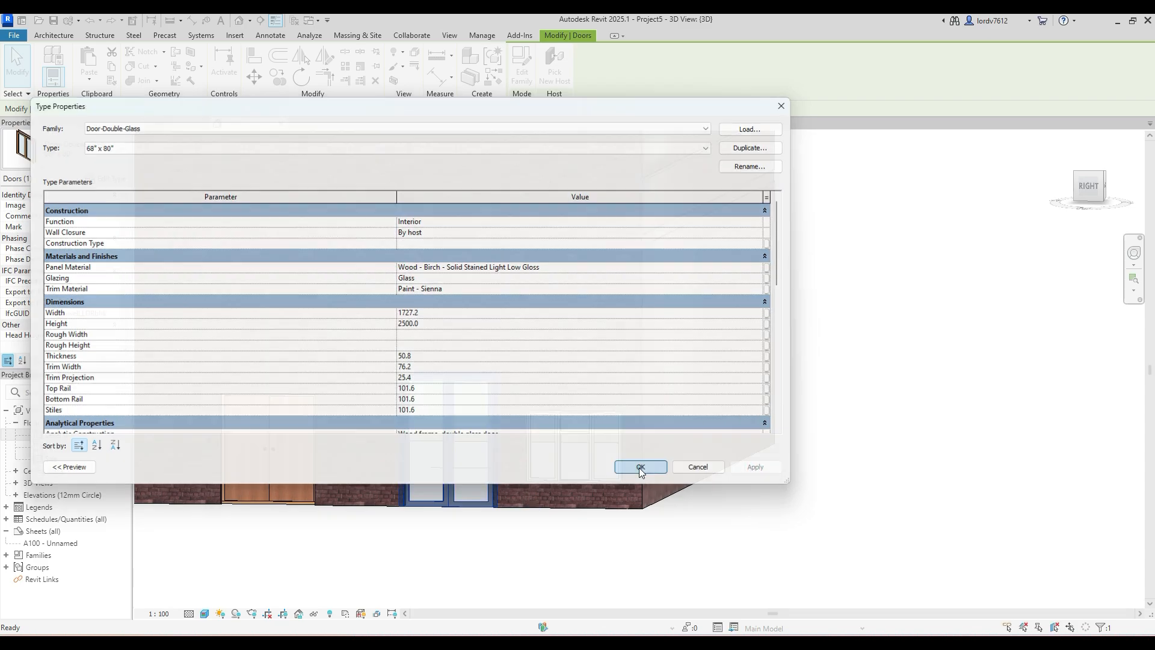
click(765, 562)
click(426, 377)
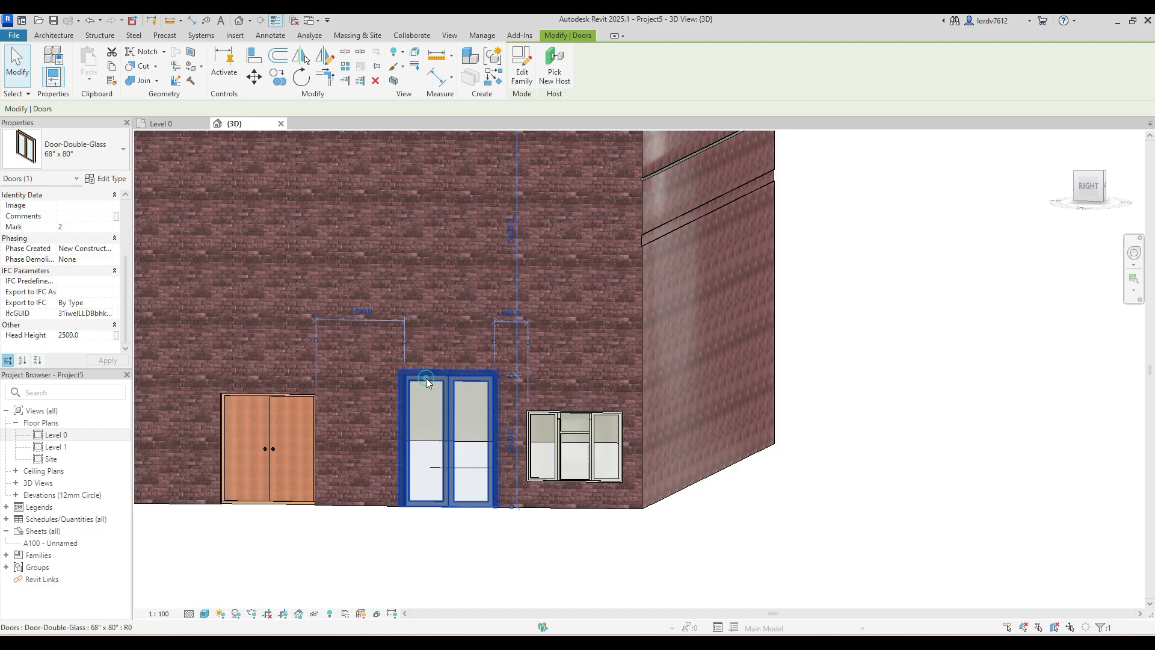
click(479, 560)
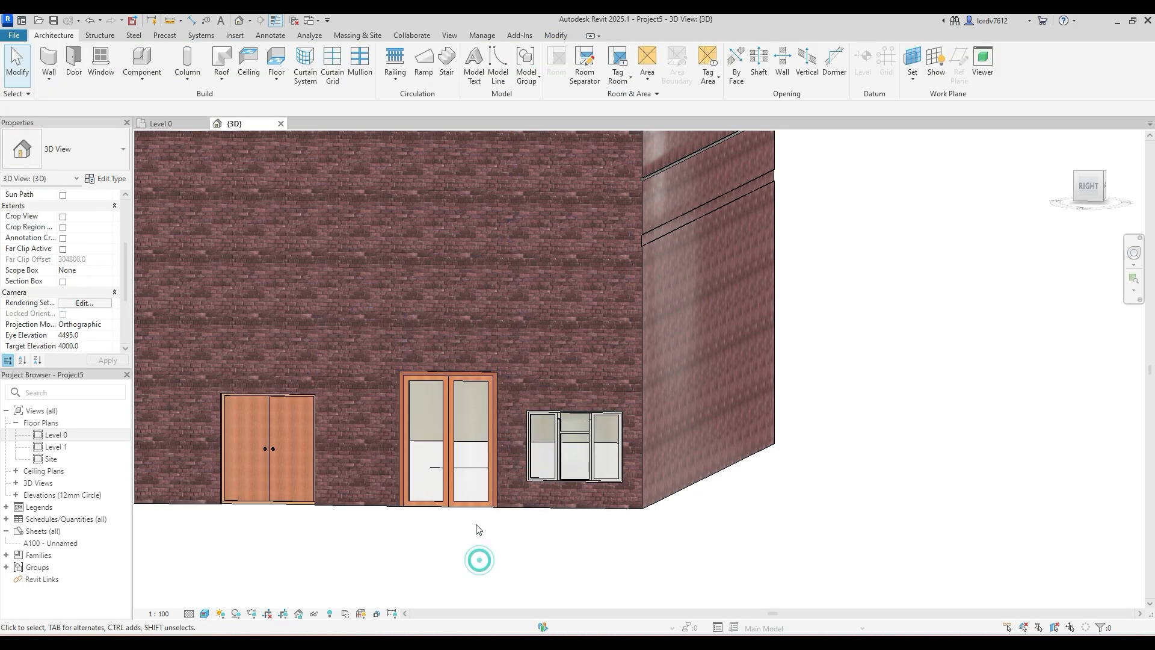
click(454, 379)
click(424, 587)
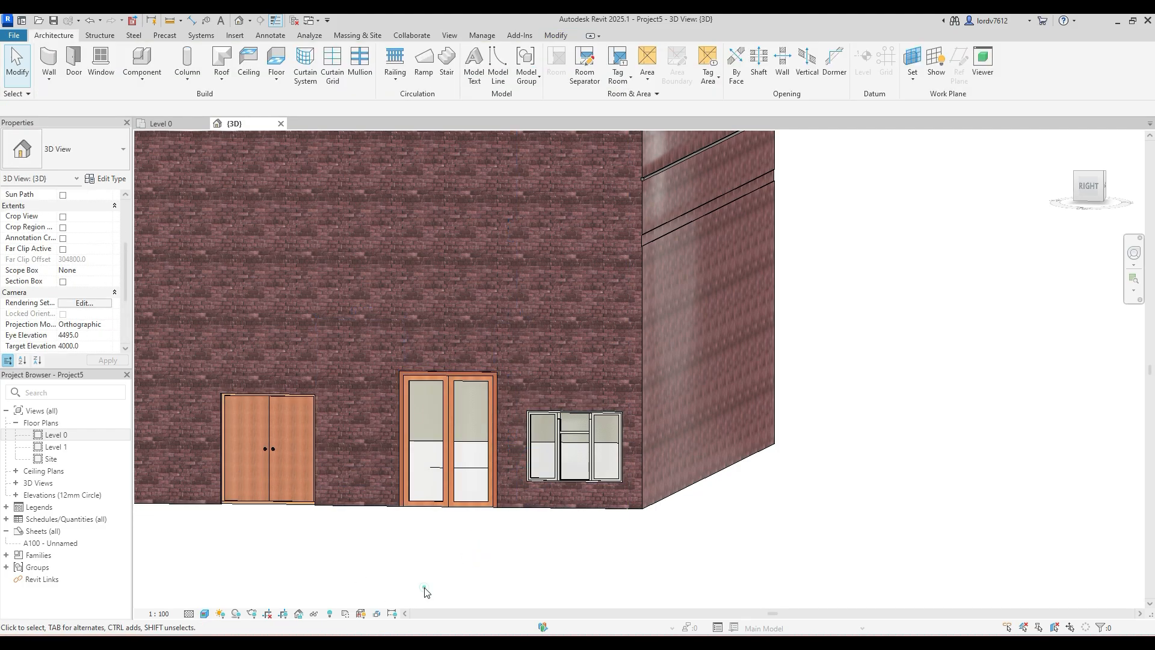
click(439, 471)
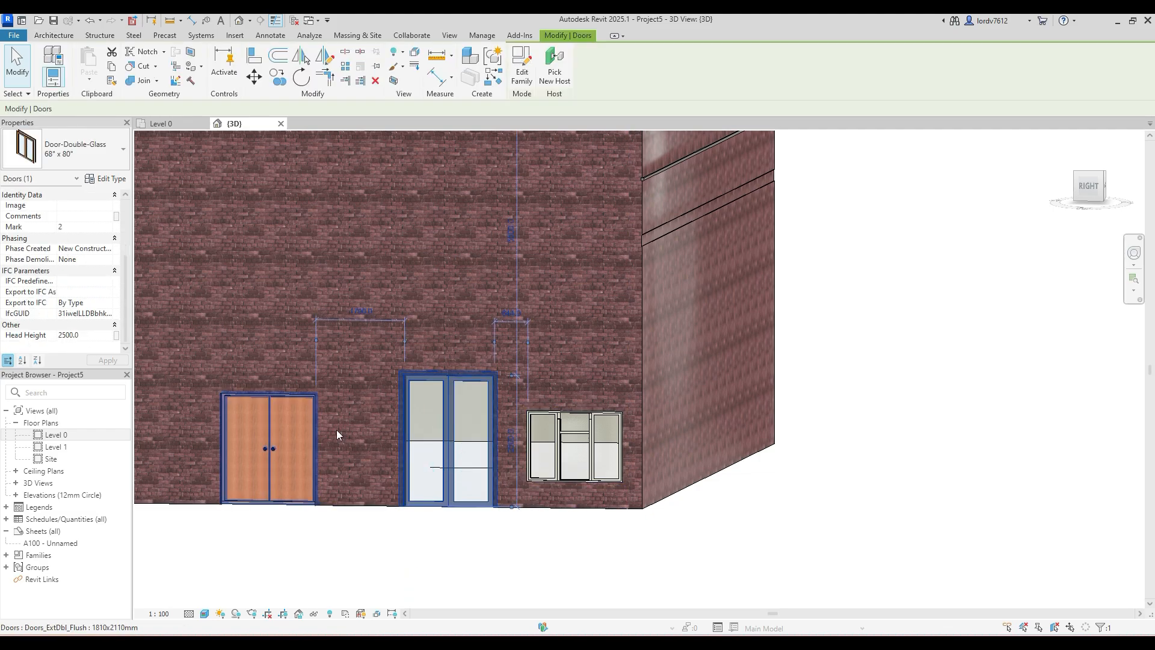
click(422, 550)
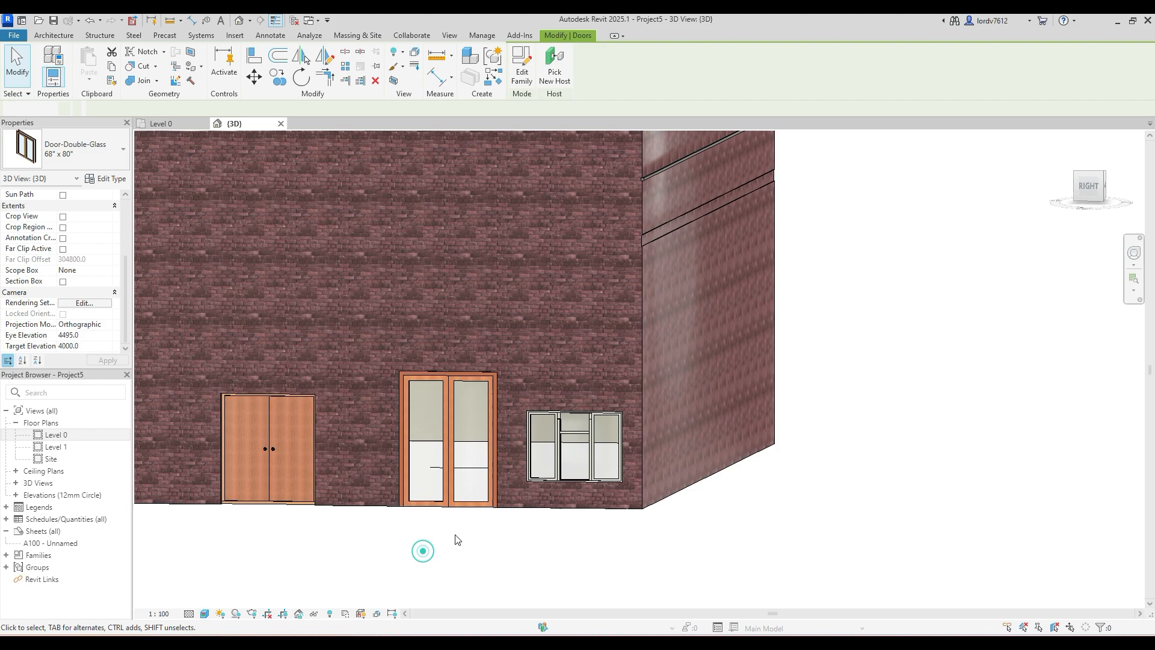
click(562, 459)
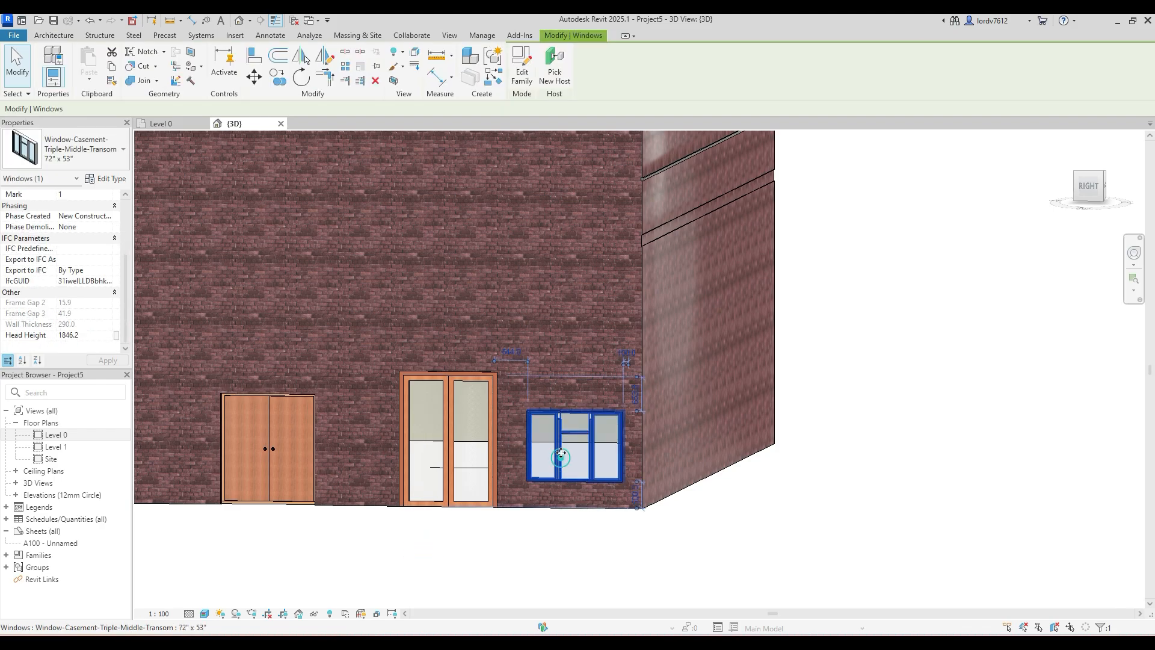
- Set the Width type parameter of the double glass door's 68" x 80" type to 2500 mm
click(414, 463)
click(112, 179)
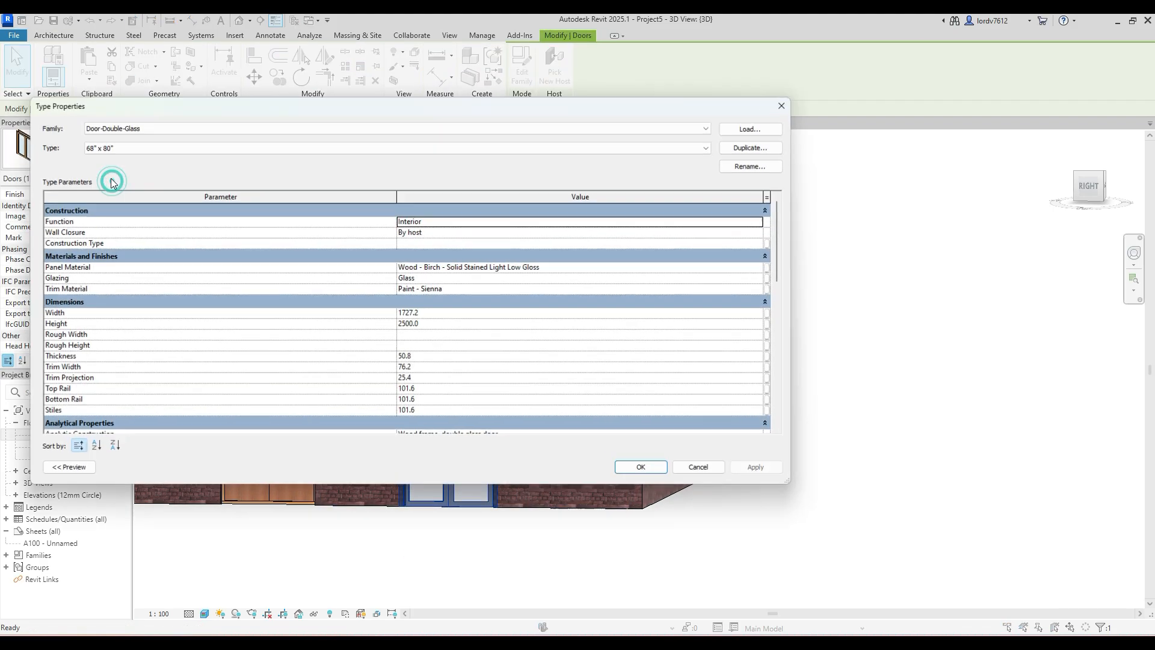
click(442, 312)
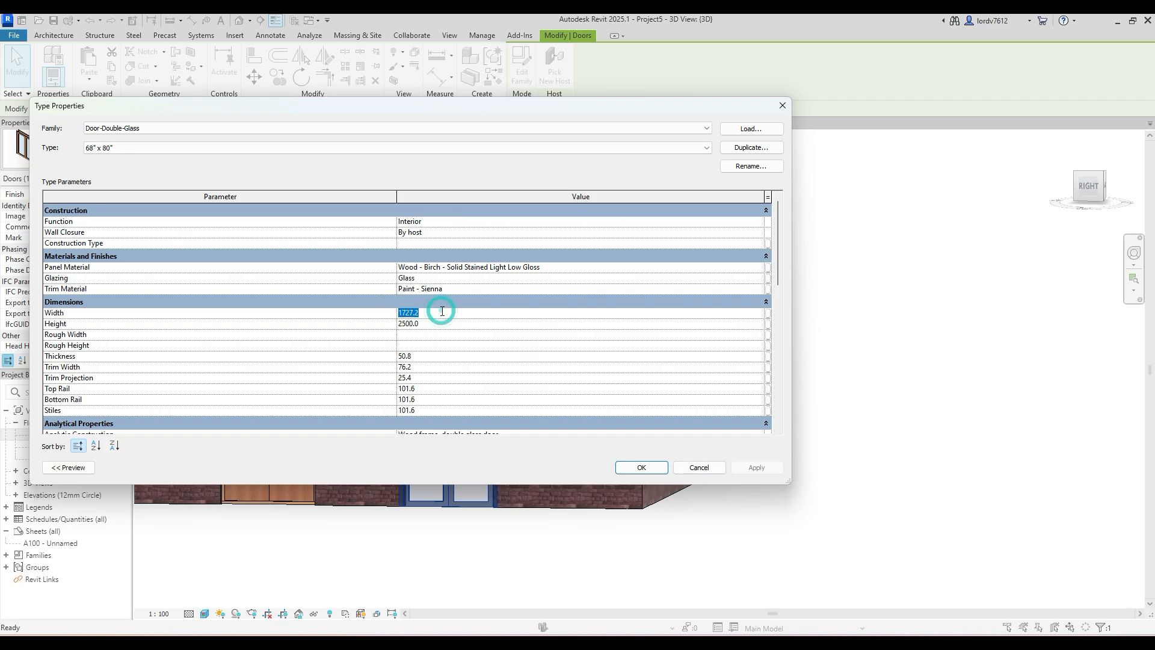
text(2500.0)
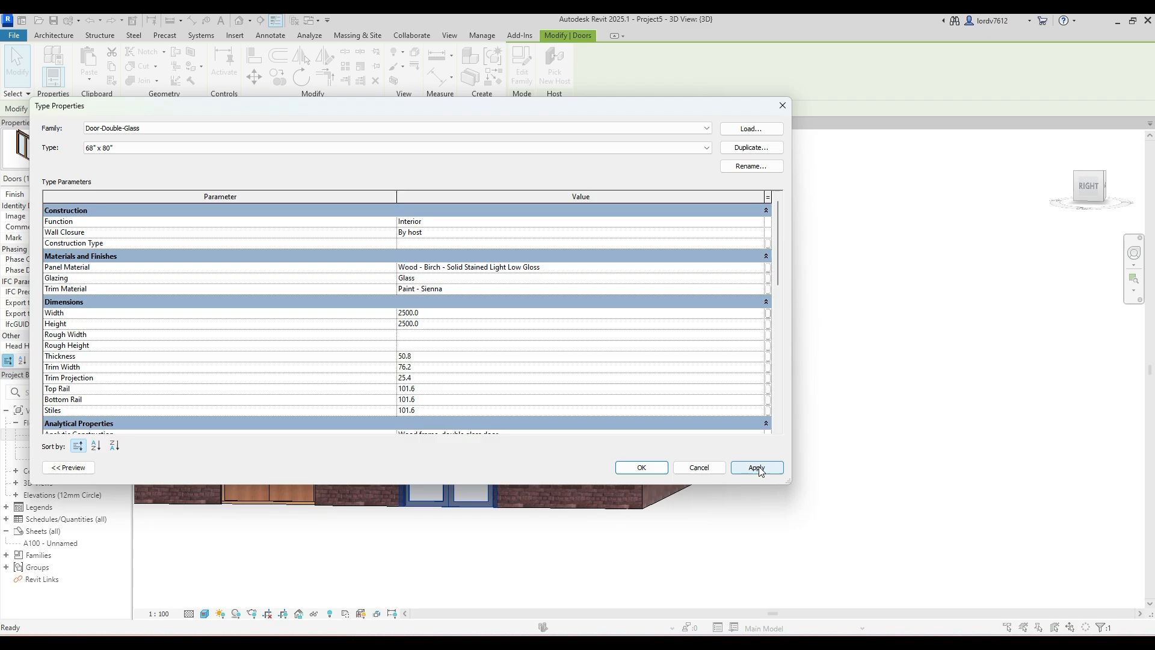
click(645, 466)
click(707, 552)
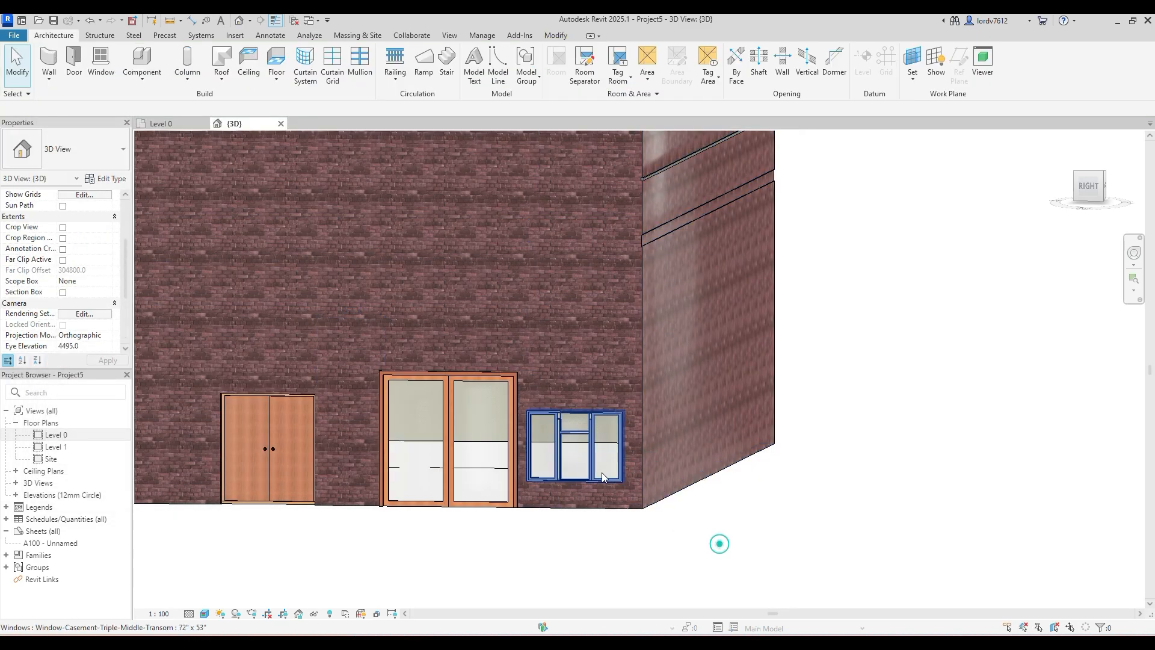
- Set the triple casement window's 72" x 53" type to a Width of 1000 mm and a Height of 1500 mm
click(590, 451)
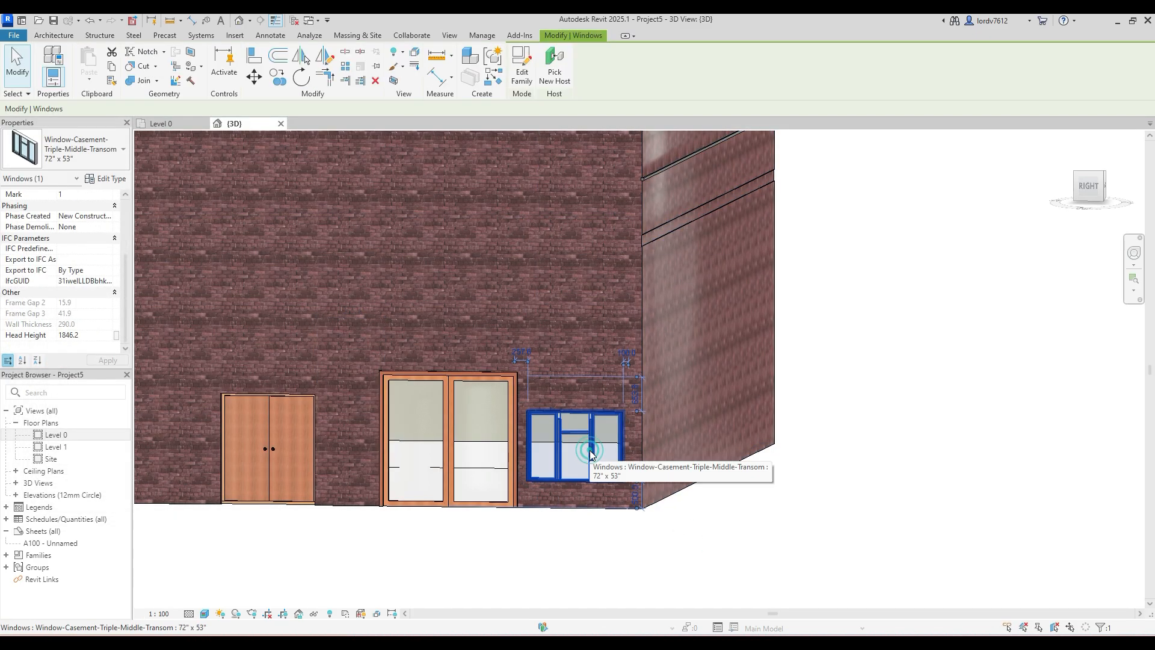
click(111, 179)
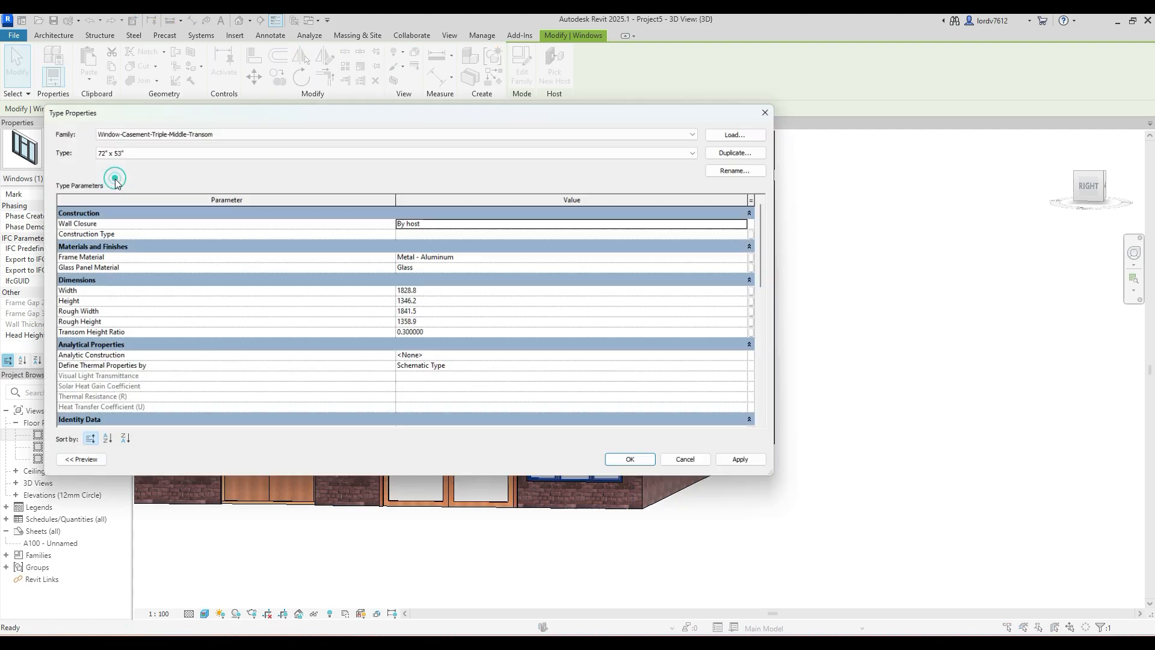
drag(192, 104, 274, 59)
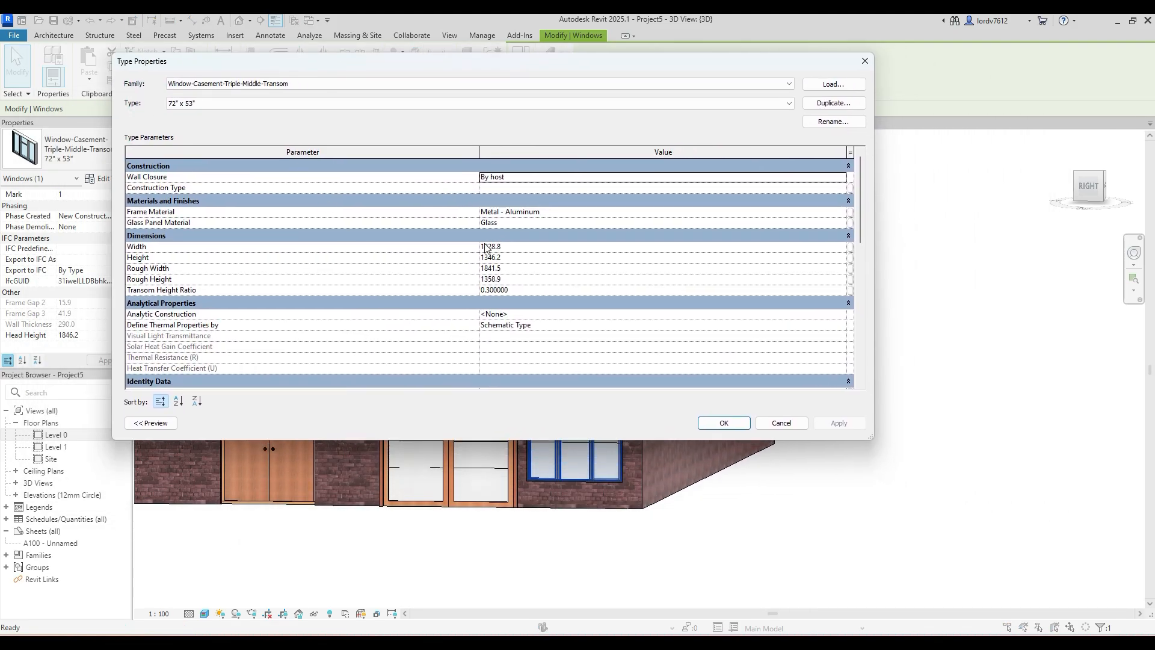
click(535, 246)
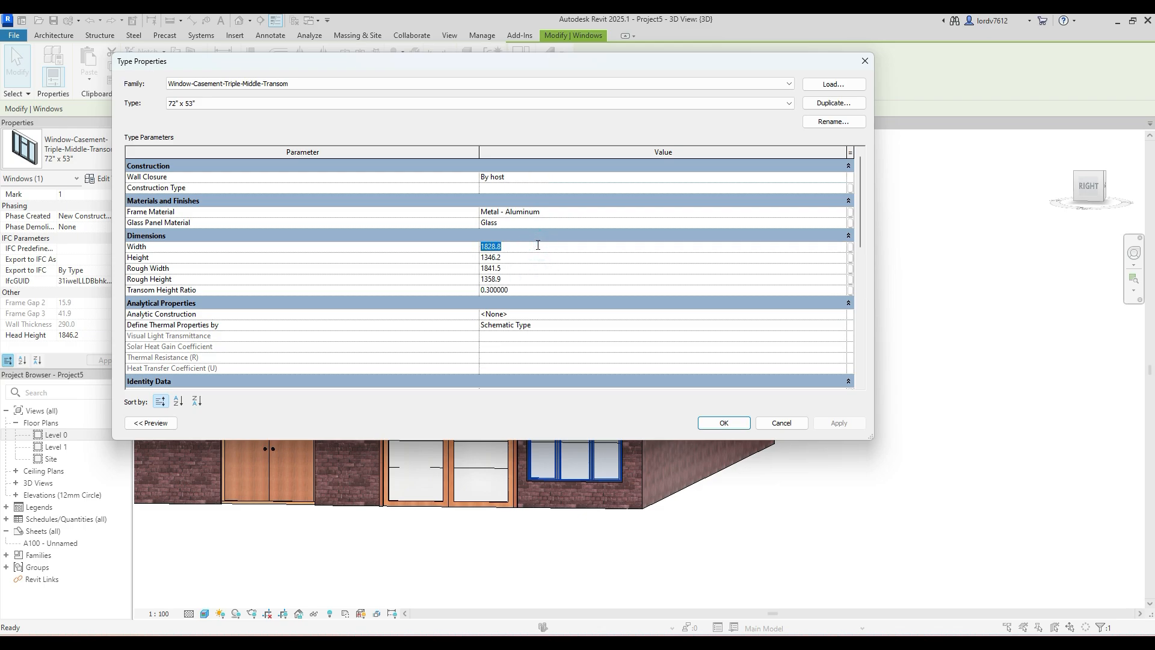
text(1000)
click(520, 259)
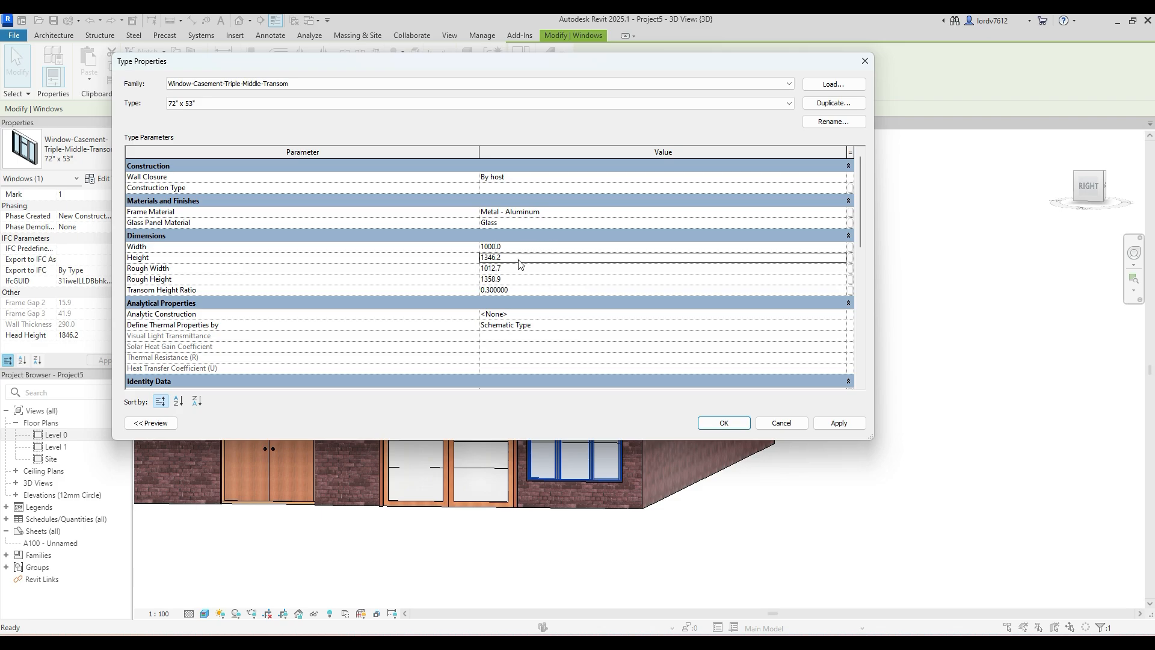
click(518, 257)
text(1500)
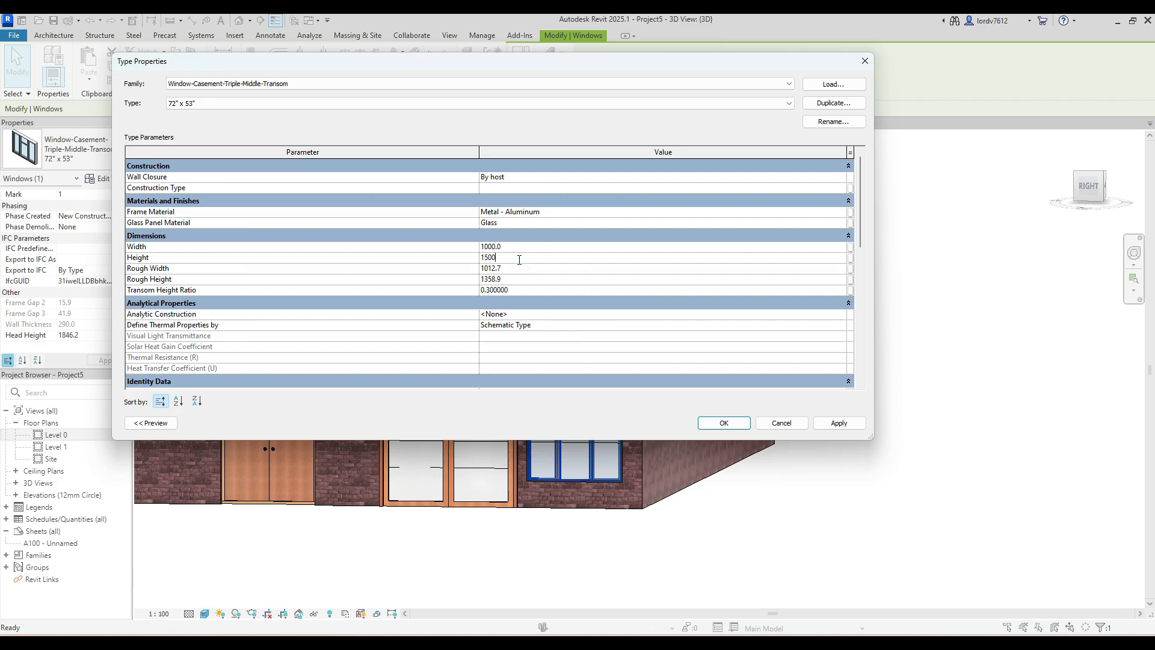
key(Return)
click(826, 422)
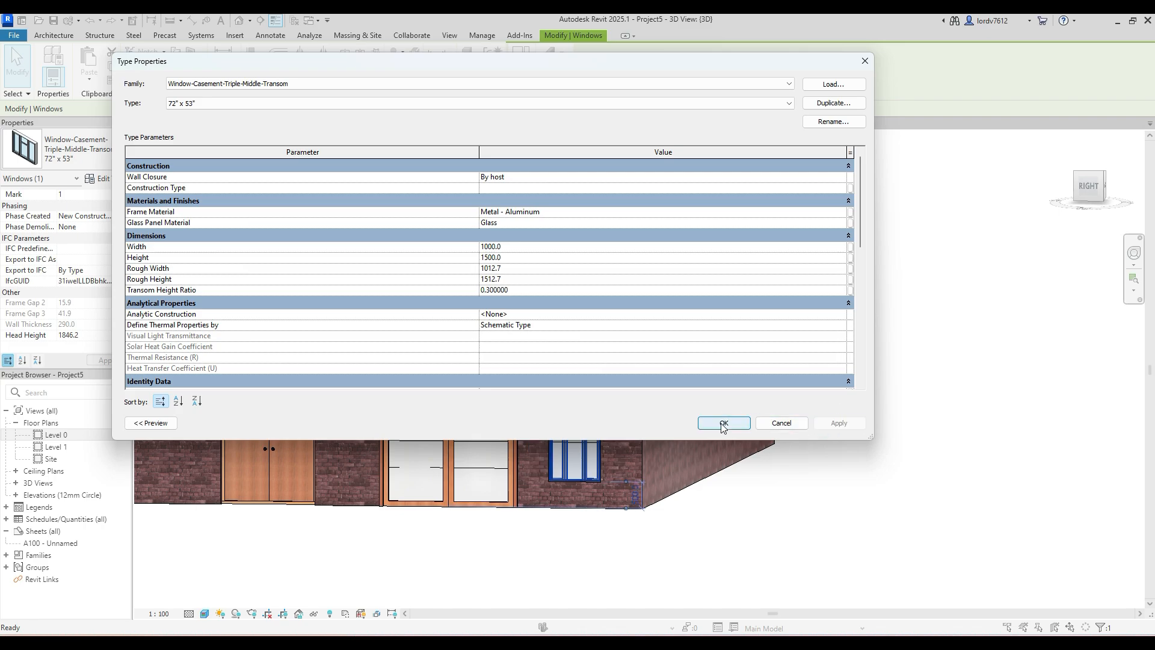
click(723, 423)
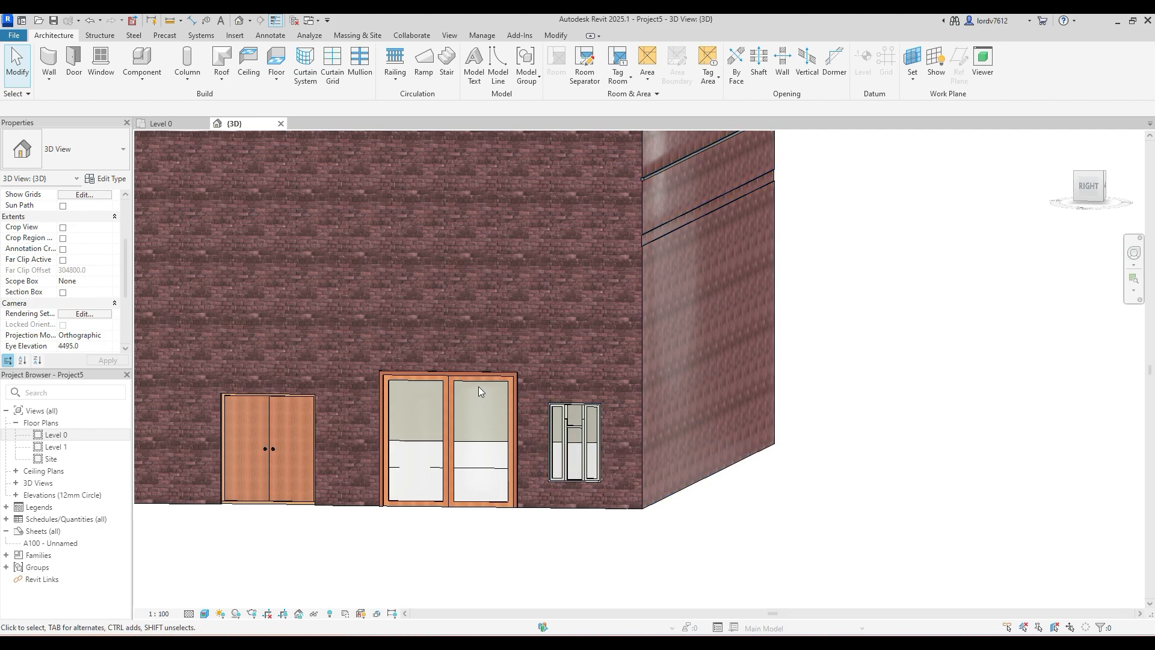
- Open the Panel Material choice for the double glass door's type and search the project materials for META
click(444, 376)
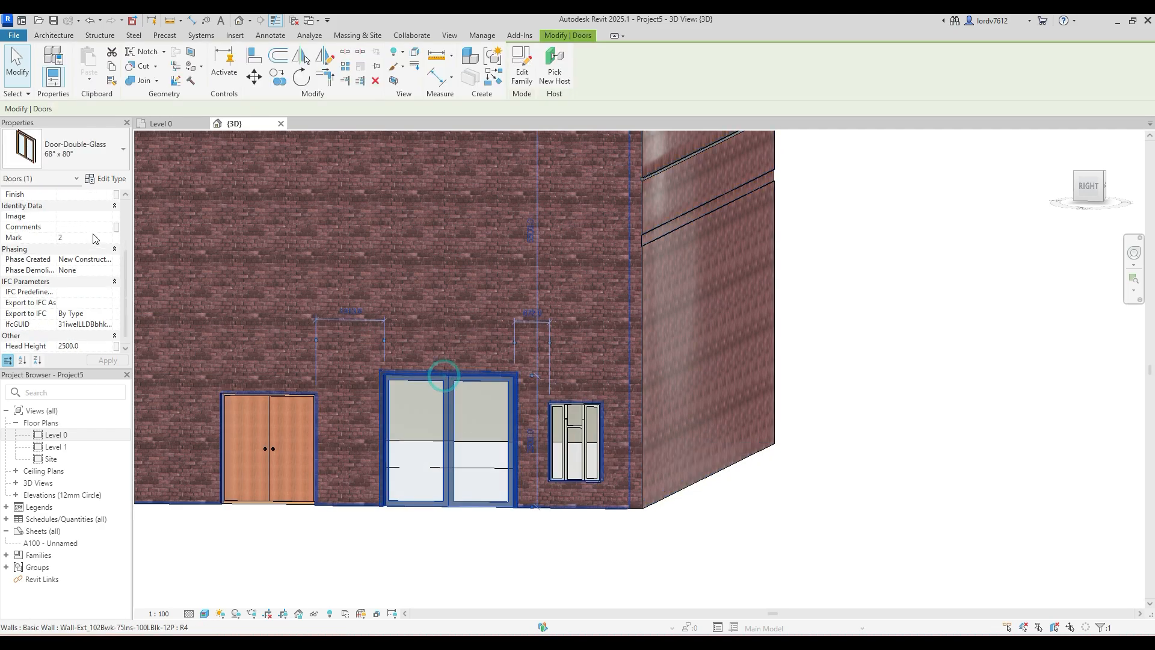
click(96, 178)
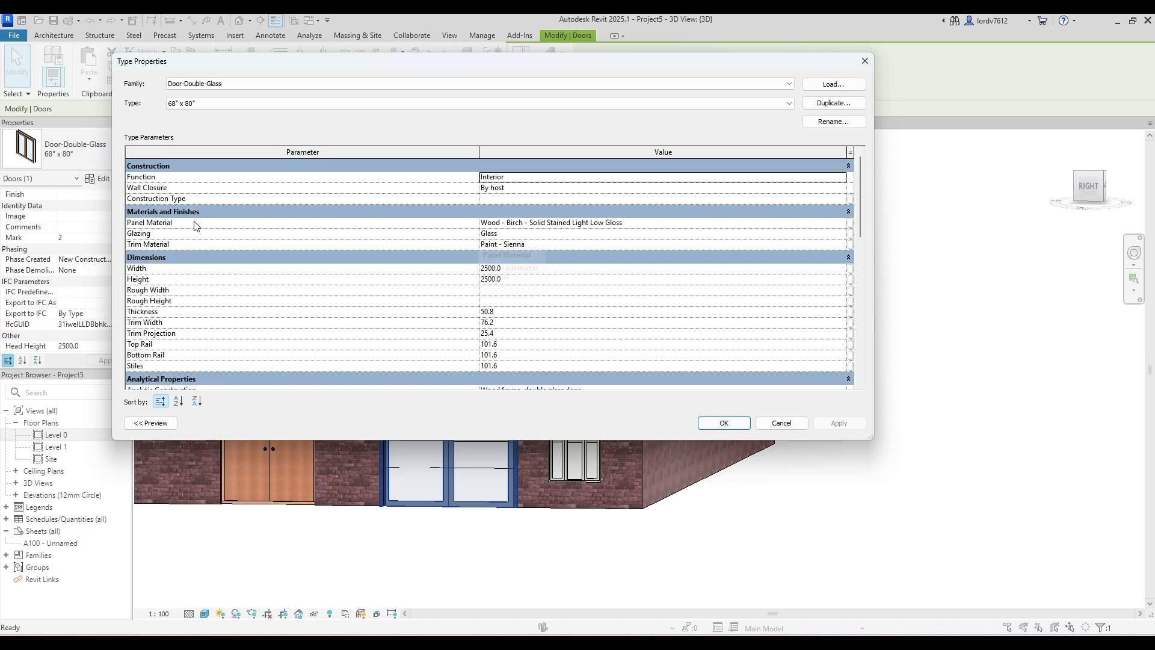
click(583, 226)
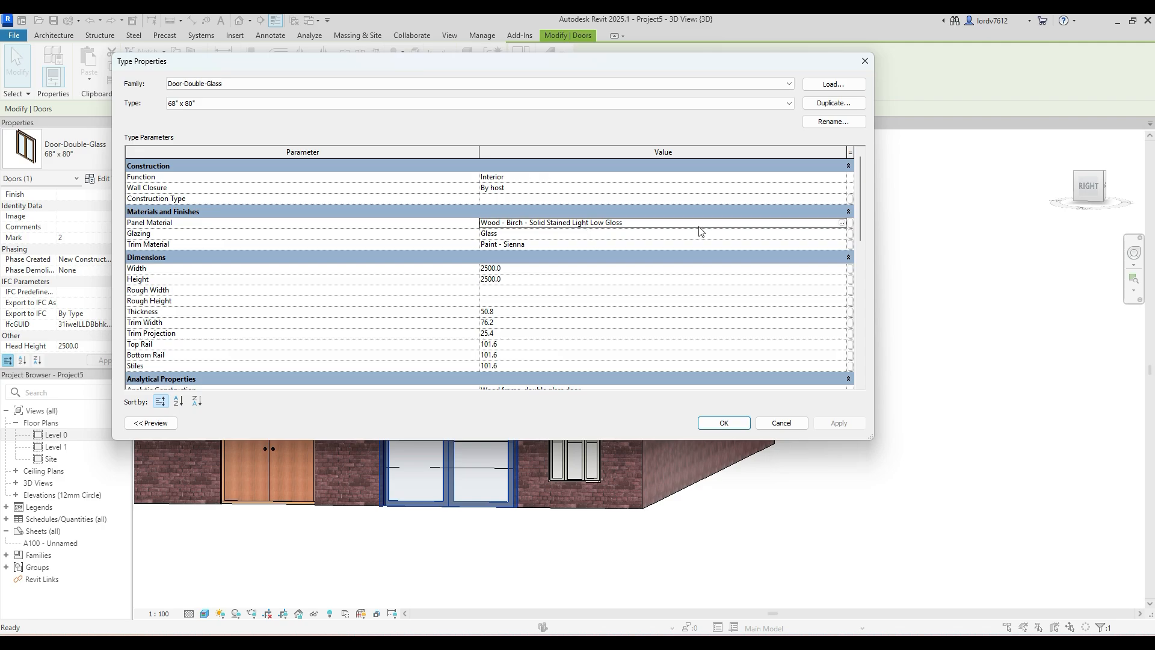
click(842, 223)
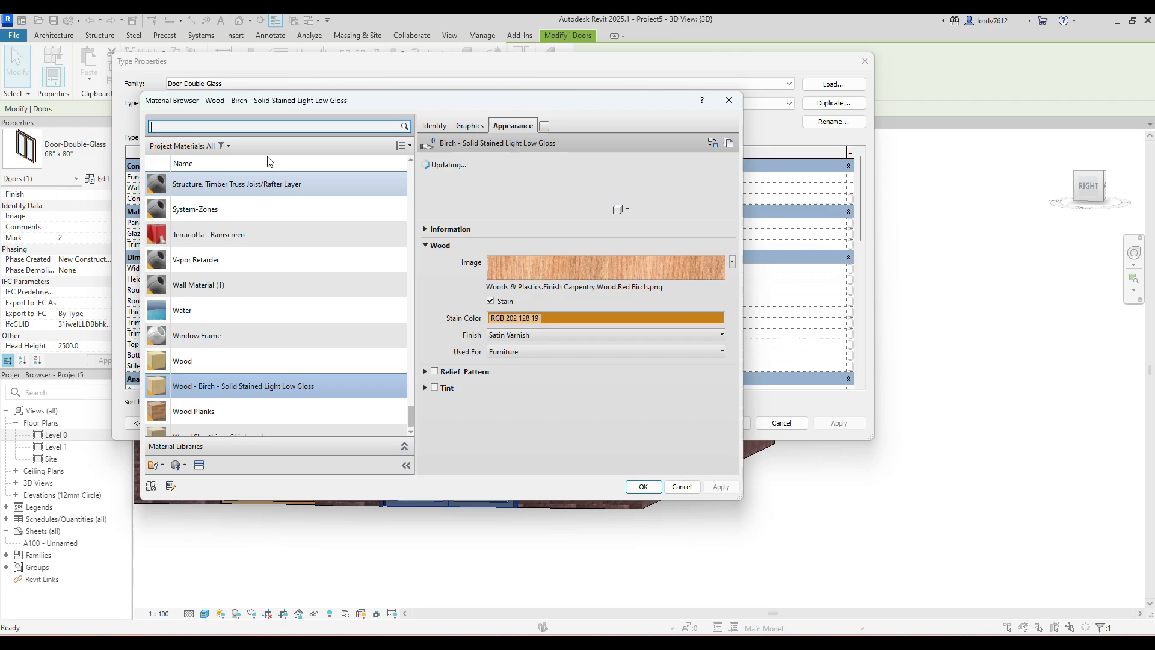
click(232, 125)
text(ME)
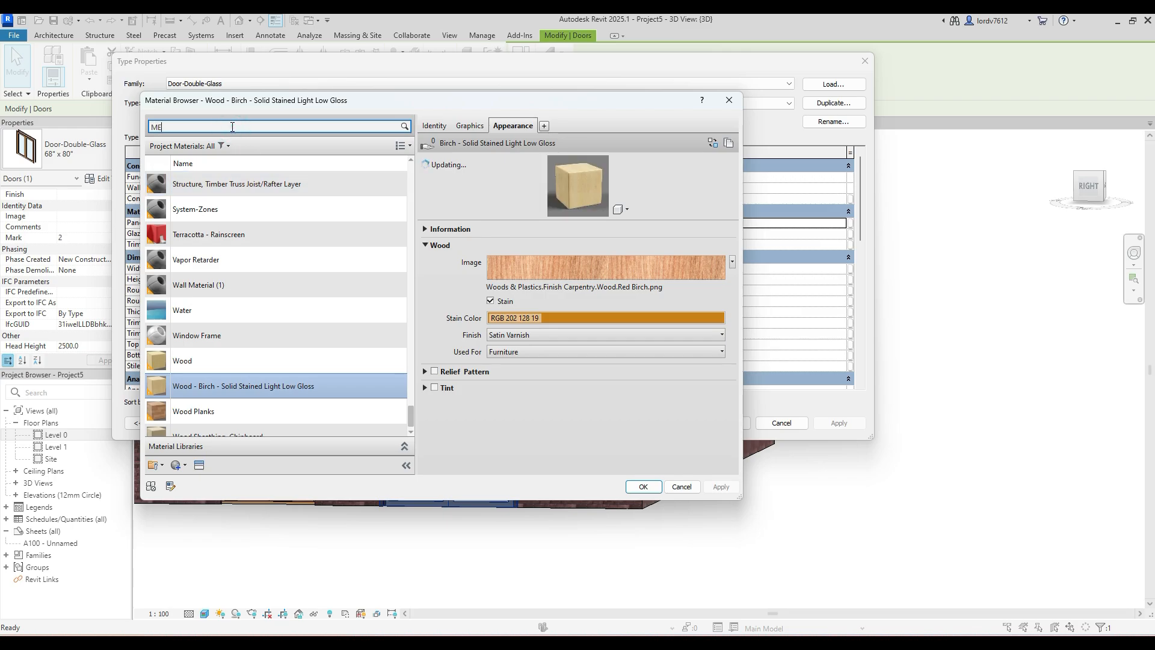
text(TAI)
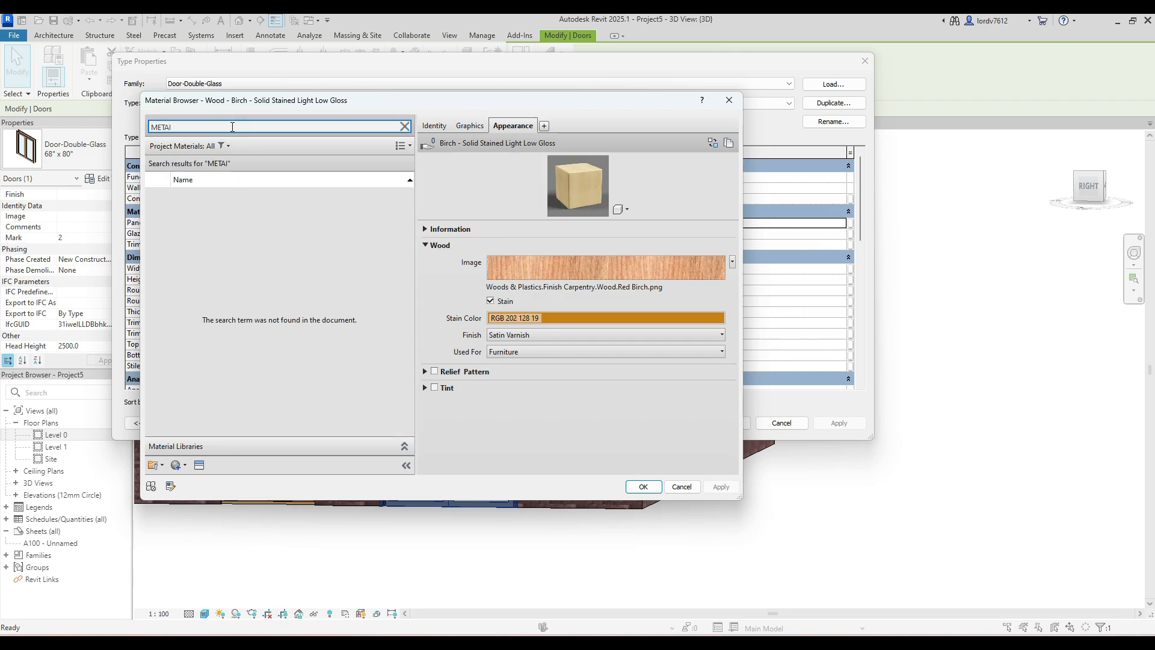
key(BackSpace)
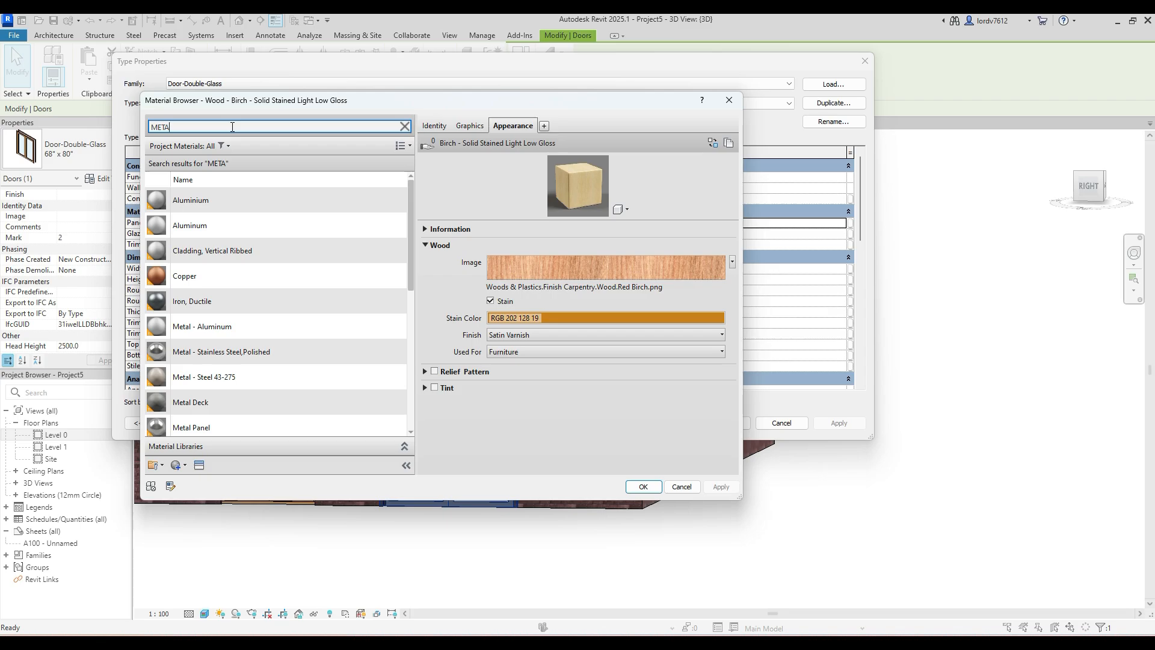
- Assign the Aluminum material to the double glass door's panels and apply the type change
click(191, 225)
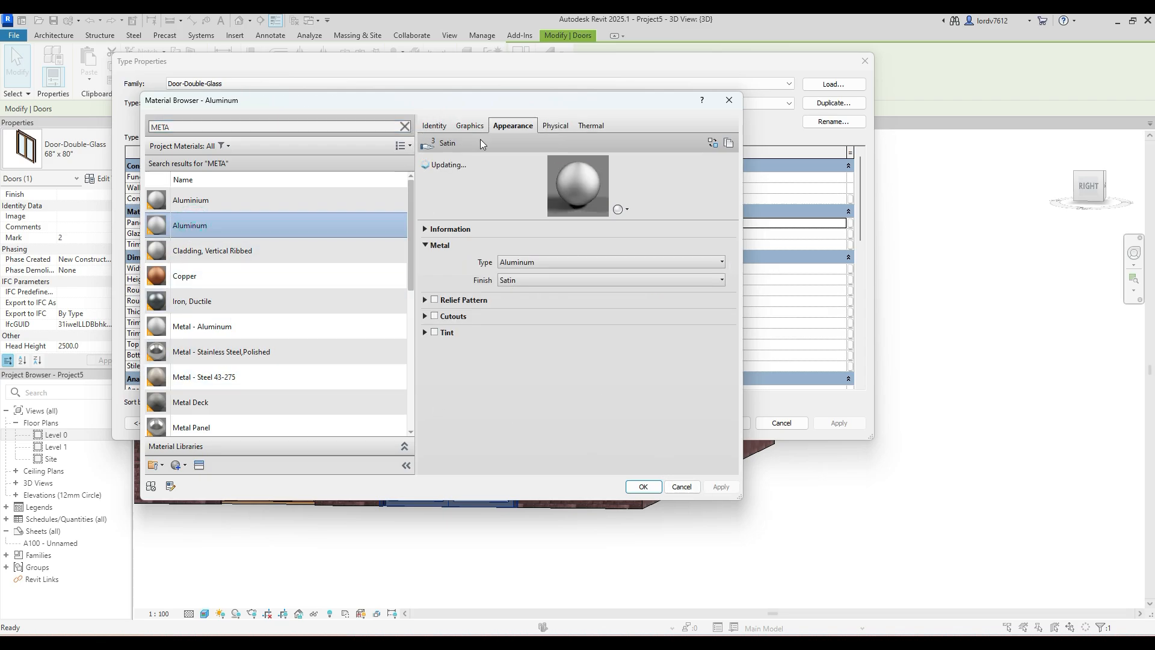
click(468, 127)
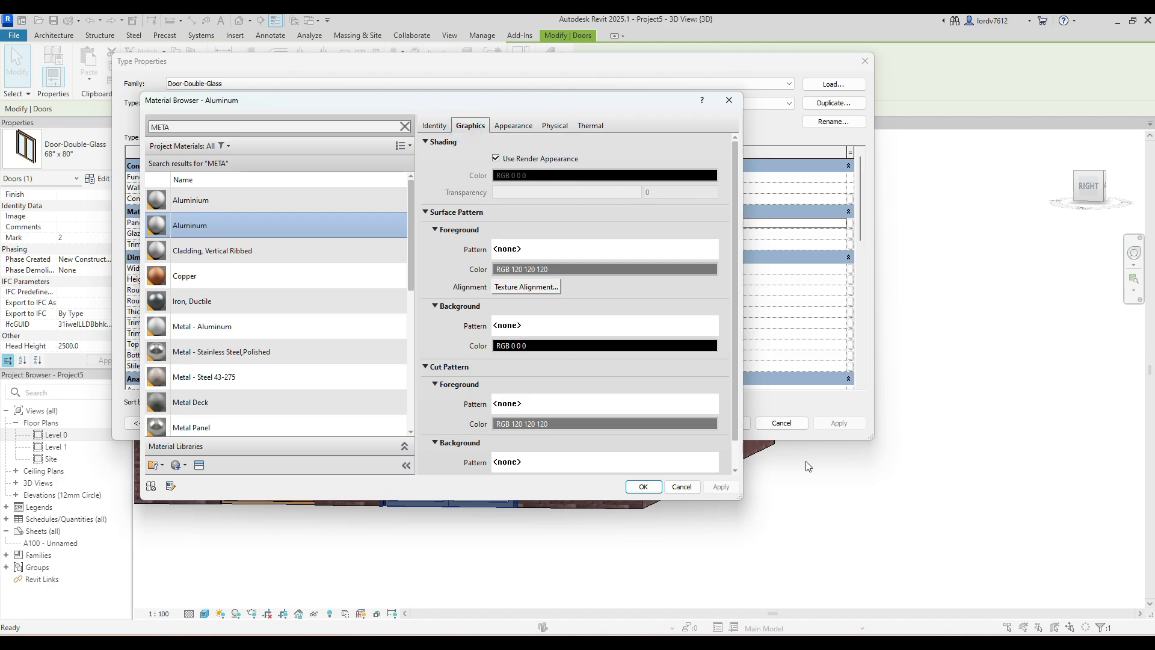
click(643, 487)
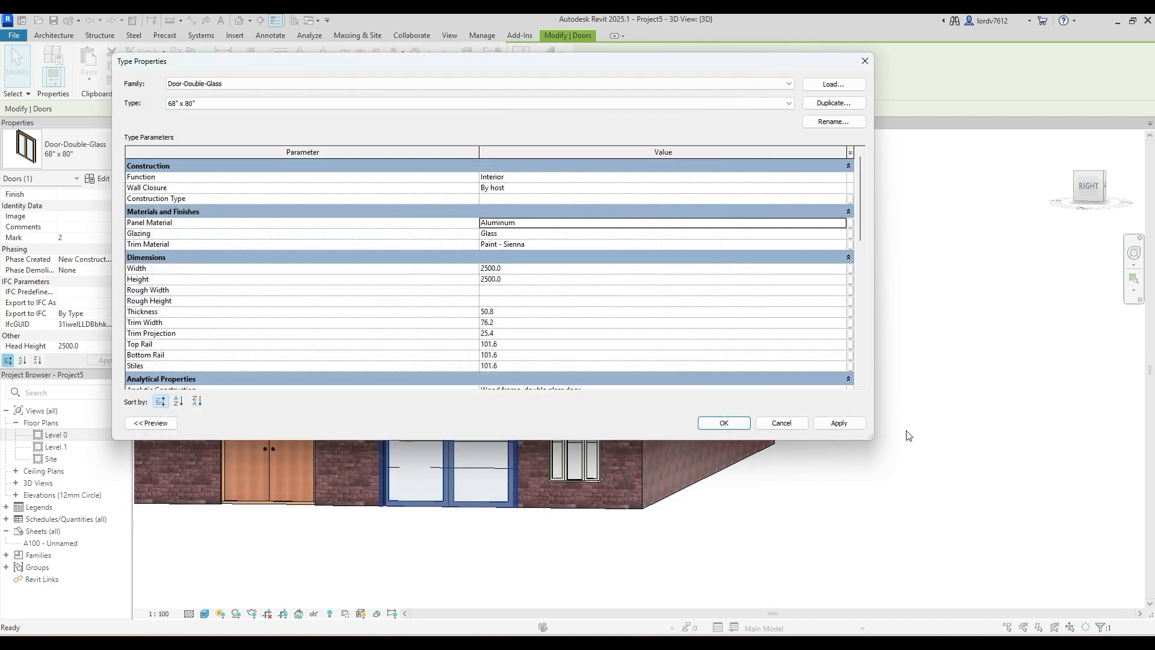
click(843, 424)
click(716, 422)
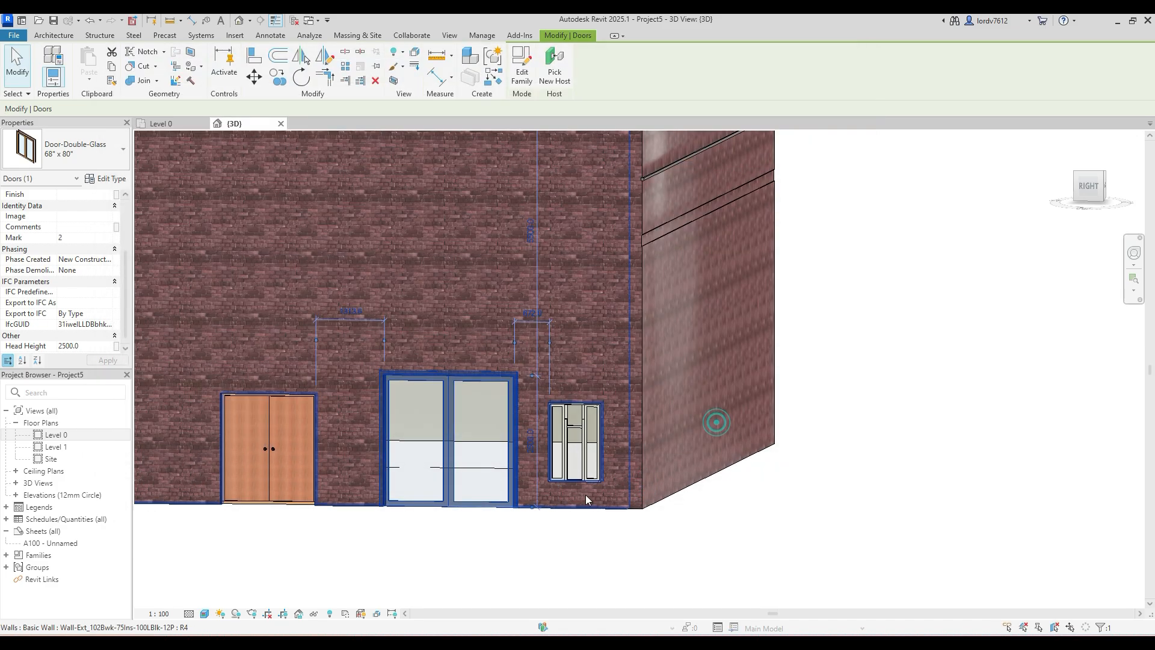
click(484, 545)
- Set the Trim Material of the double glass door's type to Metal, Sheeting Rails and apply the type change
scroll(462, 495, up, 2)
scroll(433, 361, up, 2)
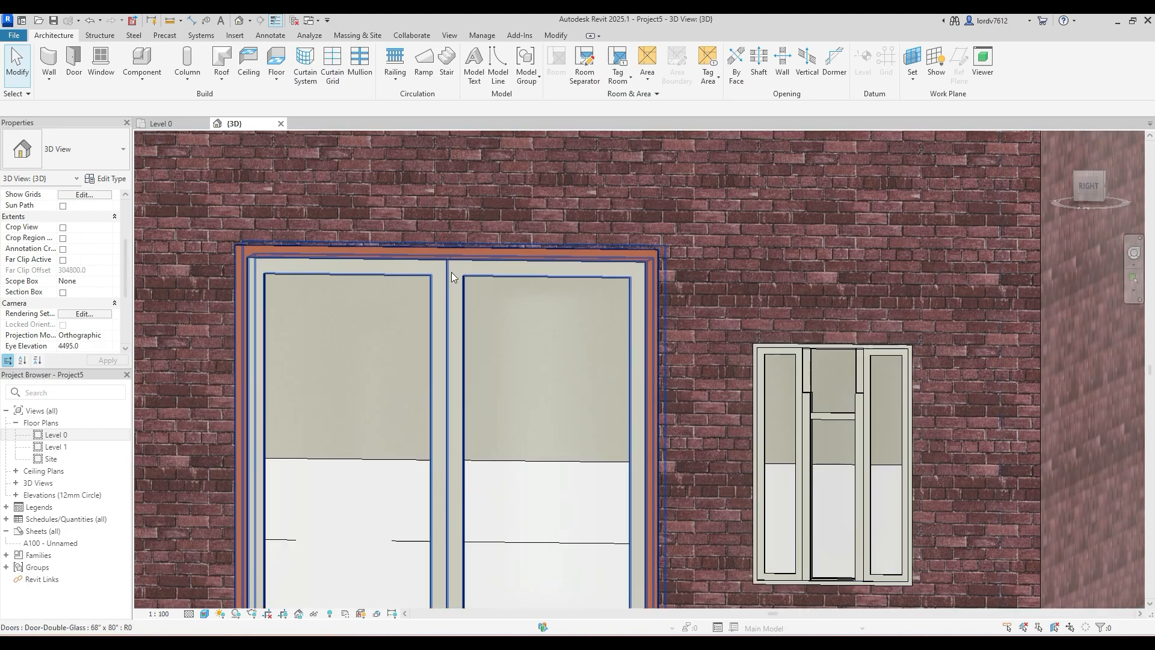
middle_drag(449, 369, 447, 196)
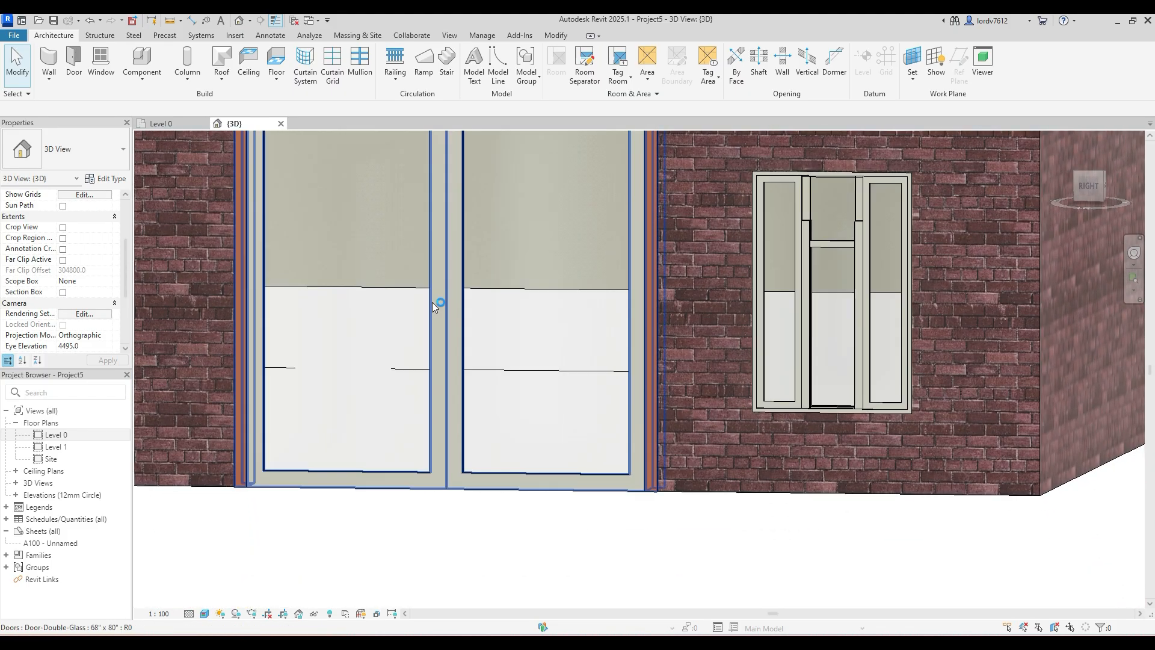
middle_drag(238, 204, 326, 353)
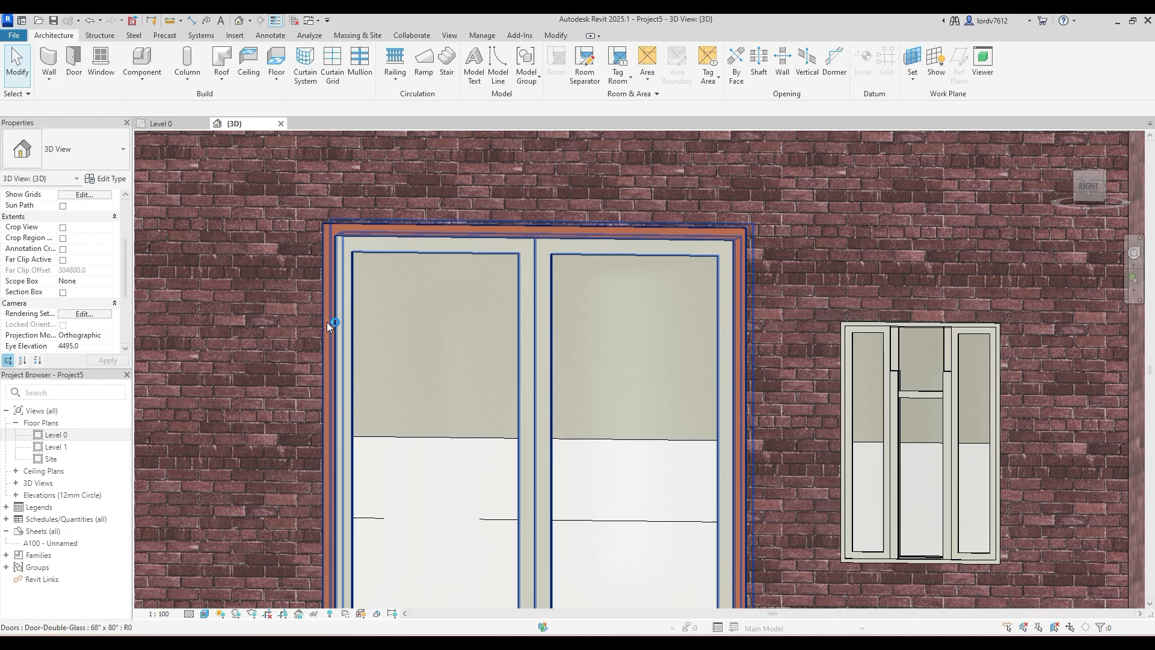
click(328, 325)
click(112, 181)
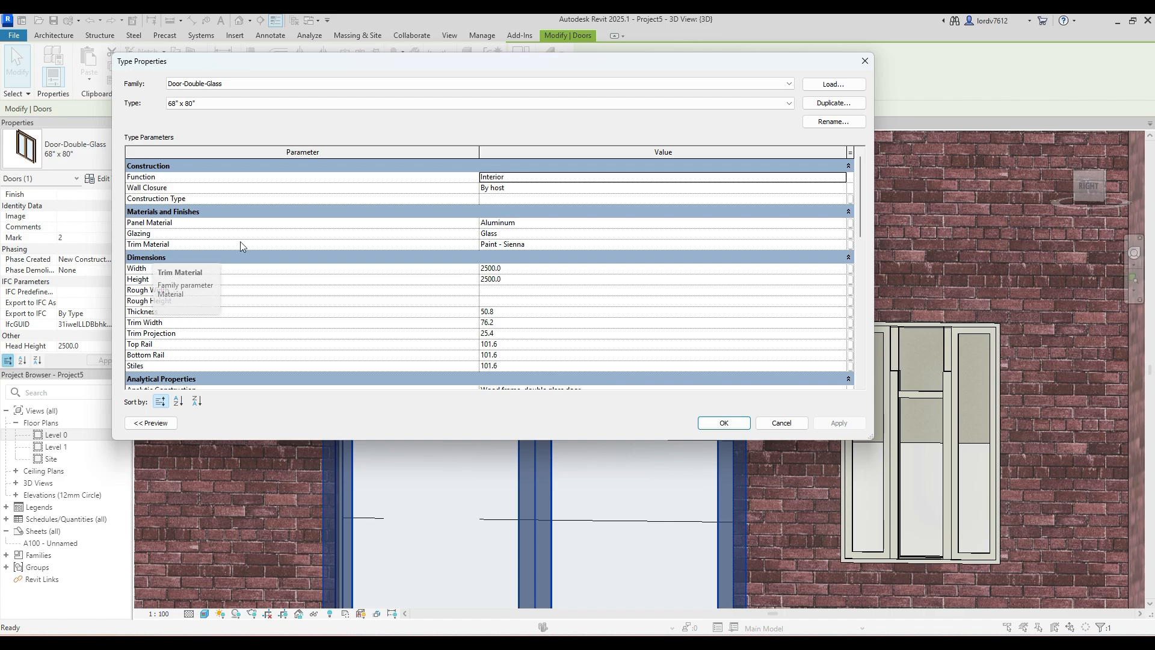
click(514, 244)
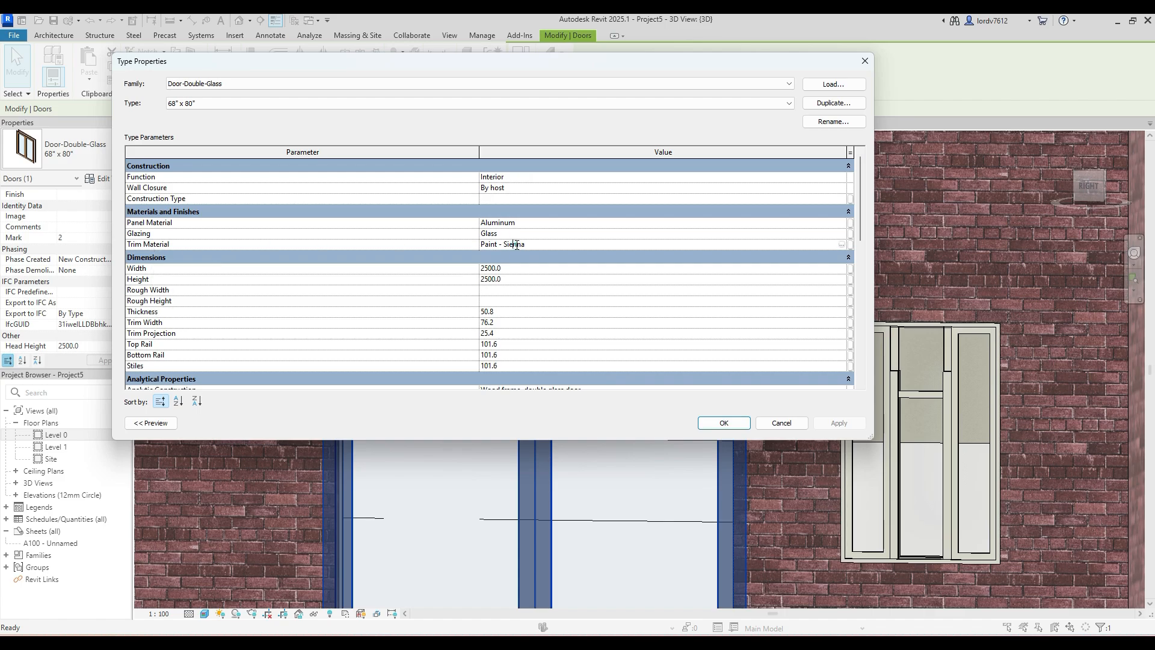
click(842, 247)
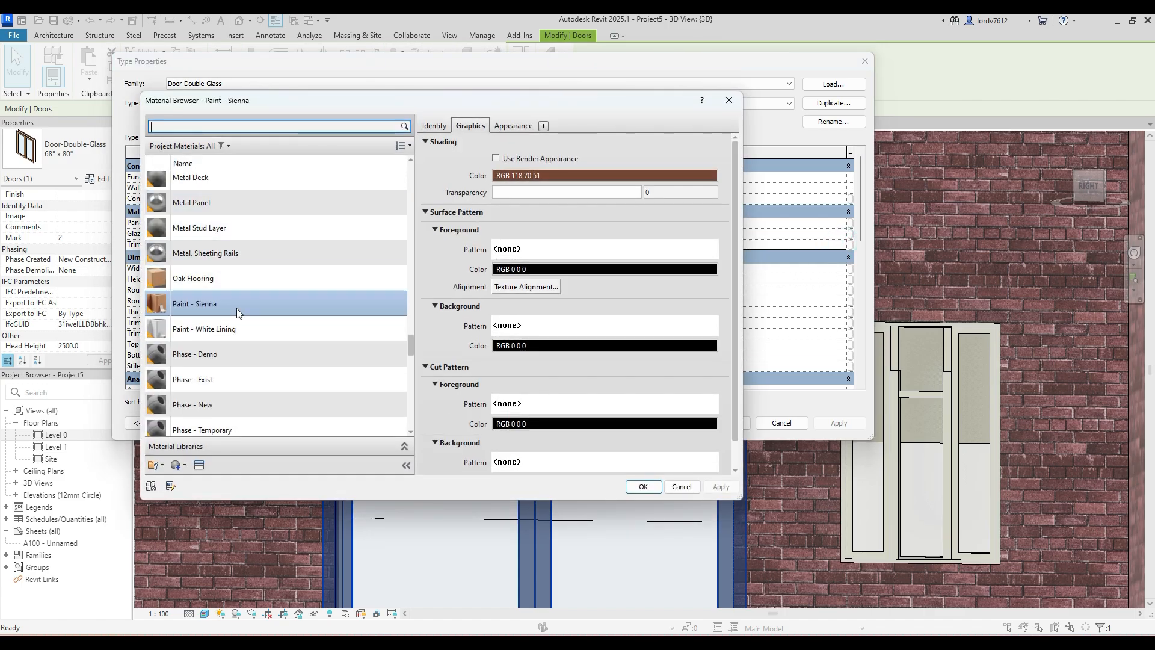
click(239, 259)
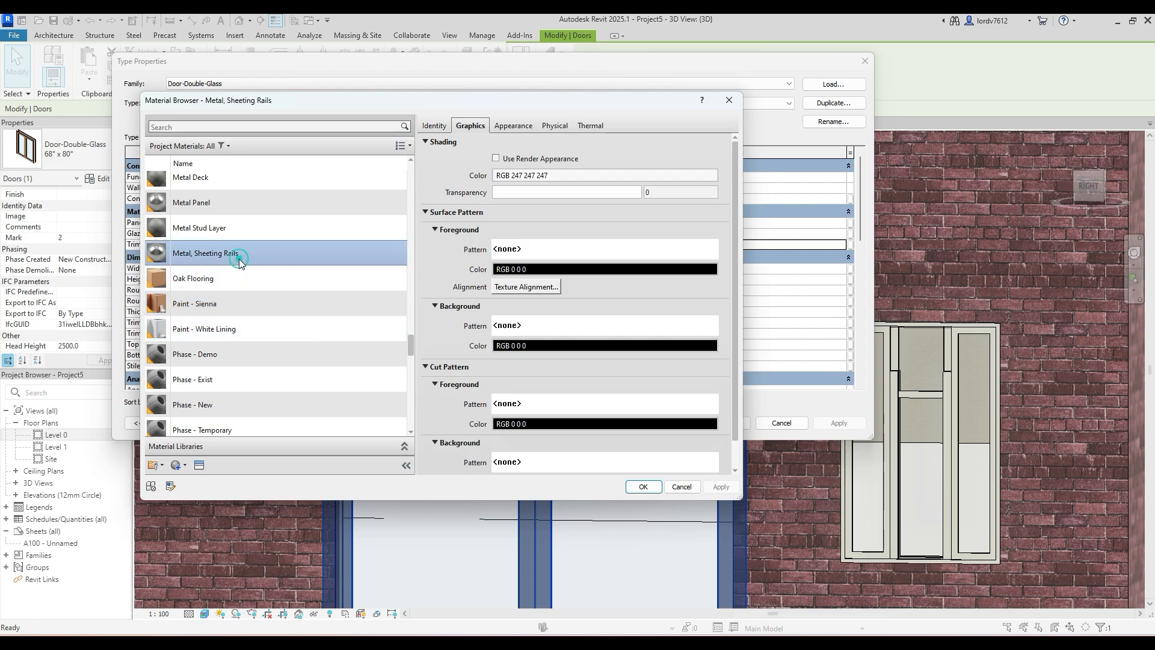
click(643, 487)
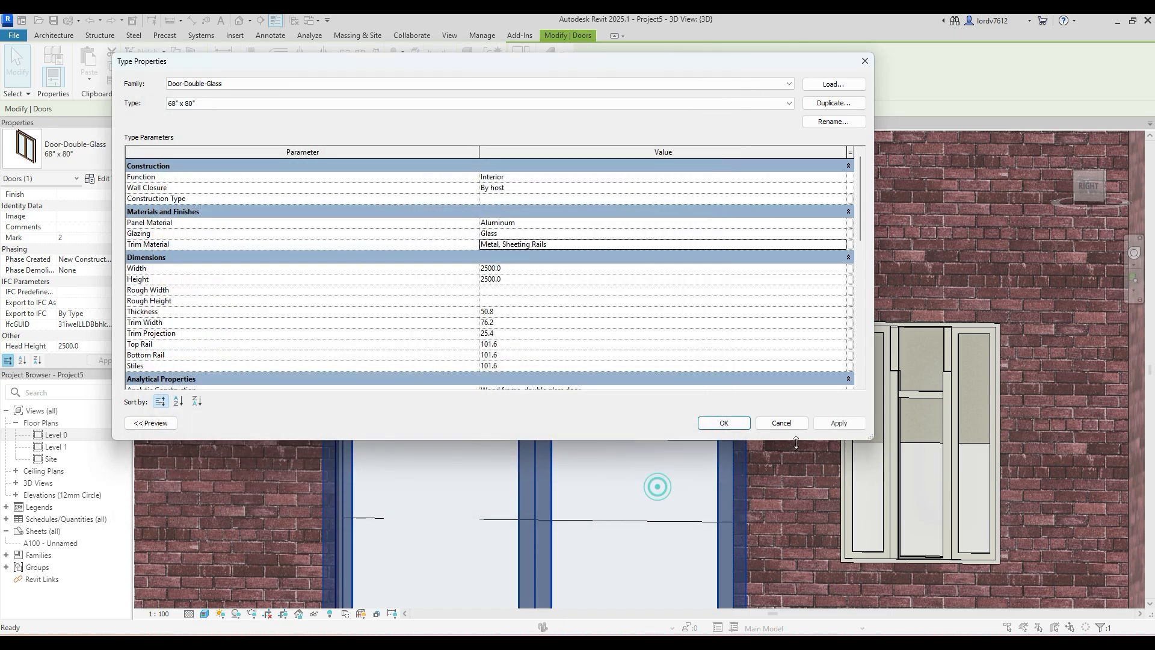
click(731, 427)
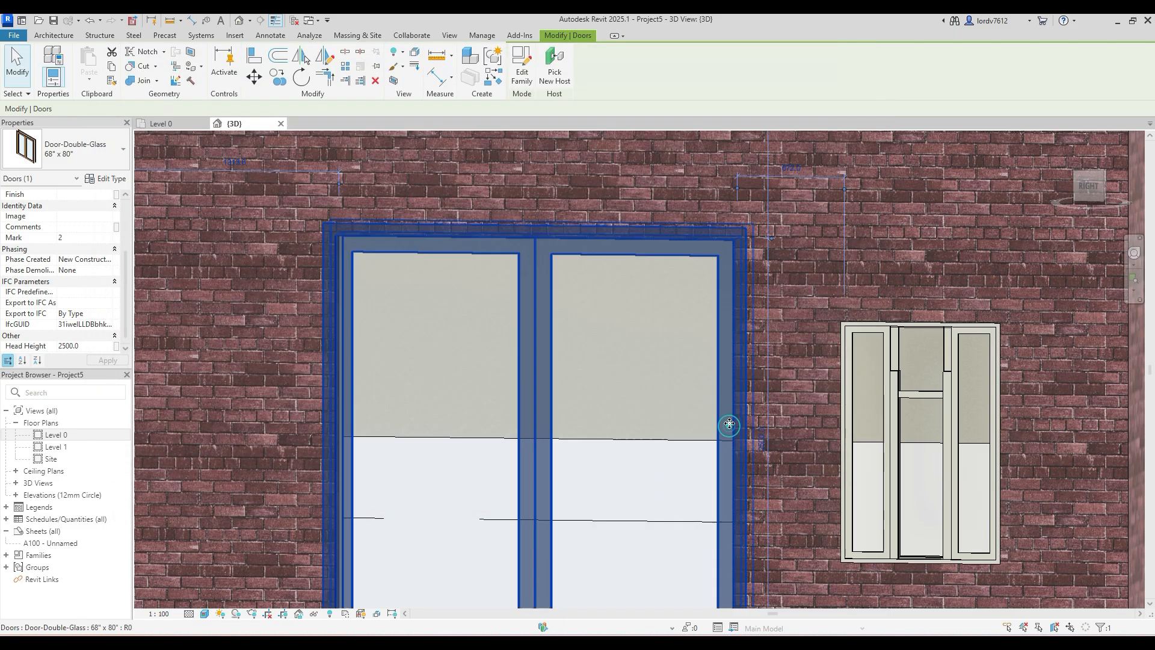
- Deselect the double glass door and examine its trim against the brick wall in the 3D view
scroll(668, 439, down, 2)
scroll(640, 485, down, 2)
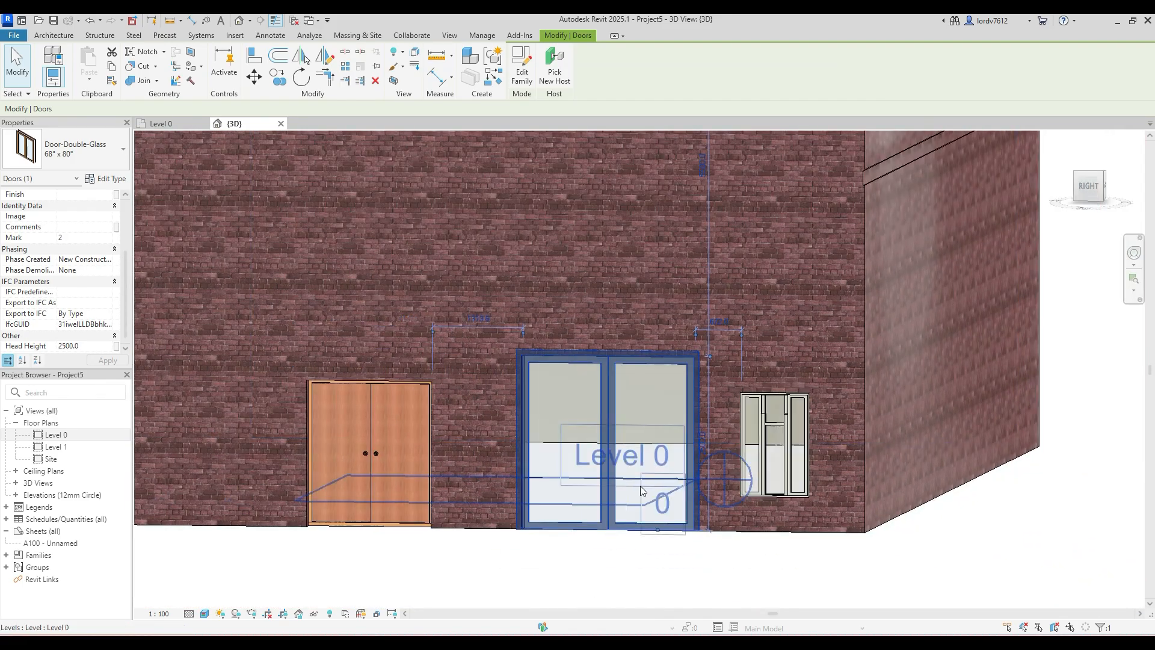
click(626, 562)
scroll(588, 420, up, 3)
scroll(561, 285, up, 5)
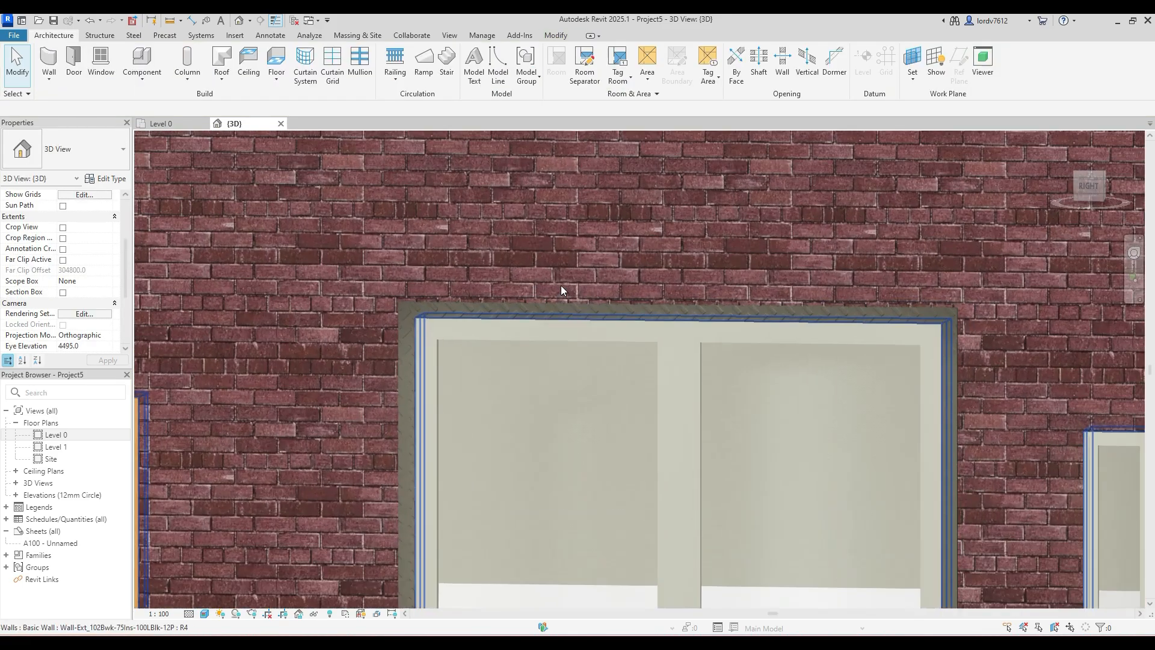
scroll(469, 337, down, 5)
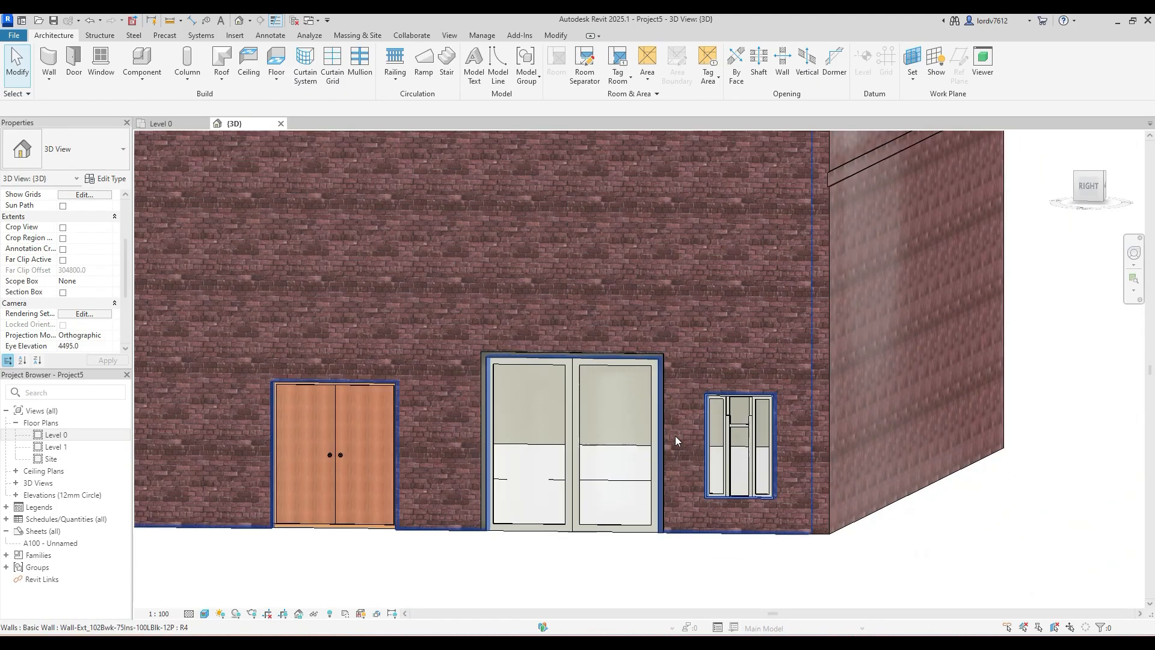
middle_drag(675, 436, 617, 340)
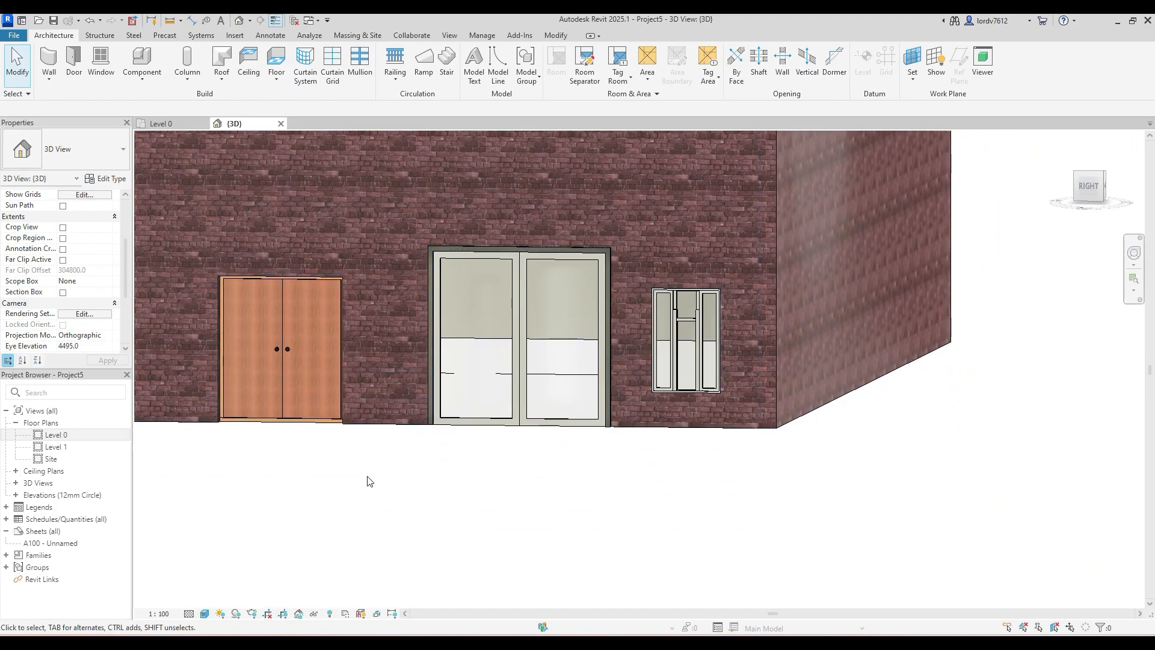
- Review the material and dimension type parameters of the exterior double flush door, and leave them without editing
scroll(319, 474, down, 4)
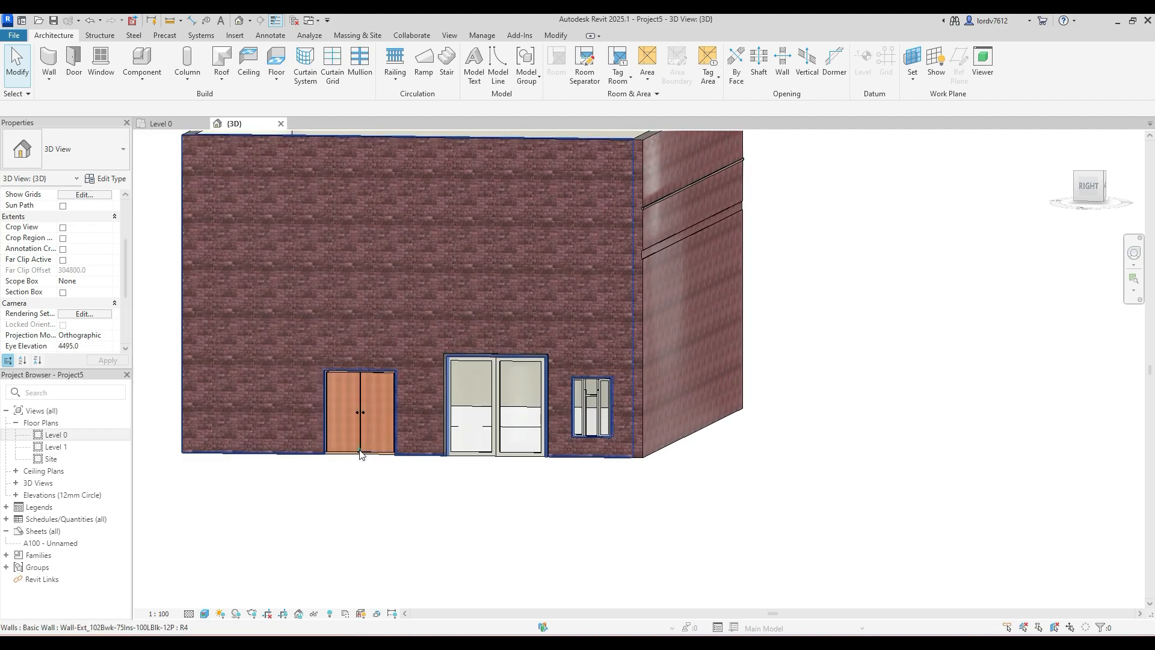
click(359, 455)
click(357, 483)
click(360, 449)
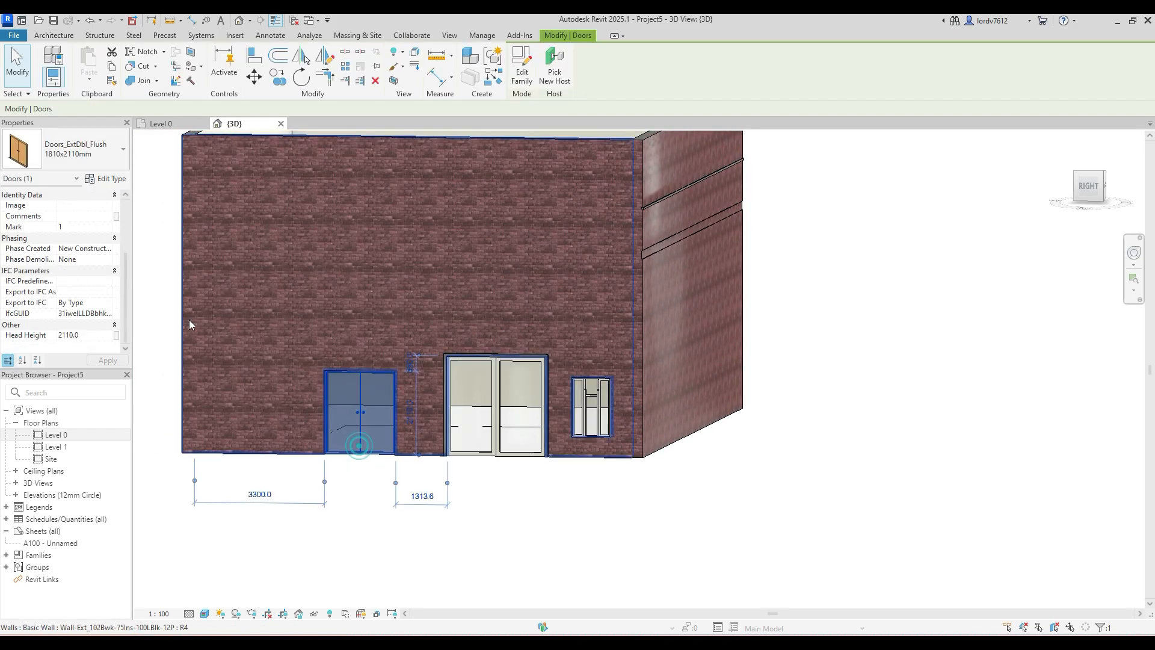
click(105, 179)
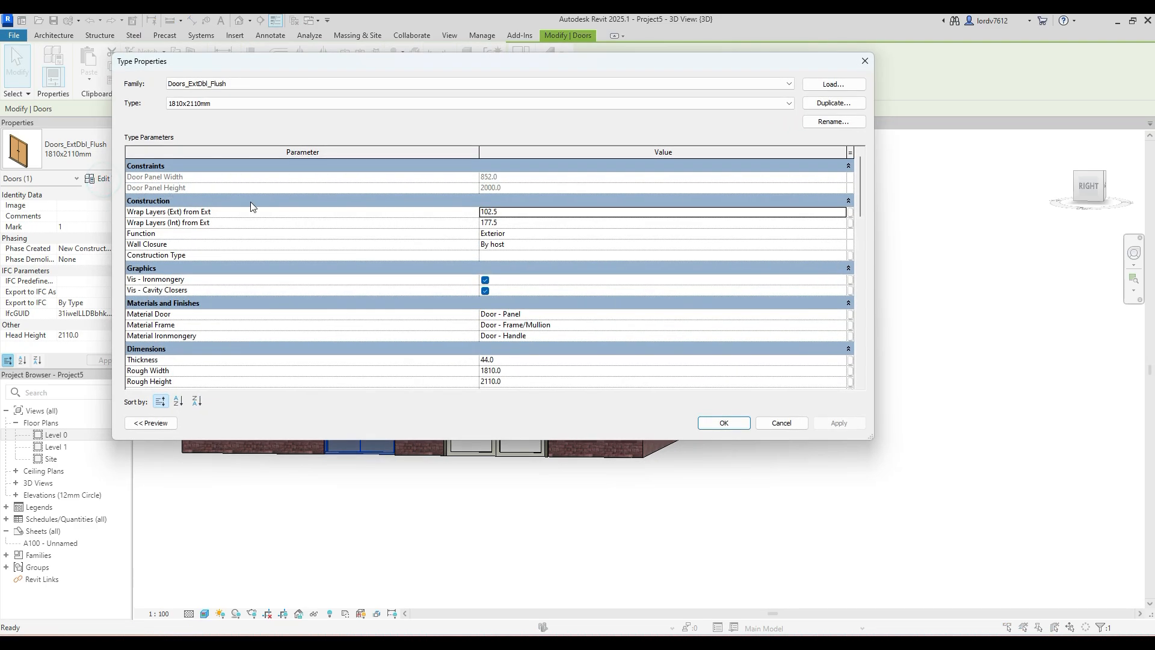
scroll(521, 223, down, 5)
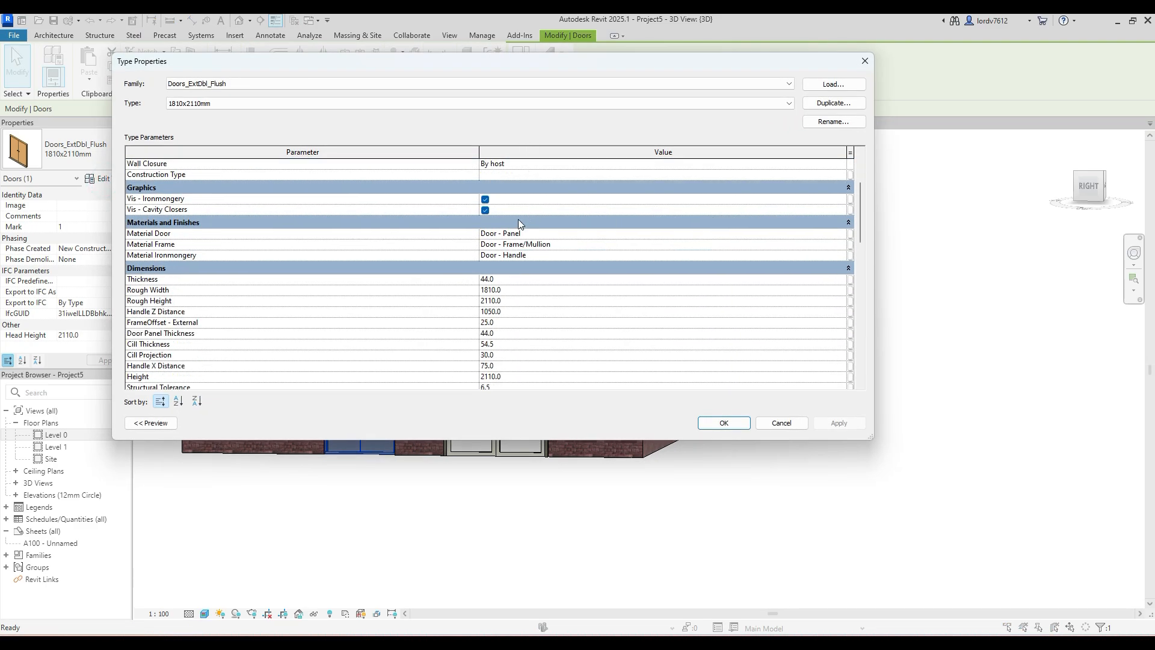
scroll(505, 247, up, 2)
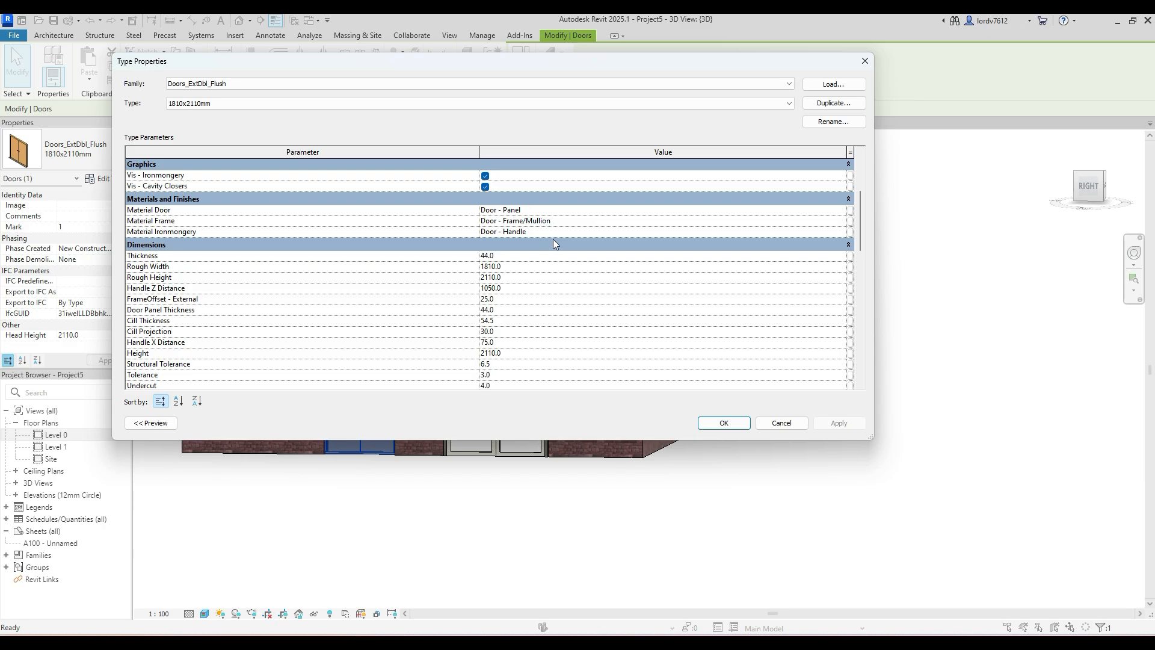
scroll(557, 274, down, 1)
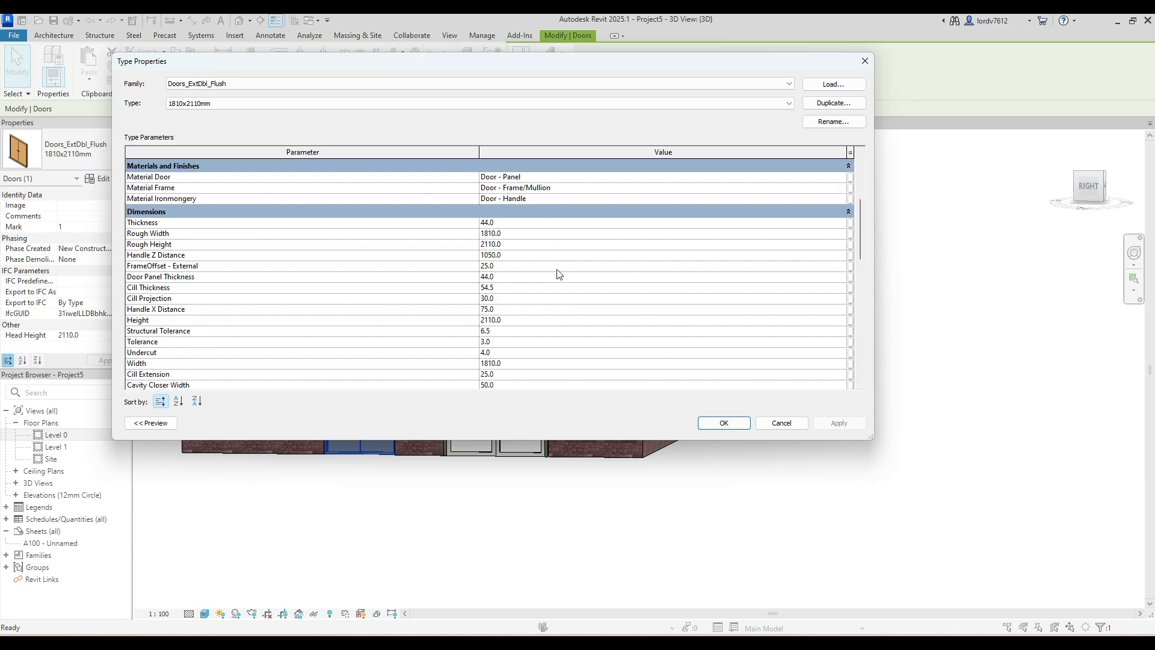
click(864, 61)
click(447, 517)
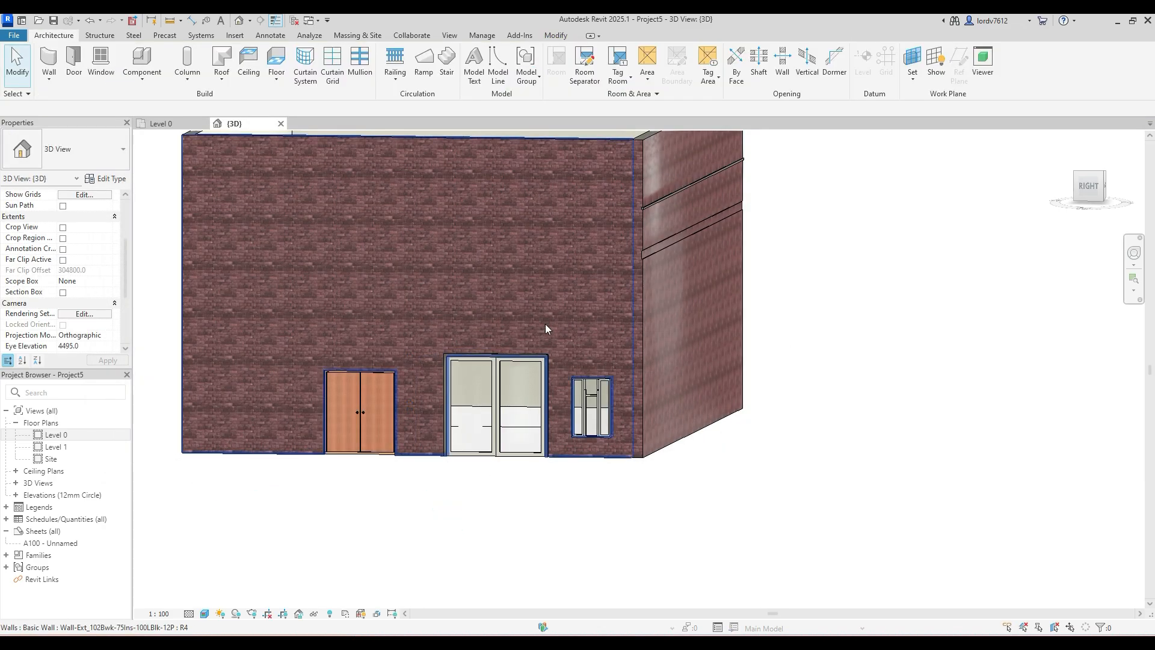
click(515, 363)
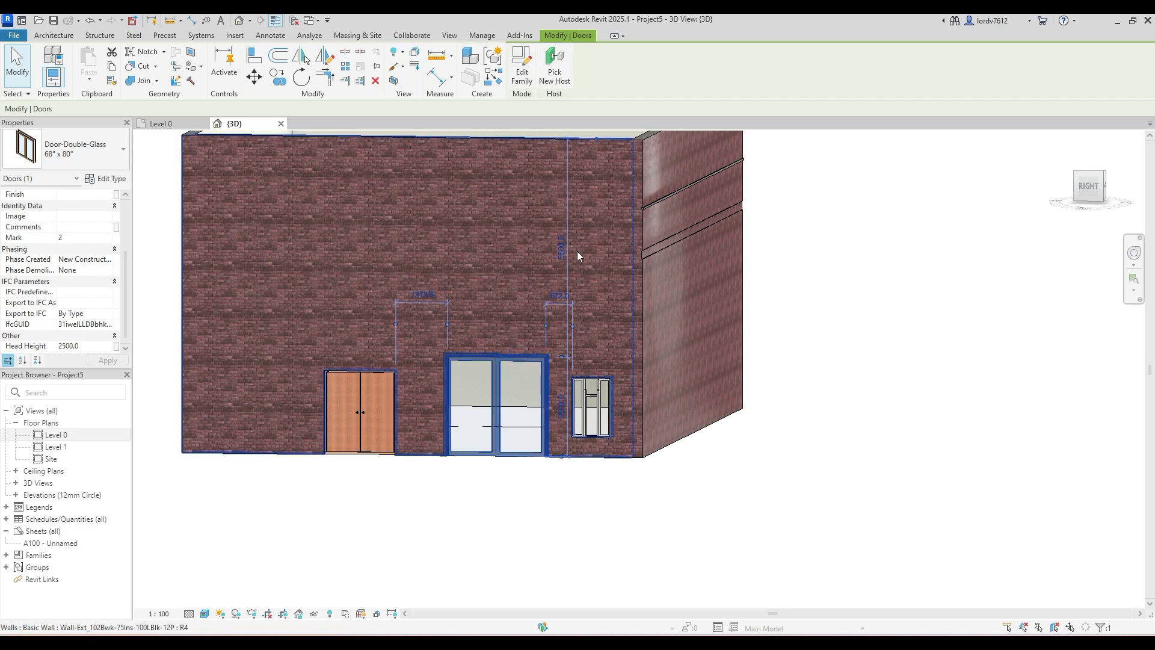
click(438, 477)
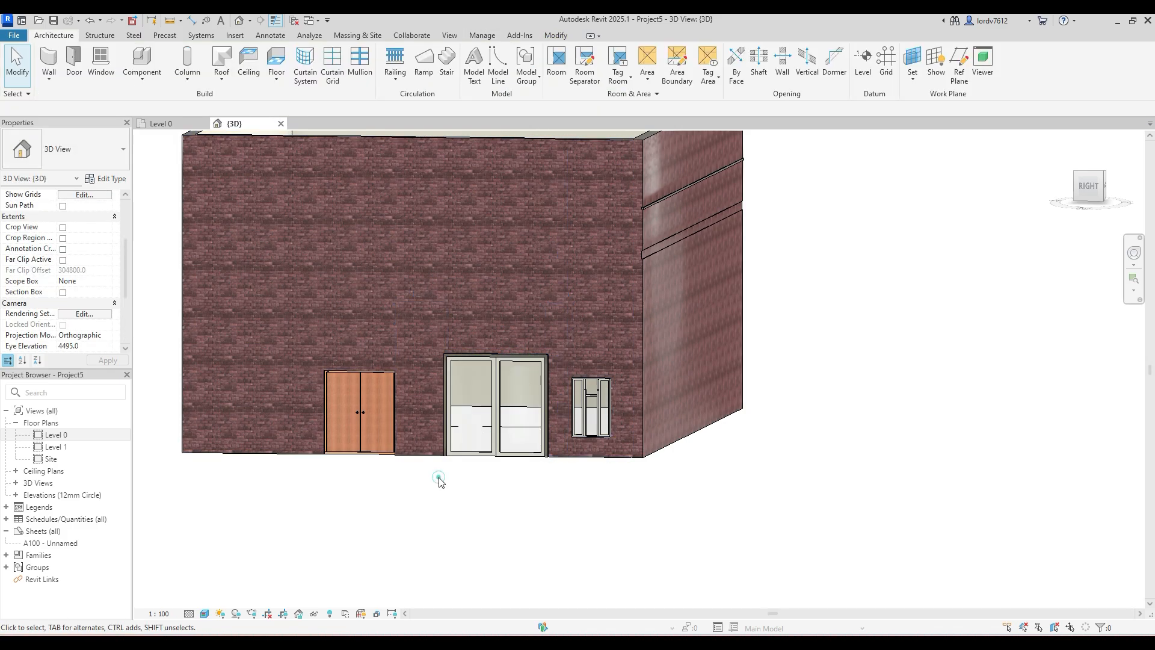
- Browse to the Doors folder of the US family library from door placement, and leave without loading a family
click(71, 60)
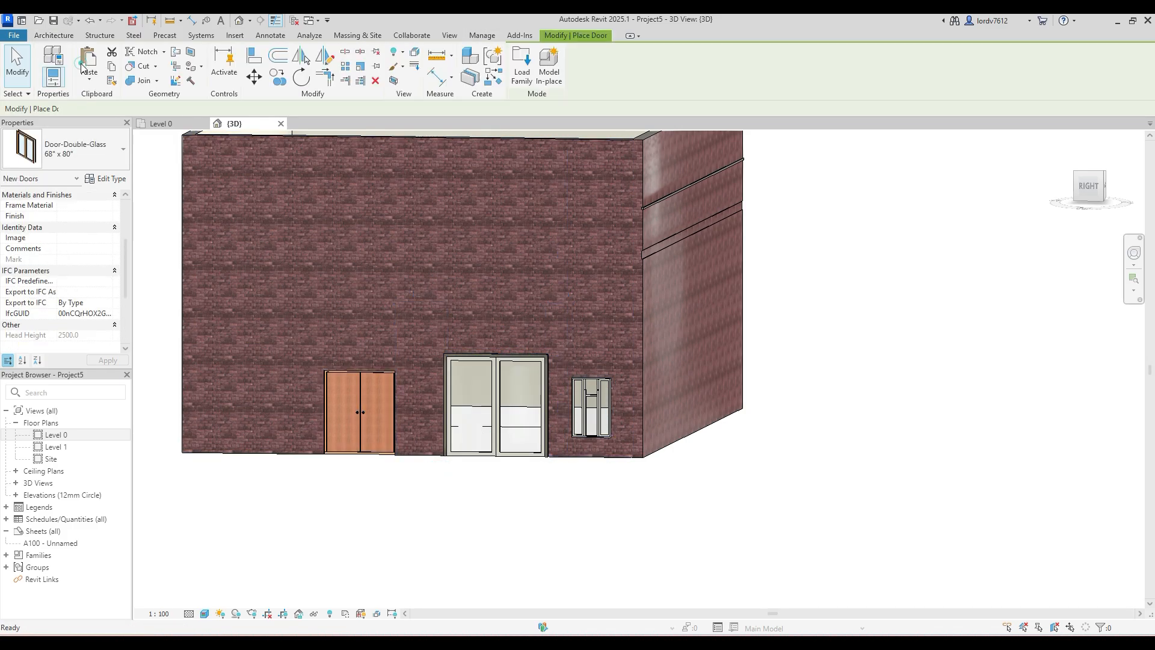
click(530, 67)
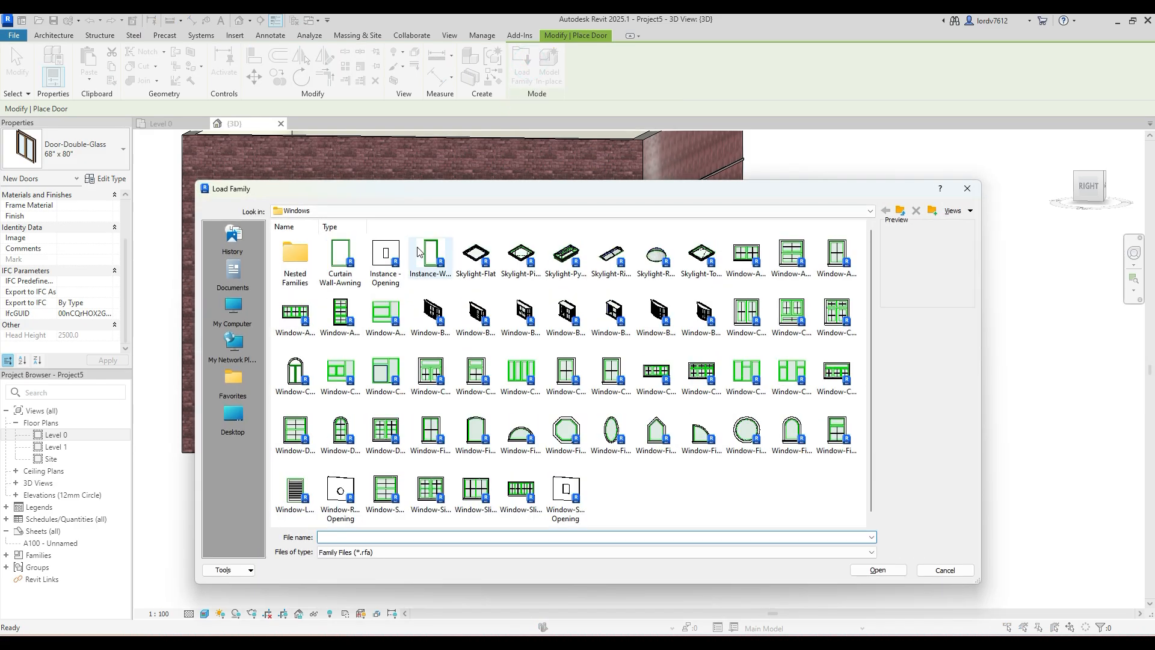
click(766, 213)
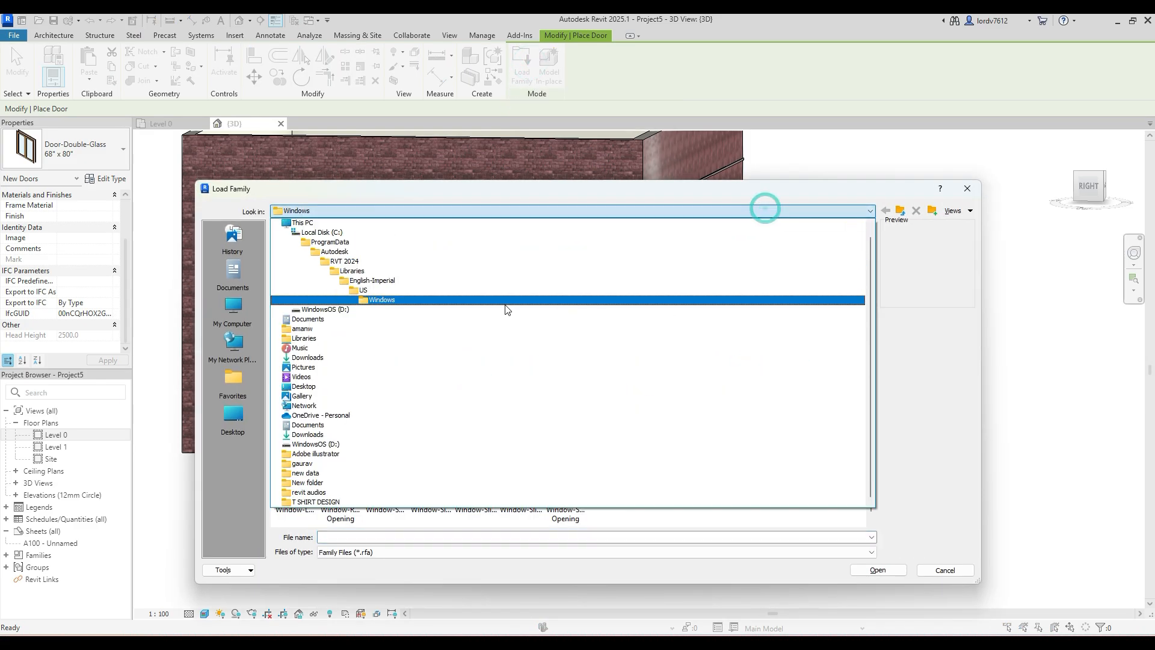
click(472, 290)
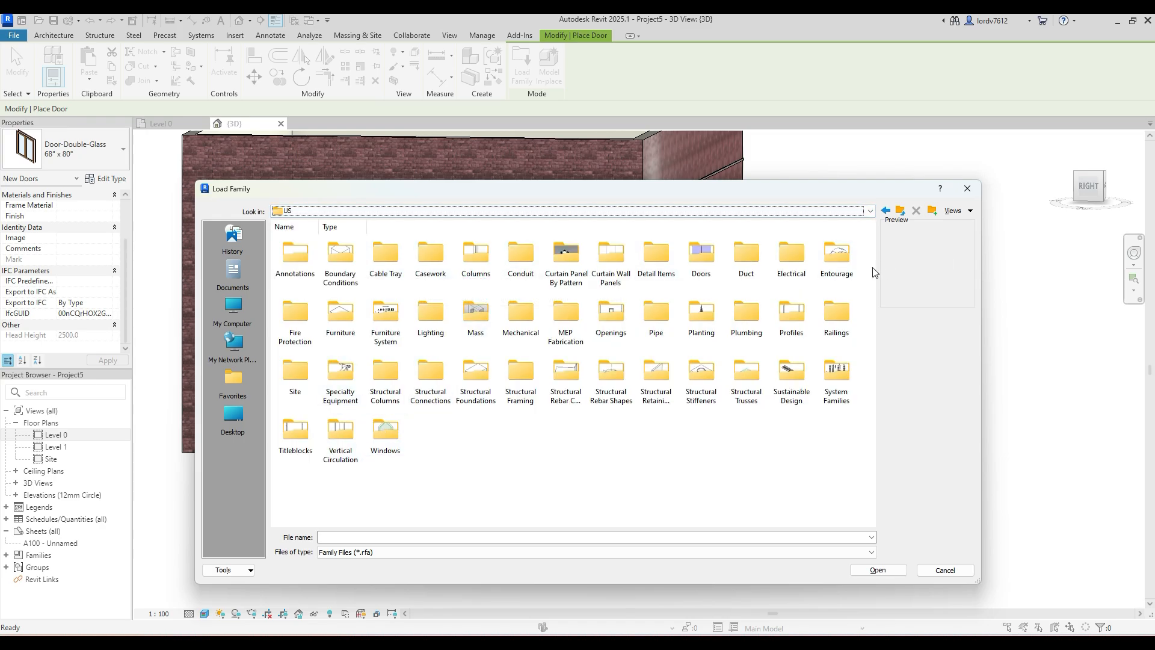
double_click(703, 260)
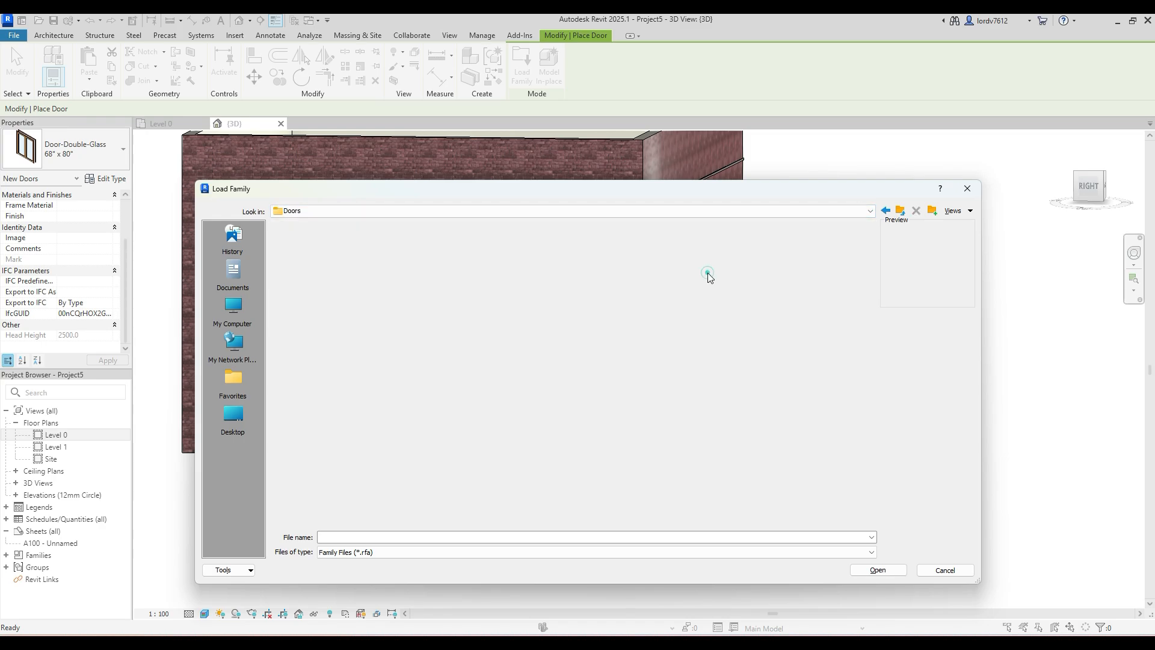
click(963, 191)
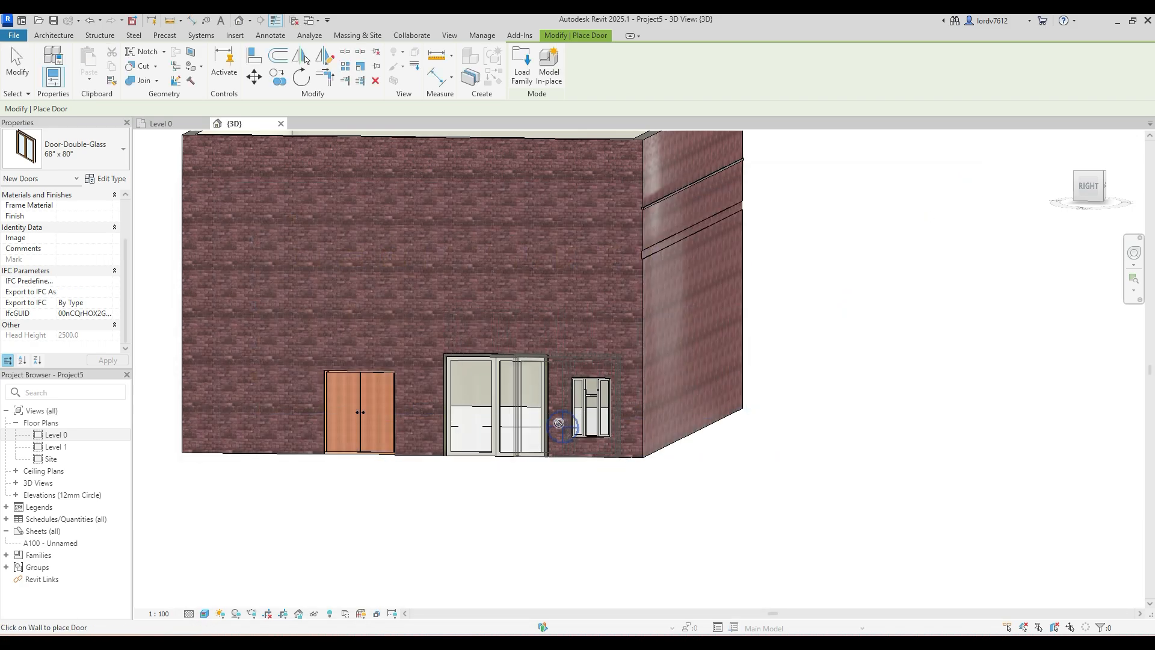
key(Escape)
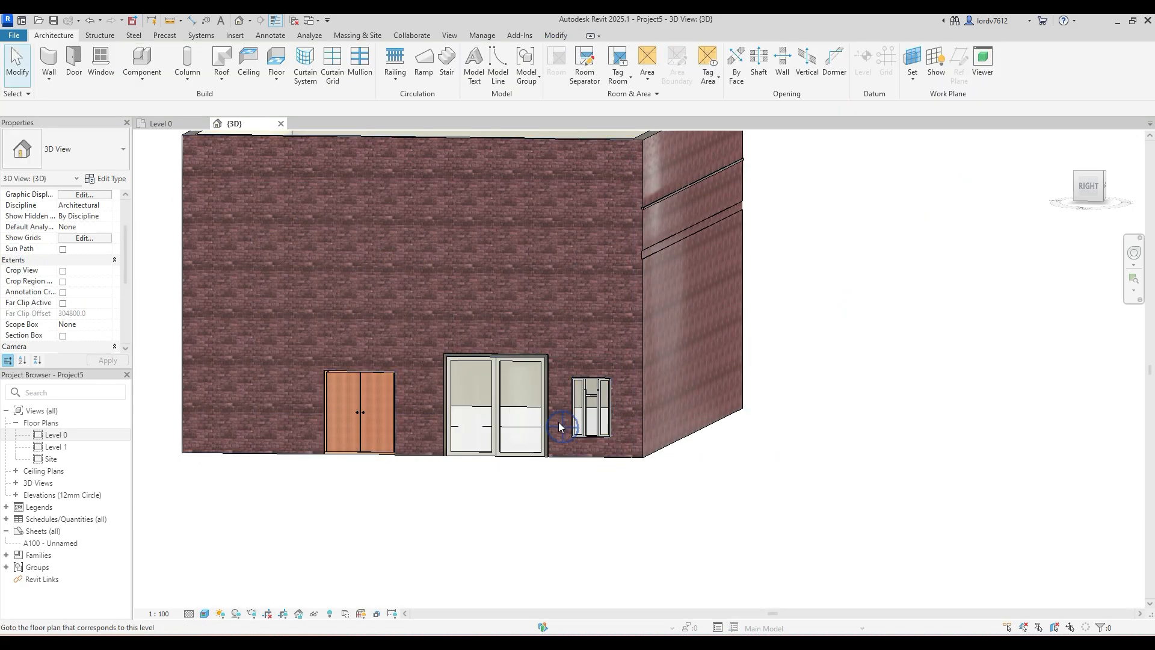
click(531, 456)
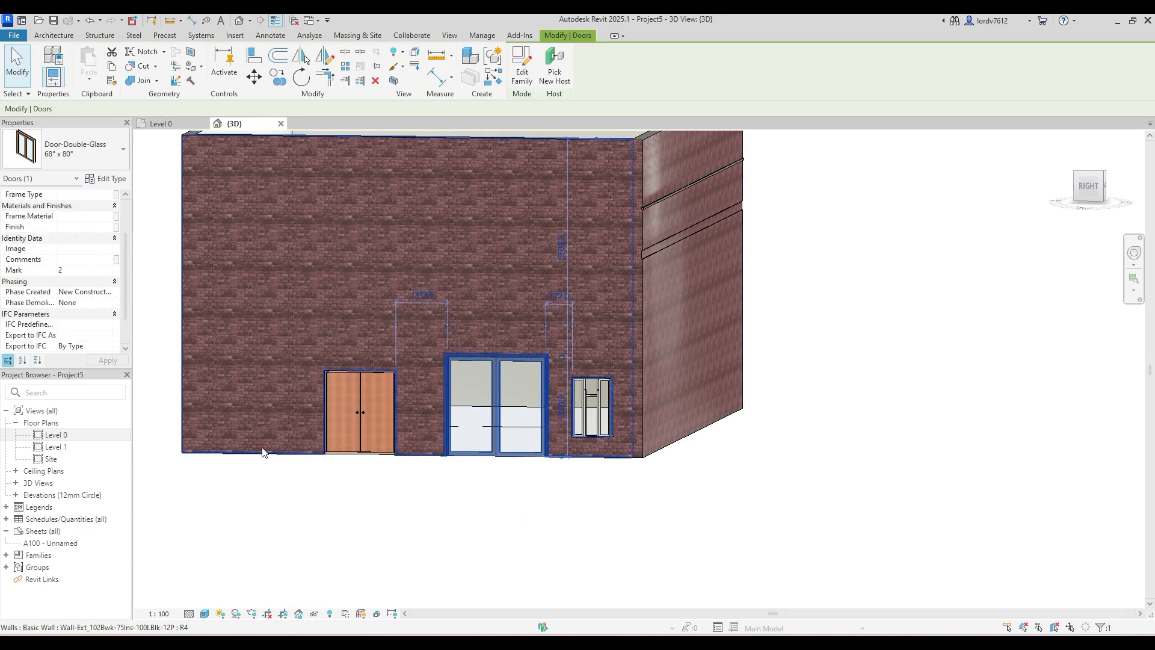
click(406, 508)
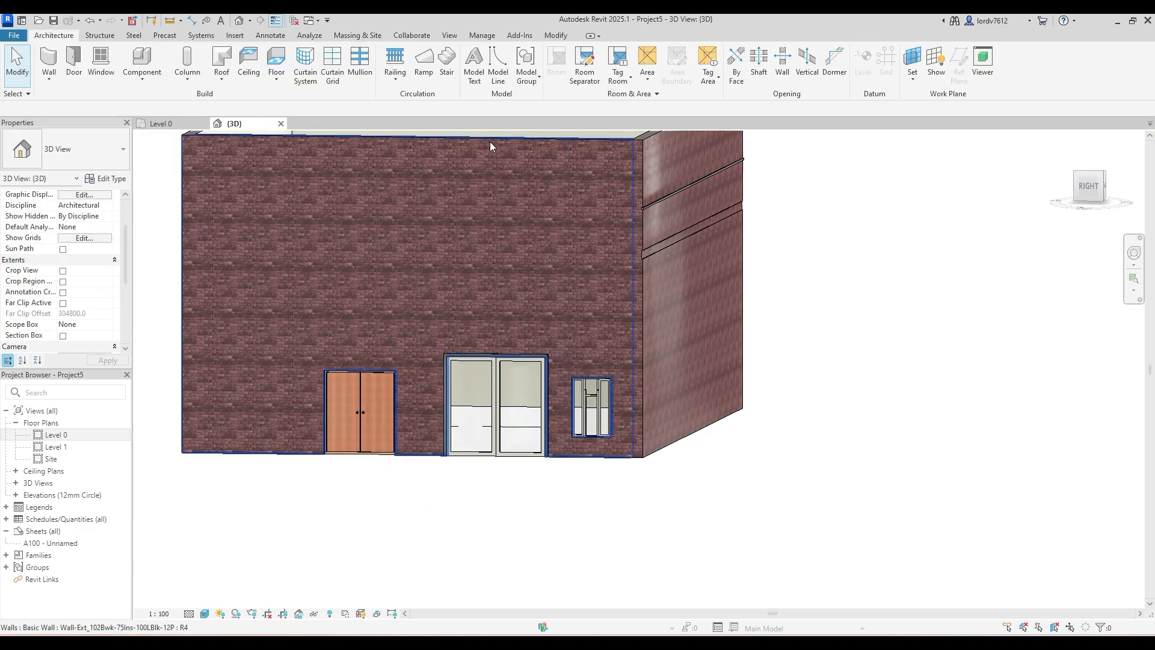
- Start an in-place window model from window placement, accepting the name Windows 1
click(100, 60)
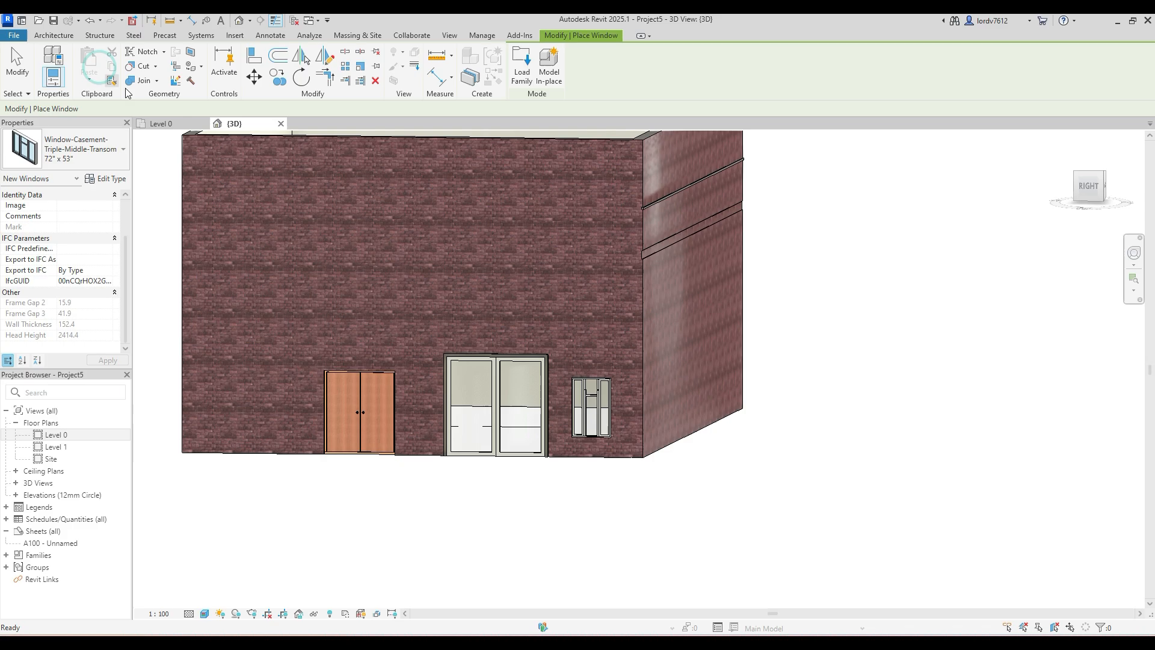
click(546, 72)
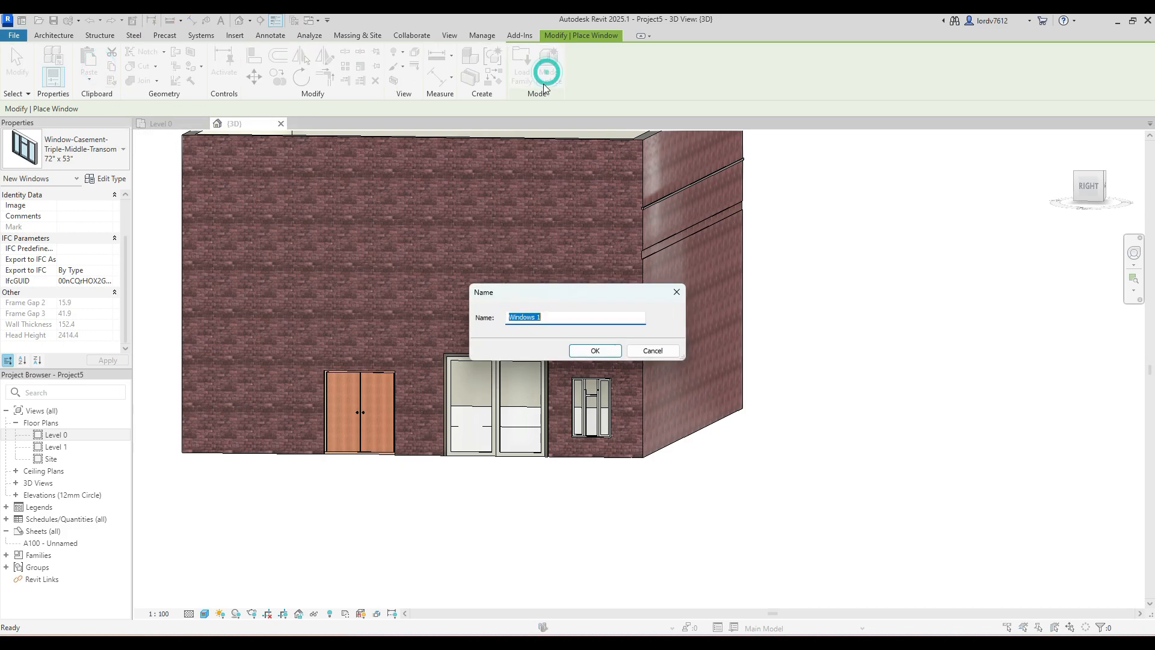
click(604, 353)
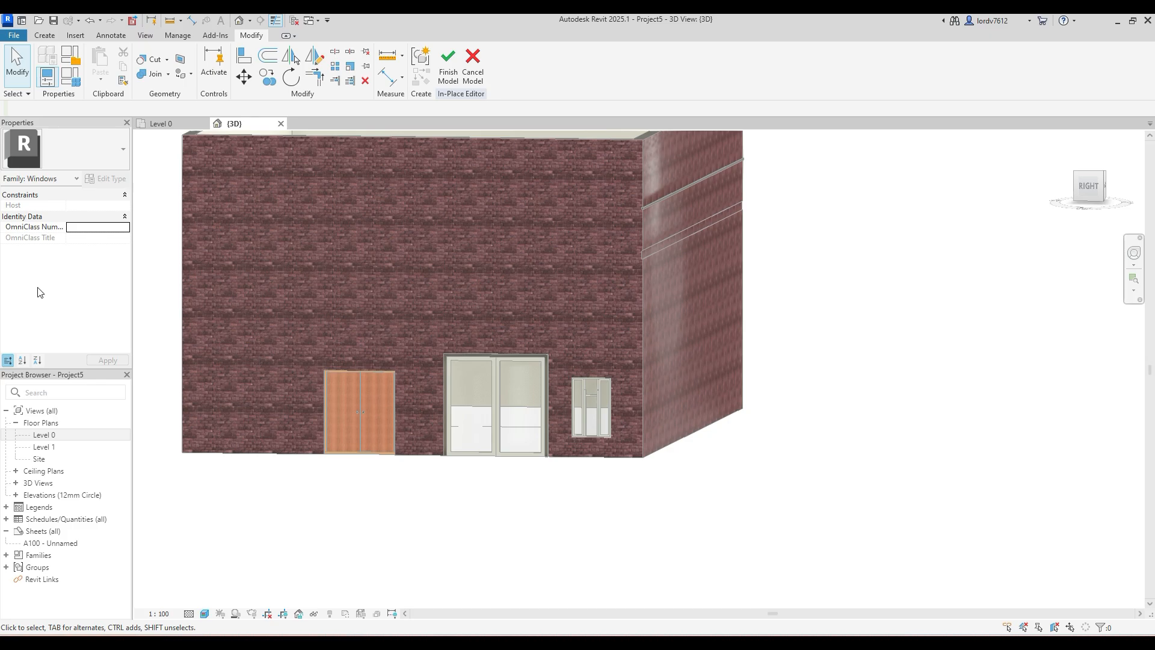
middle_drag(207, 328, 281, 313)
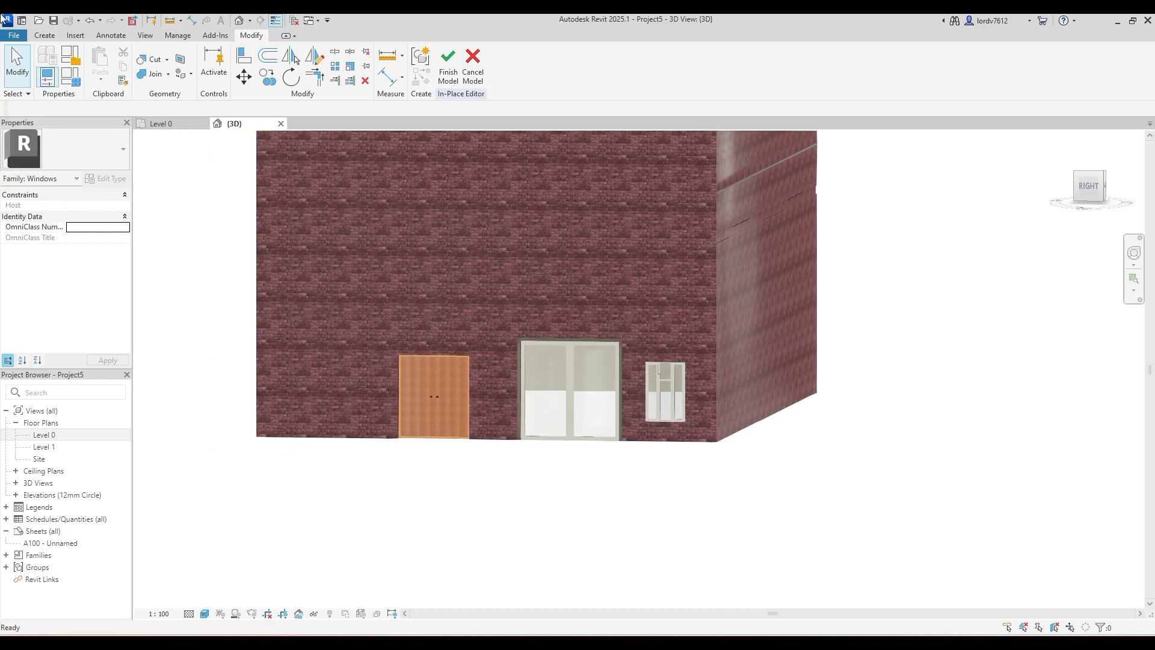
- Review the in-place editor's tools for creating forms, inserting, annotating, viewing, managing and modifying
click(59, 37)
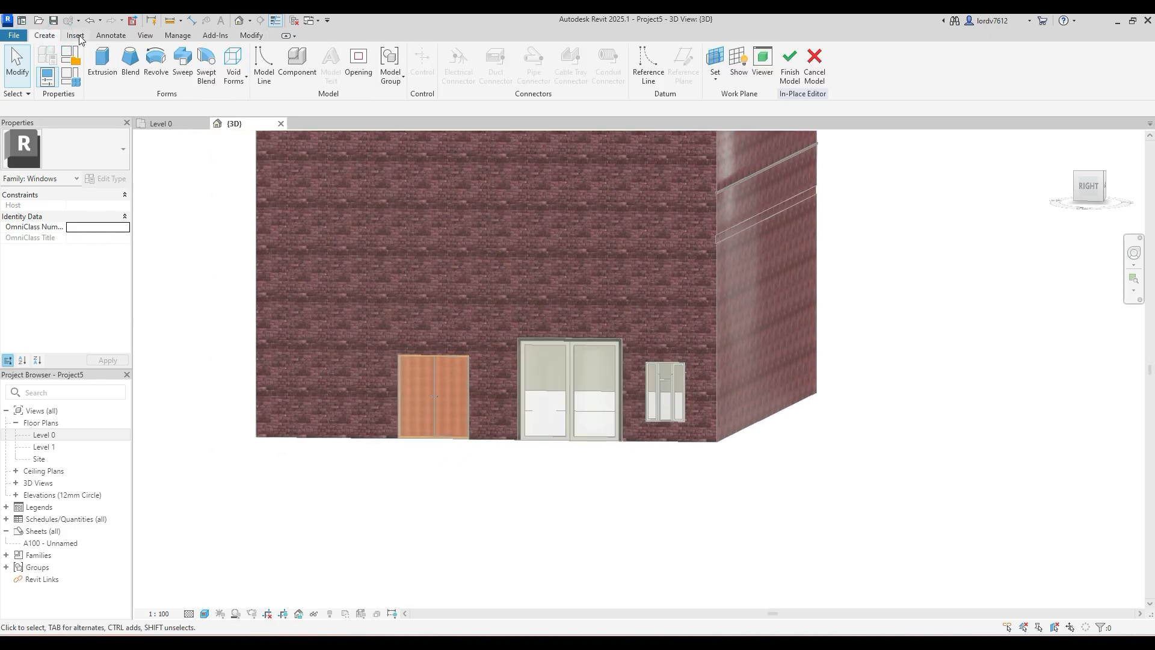
click(76, 36)
click(93, 37)
click(39, 35)
click(76, 36)
click(111, 35)
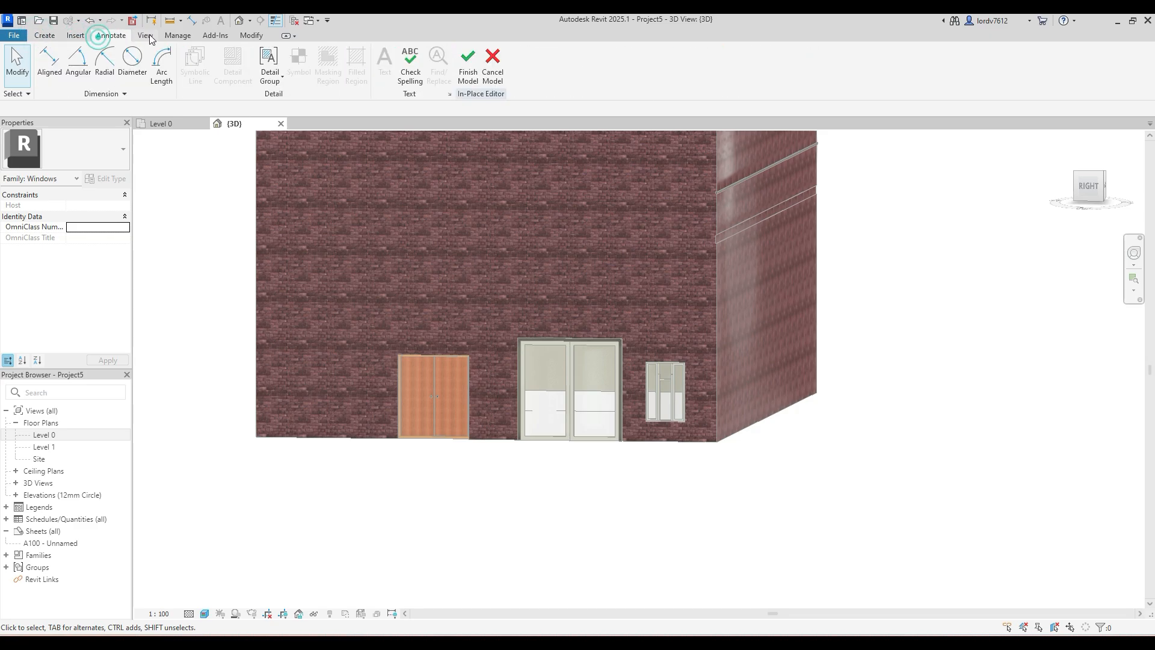
click(150, 35)
click(178, 36)
click(251, 36)
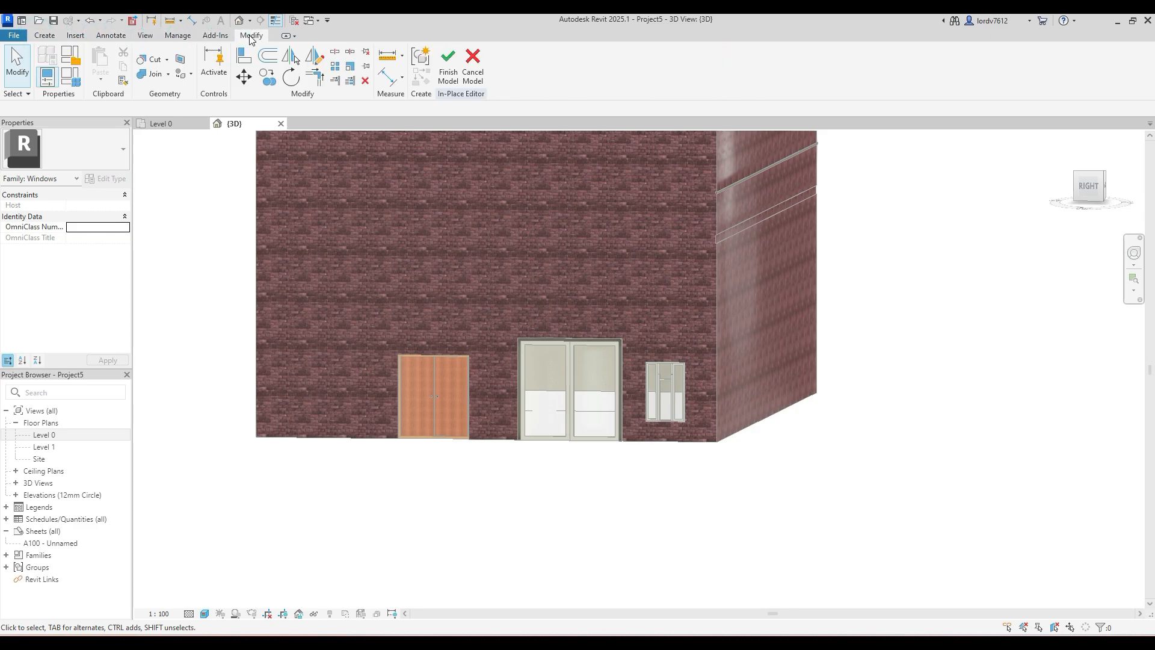
click(48, 40)
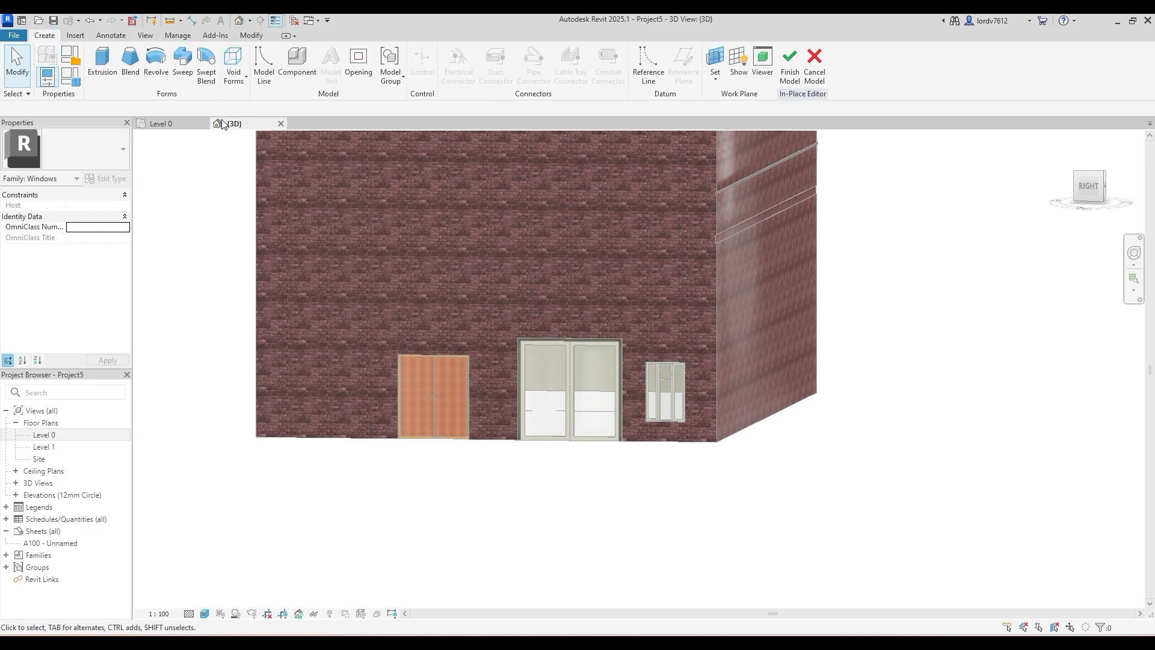
- Finish the in-place window model and accept the deletion of its empty family
click(794, 73)
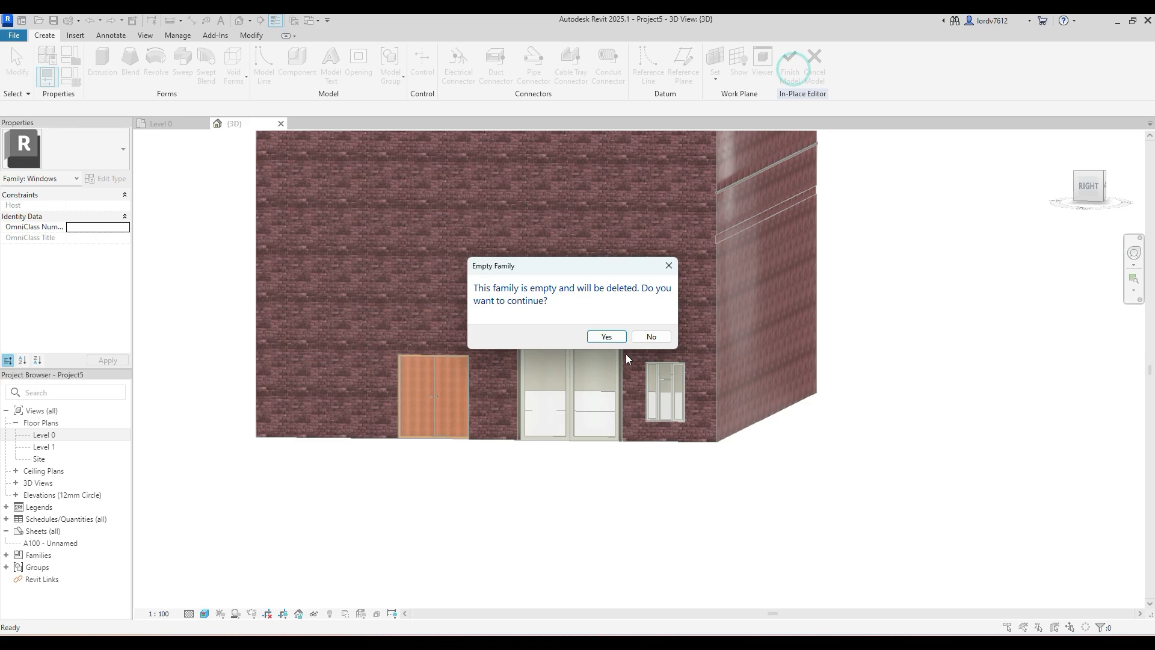
click(608, 338)
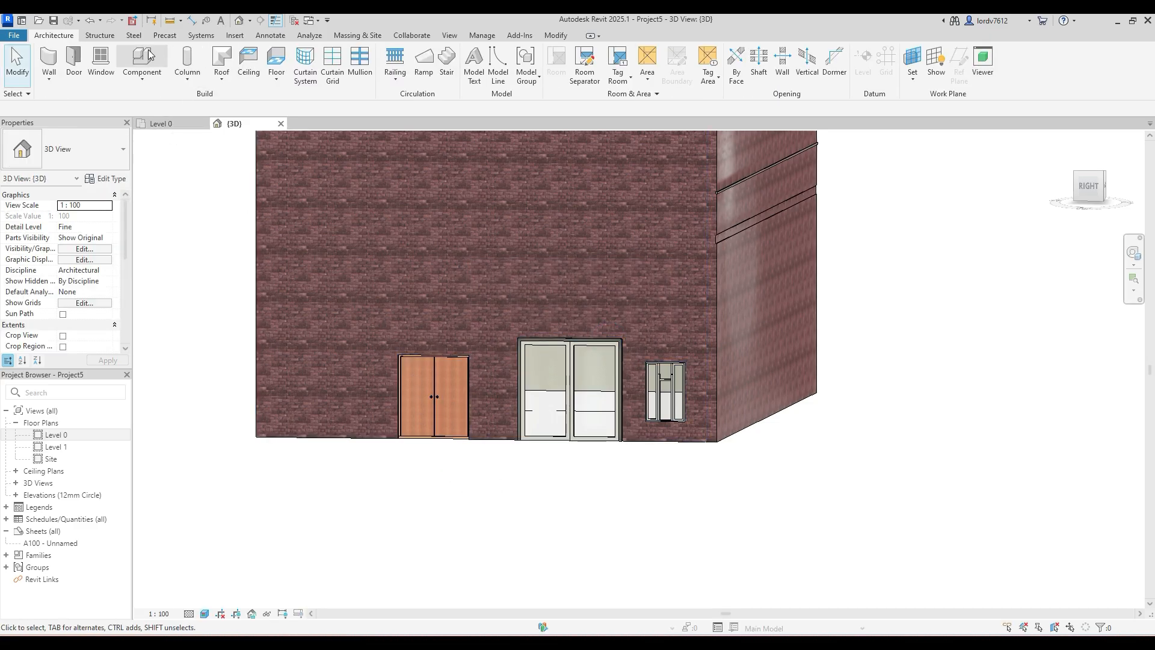
scroll(574, 415, down, 2)
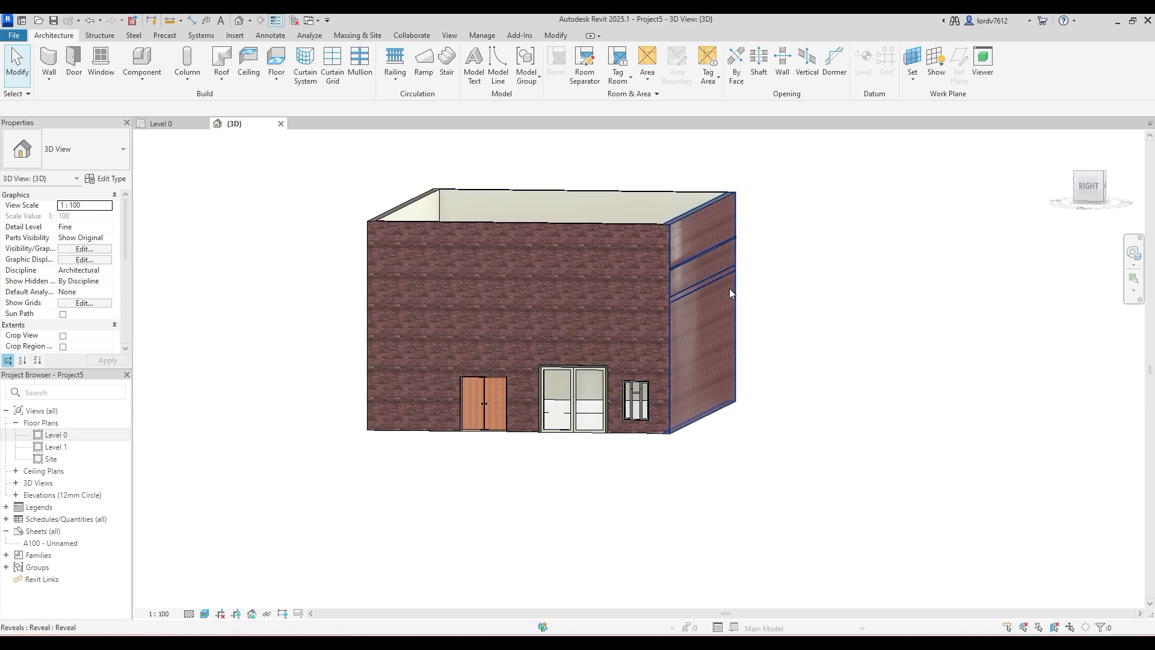
shift+middle_drag(728, 315, 422, 368)
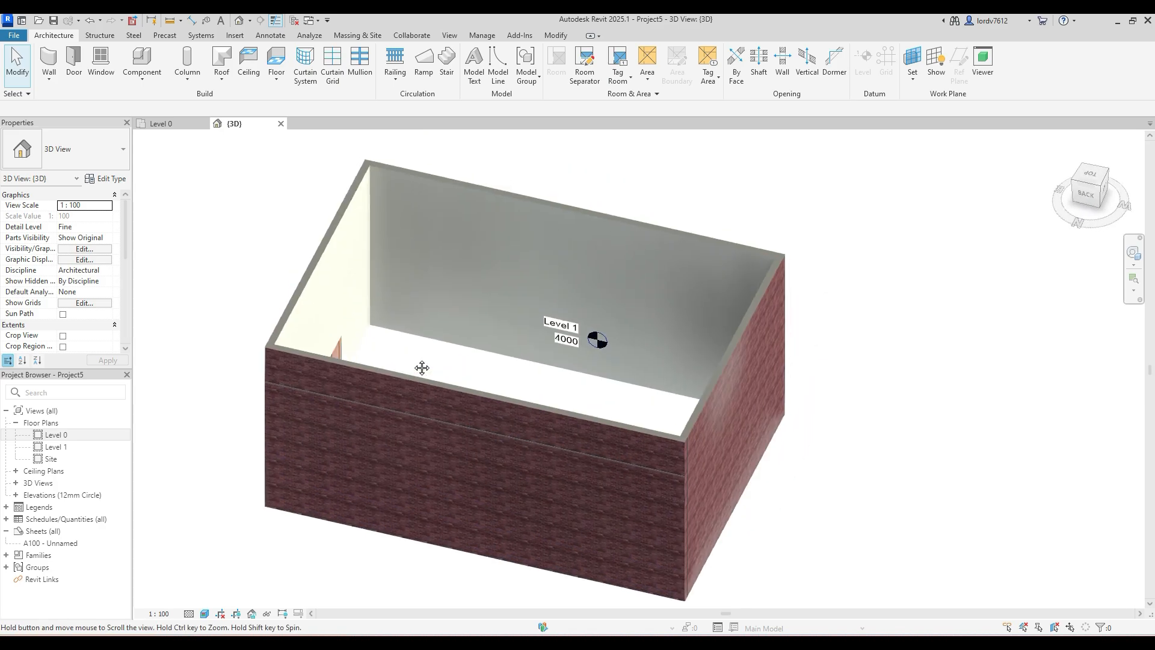
- Start placing a component and examine the available desk, generic model, parking, tree, support and termination types
click(150, 80)
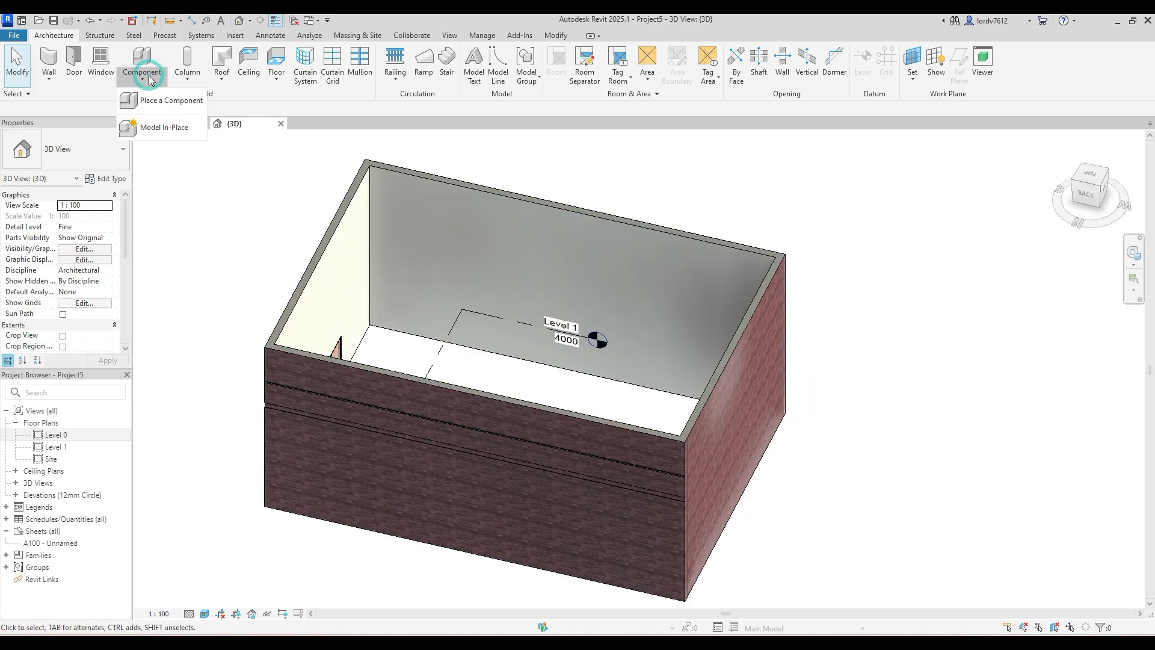
click(149, 75)
click(159, 101)
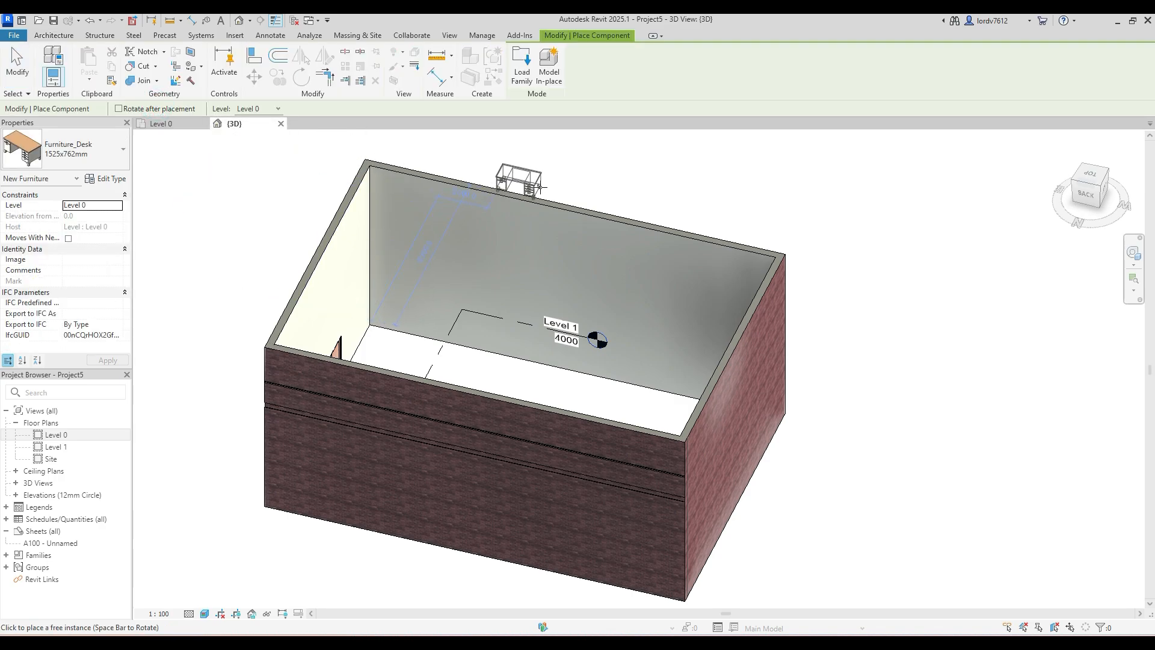
click(96, 159)
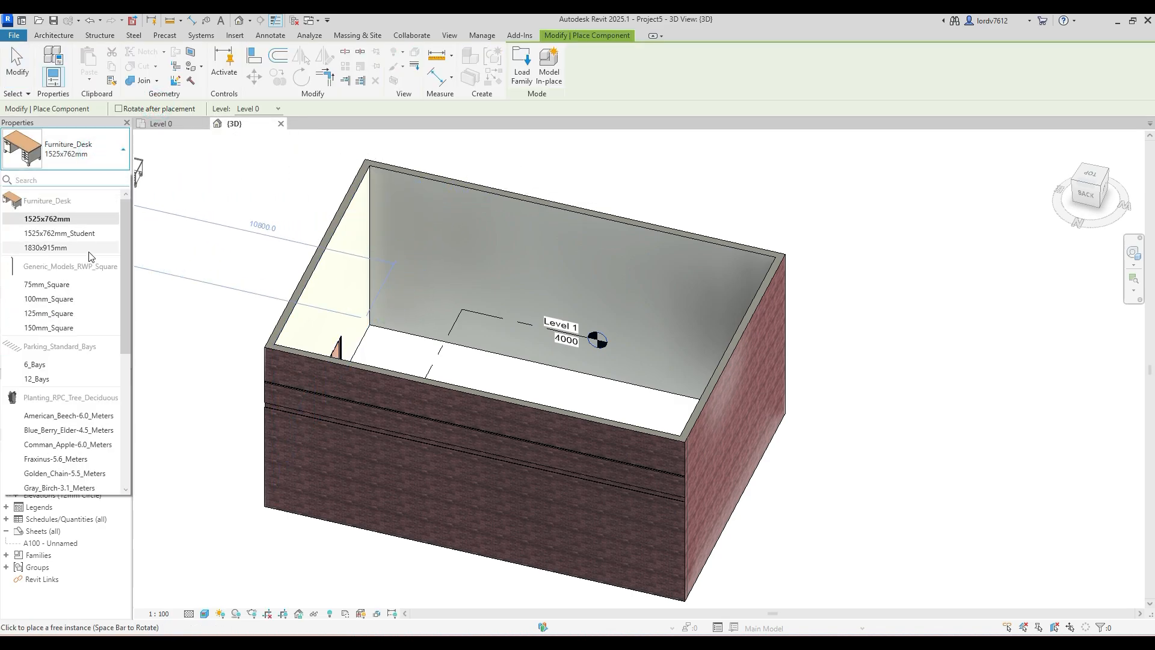
scroll(91, 256, down, 4)
scroll(88, 261, up, 3)
scroll(85, 258, up, 2)
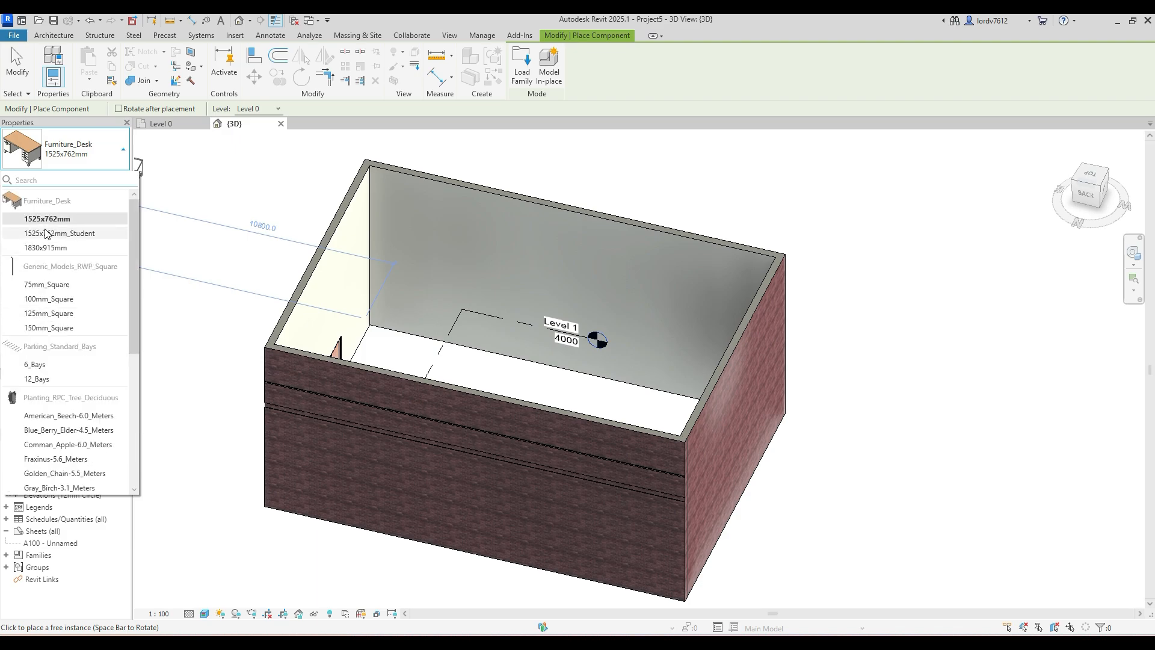
scroll(95, 261, down, 3)
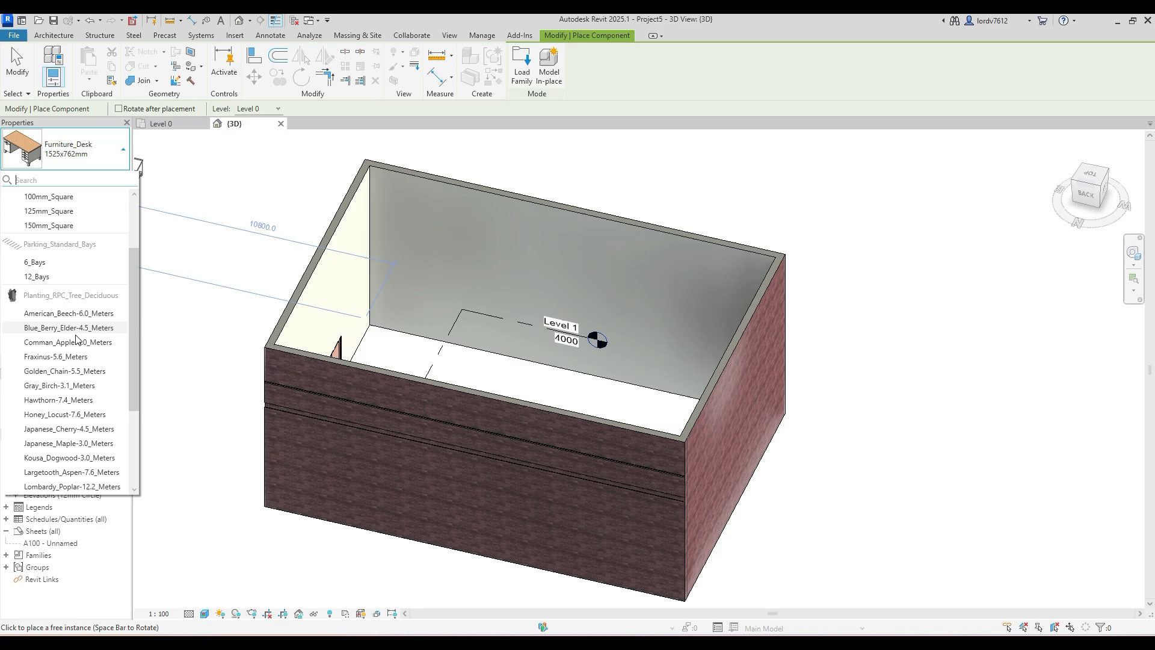
scroll(80, 346, down, 4)
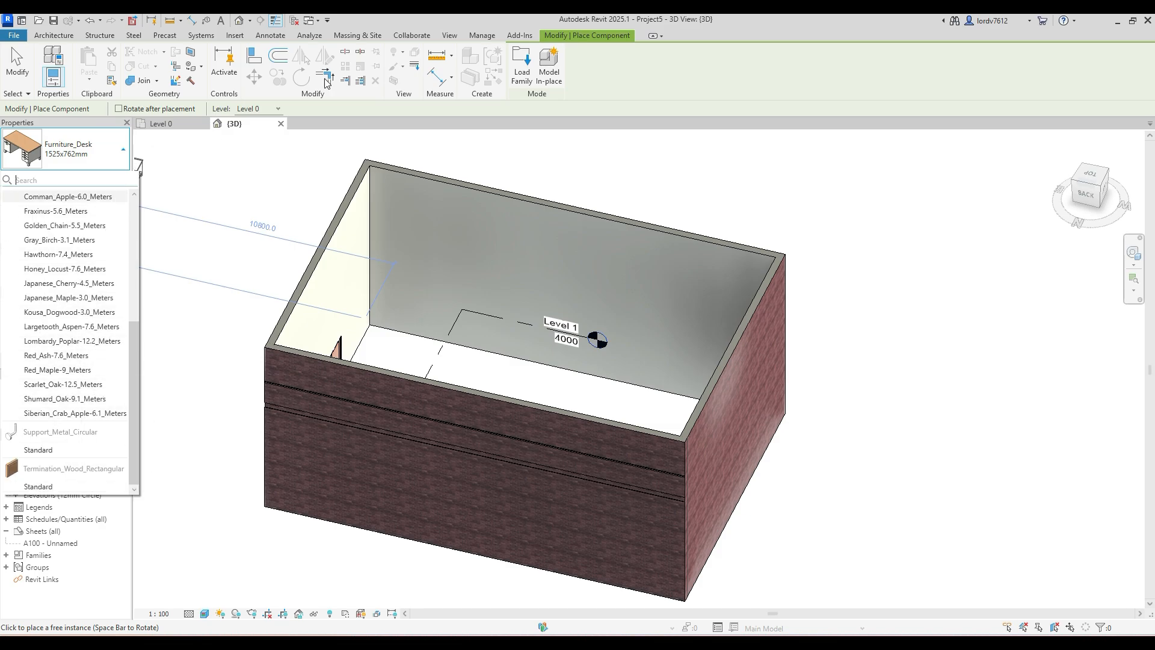
- Check family loading in component placement and the options of door placement, and leave both without loading or placing anything
click(523, 69)
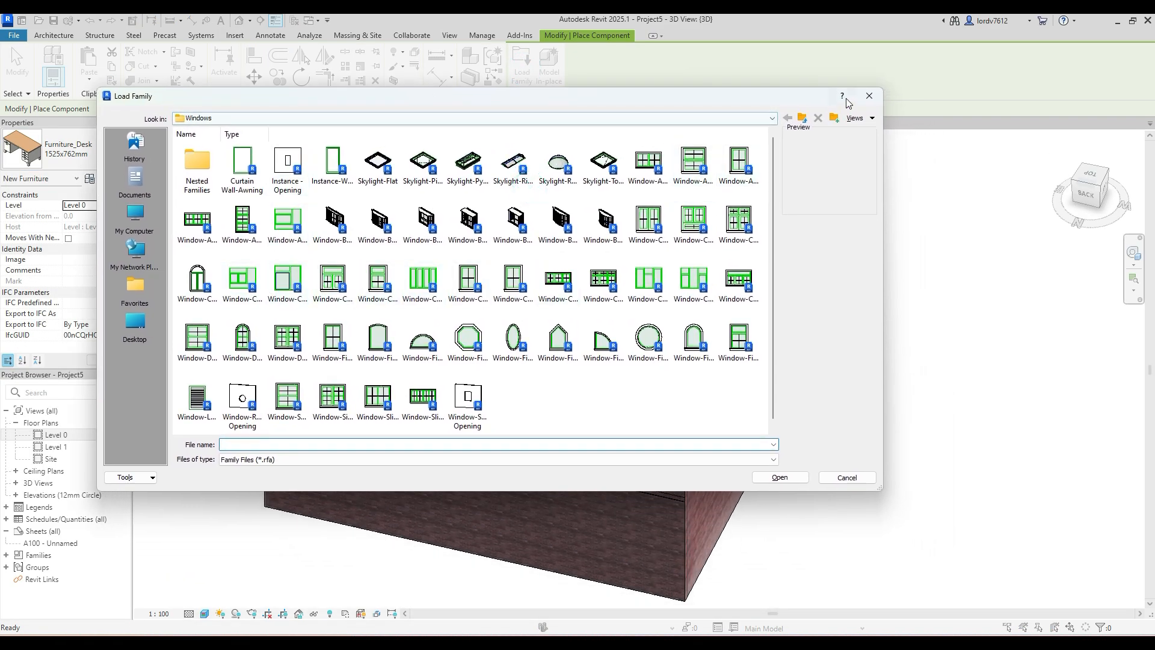
click(869, 96)
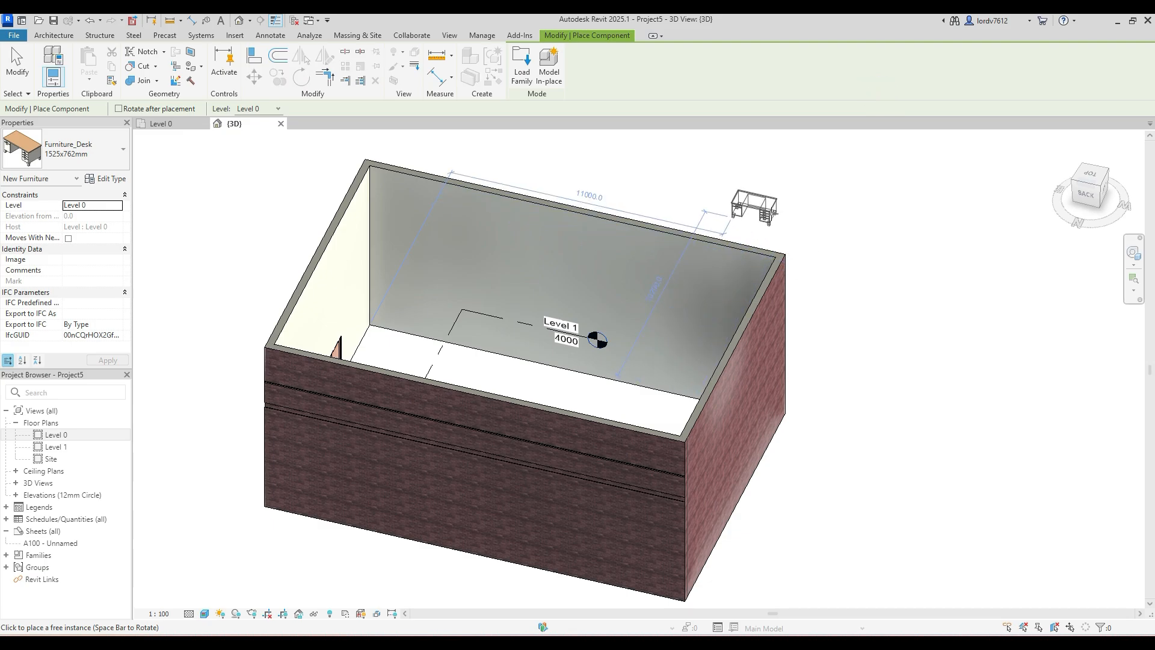
key(Escape)
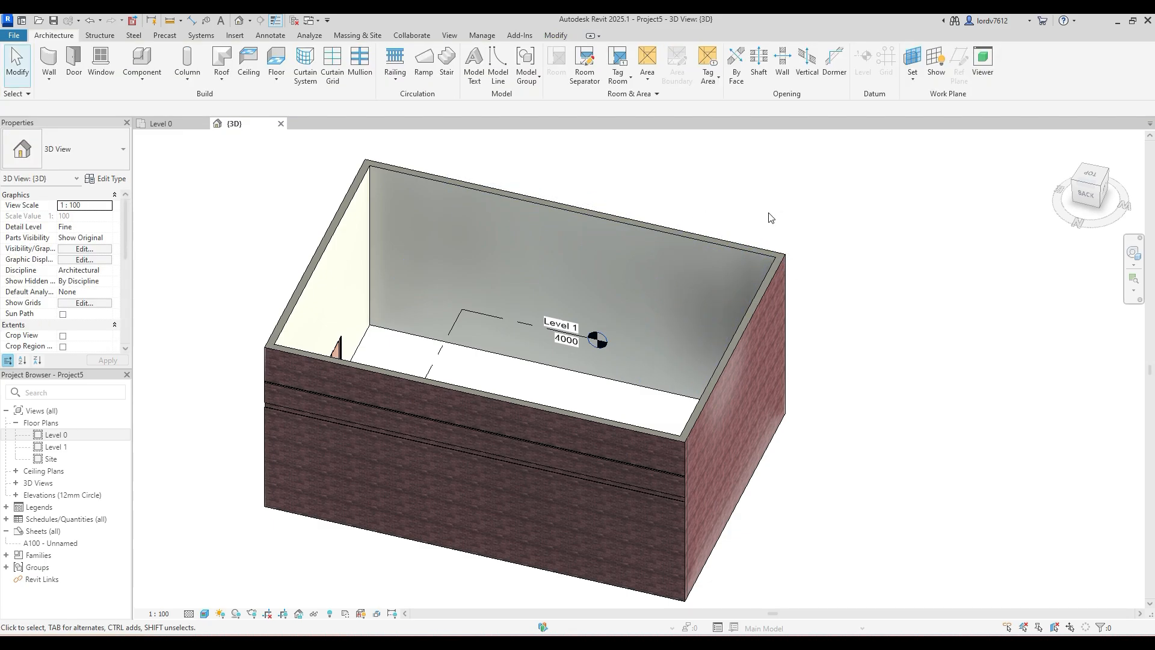
click(75, 58)
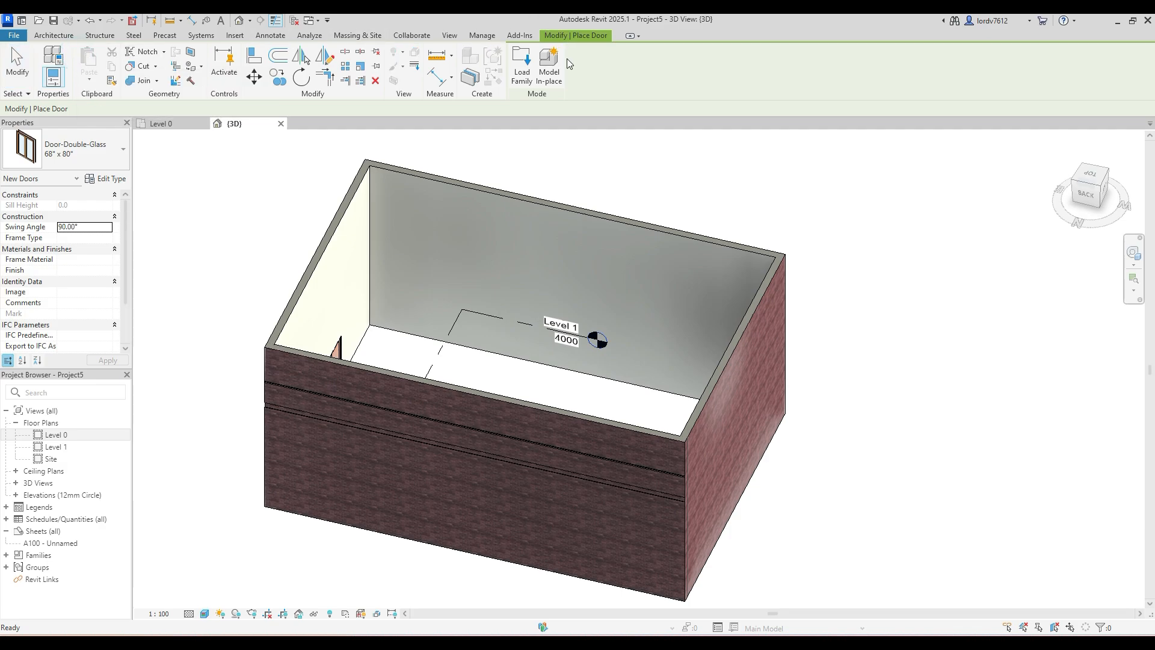
key(Escape)
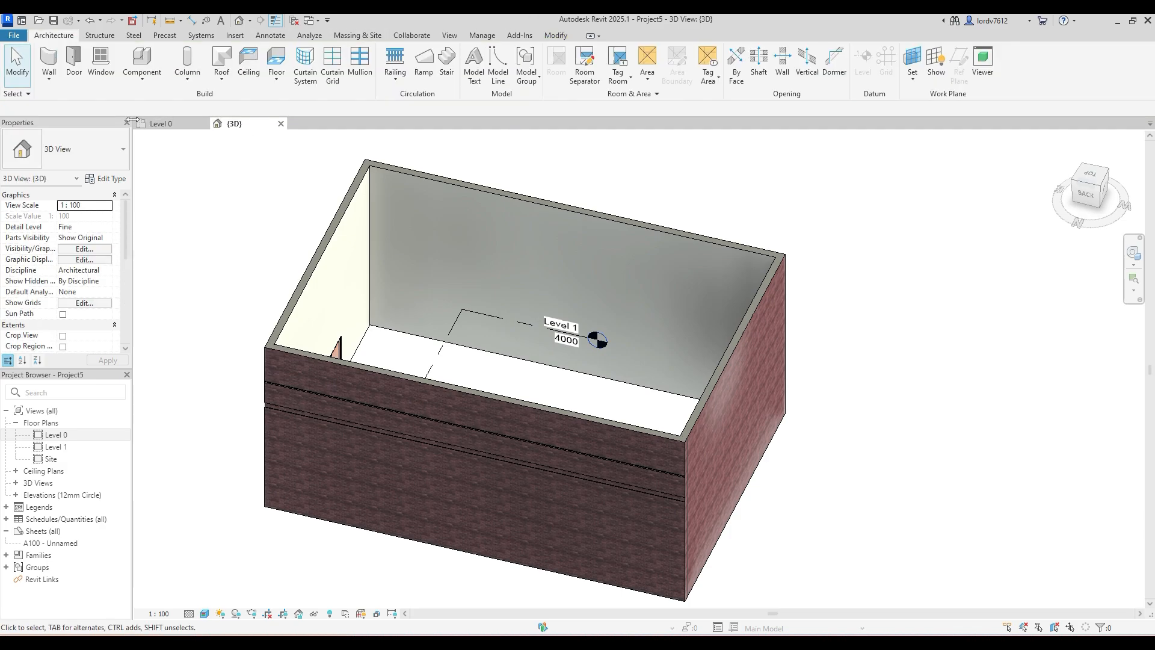
- Try to load the Window-Casement-Double-Transom family from the Windows folder through component placement, and leave the command
click(144, 63)
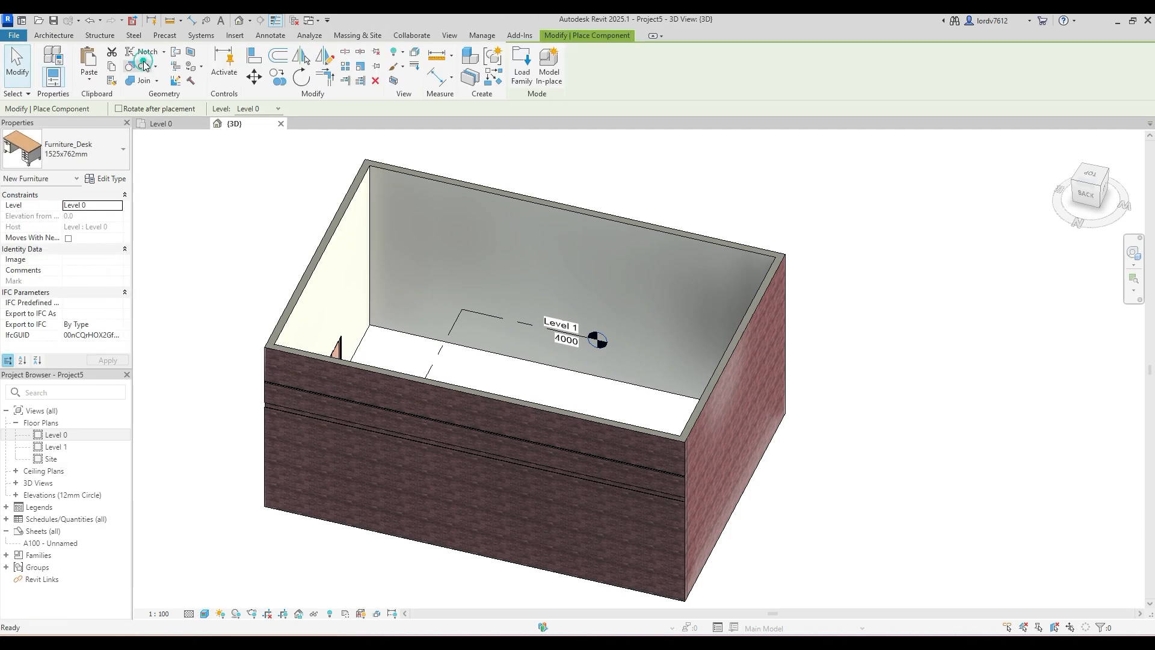
click(522, 60)
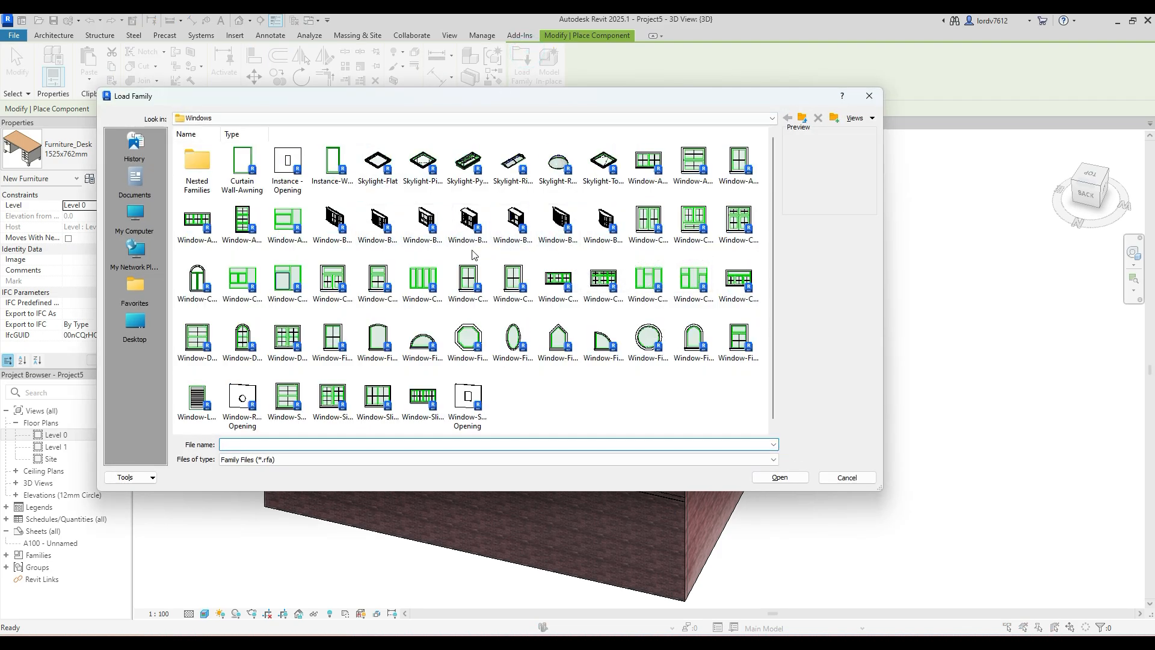
click(330, 282)
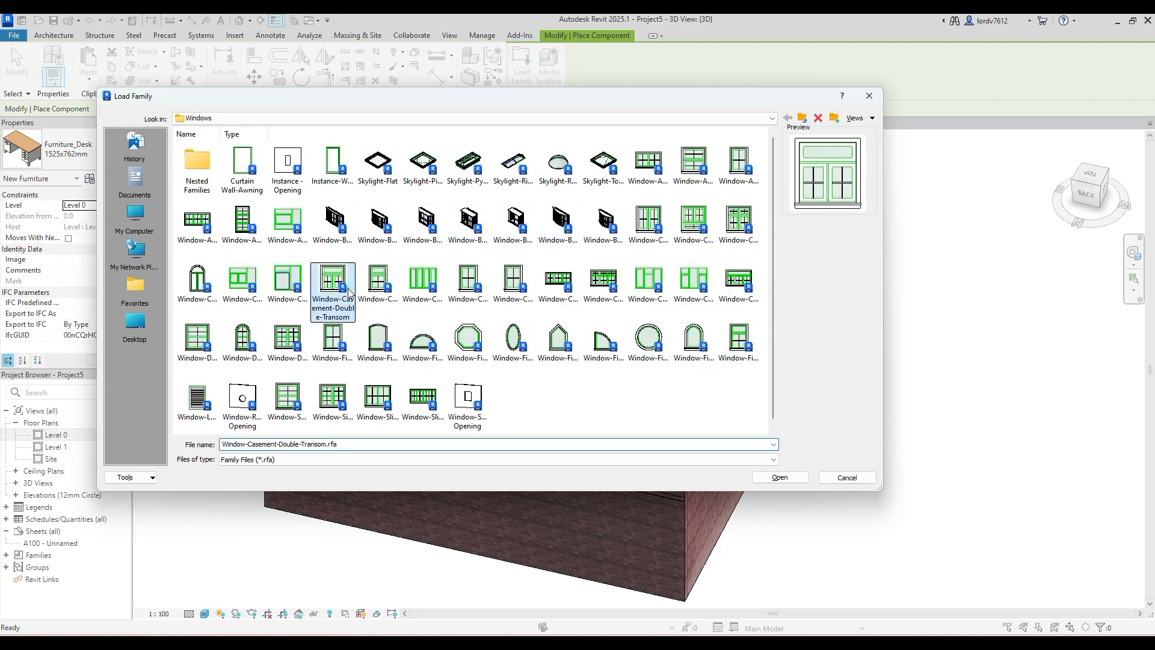
click(779, 476)
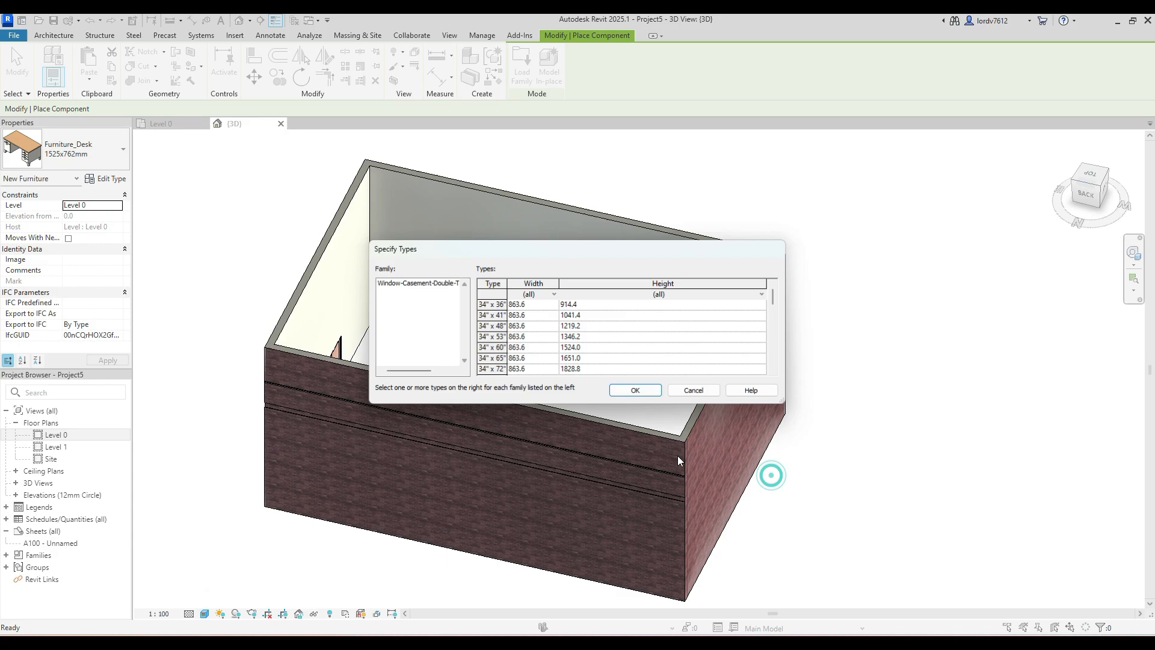
click(636, 391)
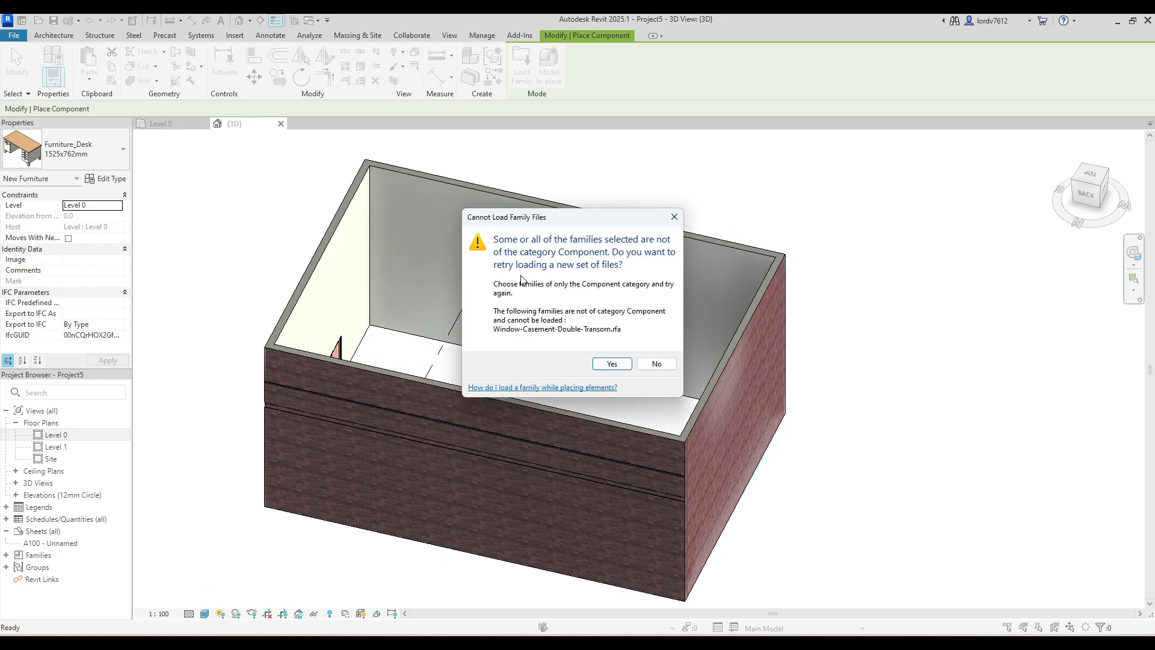
drag(557, 224, 516, 207)
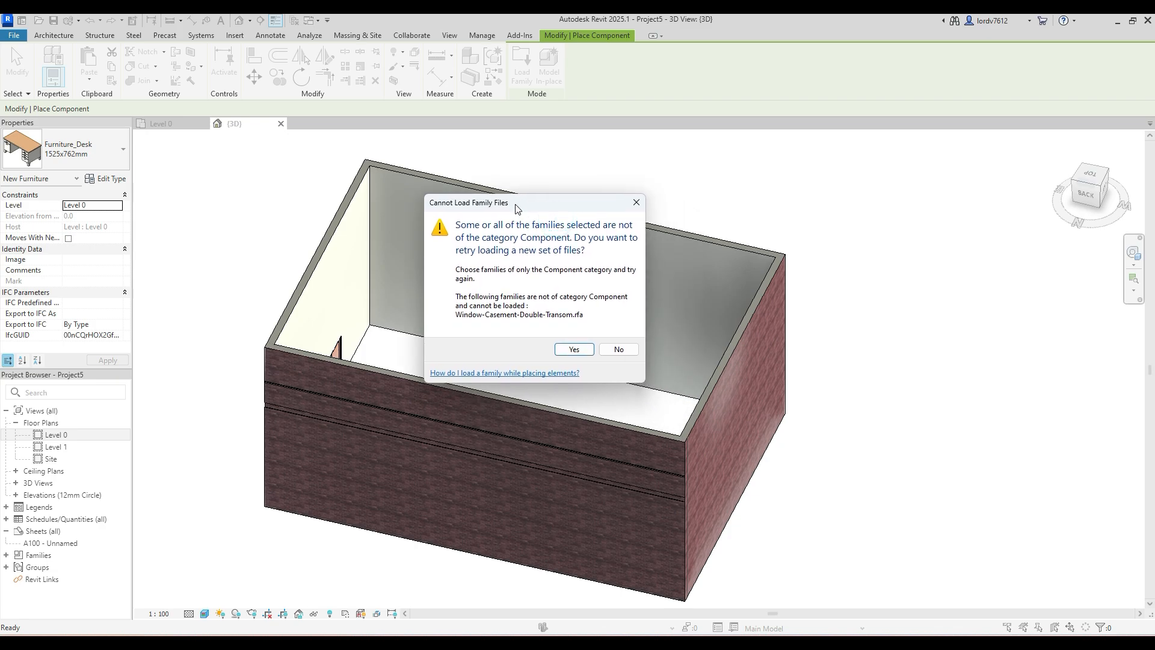
click(637, 203)
click(56, 36)
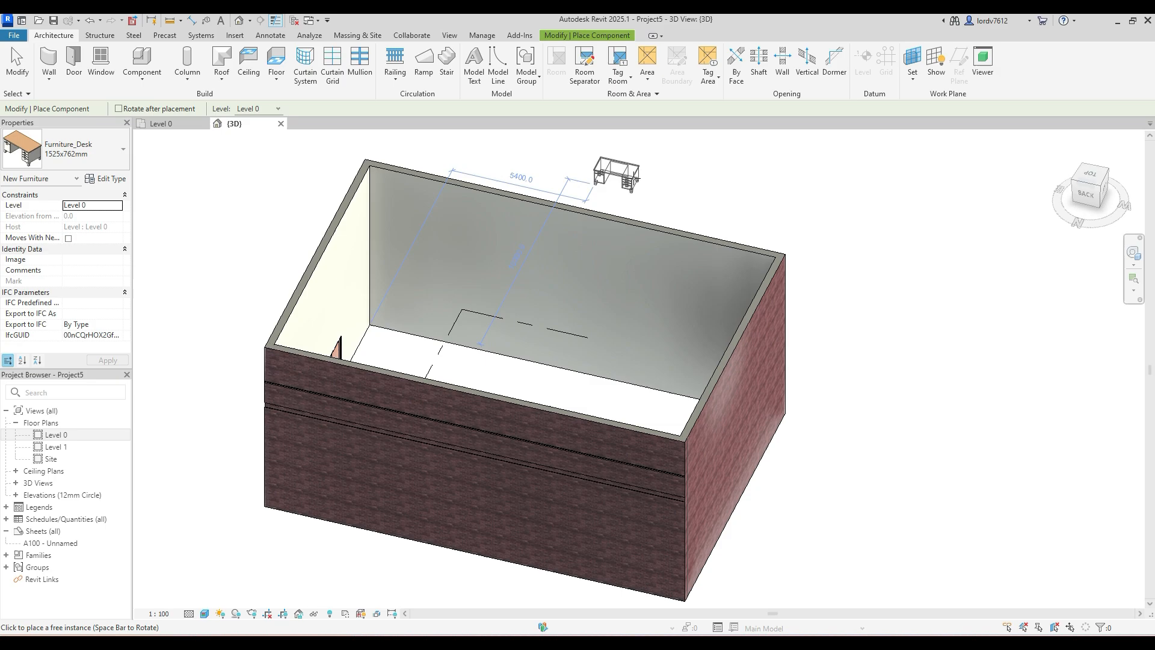
key(Escape)
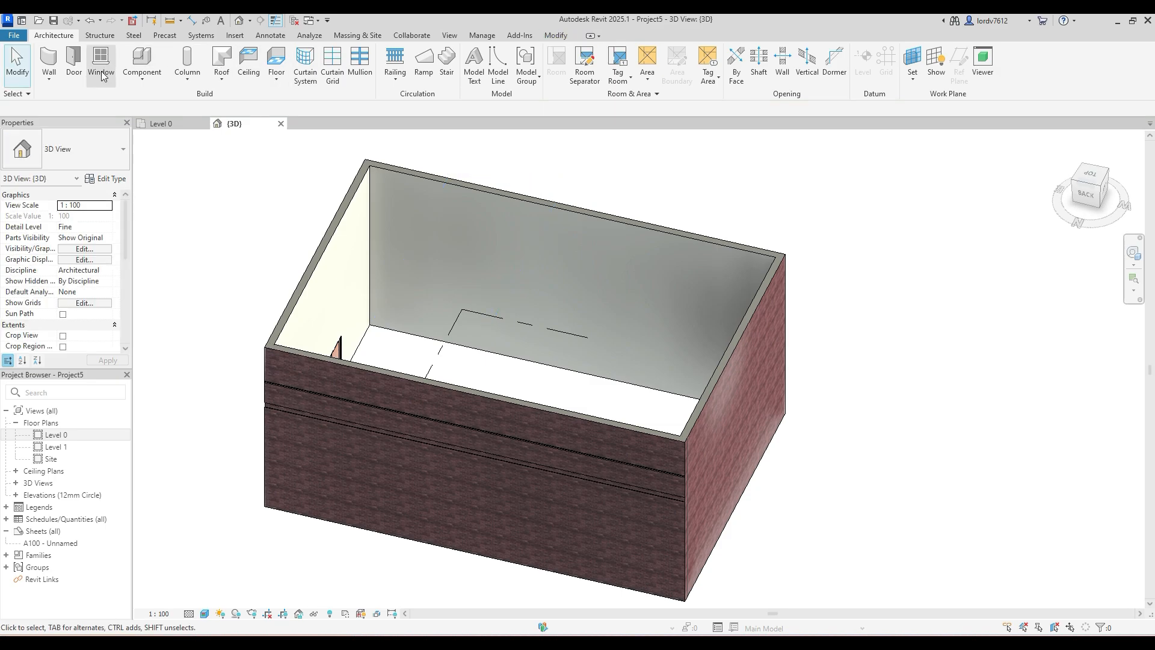
click(156, 66)
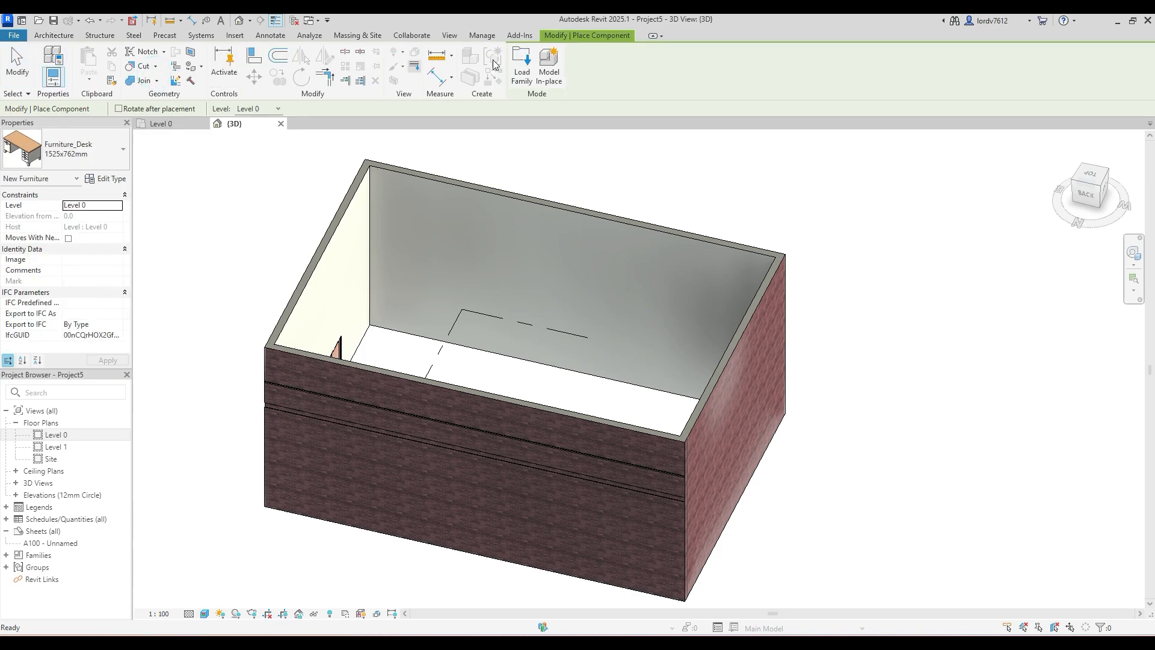
click(521, 63)
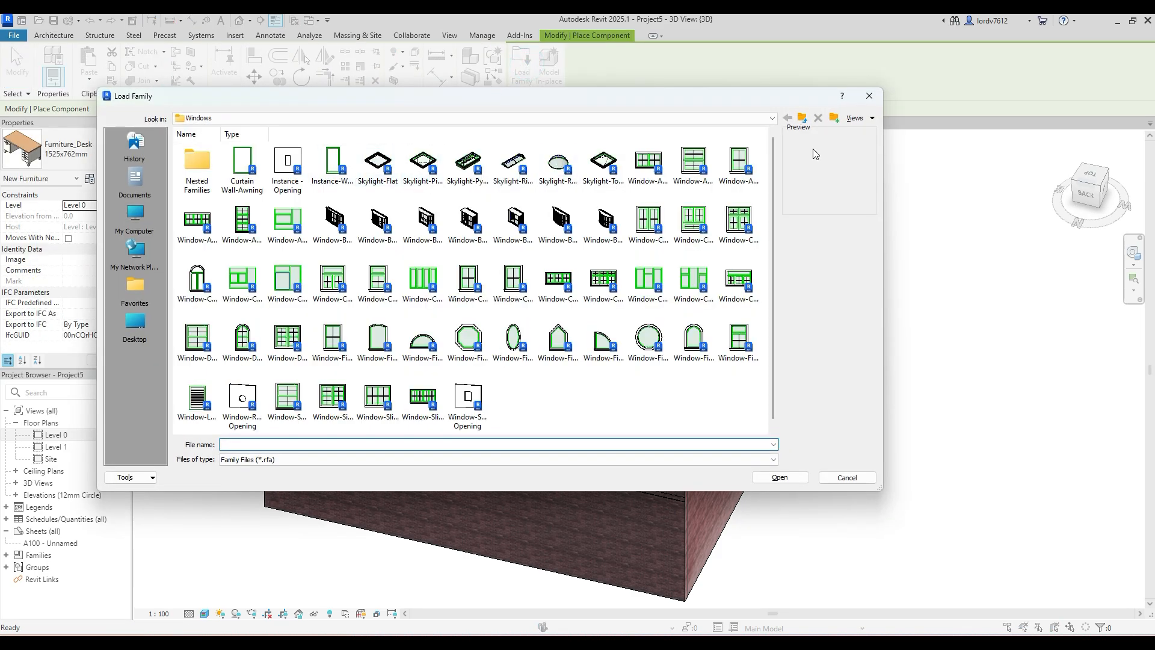
click(868, 96)
- Open the Level 0 floor plan with the whole building outline in view
double_click(54, 434)
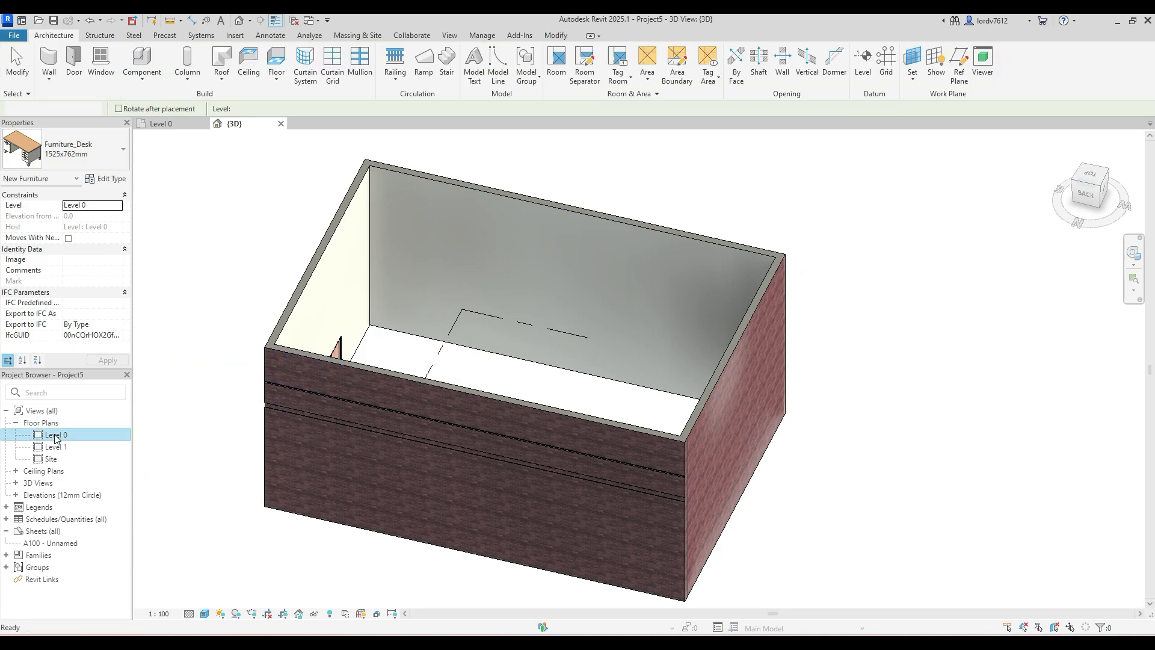
scroll(363, 310, down, 3)
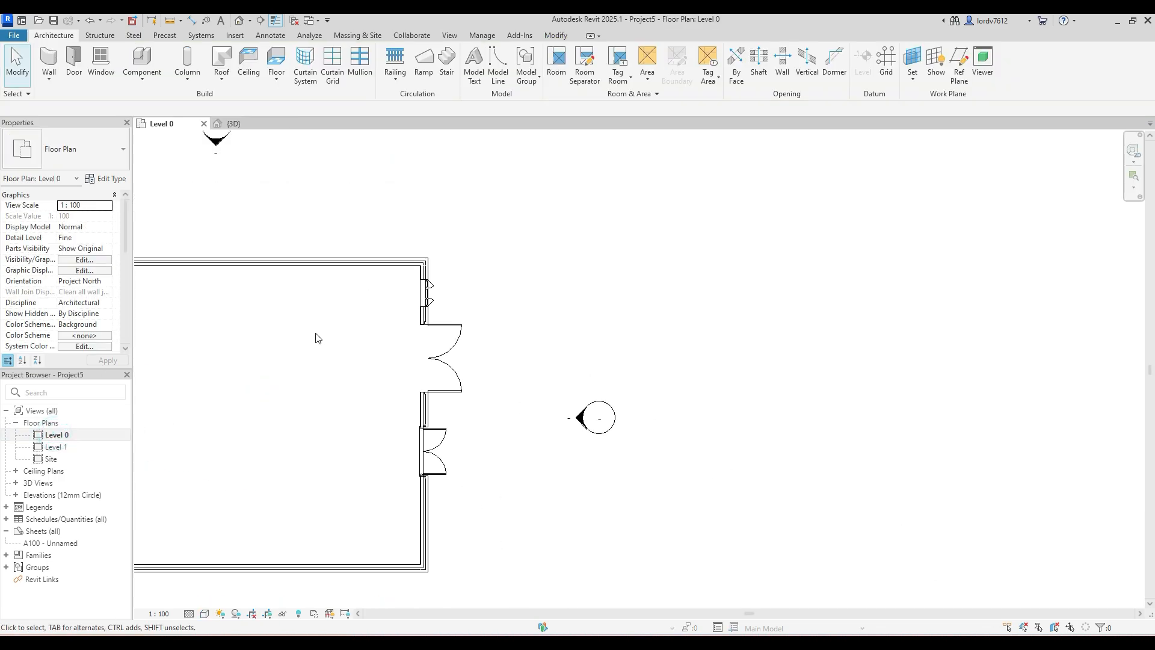
middle_drag(317, 335, 463, 364)
middle_drag(227, 219, 277, 229)
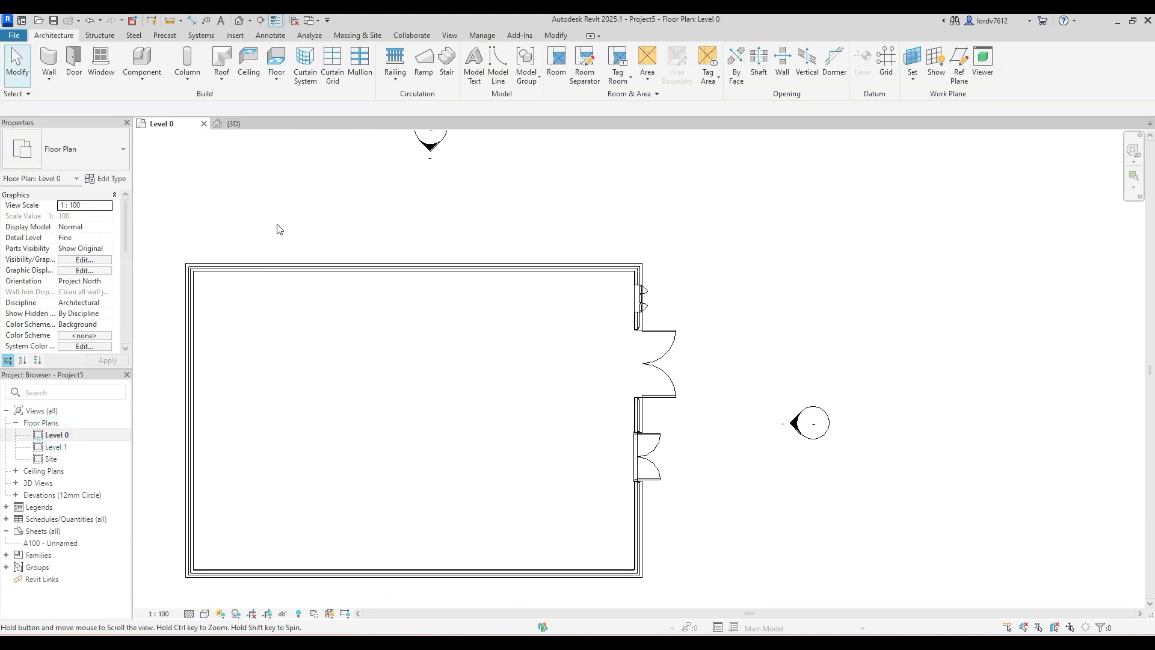
- Load the Bed-Box family from the US library's Furniture > Beds folder and place one Double 53" x 74" bed near the building's upper-left interior corner
click(147, 80)
click(178, 109)
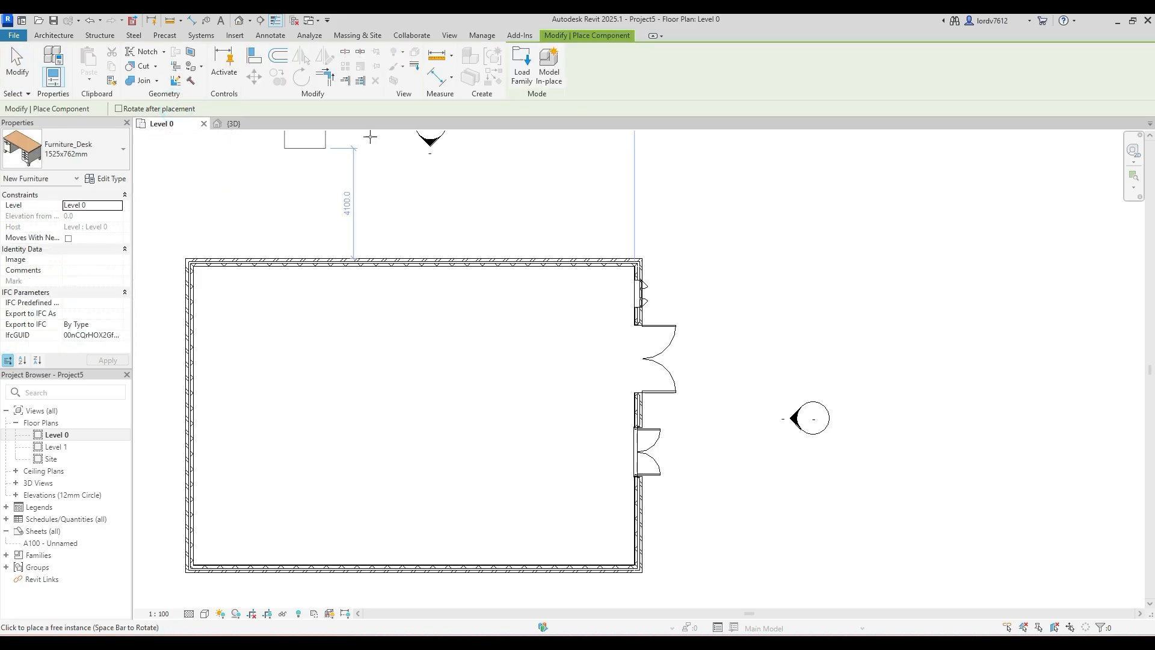
click(521, 78)
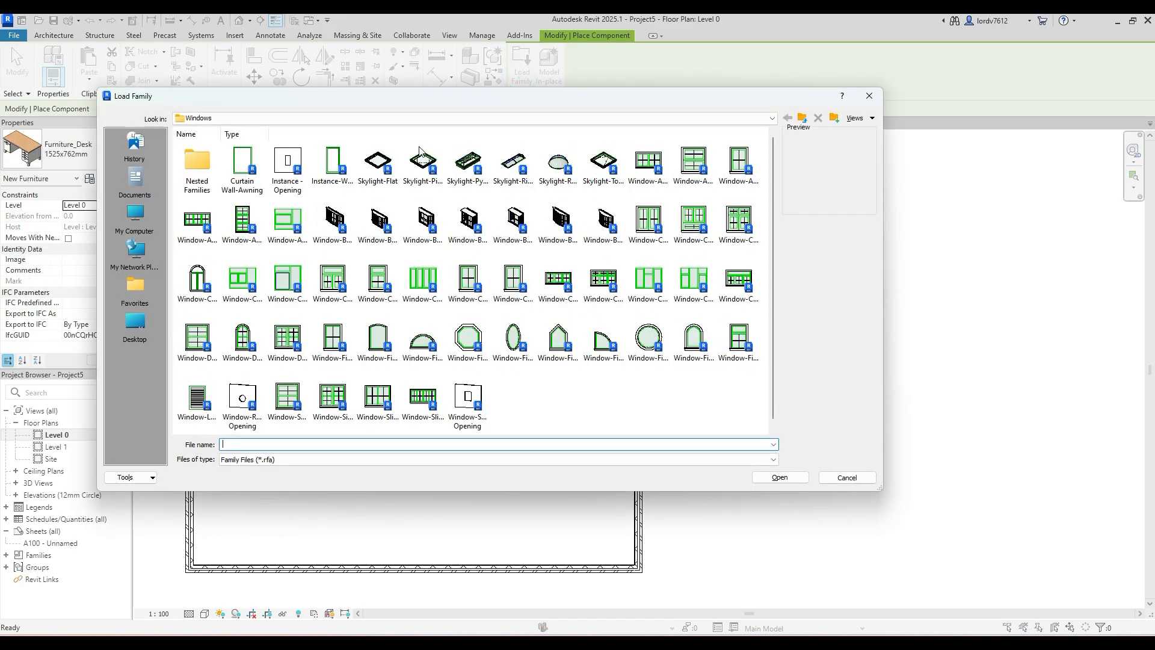
click(279, 114)
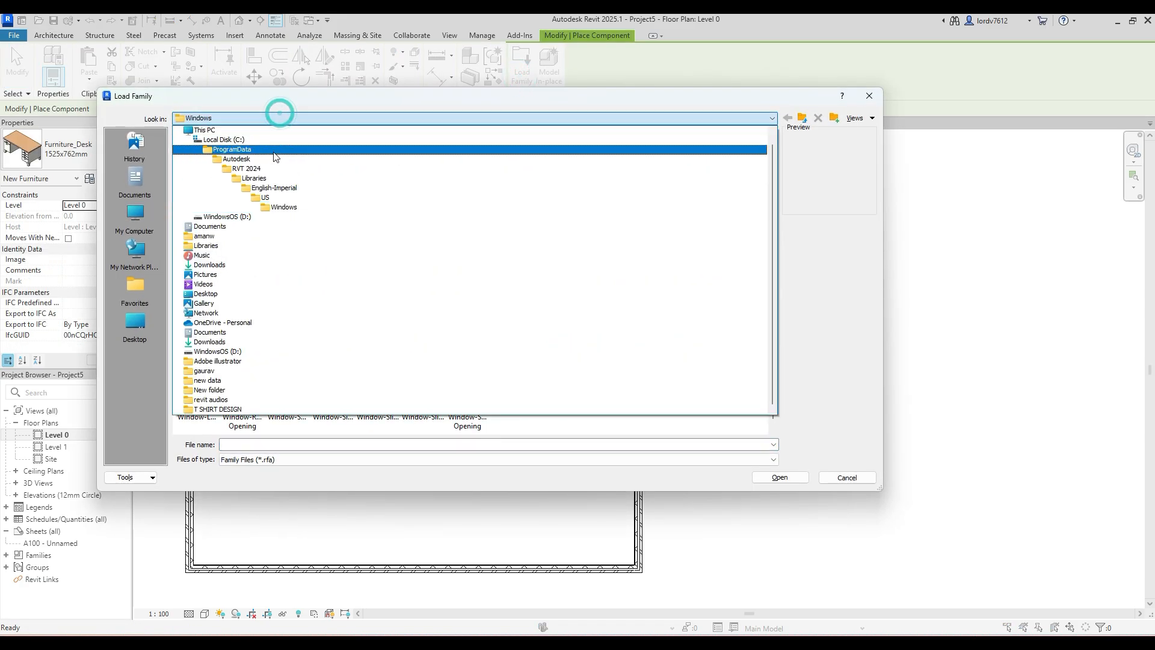
click(301, 198)
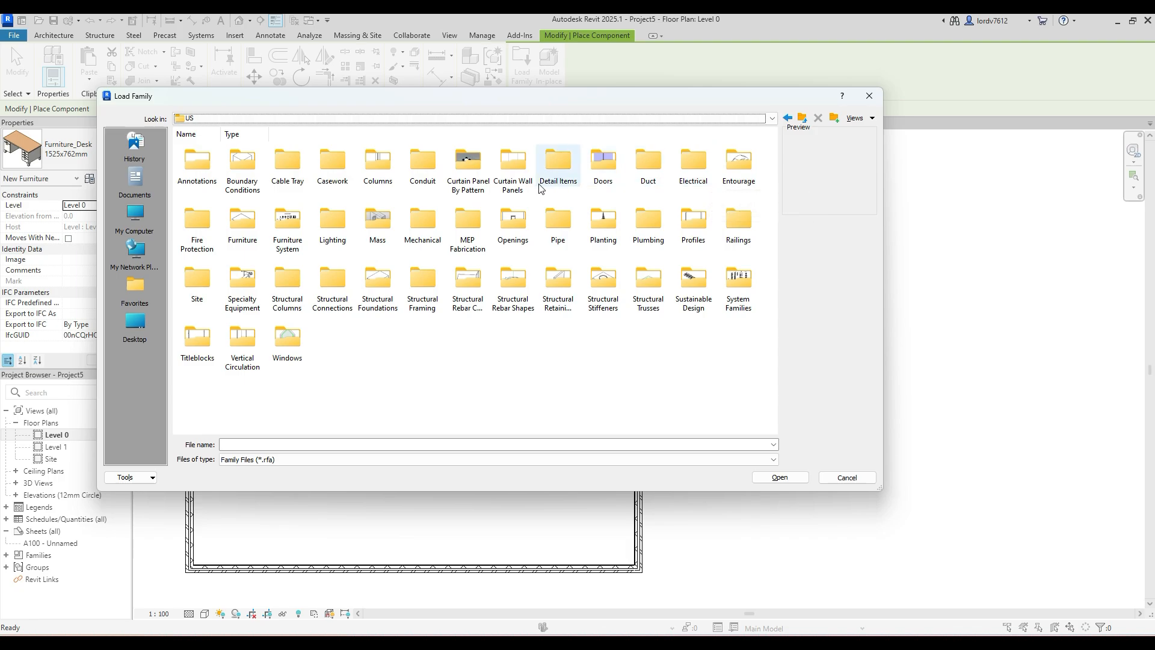
double_click(239, 238)
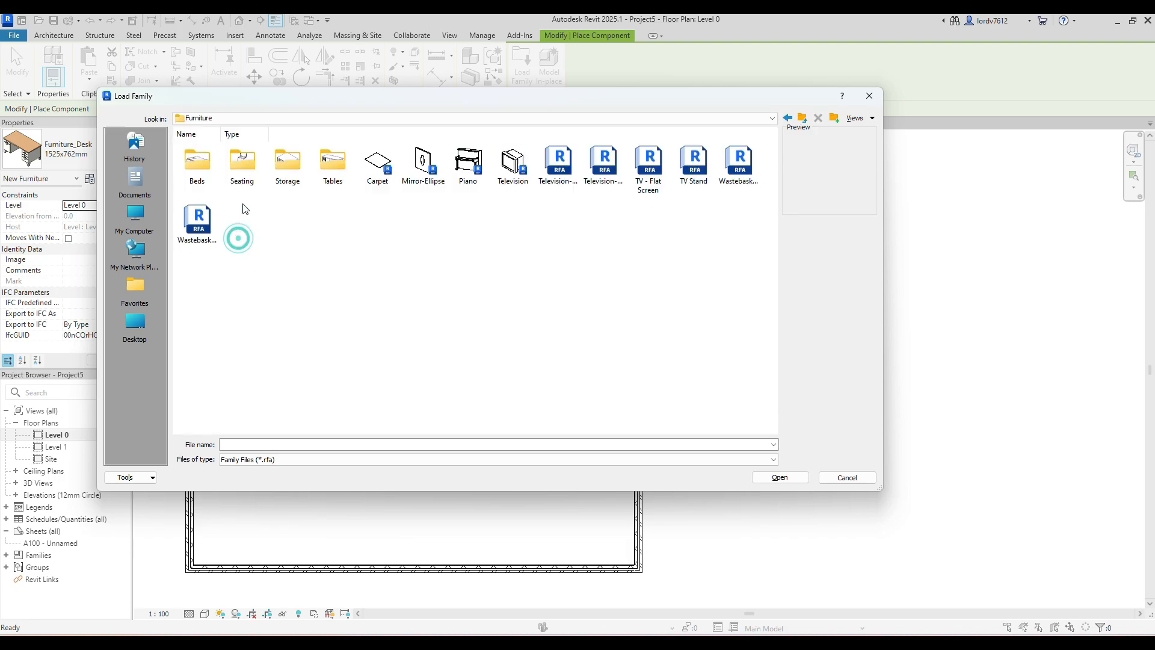
double_click(212, 175)
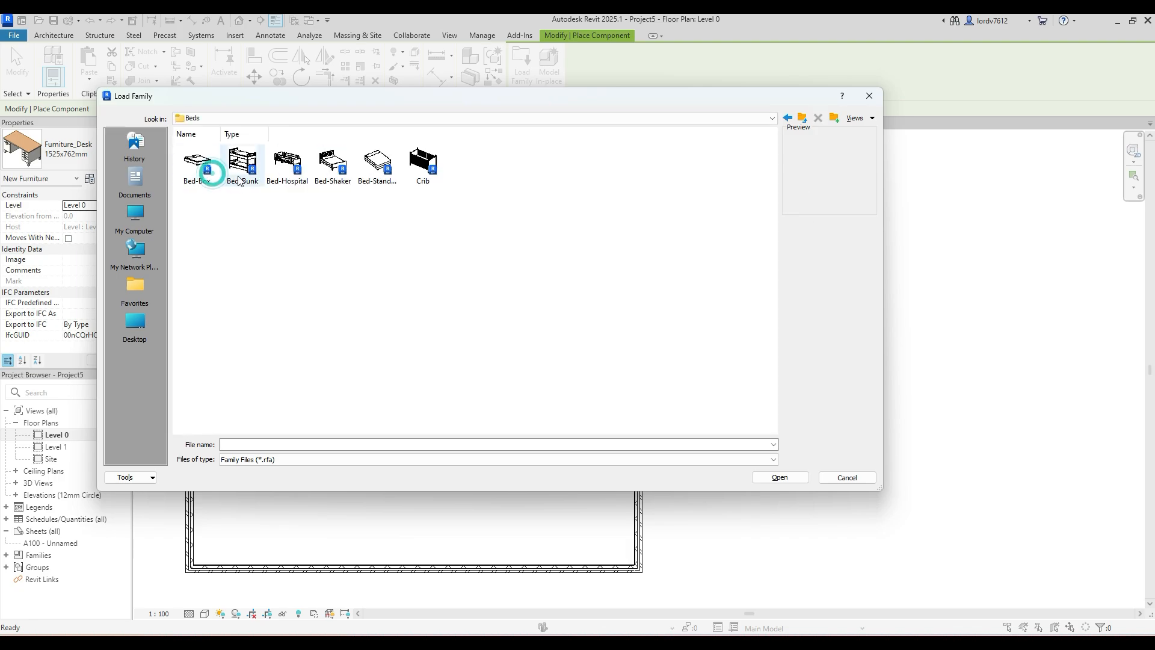
click(203, 180)
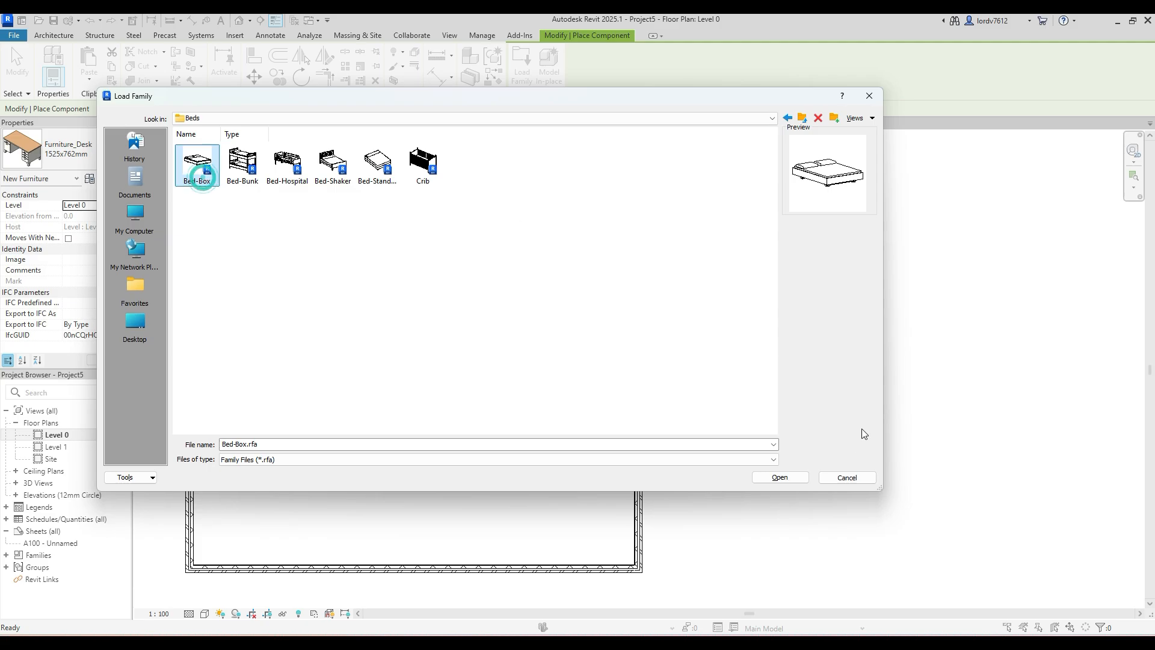
click(780, 477)
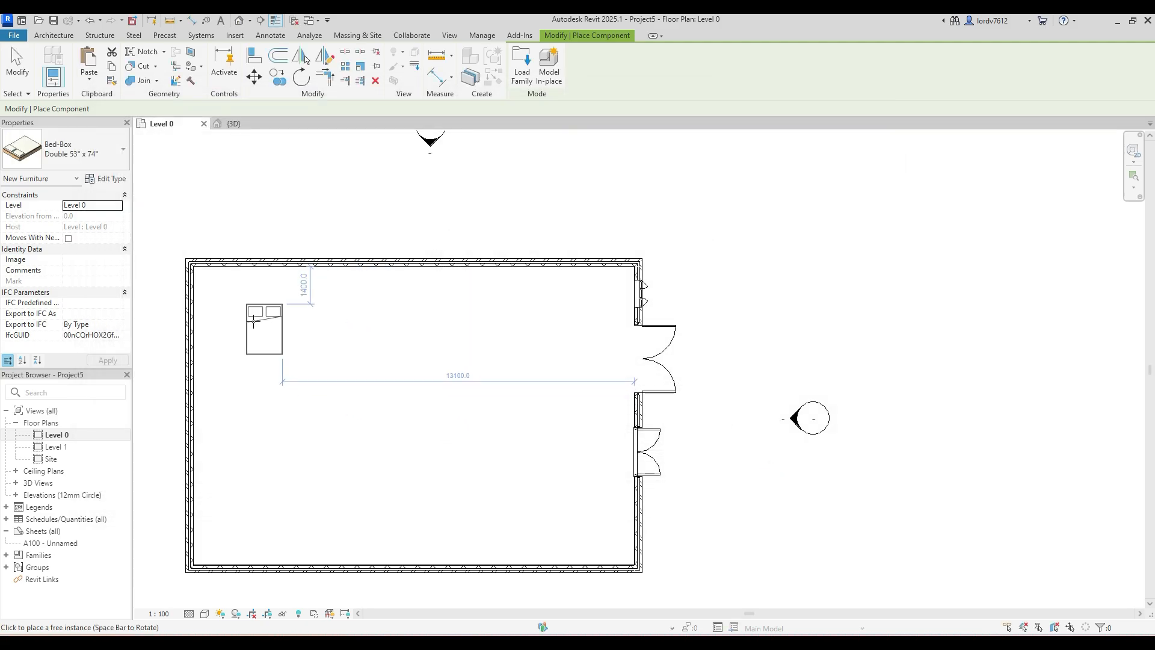
click(234, 317)
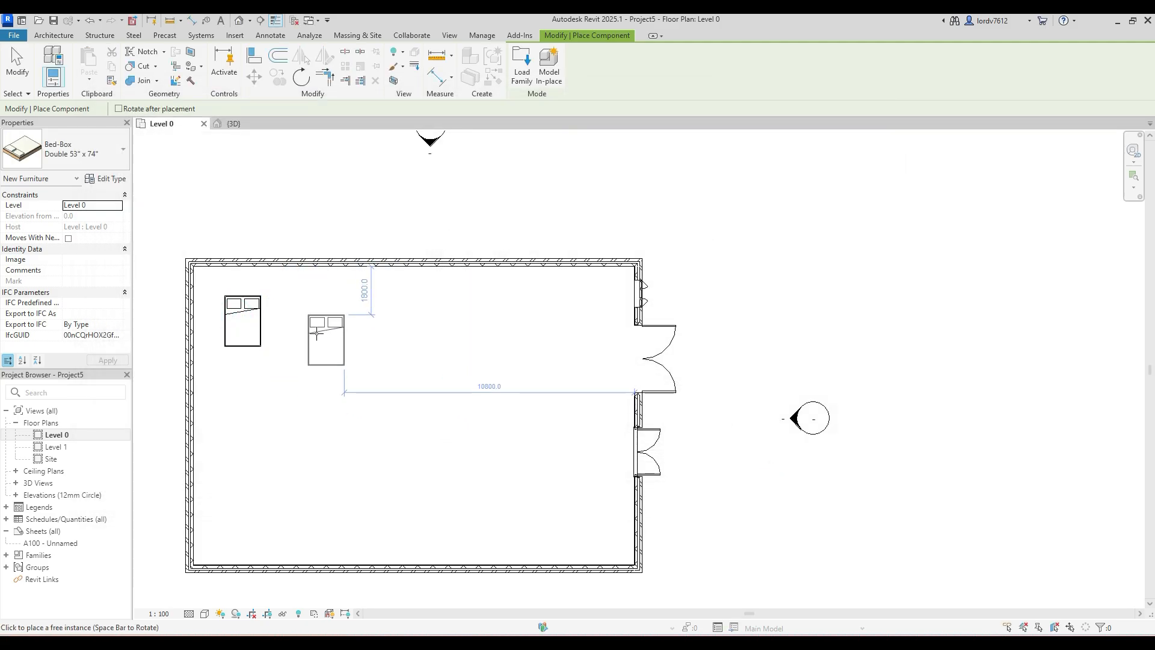
key(Escape)
- Load the Piano family from the Furniture folder into the project
key(l)
key(f)
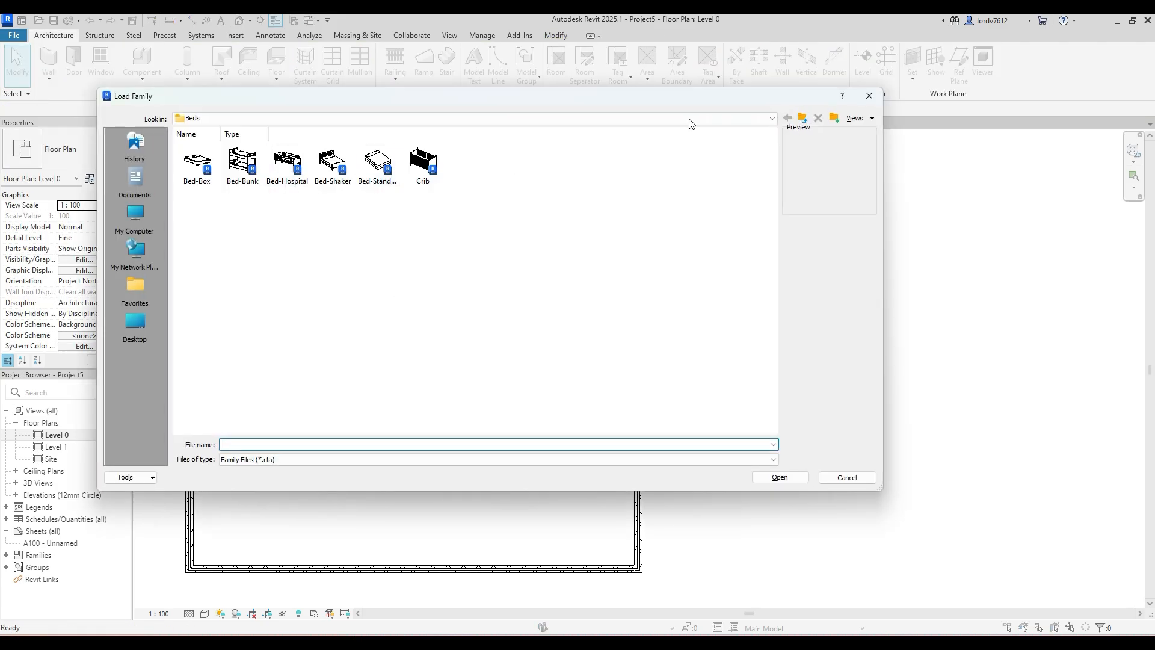
click(677, 118)
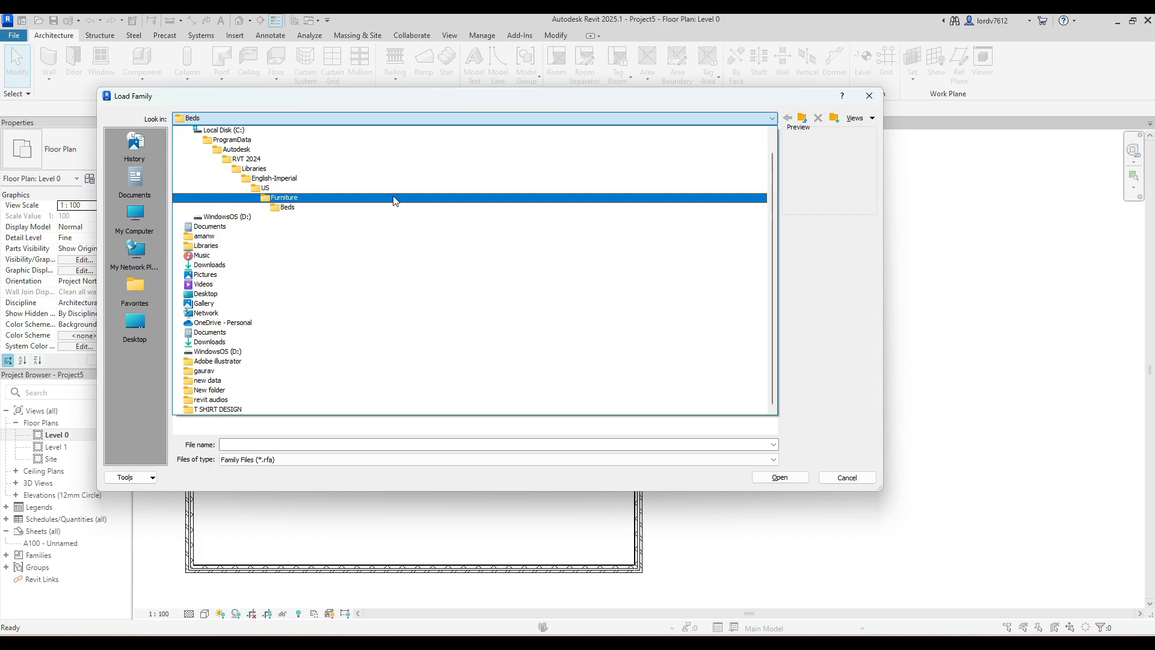
click(394, 198)
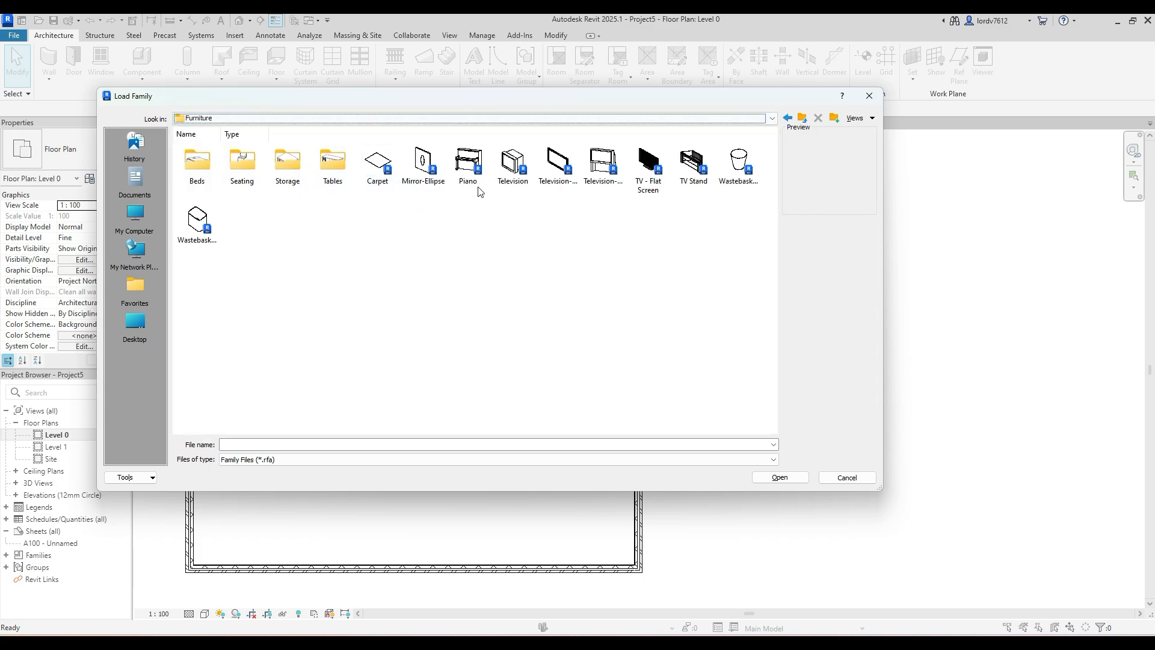
click(468, 168)
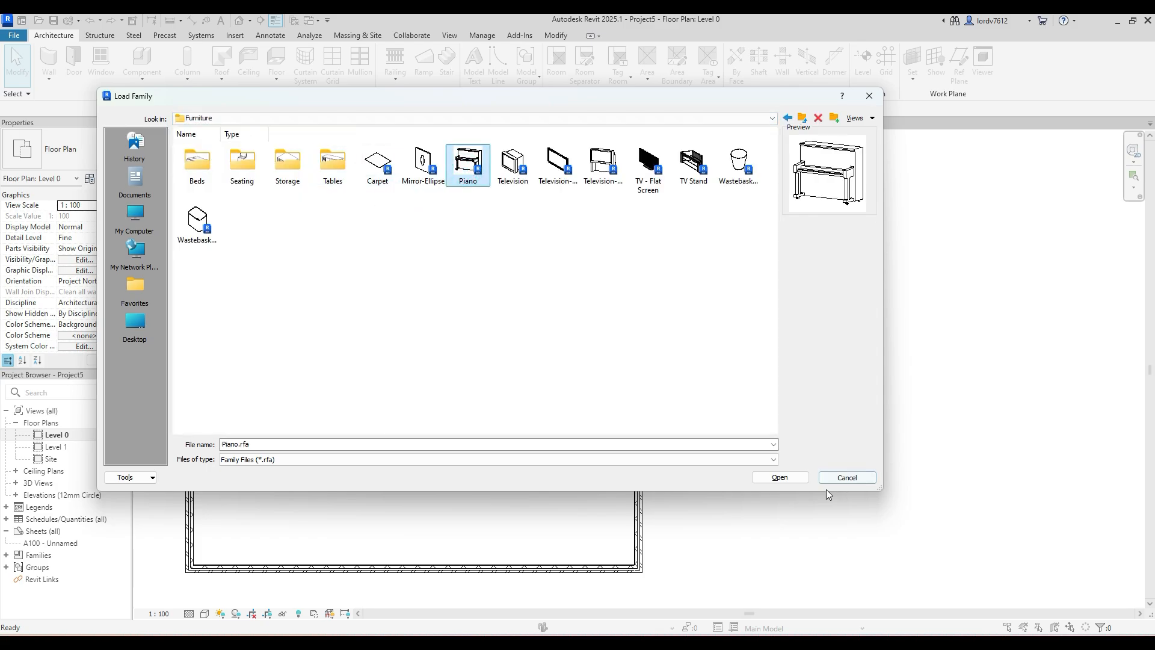
click(799, 477)
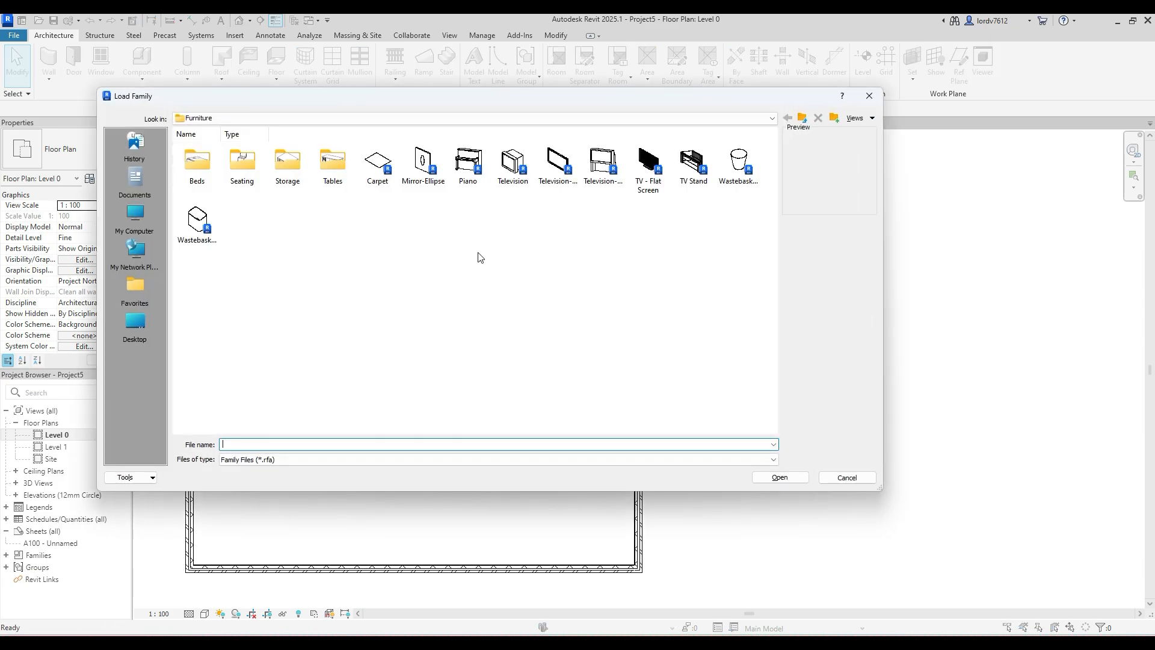
click(467, 166)
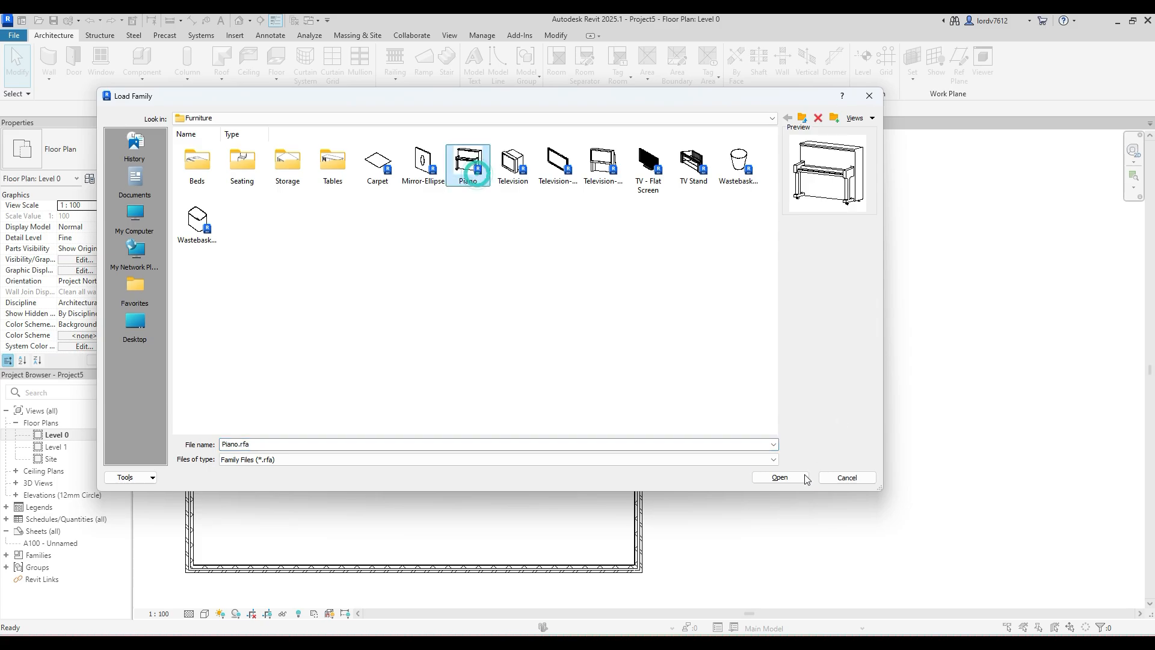
click(788, 482)
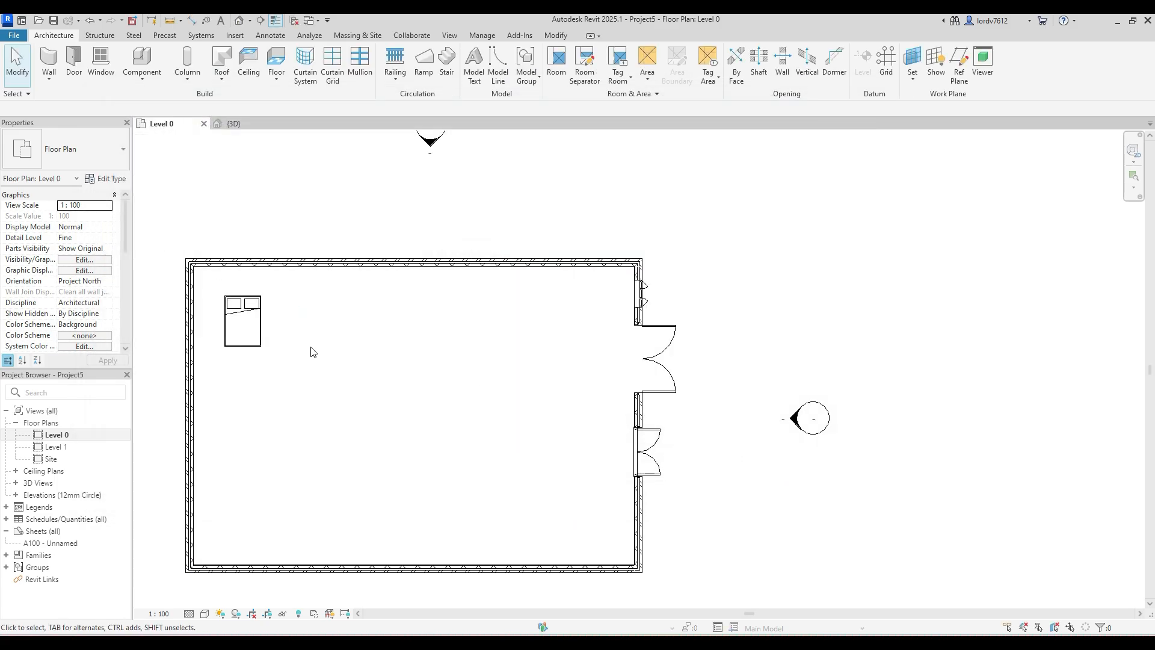
- Place one 60" x 26" x 52" piano component on Level 0, to the right of the bed
key(c)
key(m)
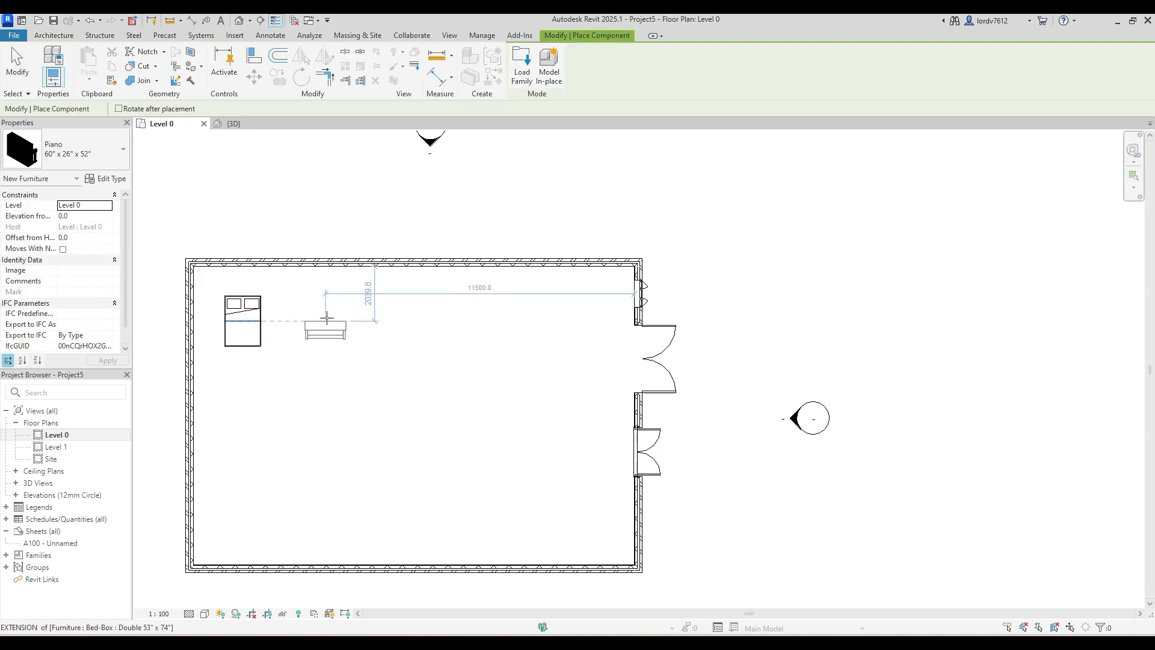
click(333, 310)
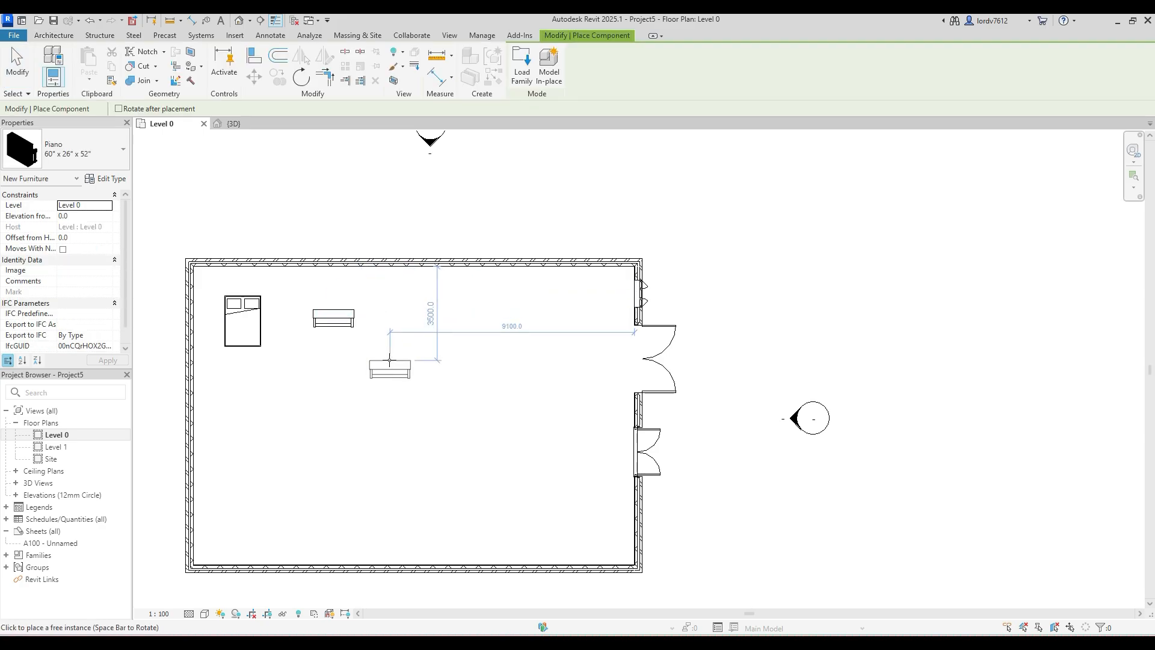
key(Escape)
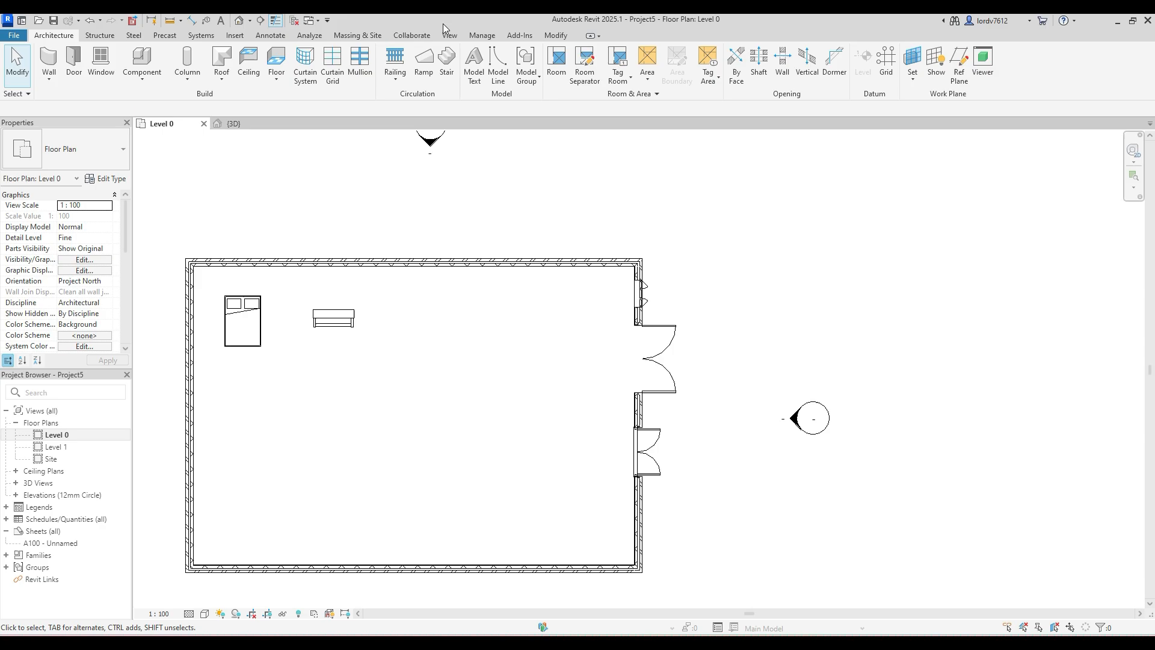
- Inspect the placed bed and piano inside the building in the 3D view
click(238, 21)
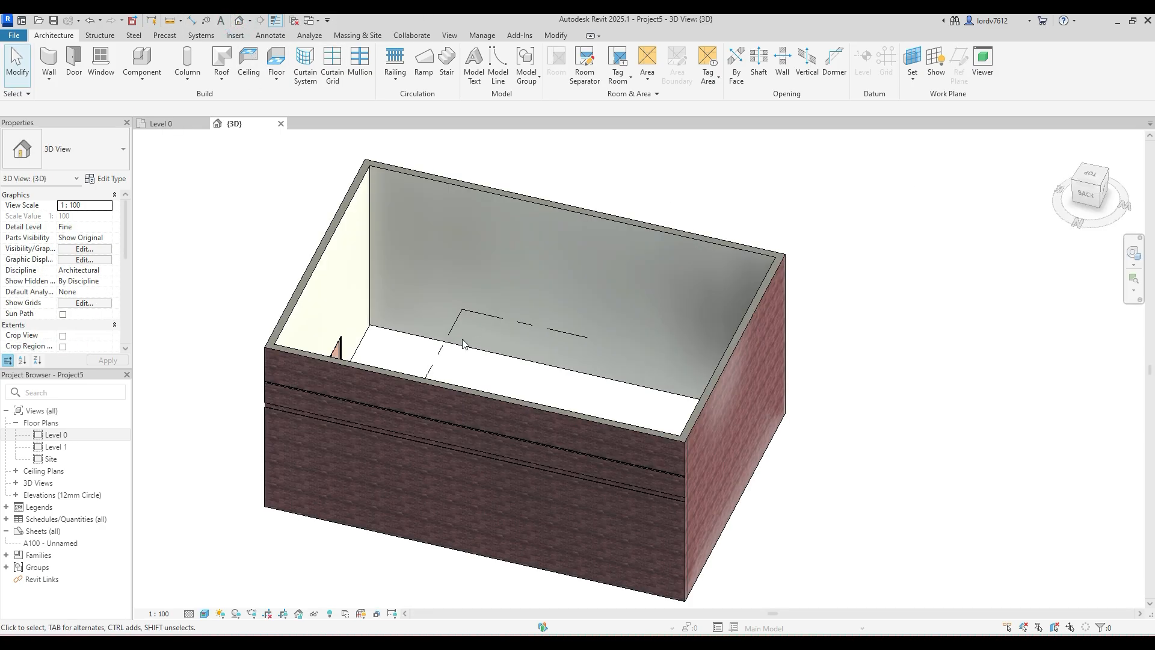
shift+middle_drag(588, 376, 112, 444)
scroll(489, 391, up, 9)
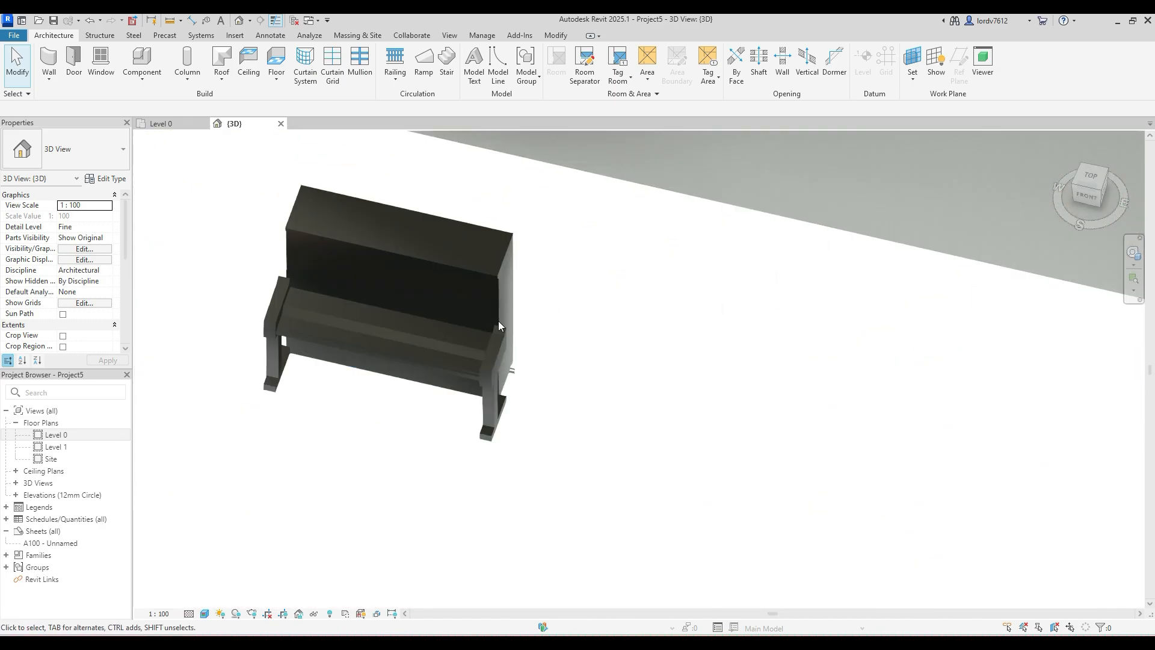
shift+middle_drag(520, 361, 443, 308)
mouse_move(625, 374)
middle_down()
mouse_move(523, 303)
mouse_move(433, 337)
mouse_move(515, 381)
mouse_move(335, 386)
mouse_move(297, 317)
mouse_move(560, 415)
mouse_move(505, 394)
mouse_move(315, 366)
mouse_move(314, 262)
mouse_move(364, 308)
middle_up()
scroll(517, 301, down, 2)
scroll(431, 337, down, 6)
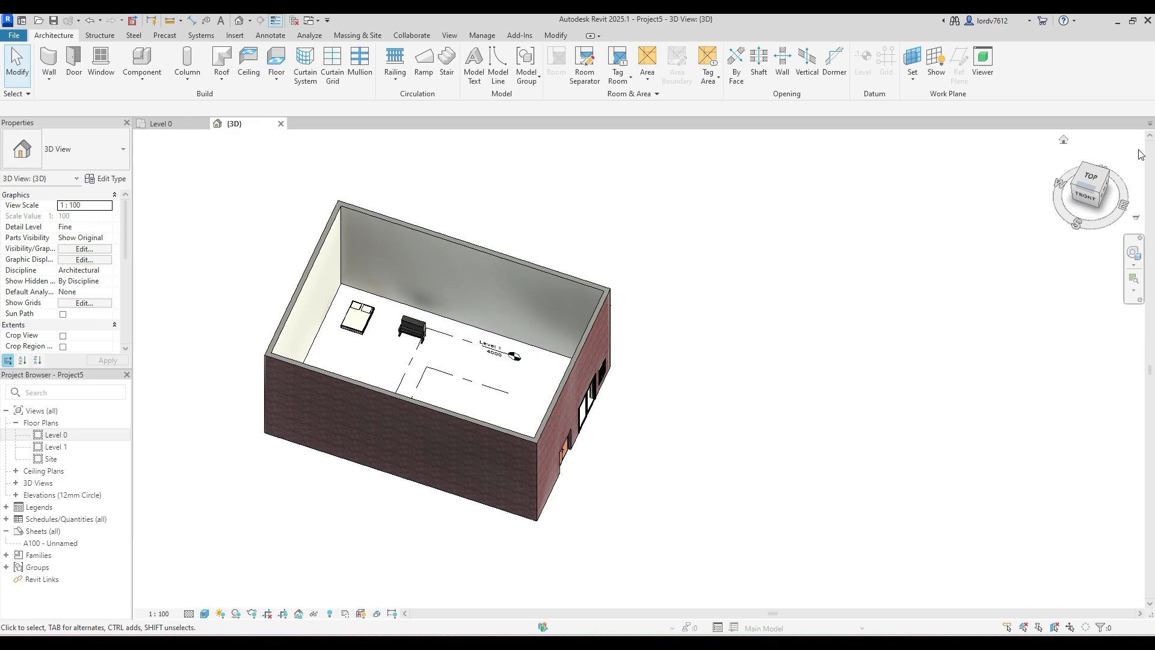
- Return to the Level 0 floor plan and start an architectural floor boundary sketch
double_click(56, 435)
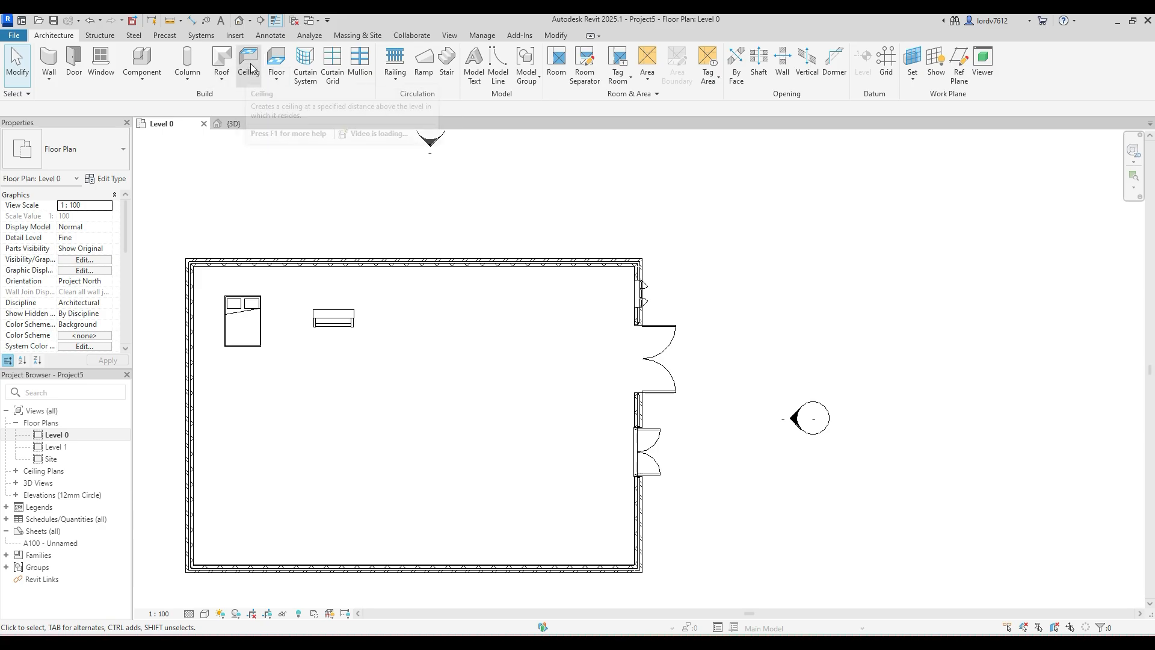
click(279, 78)
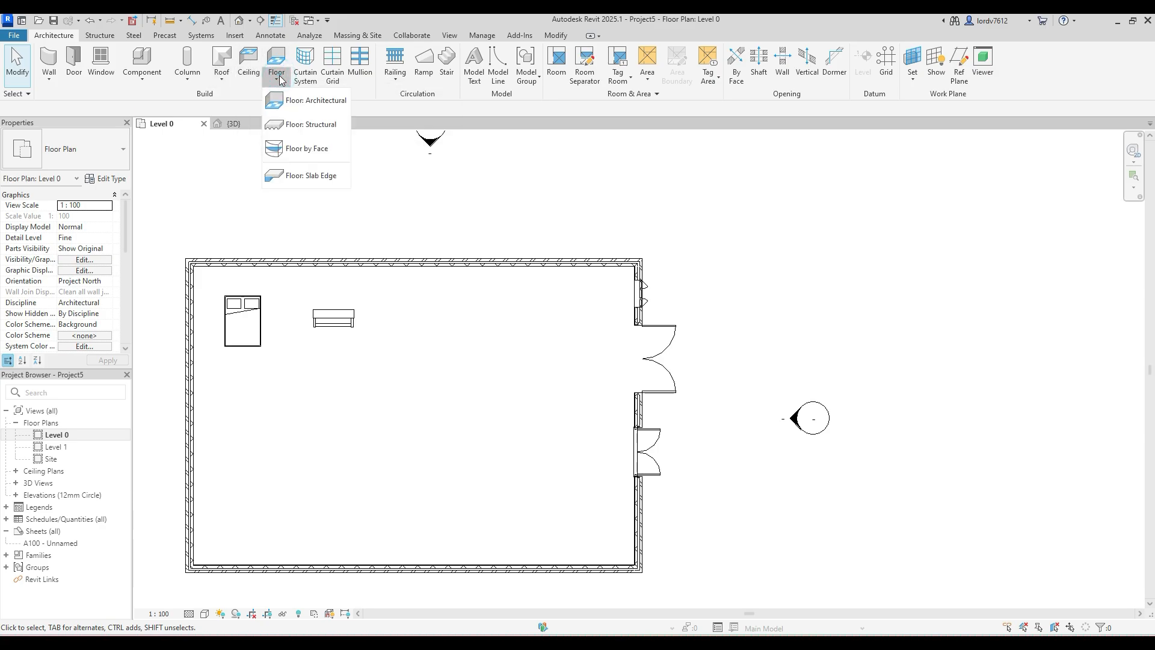
click(304, 101)
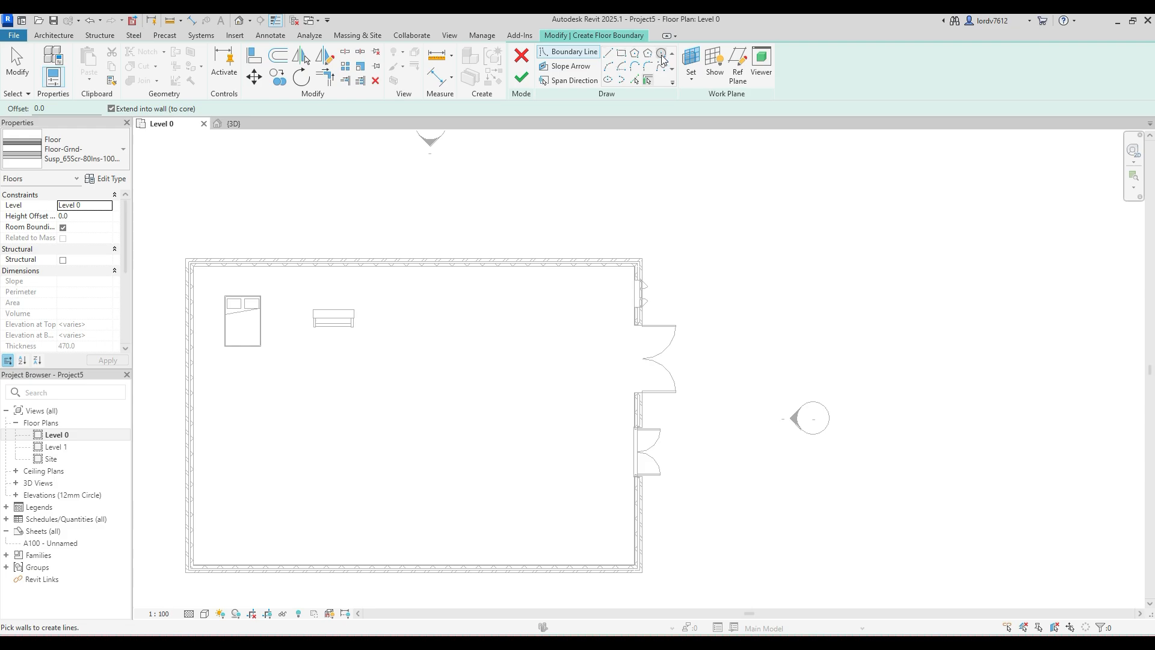
- Draw a rectangular floor boundary offset 500 outward from the building's exterior wall corners and finish the floor sketch
click(622, 55)
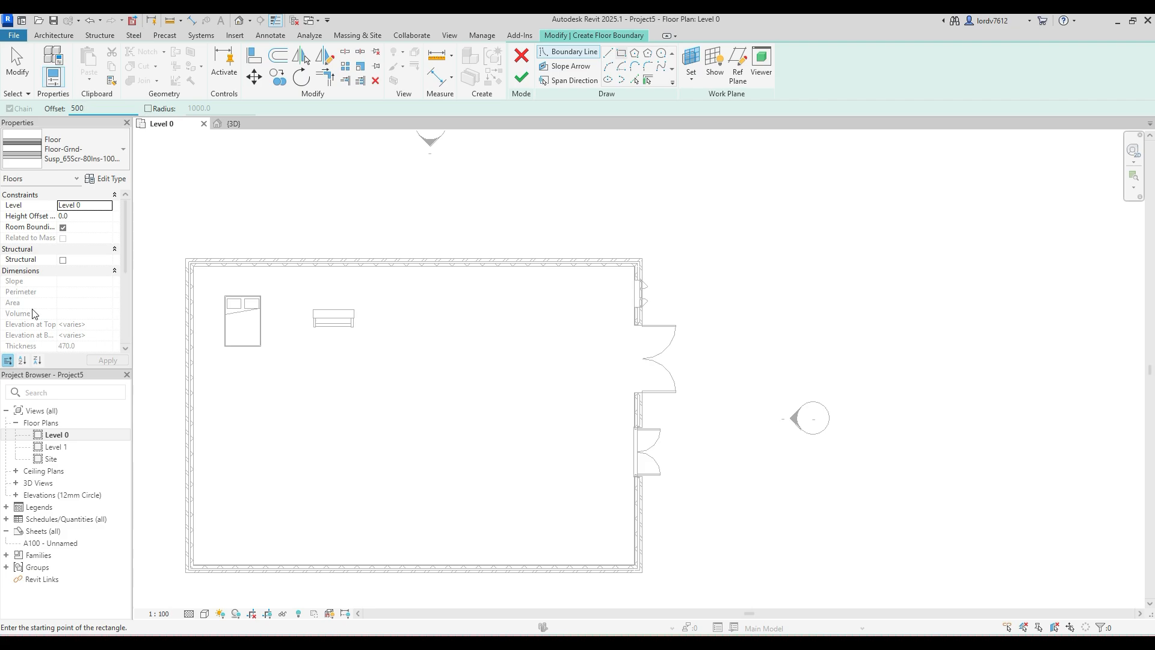
click(184, 258)
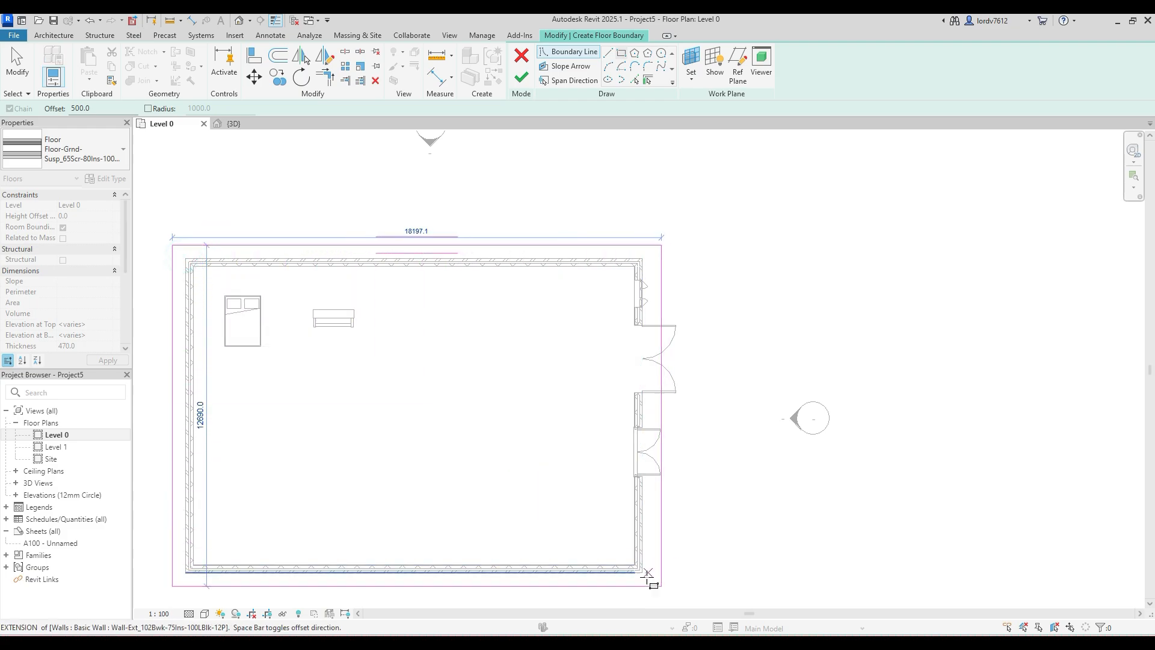
middle_drag(642, 572, 626, 483)
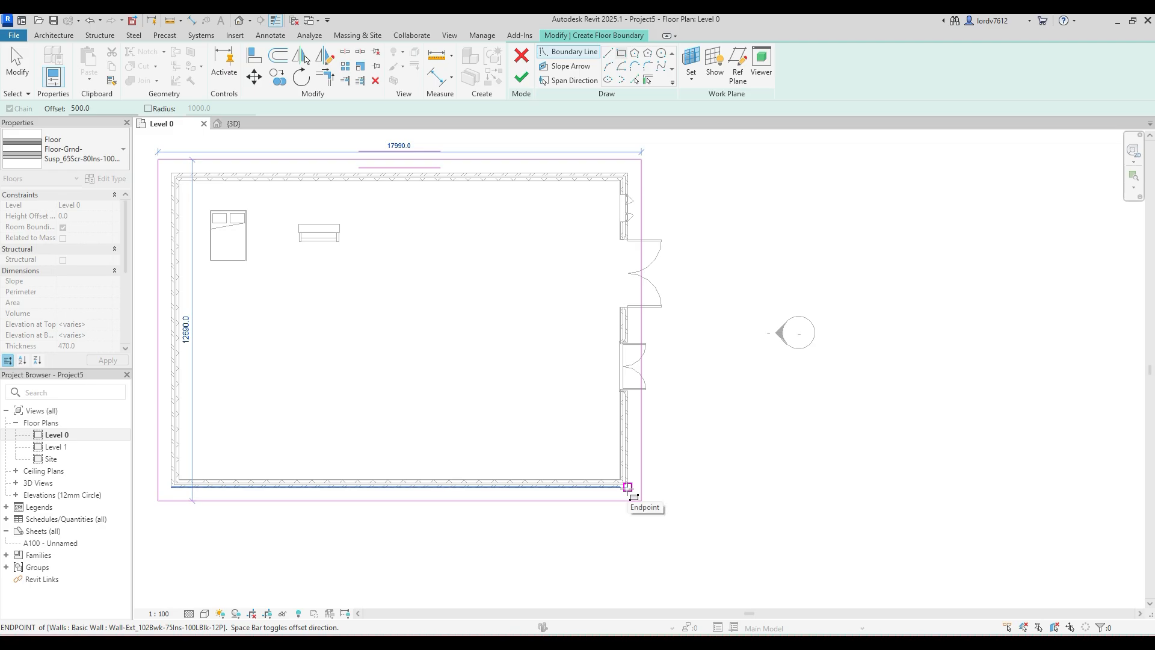
scroll(628, 486, up, 4)
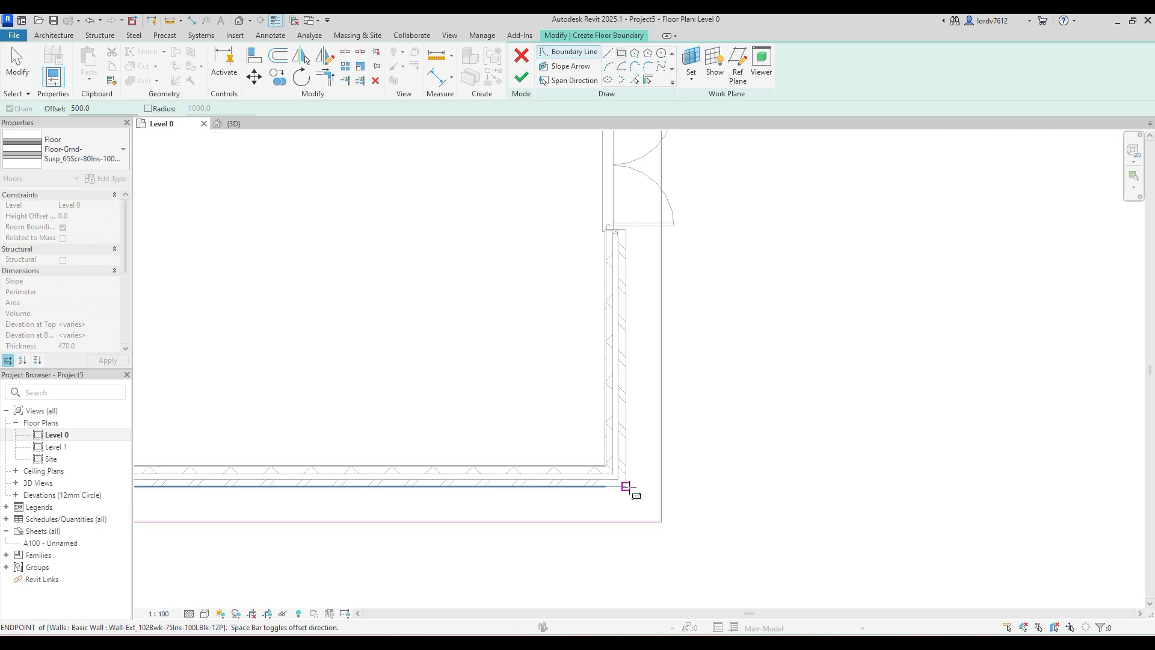
click(626, 486)
scroll(626, 485, down, 5)
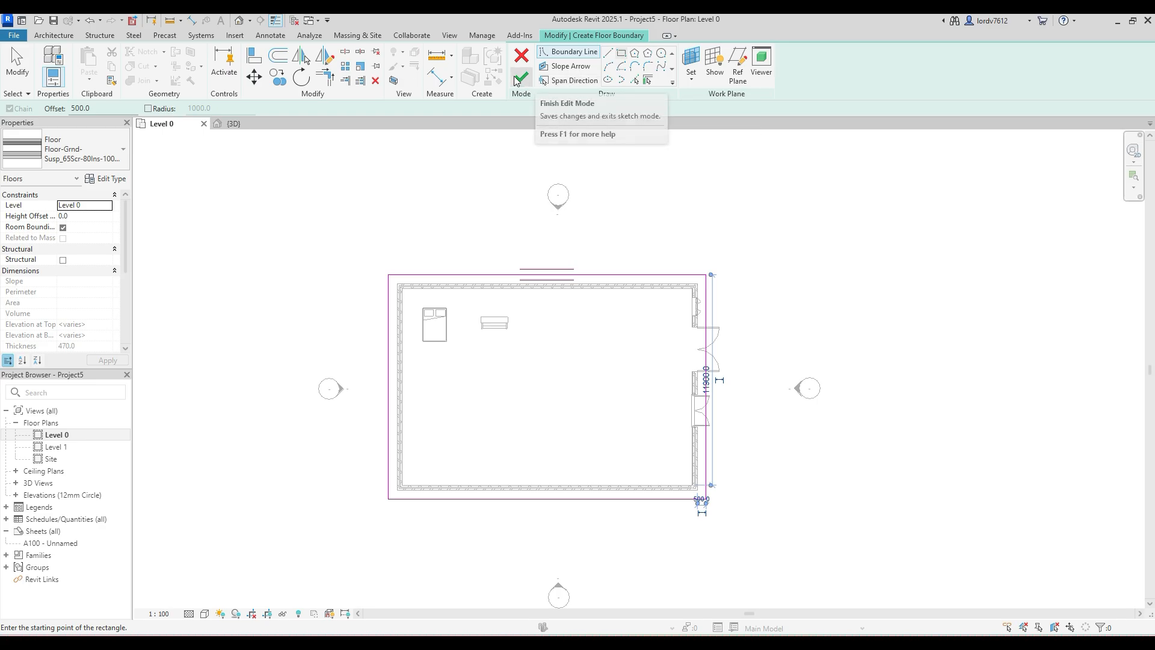
click(519, 77)
click(654, 227)
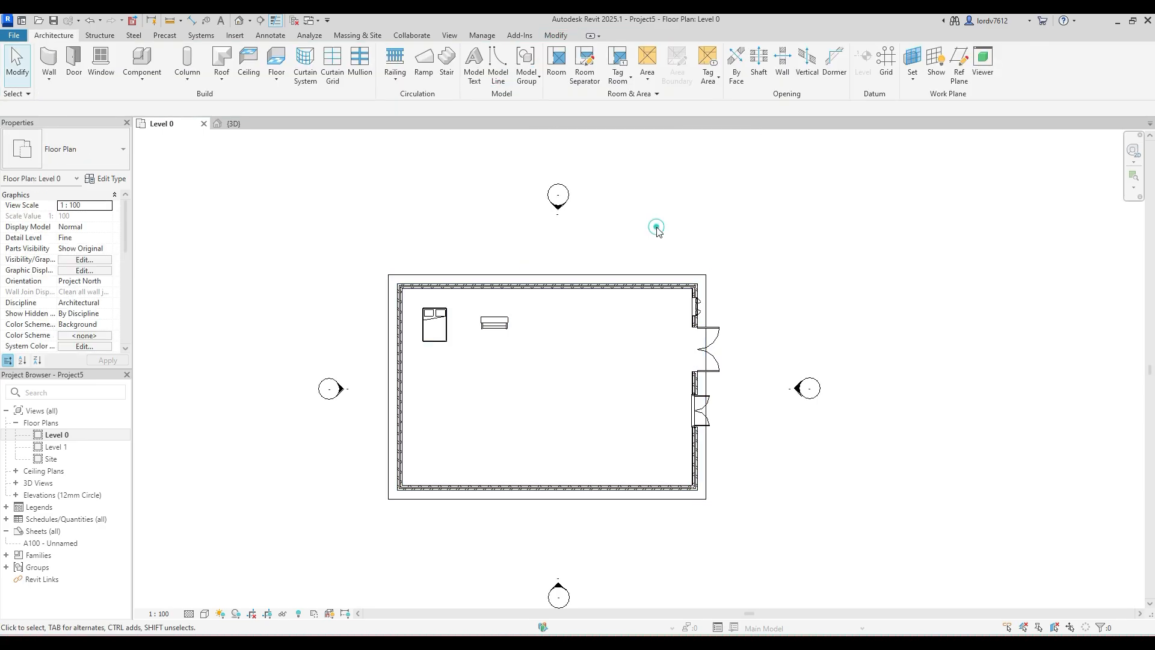
- Switch to the 3D view and change the new floor's type to Floor-Grnd-Bearing_65Scr-90Ins-125Conc-50SBld-150Hcore
click(240, 21)
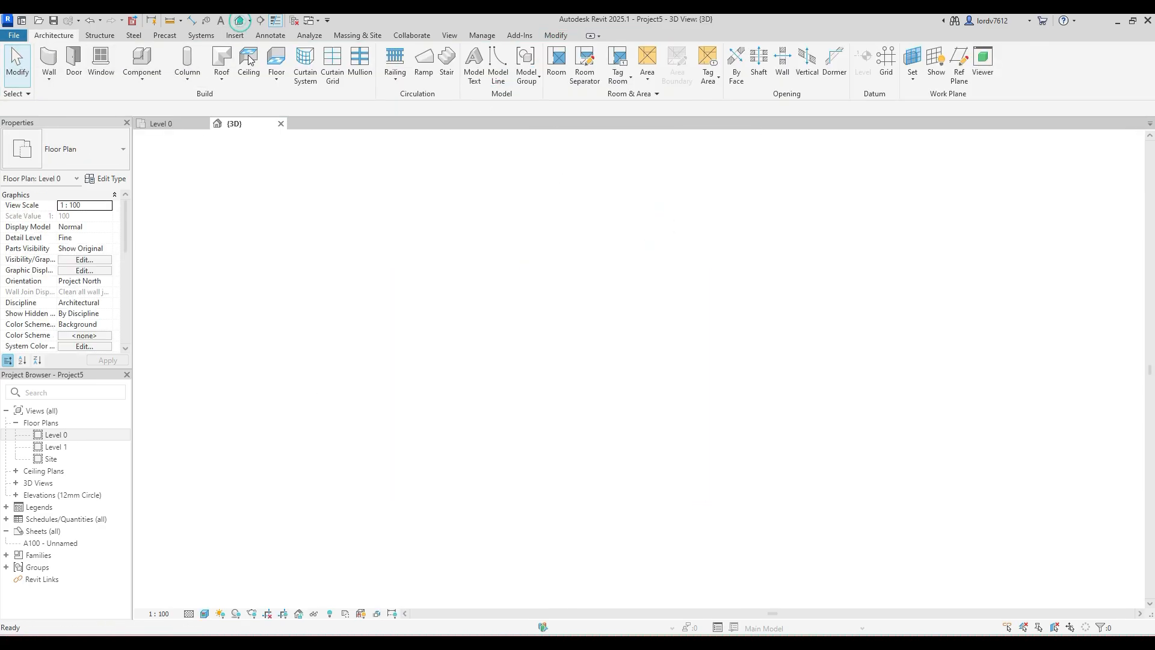
shift+middle_drag(633, 499, 456, 500)
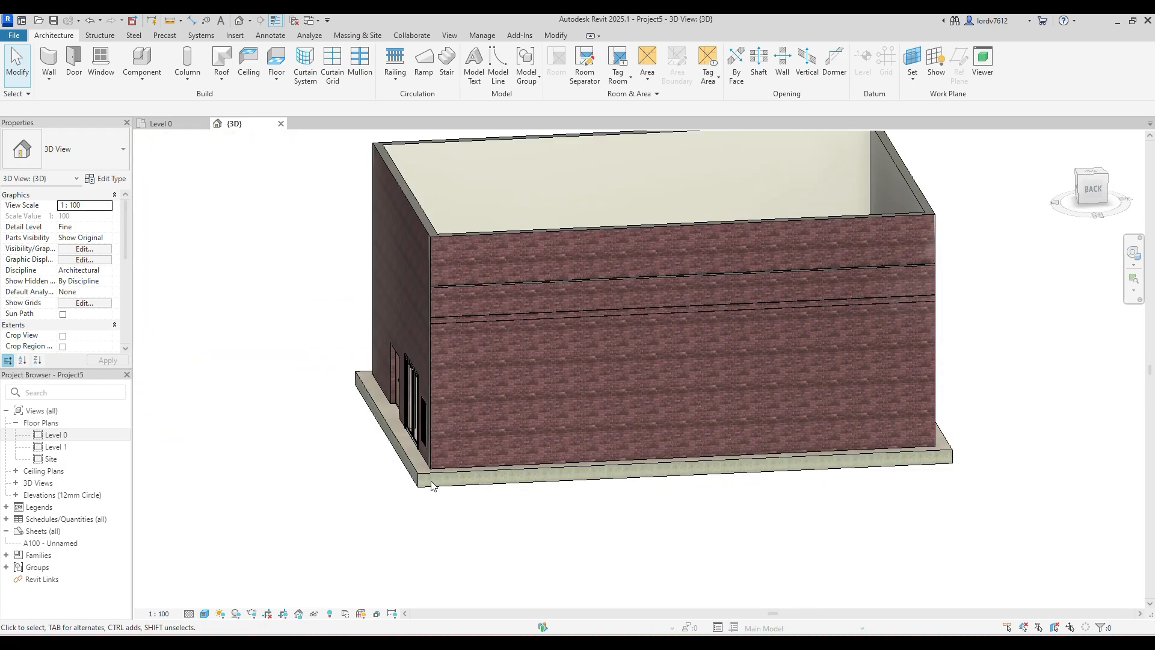
click(430, 481)
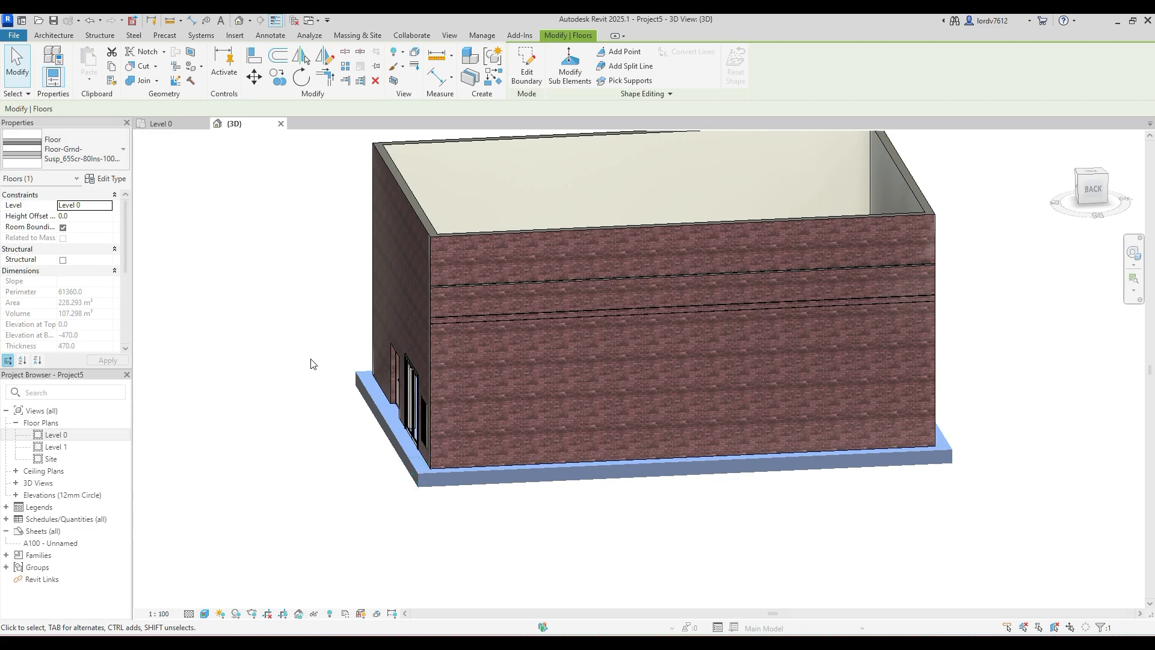
click(78, 157)
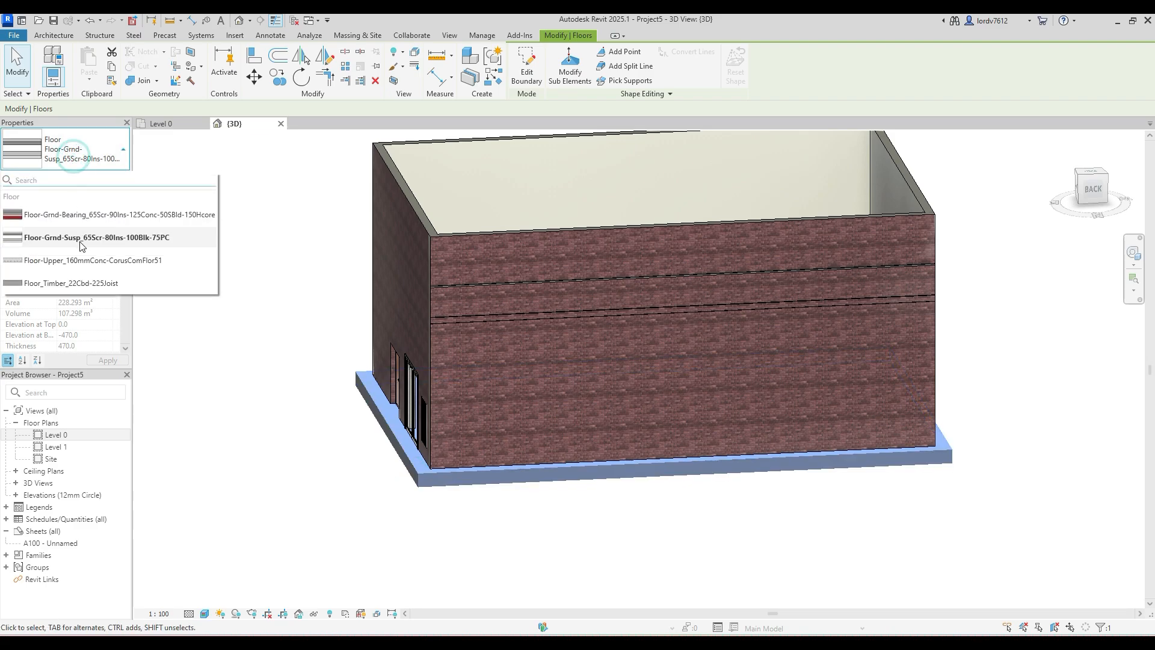
click(120, 214)
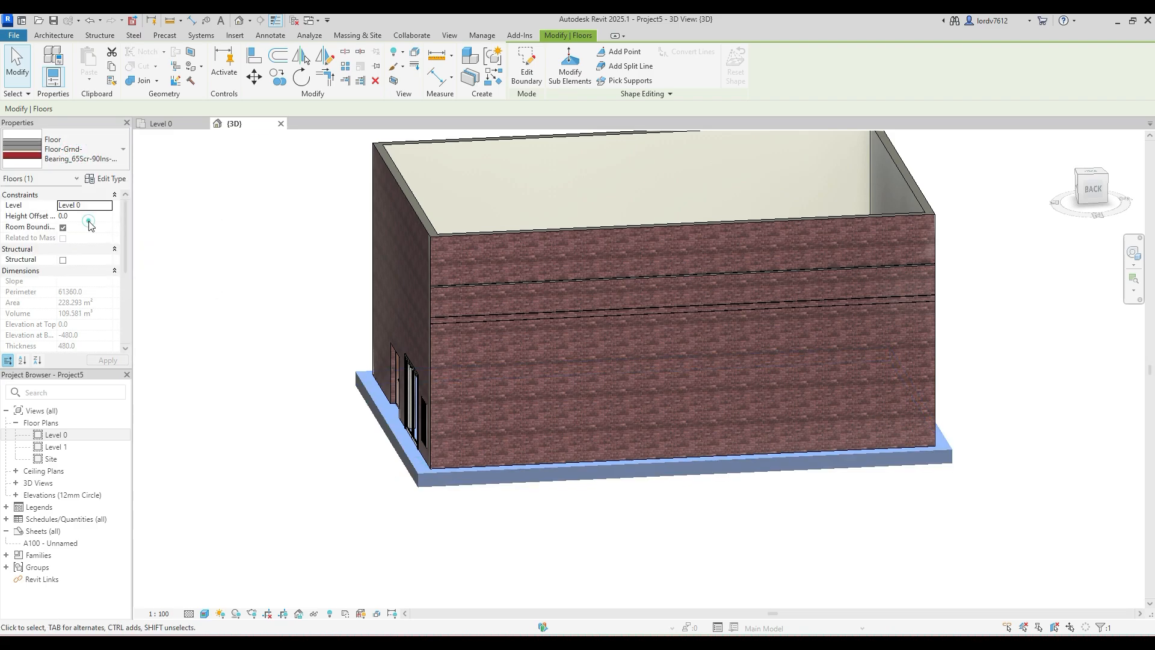
click(330, 482)
scroll(399, 478, up, 6)
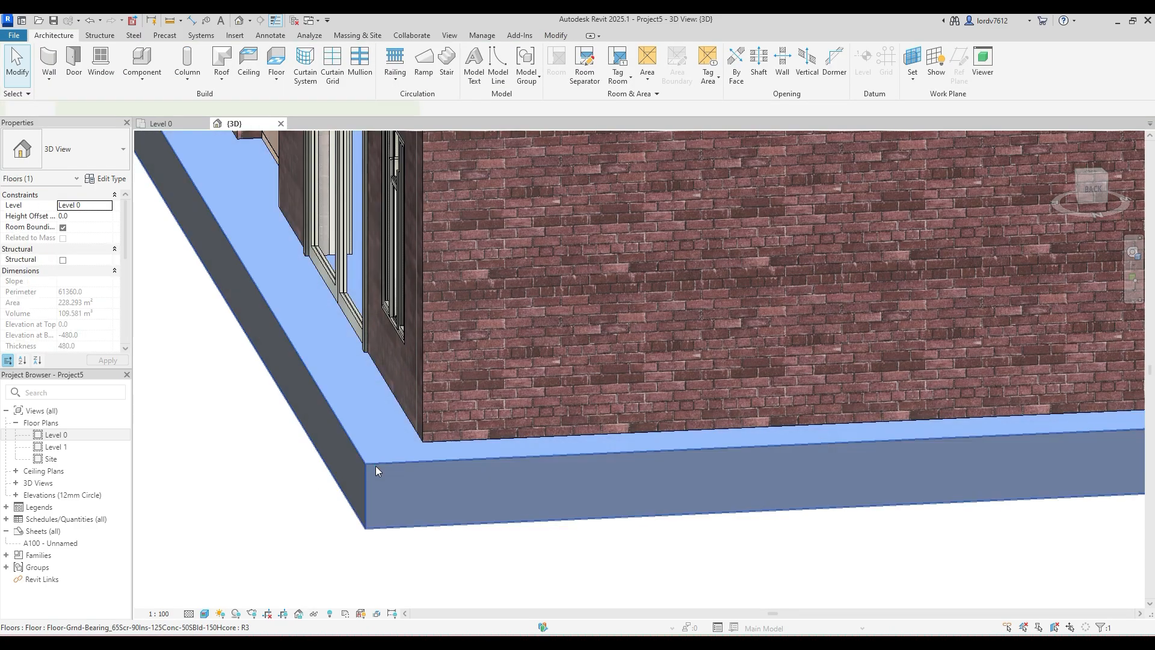
- Try the Floor-Grnd-Susp_65Scr-80Ins-100Blk-75PC, Floor_Timber_22Cbd-225Joist and Floor-Upper_160mmConc-CorusComFlor51 types on the floor
click(376, 466)
click(78, 150)
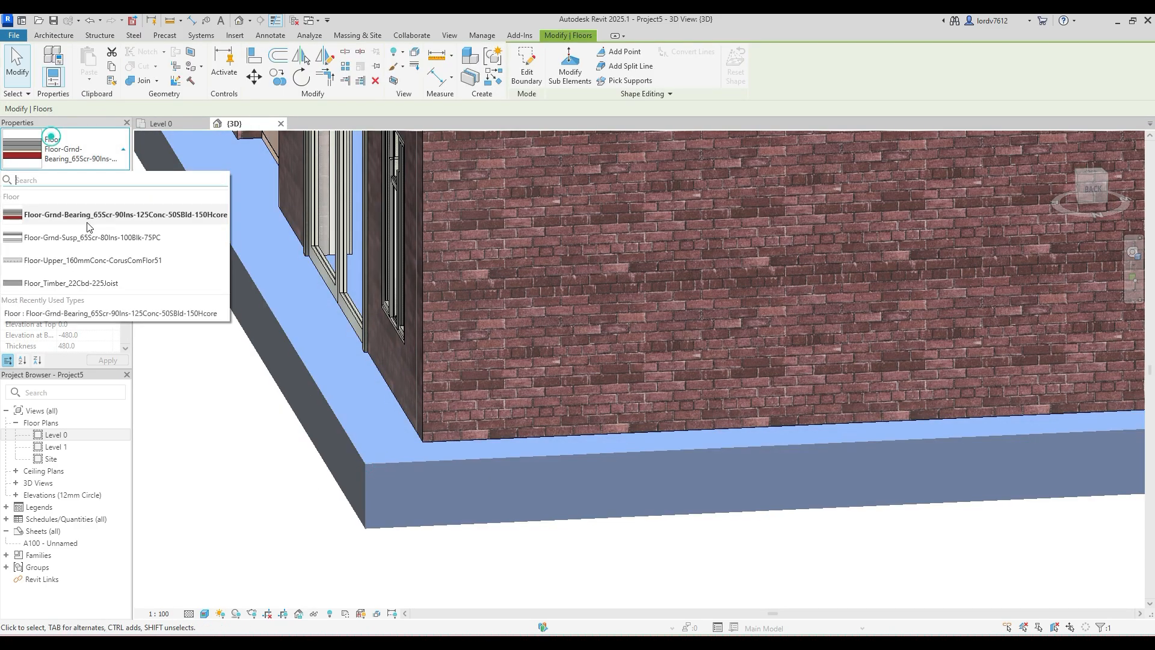
click(107, 246)
click(95, 163)
click(67, 284)
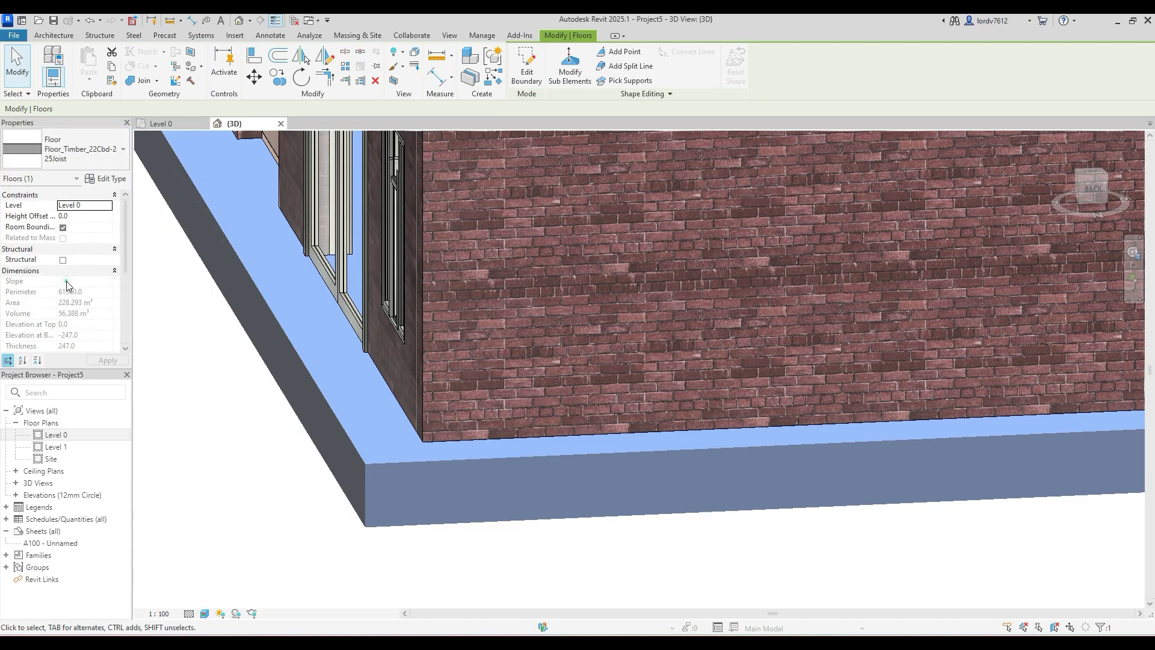
click(96, 151)
click(73, 264)
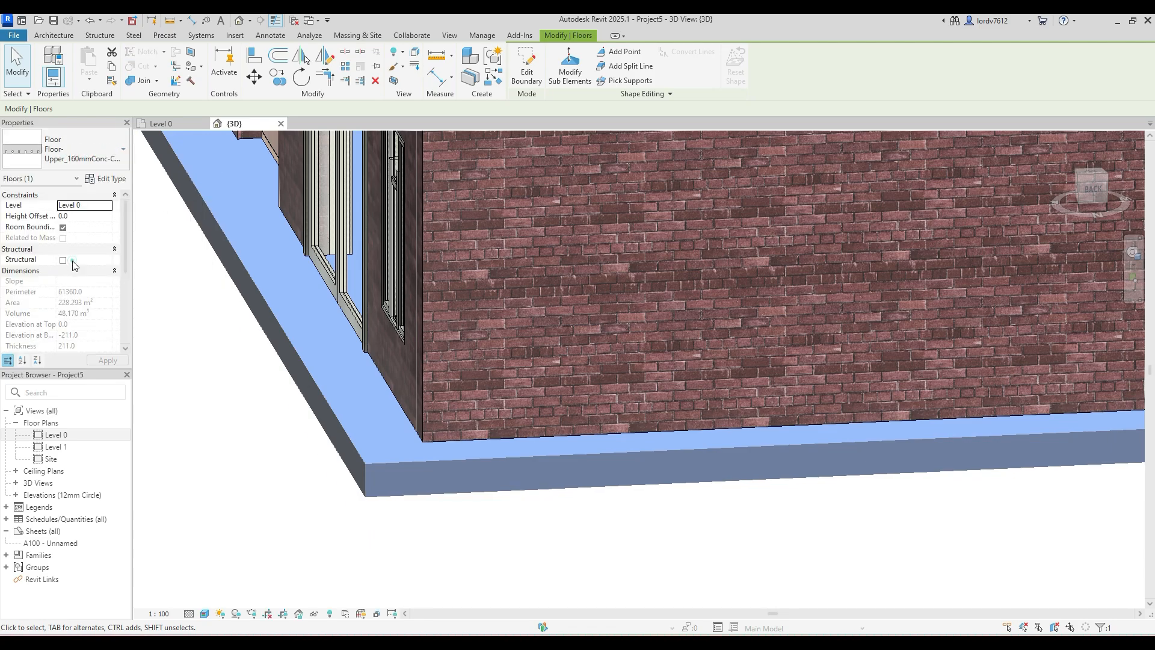
- Return the selected floor to the Floor-Grnd-Bearing_65Scr-90Ins-125Conc-50SBld-150Hcore type
click(227, 392)
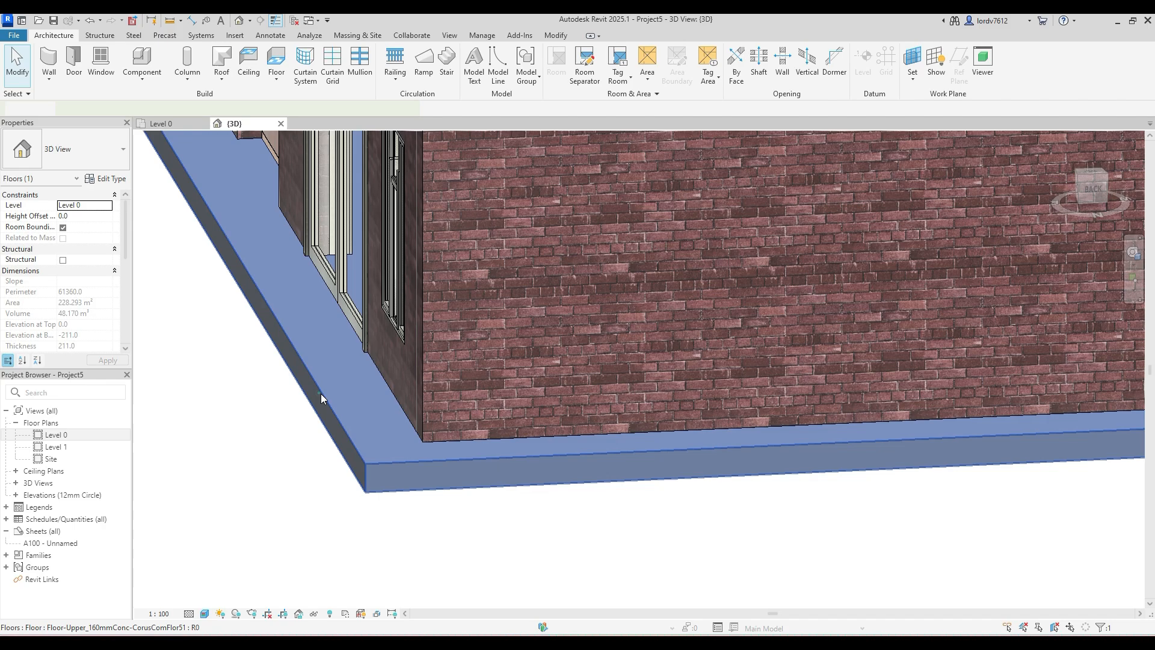
click(320, 394)
click(97, 151)
click(55, 215)
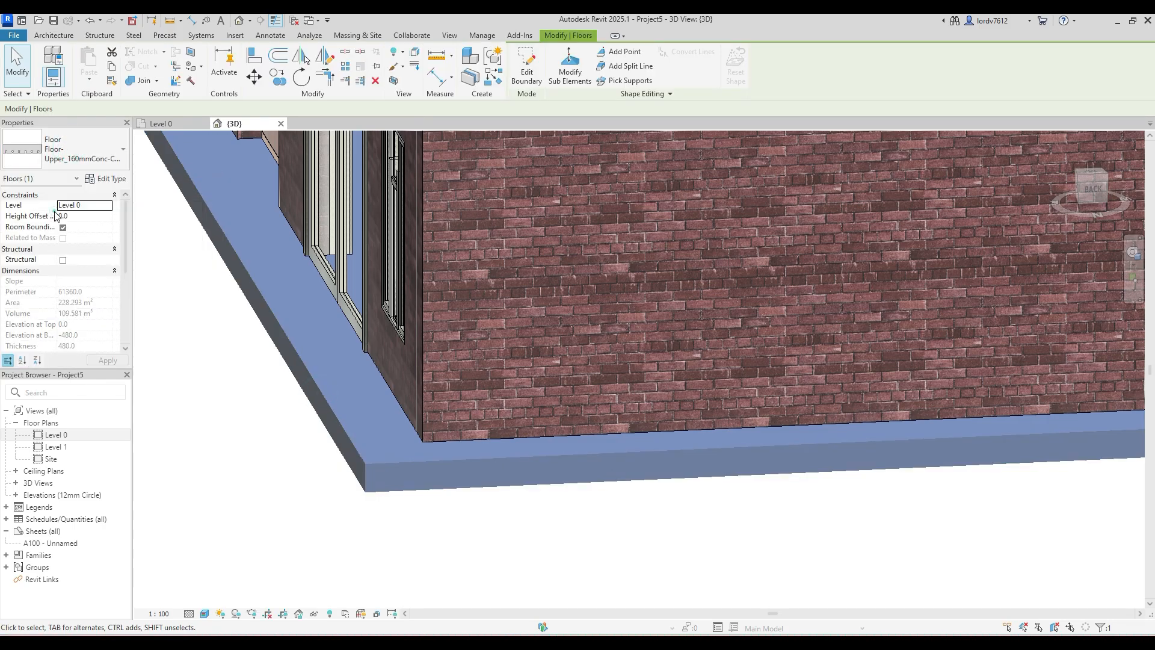
click(163, 275)
click(268, 300)
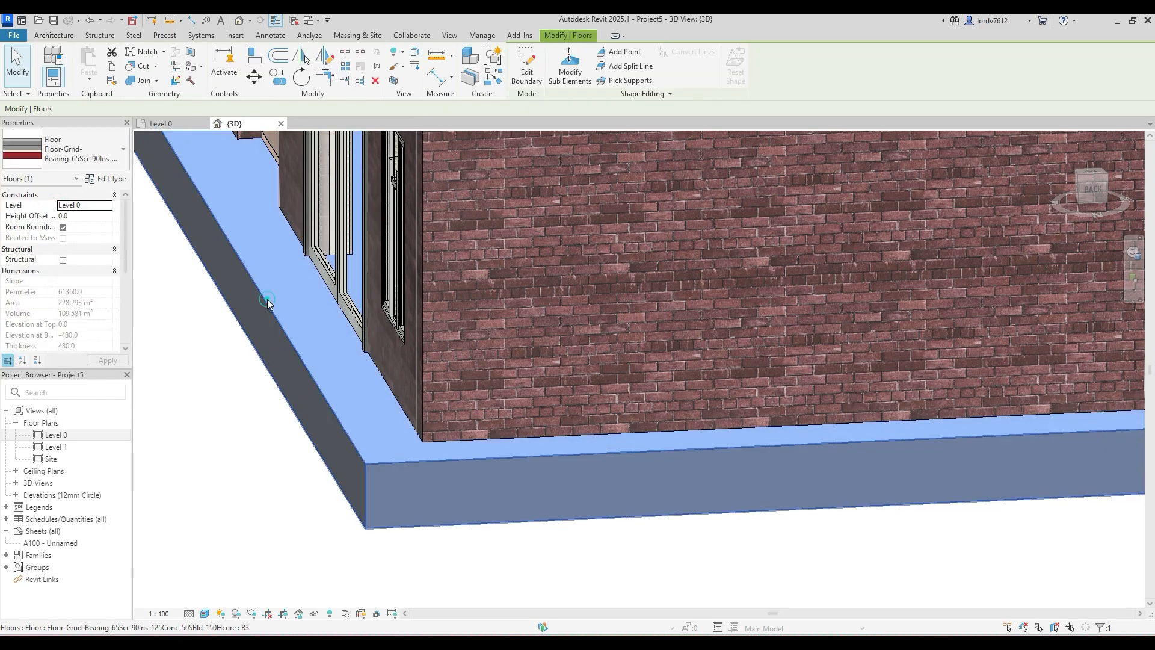
scroll(245, 276, down, 6)
middle_drag(239, 309, 264, 406)
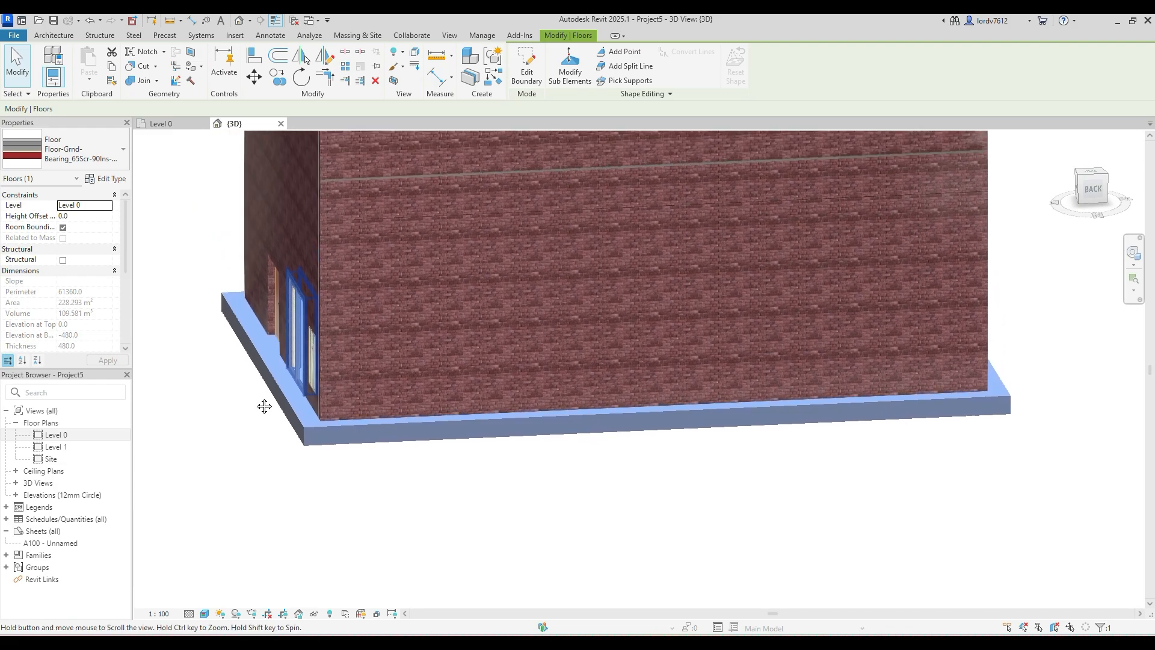
- Examine the layer functions, materials and thicknesses in the ground-bearing floor type's structure, then close it without changes
click(110, 180)
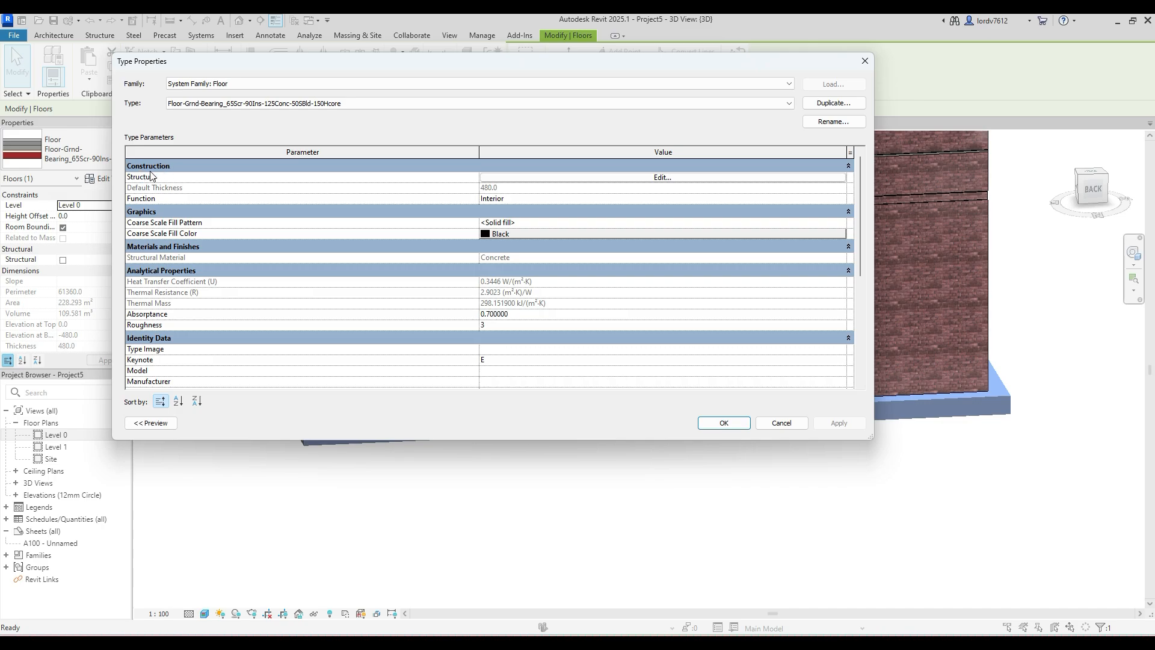
click(575, 177)
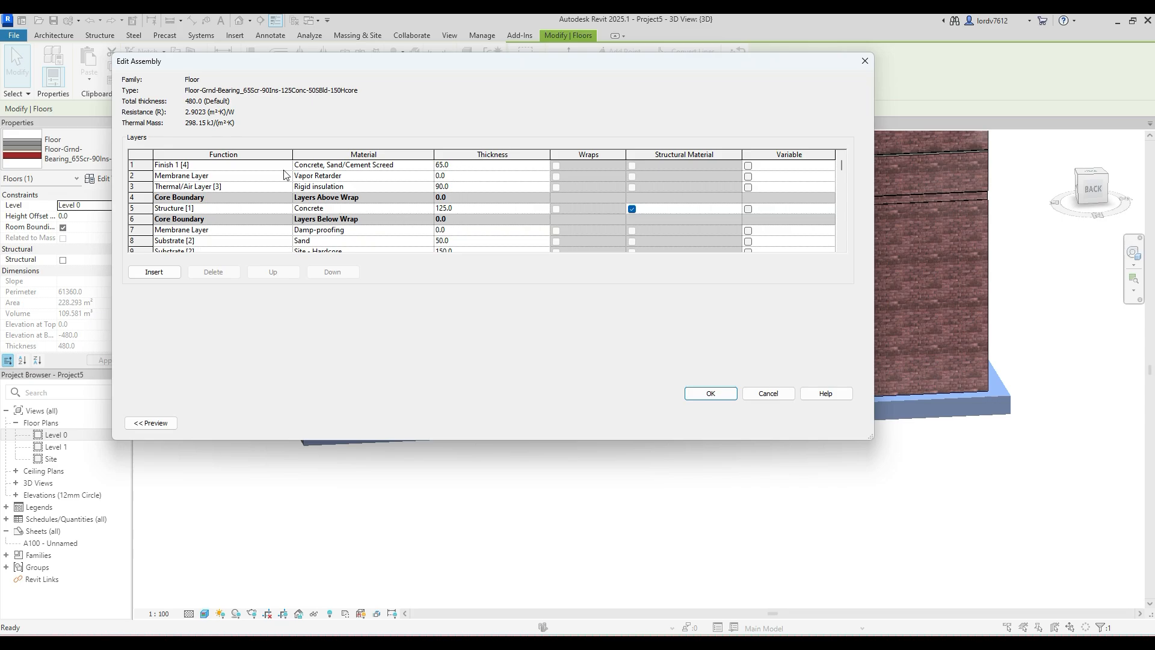
scroll(472, 198, down, 1)
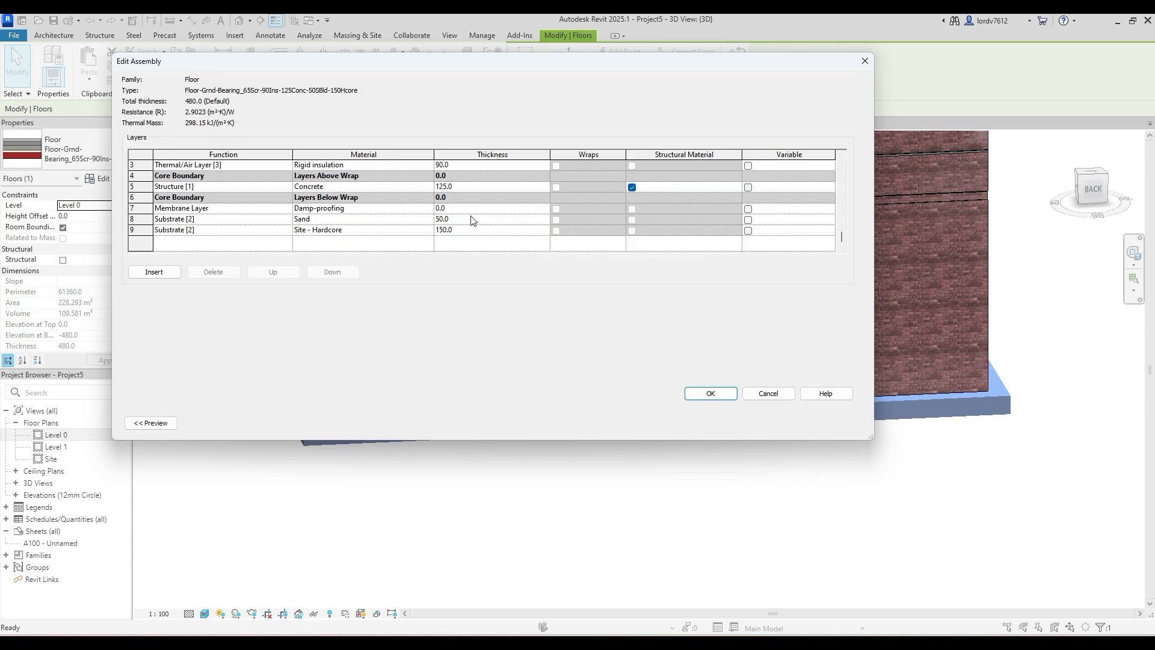
scroll(464, 228, up, 1)
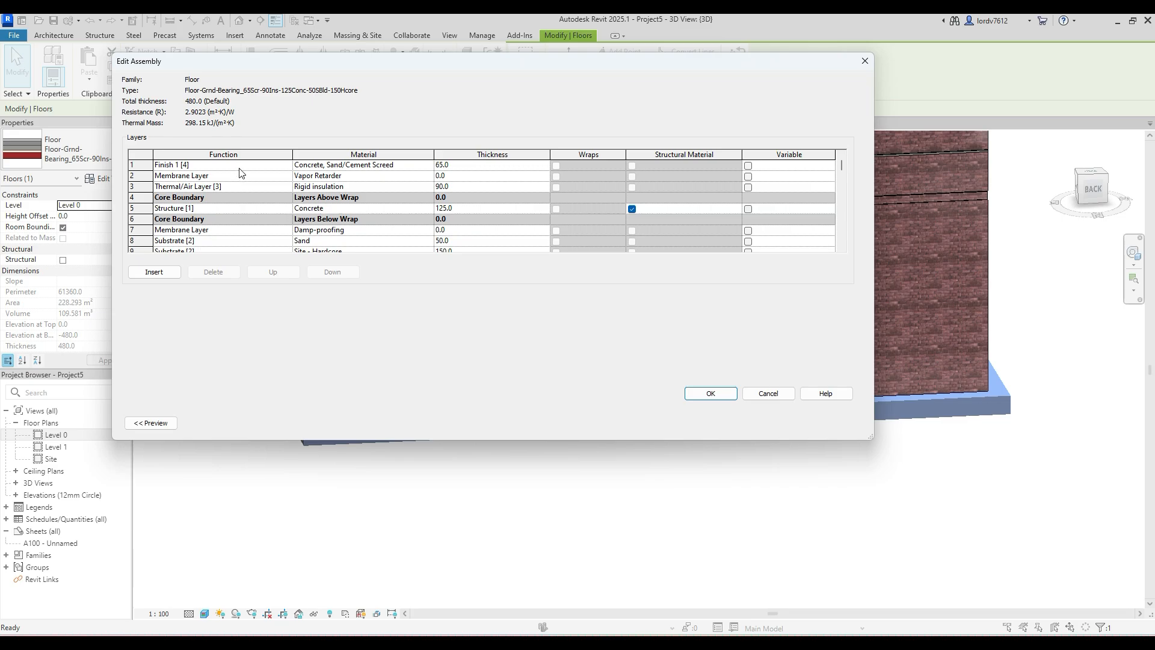
scroll(242, 172, down, 1)
scroll(191, 213, up, 1)
click(864, 63)
click(865, 60)
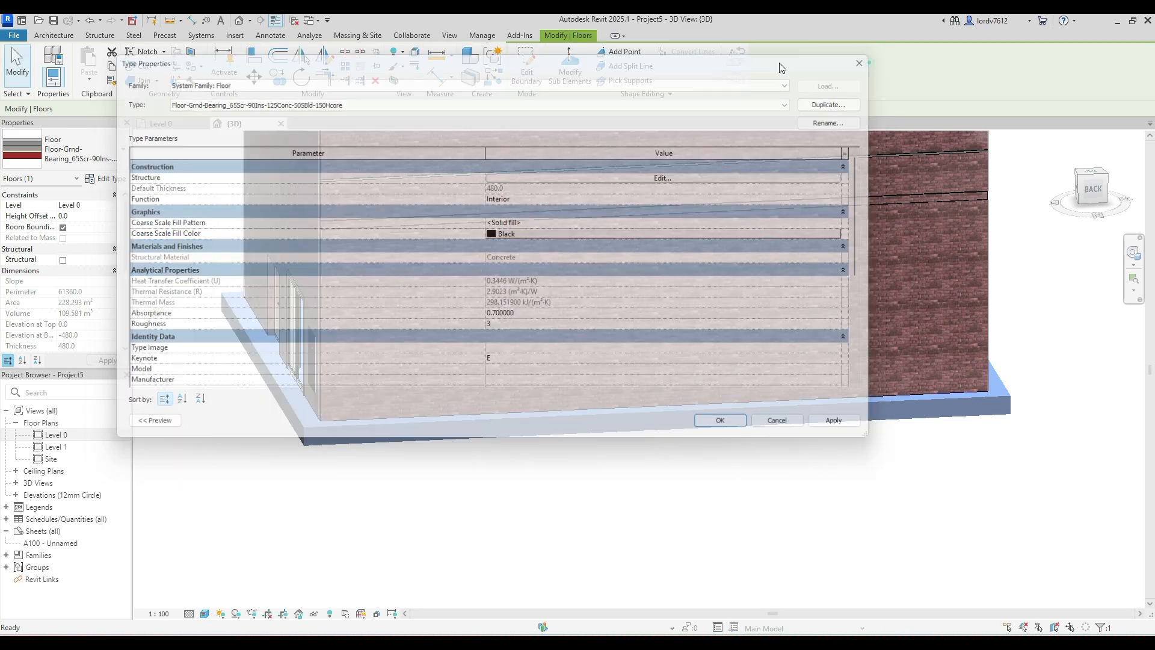
- Change the floor to the Floor_Timber_22Cbd-225Joist type and set its timber joist structure layer thickness to 125
click(90, 150)
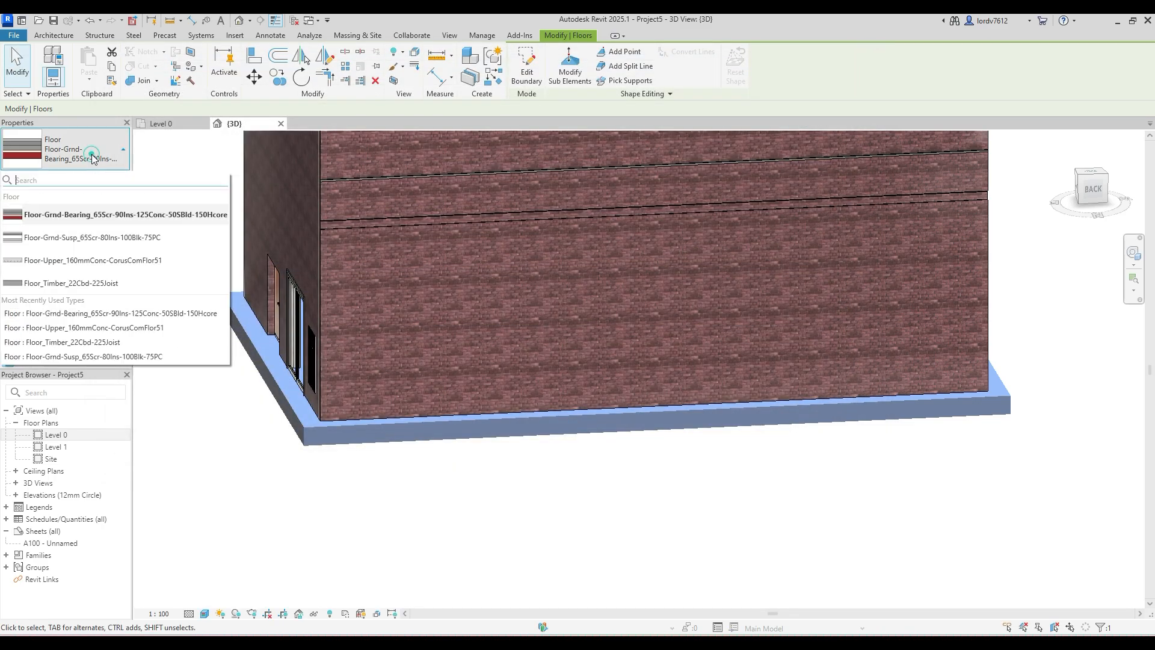
click(67, 282)
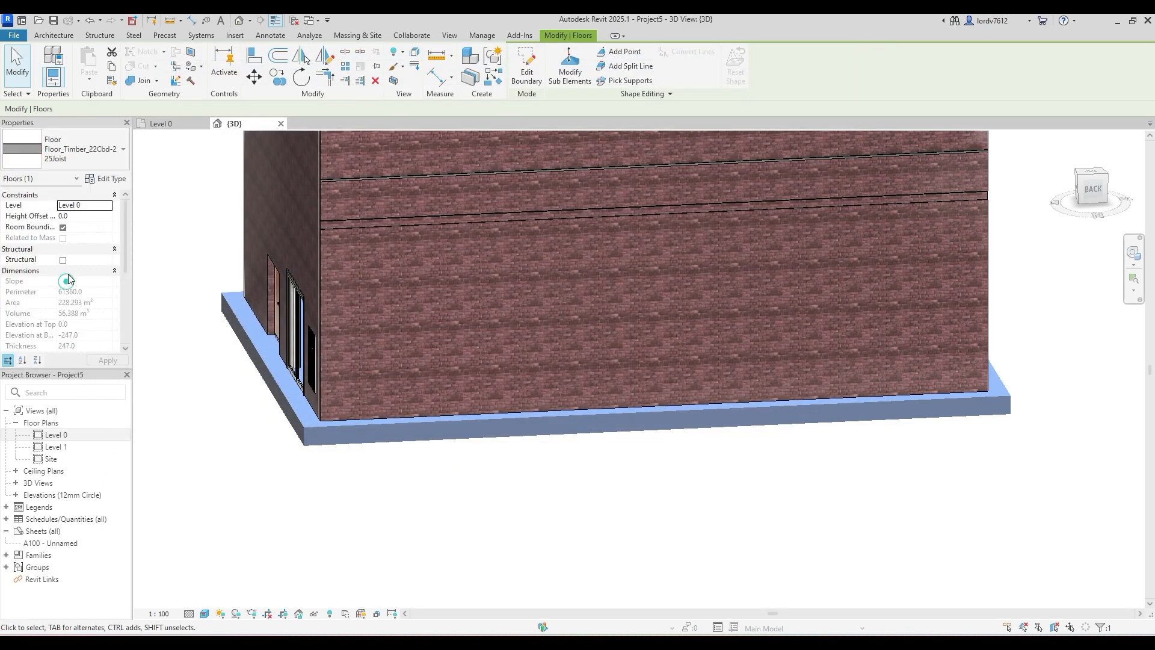
click(108, 179)
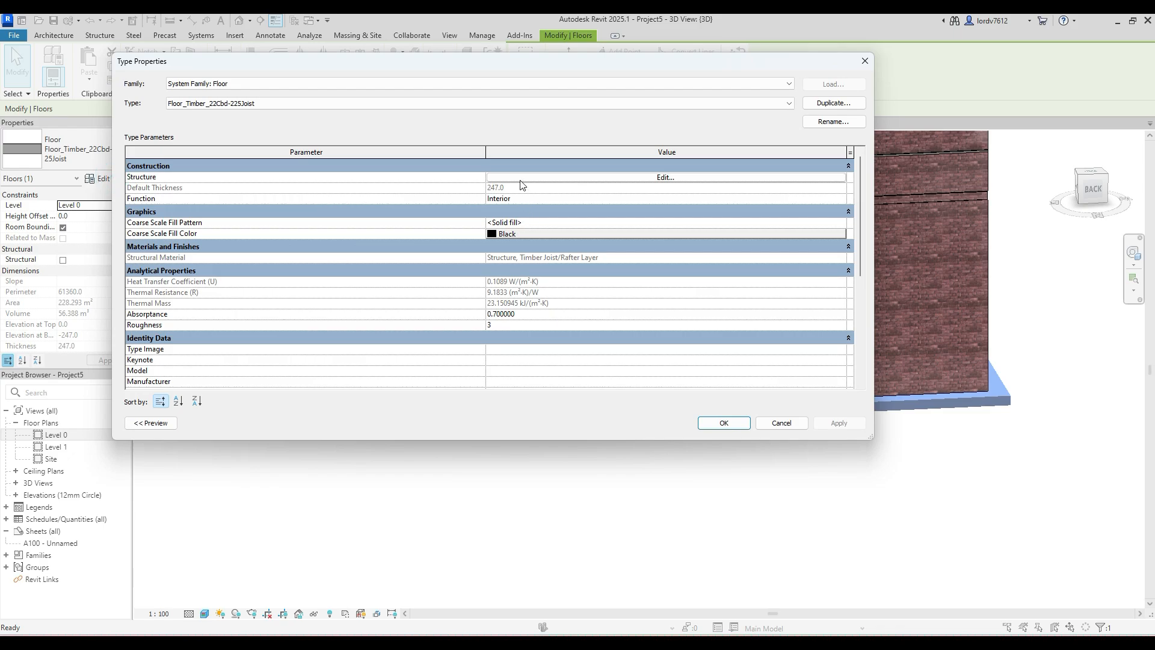
click(521, 178)
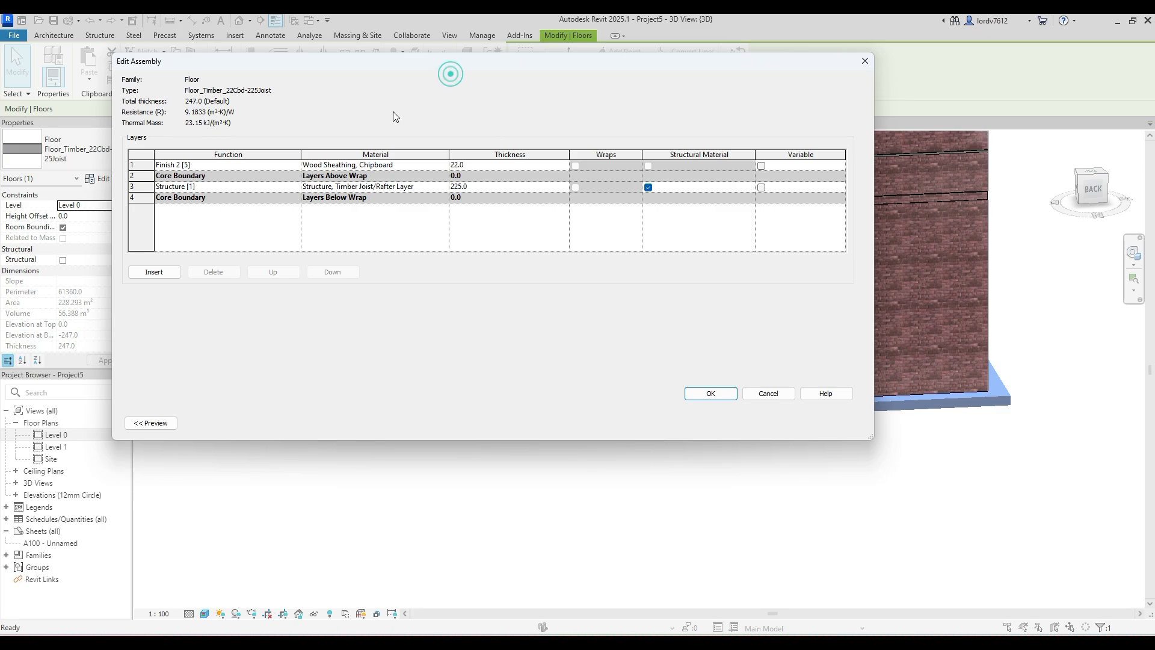
drag(392, 58, 317, 84)
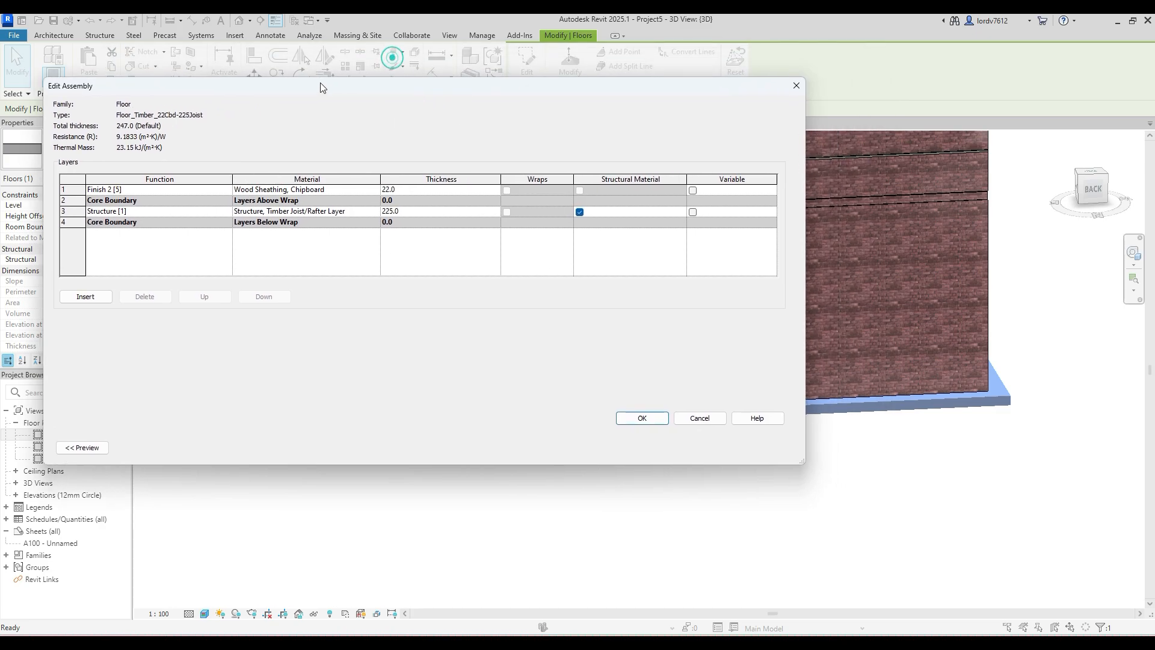
click(425, 213)
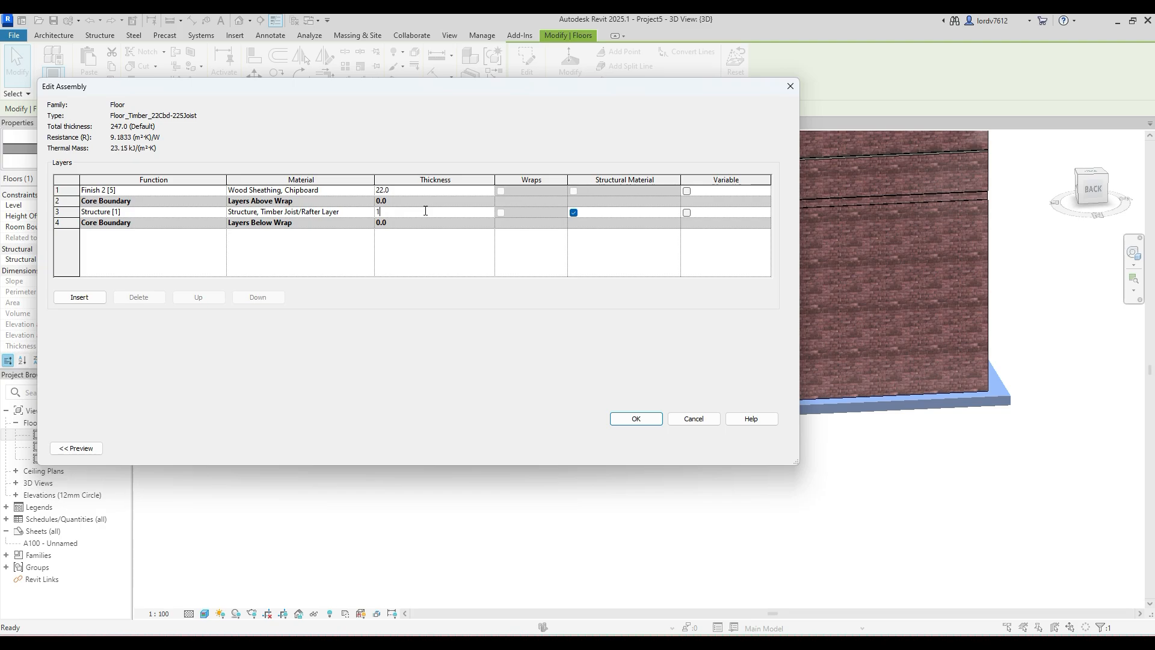
key(Tab)
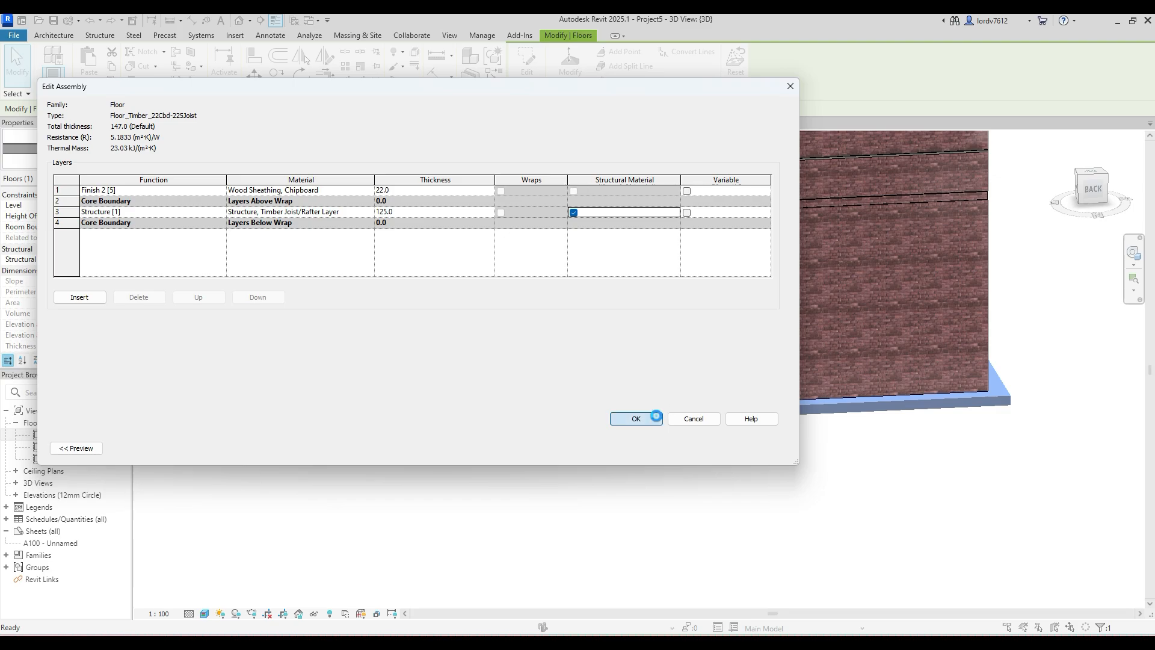
click(657, 416)
click(762, 448)
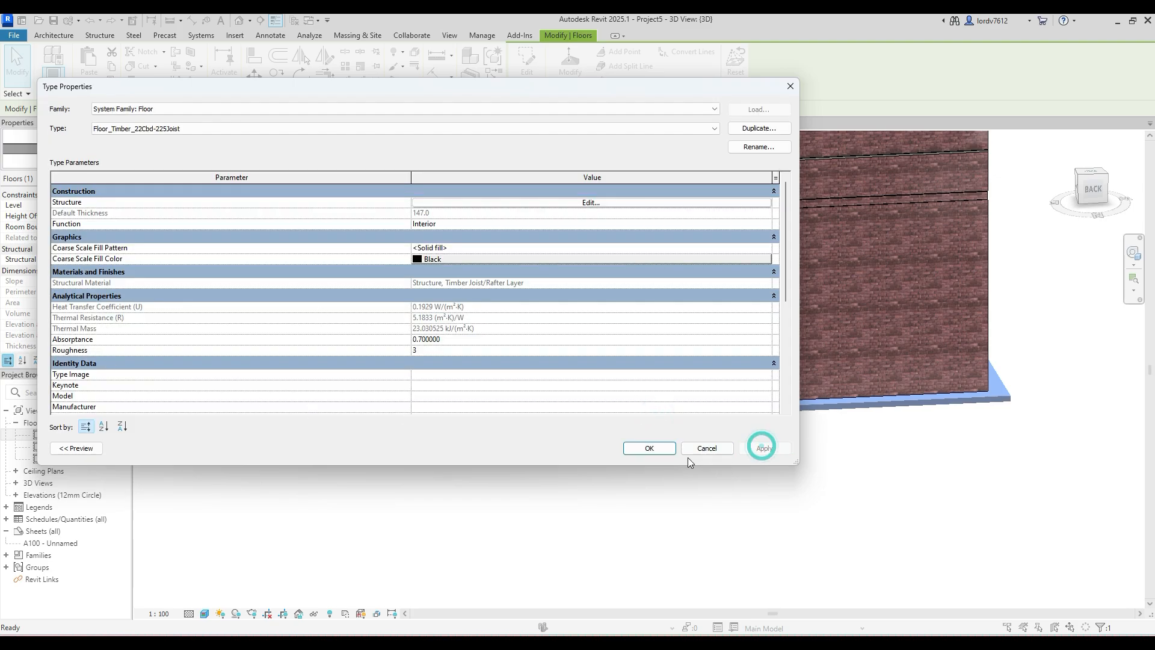
click(649, 448)
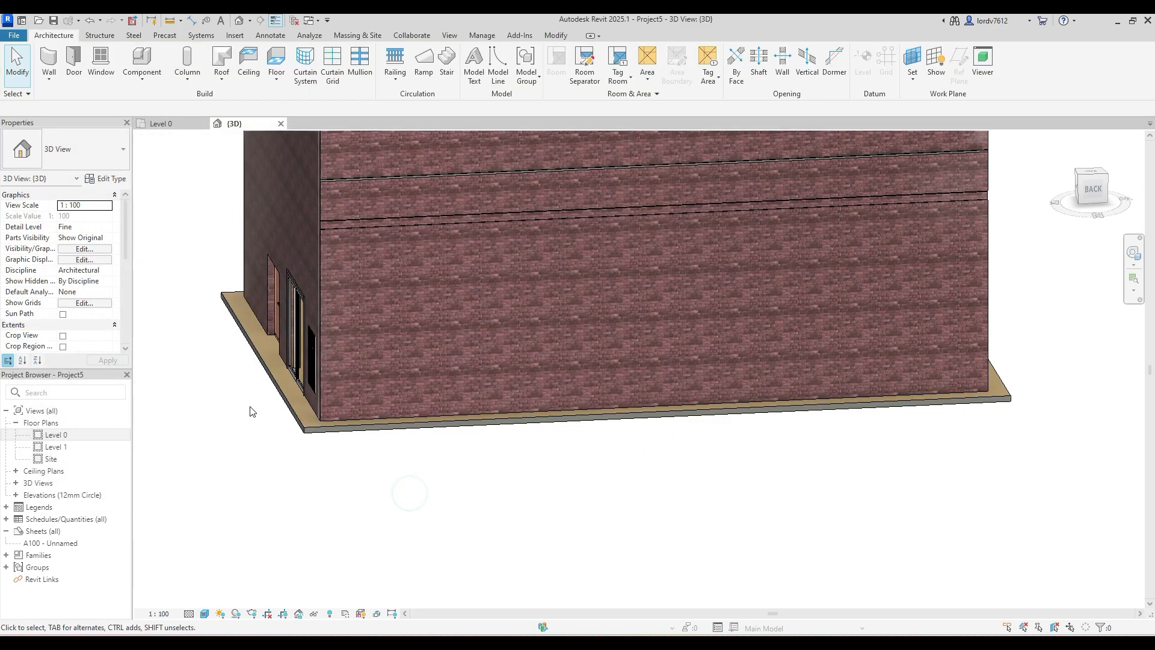
- Open the layer structure of the floor's Floor_Timber_22Cbd-225Joist type for editing
scroll(317, 408, up, 6)
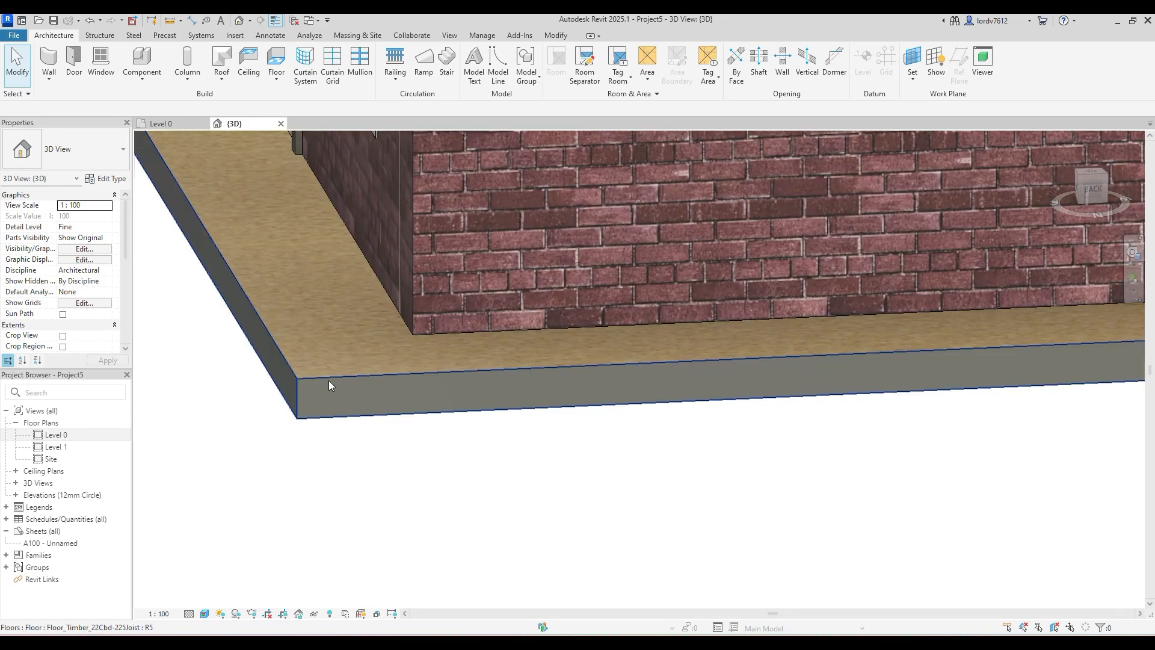
middle_drag(333, 391, 338, 444)
scroll(322, 442, down, 3)
scroll(324, 442, down, 1)
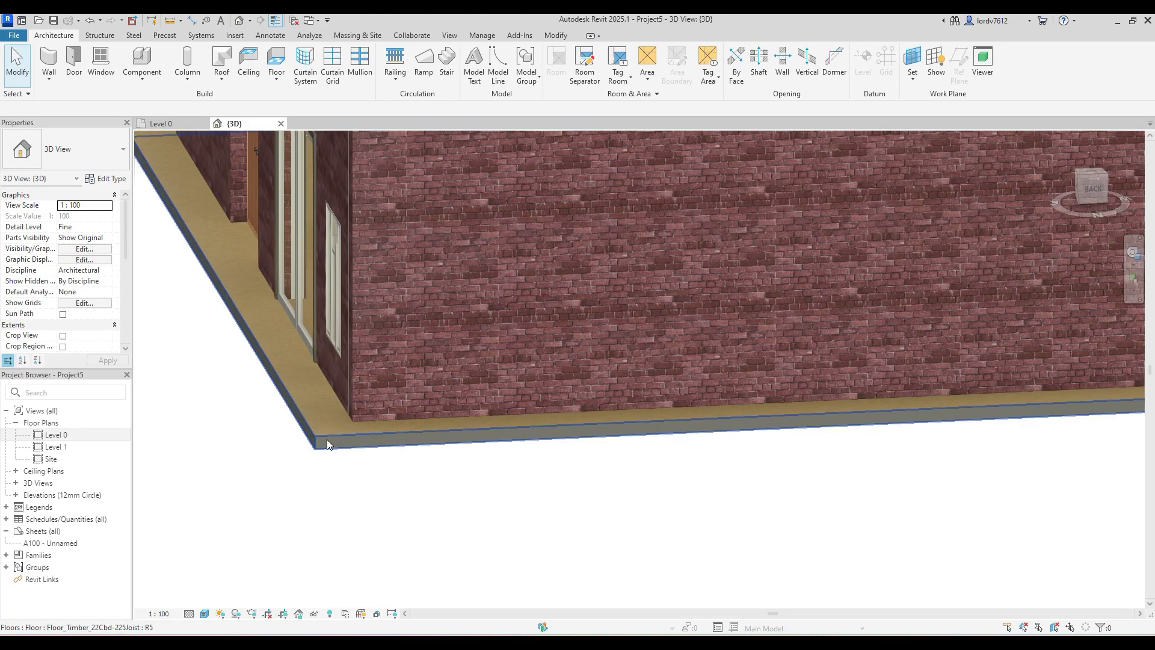
click(327, 439)
click(112, 180)
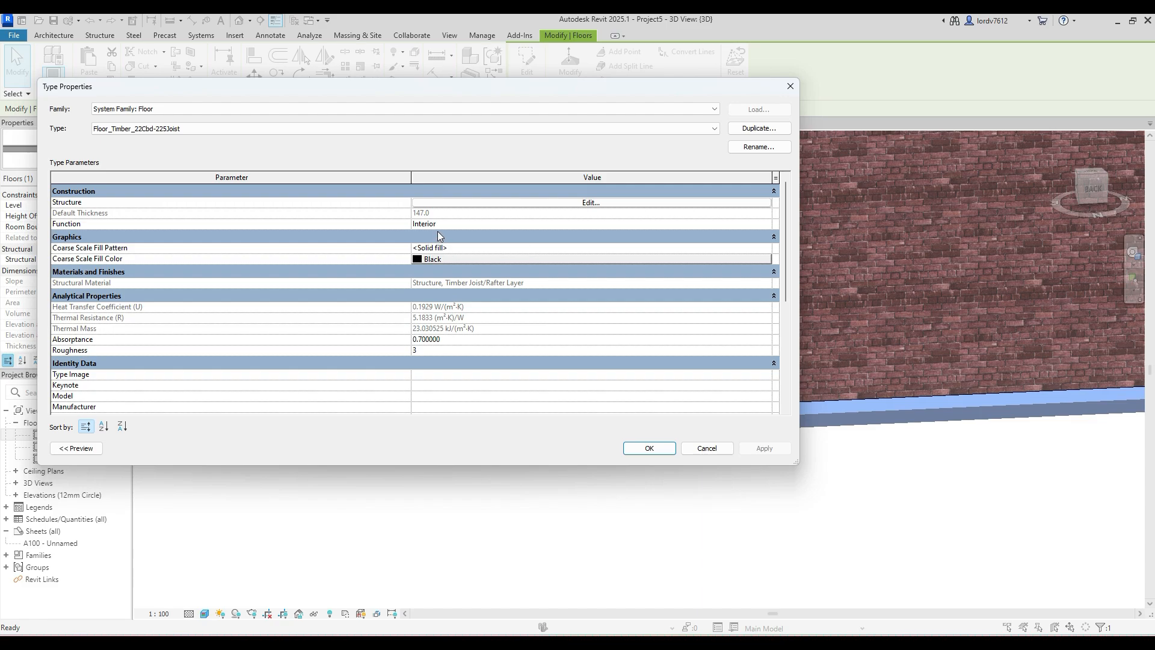
click(591, 203)
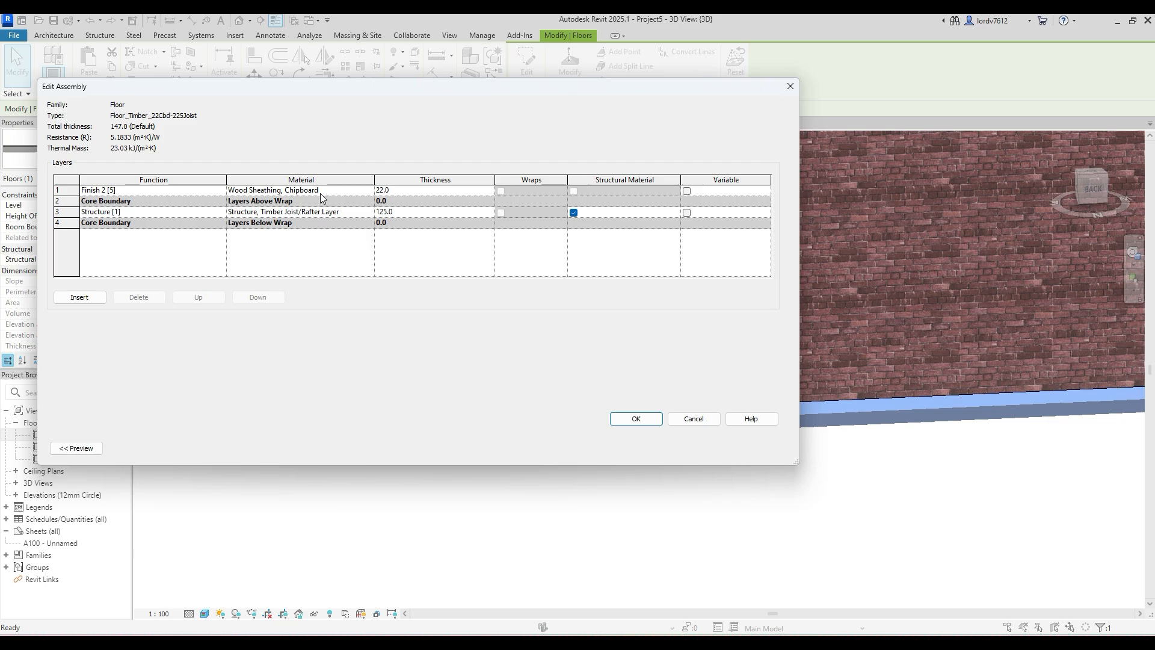
- Set the Finish 2 [5] layer's material to Roofing, Tile and apply the change to the floor type
click(352, 191)
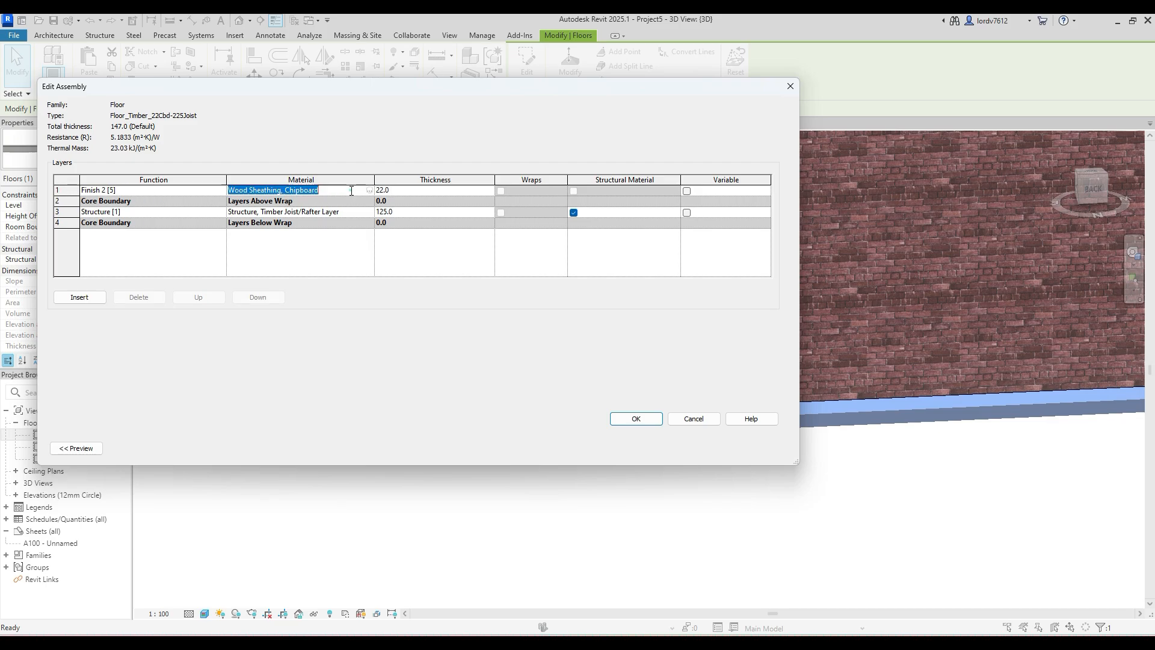
click(368, 190)
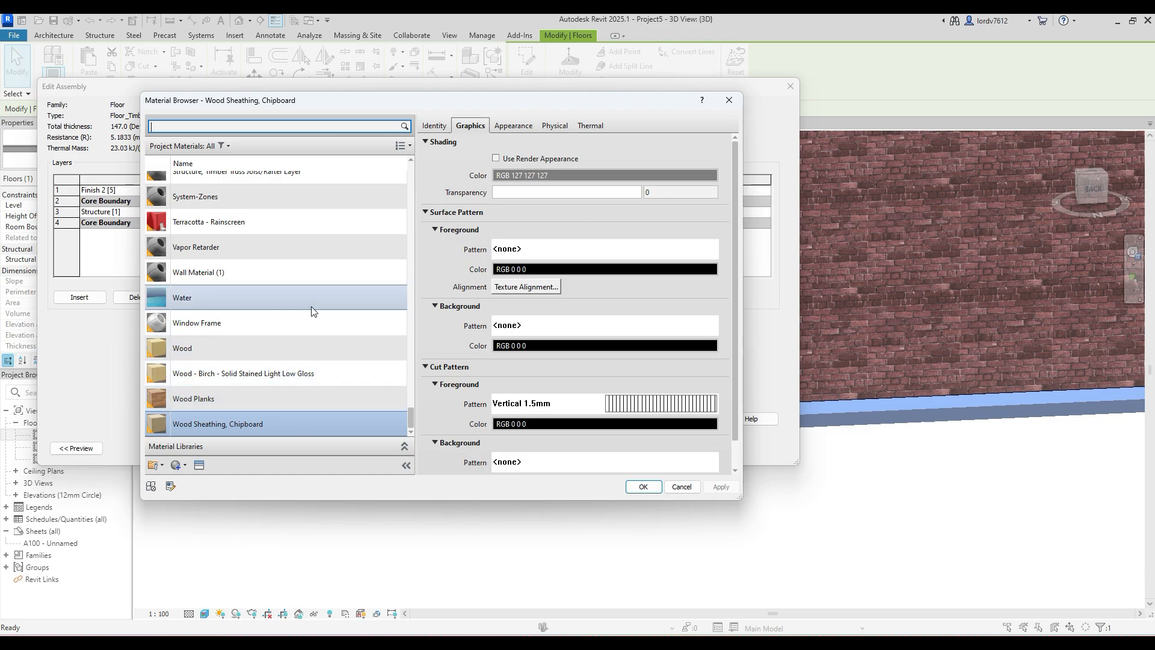
scroll(312, 228, up, 3)
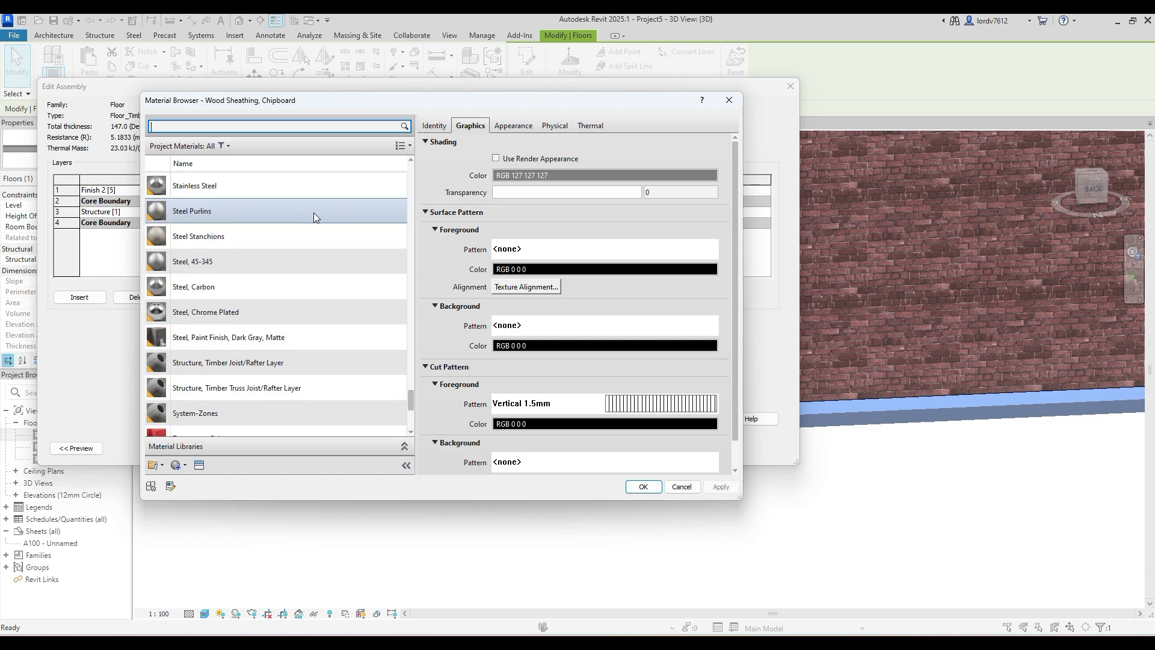
scroll(311, 214, up, 2)
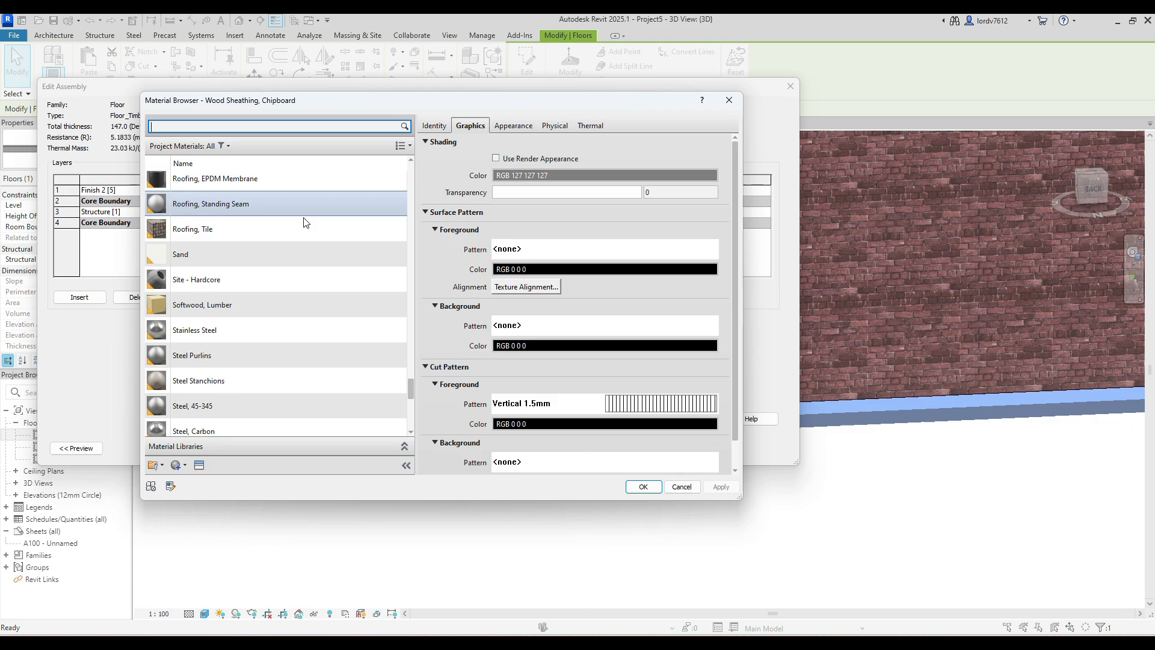
click(243, 232)
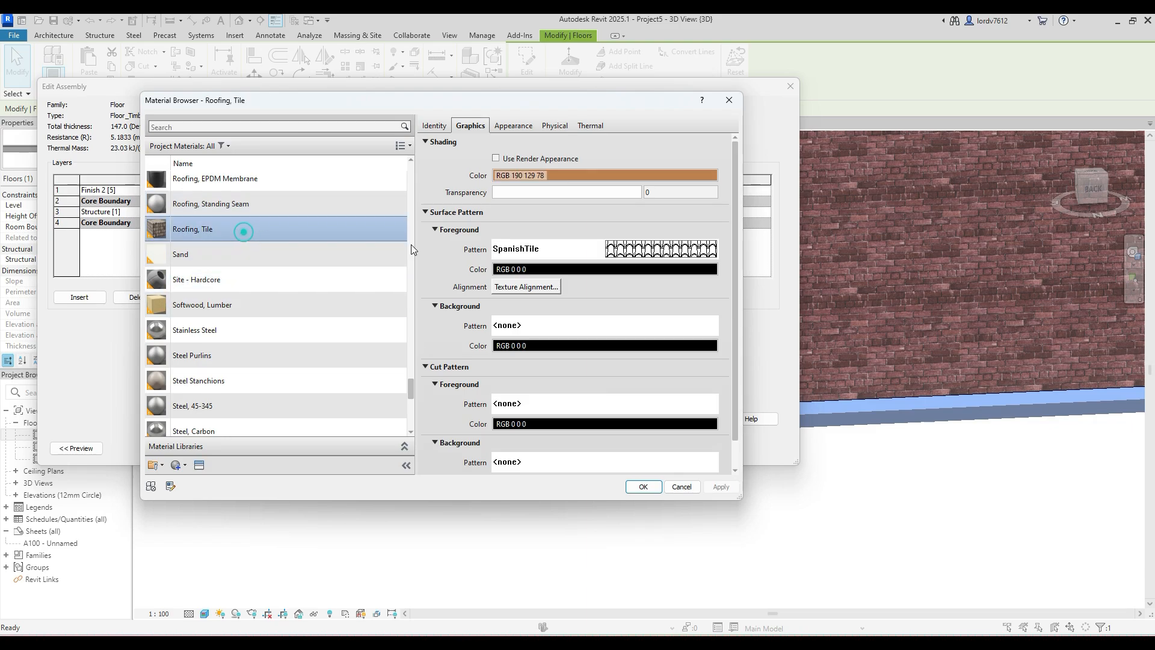
click(644, 486)
click(635, 418)
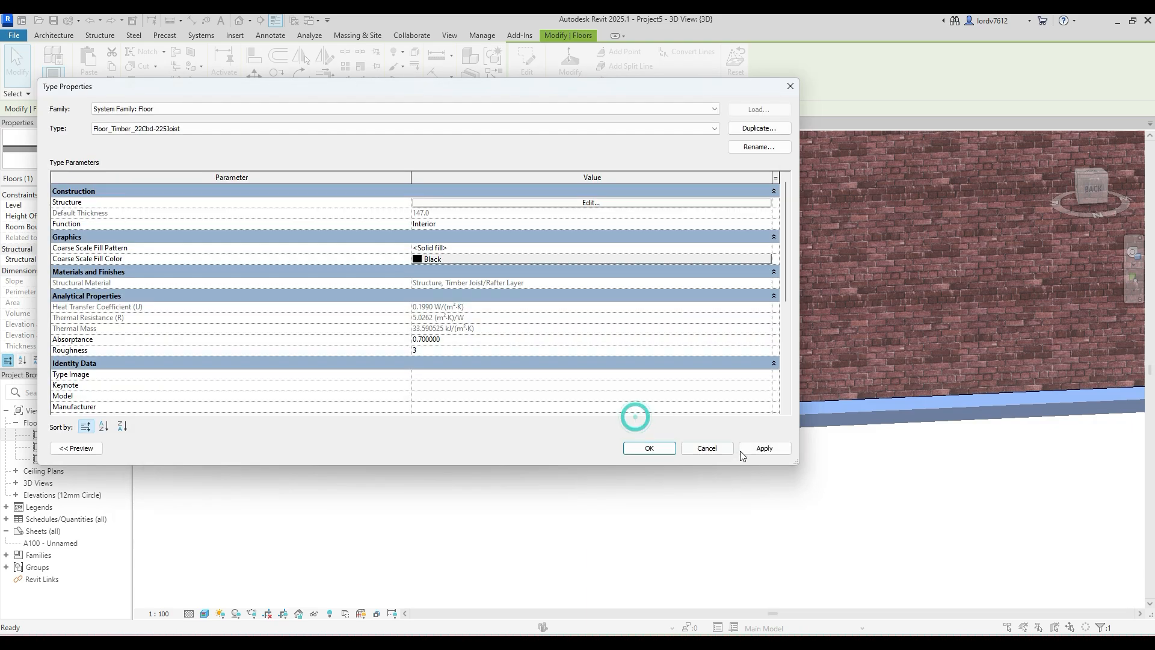
click(763, 448)
click(639, 449)
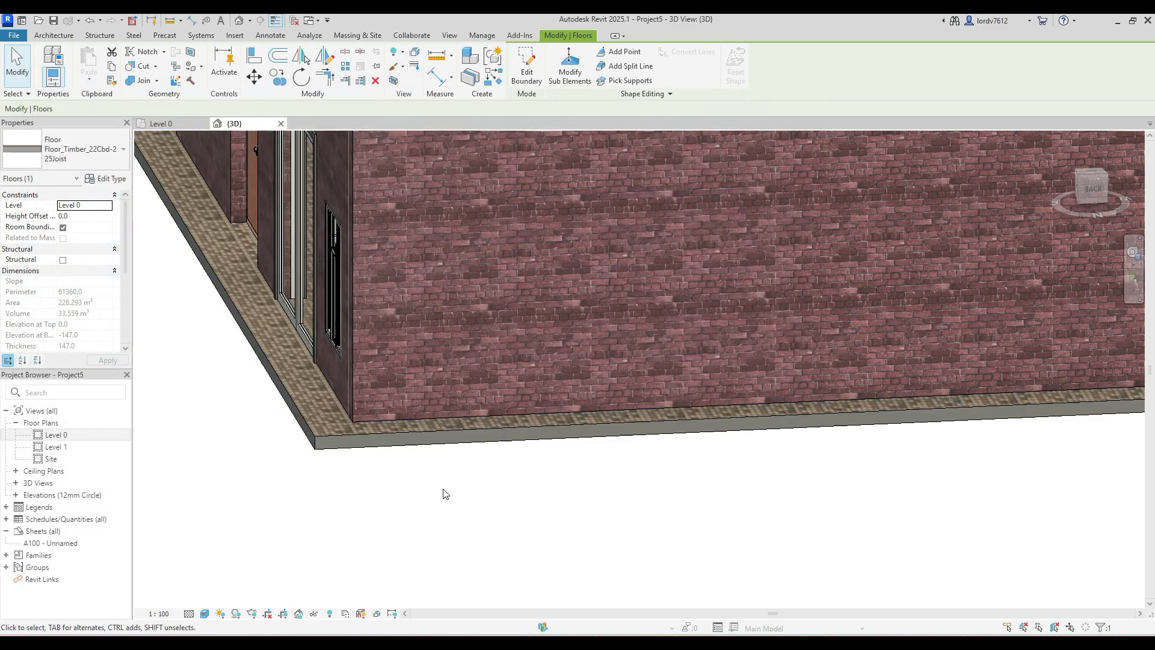
- Reopen the timber floor type's layer structure and bring up the material choices for its Finish 2 [5] layer
scroll(392, 424, up, 5)
scroll(392, 421, down, 5)
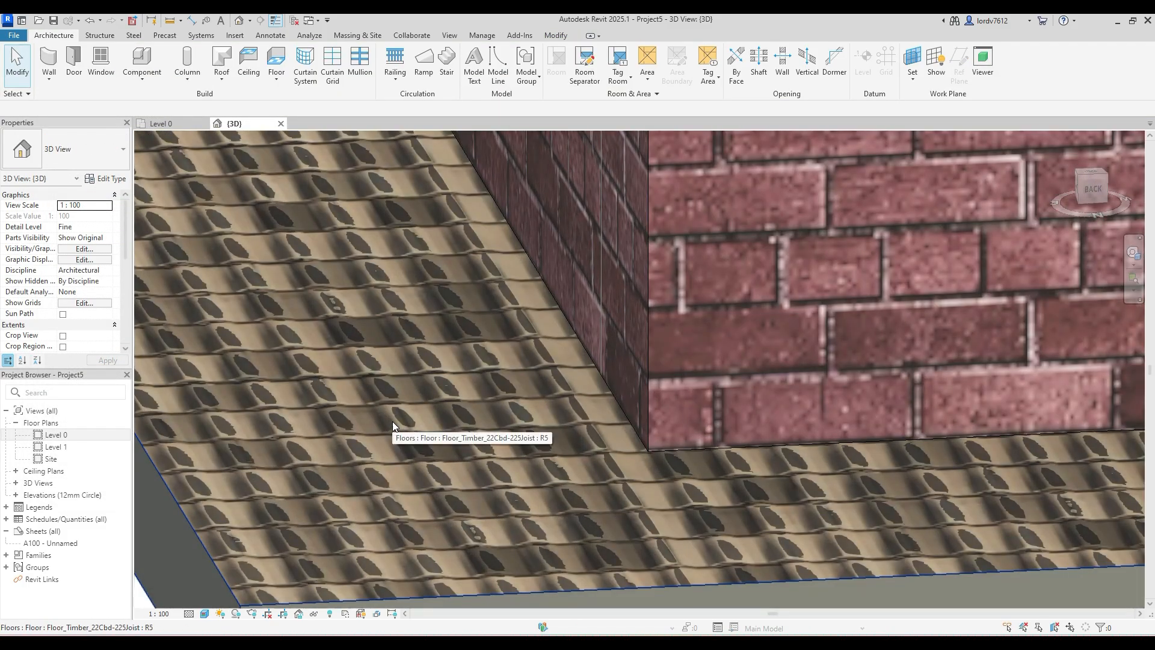
scroll(371, 396, down, 6)
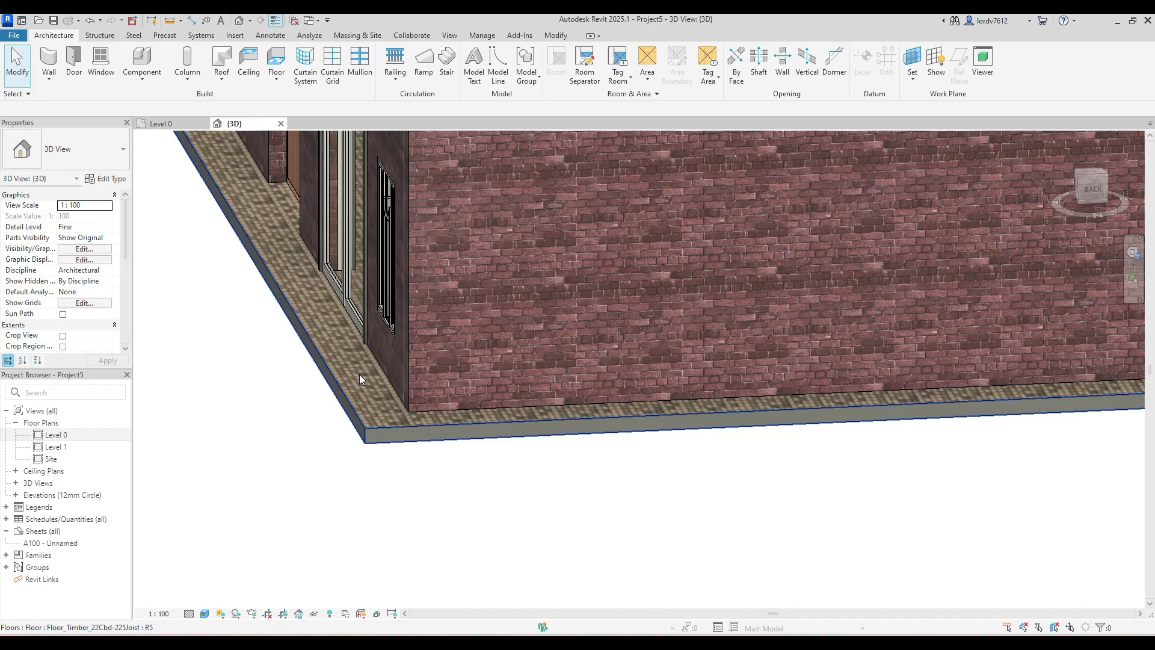
scroll(339, 448, up, 5)
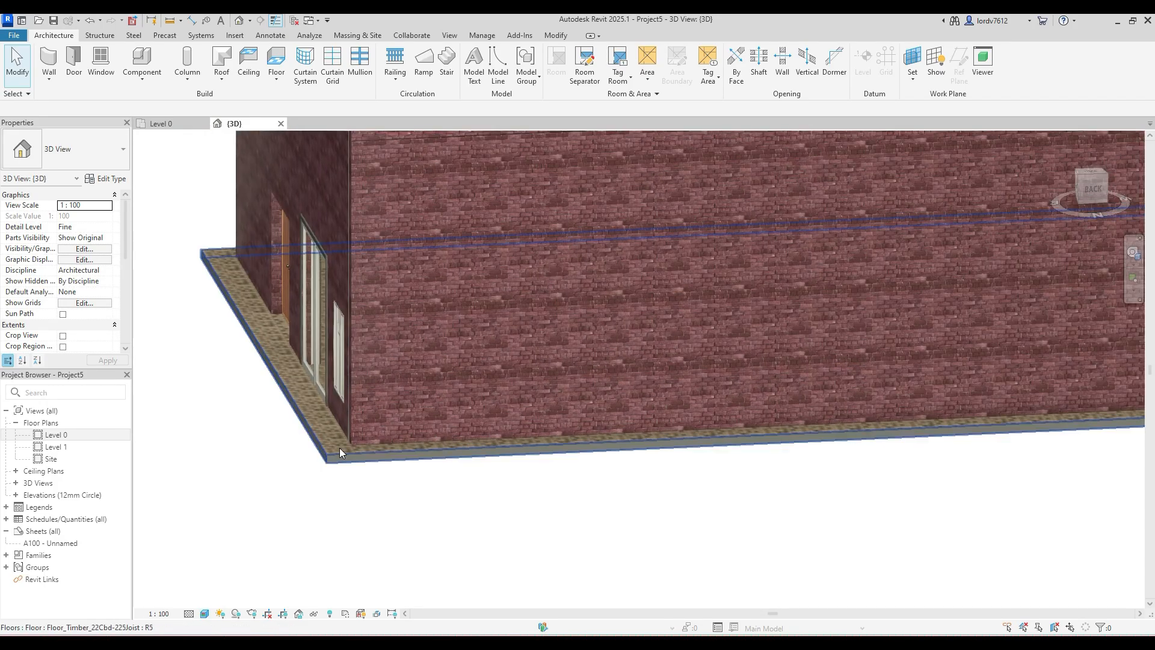
click(326, 460)
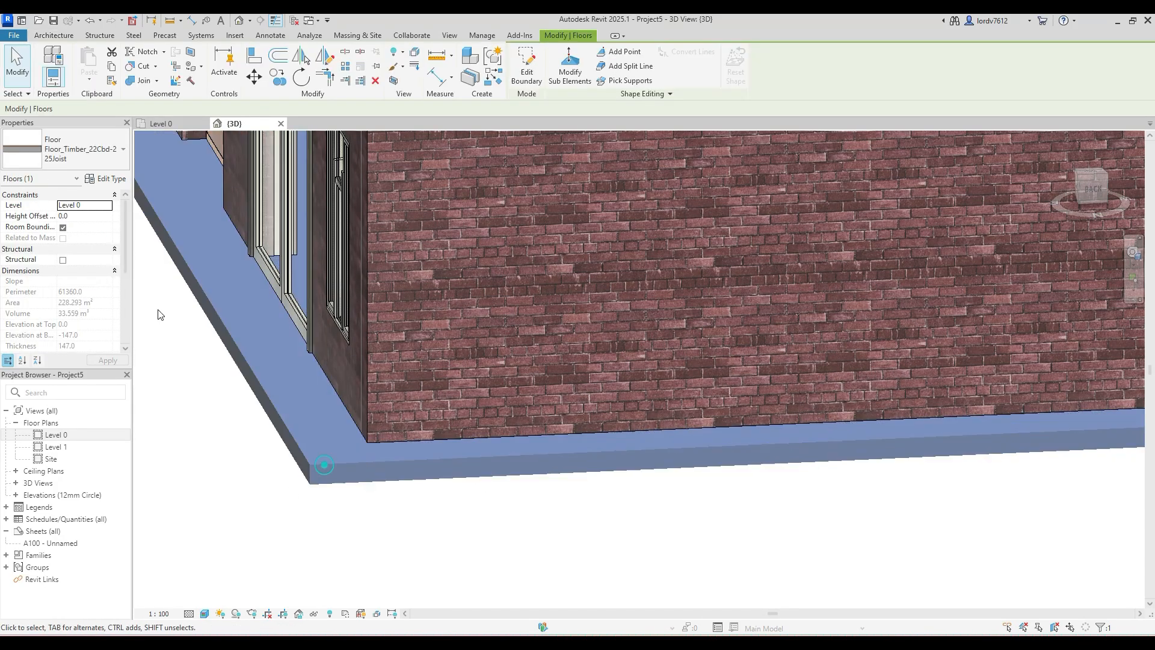
click(107, 178)
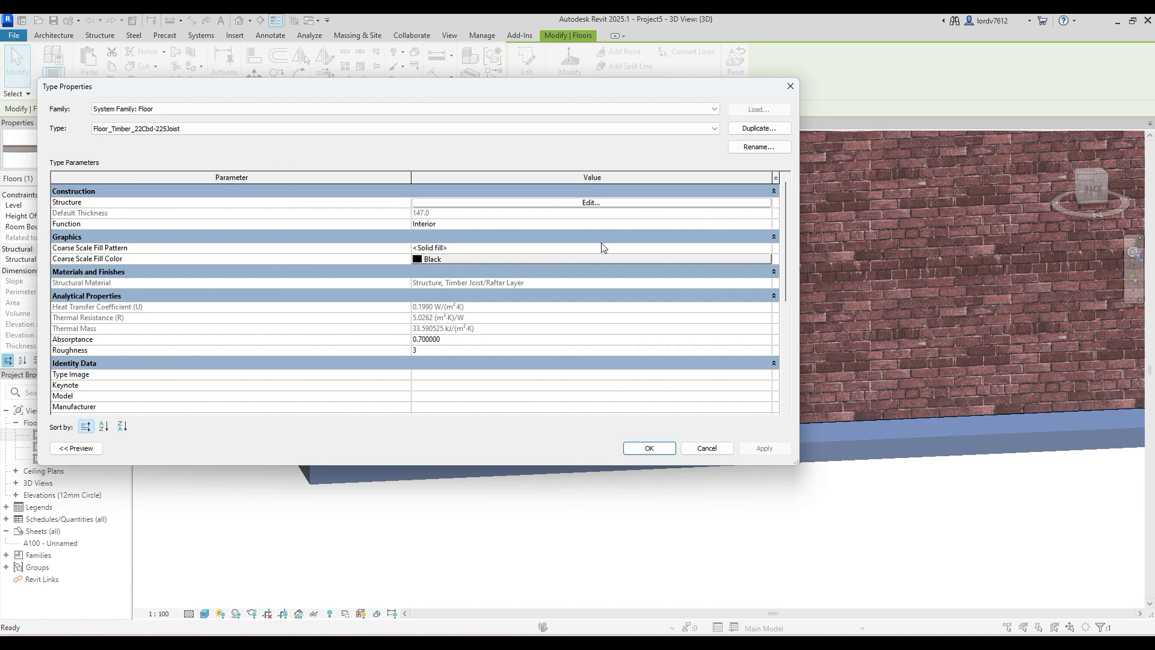
click(543, 204)
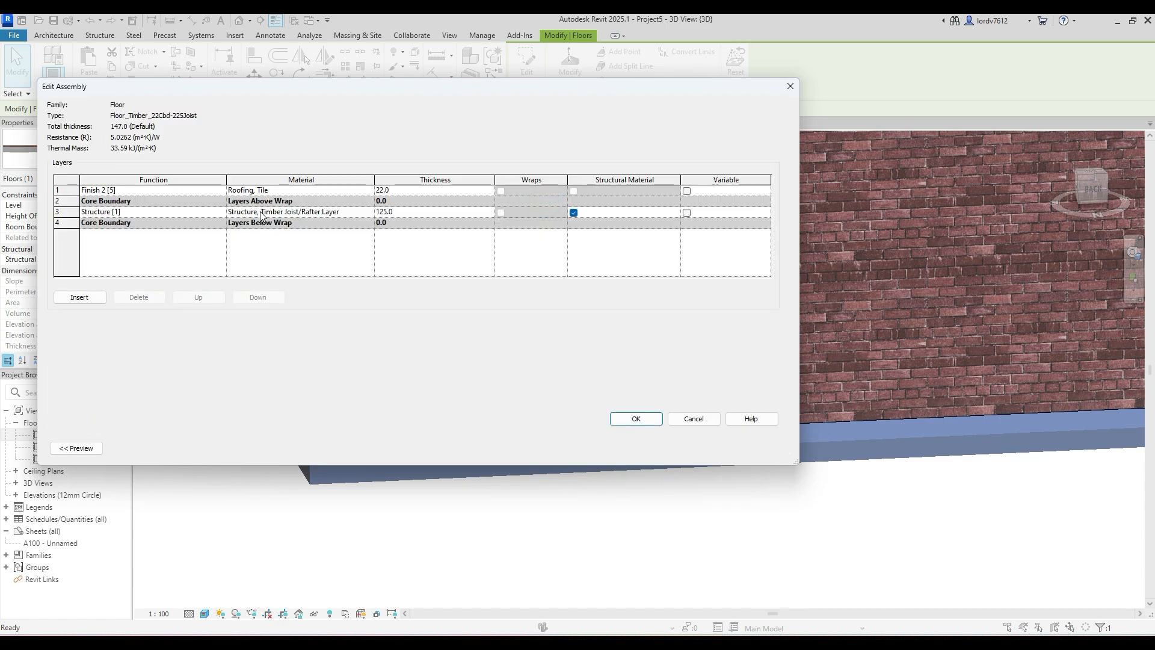
click(351, 190)
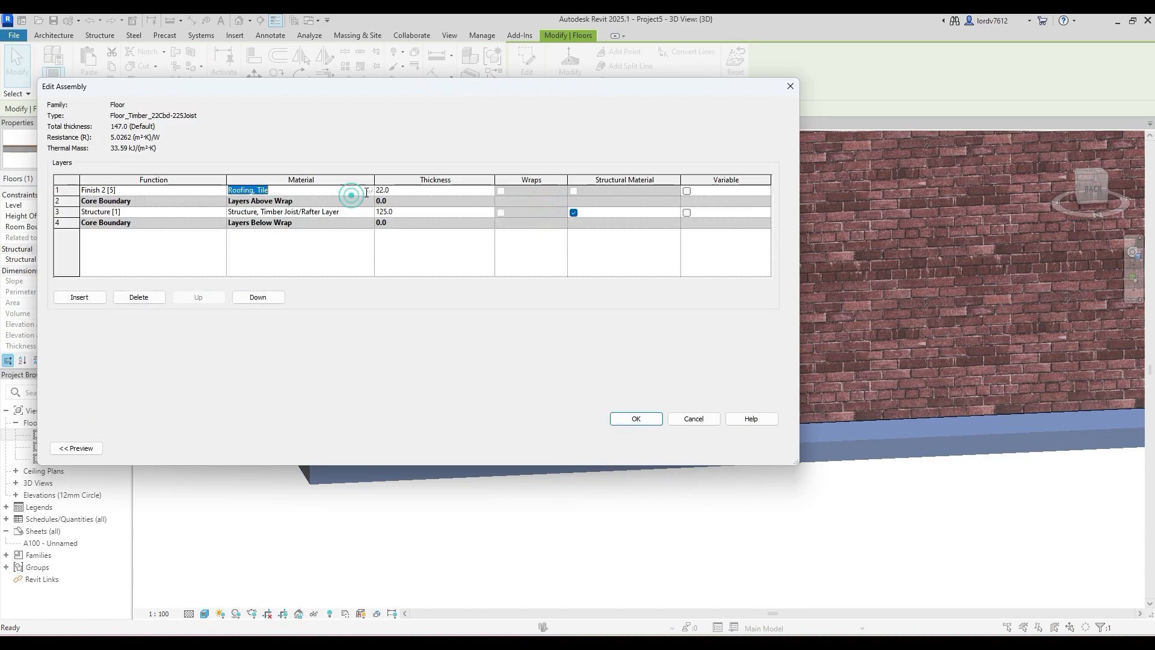
click(368, 190)
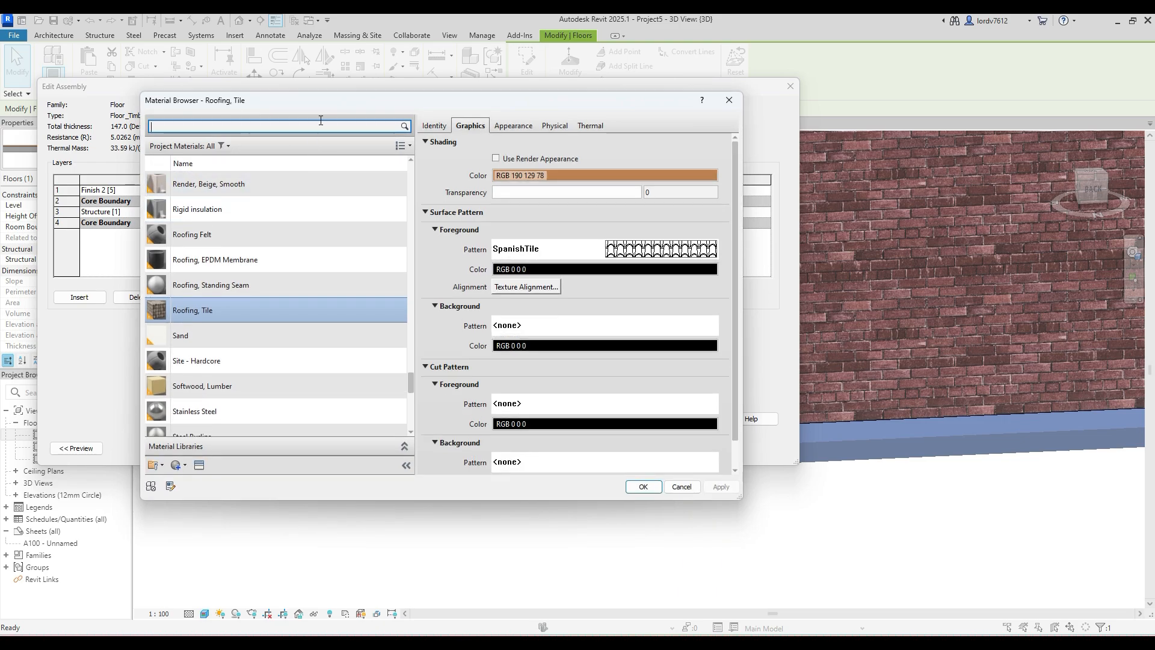
- Search the project materials for FLOO, assign Wood Planks to the floor's finish layer and accept the type changes
click(320, 120)
text(FL)
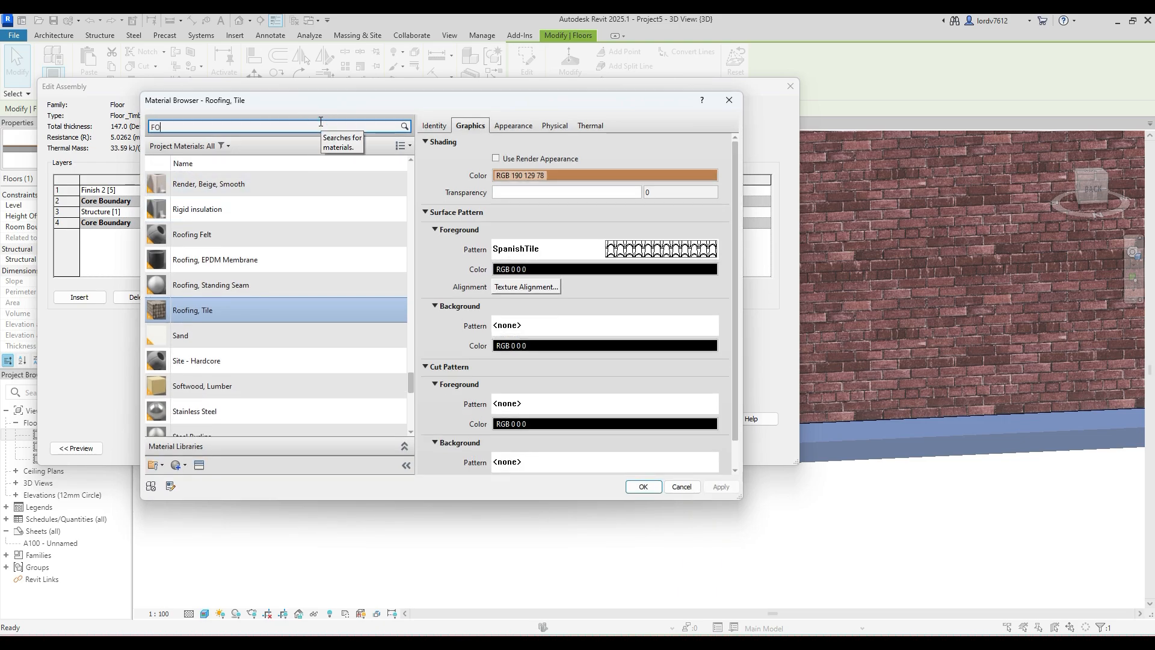
text(O)
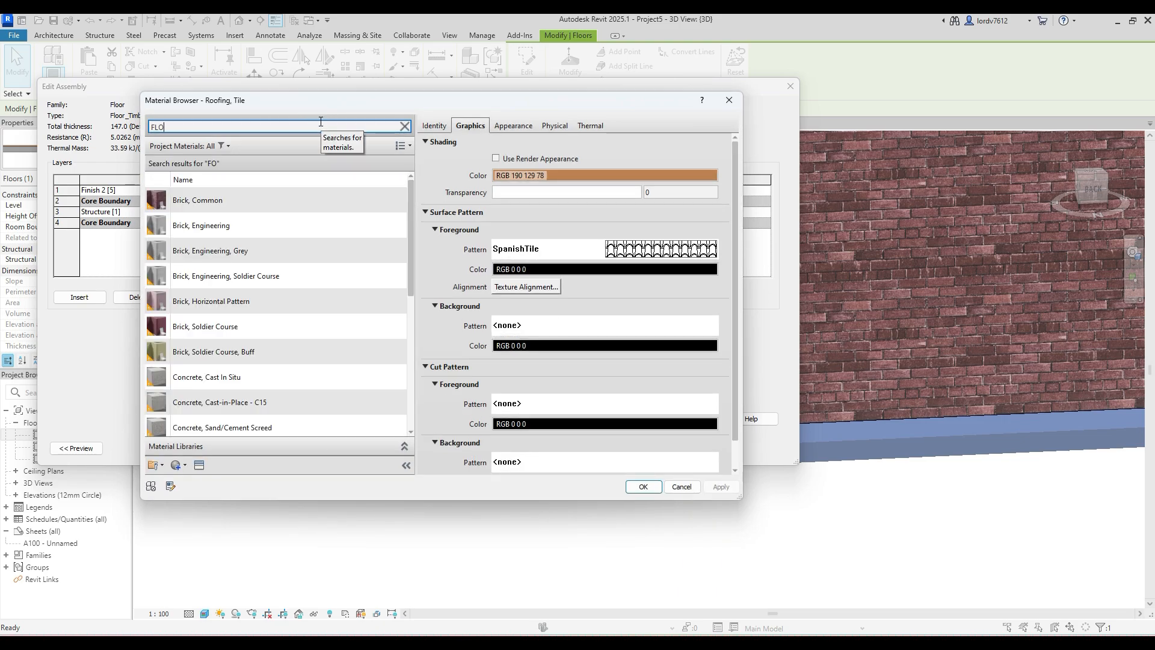
text(O)
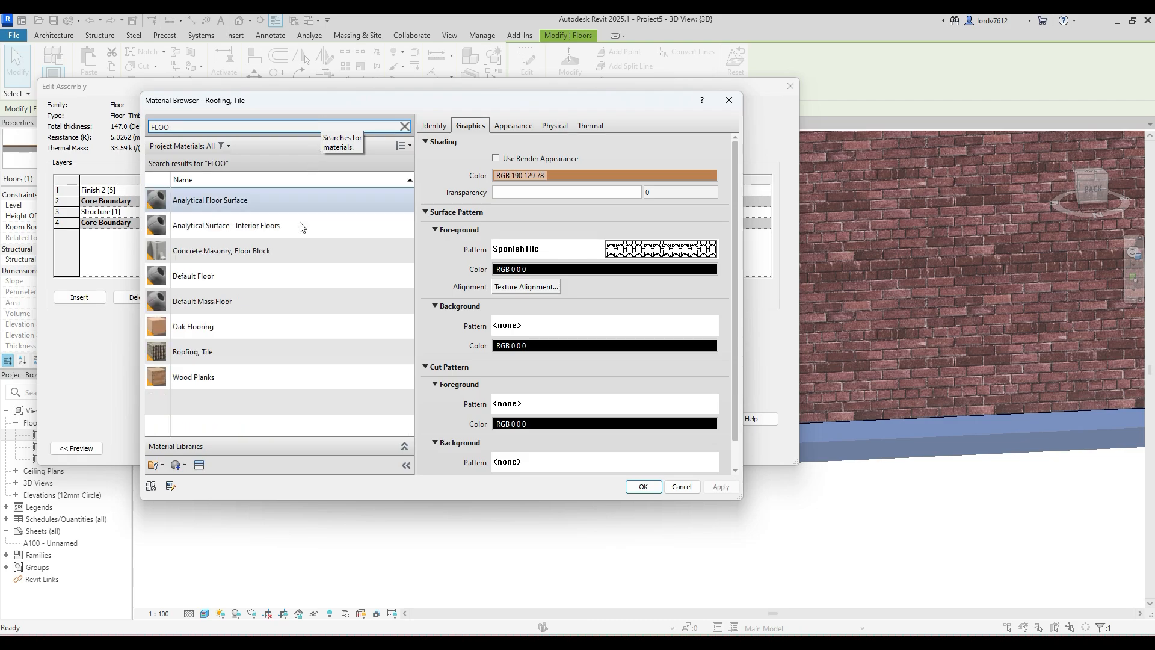
click(247, 322)
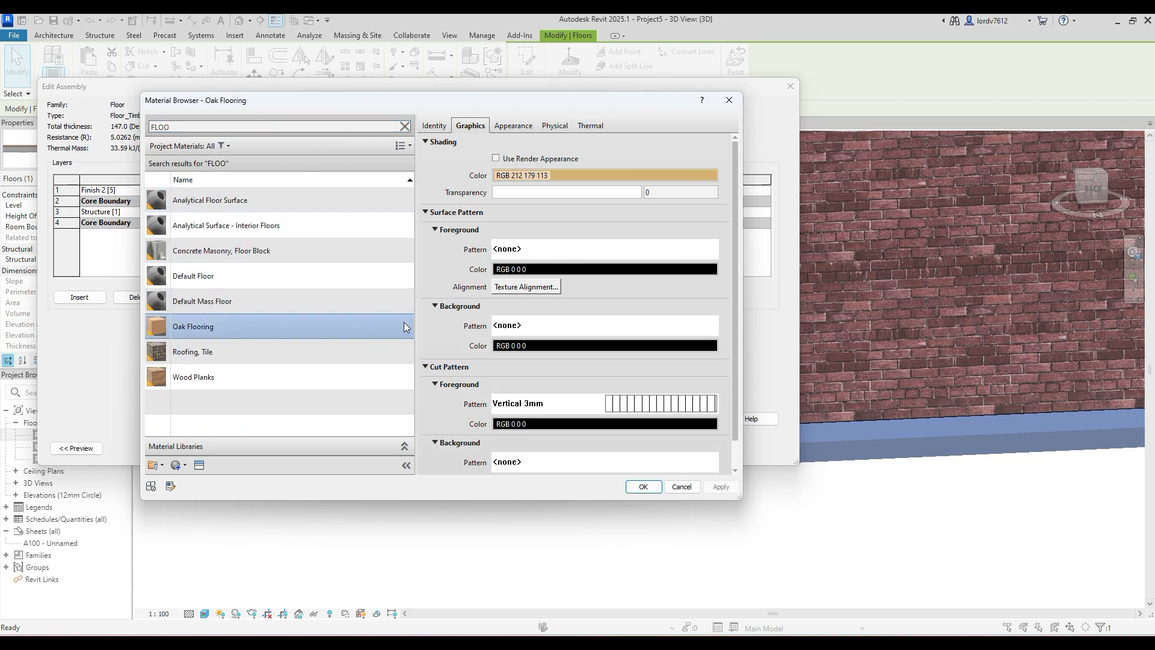
click(305, 376)
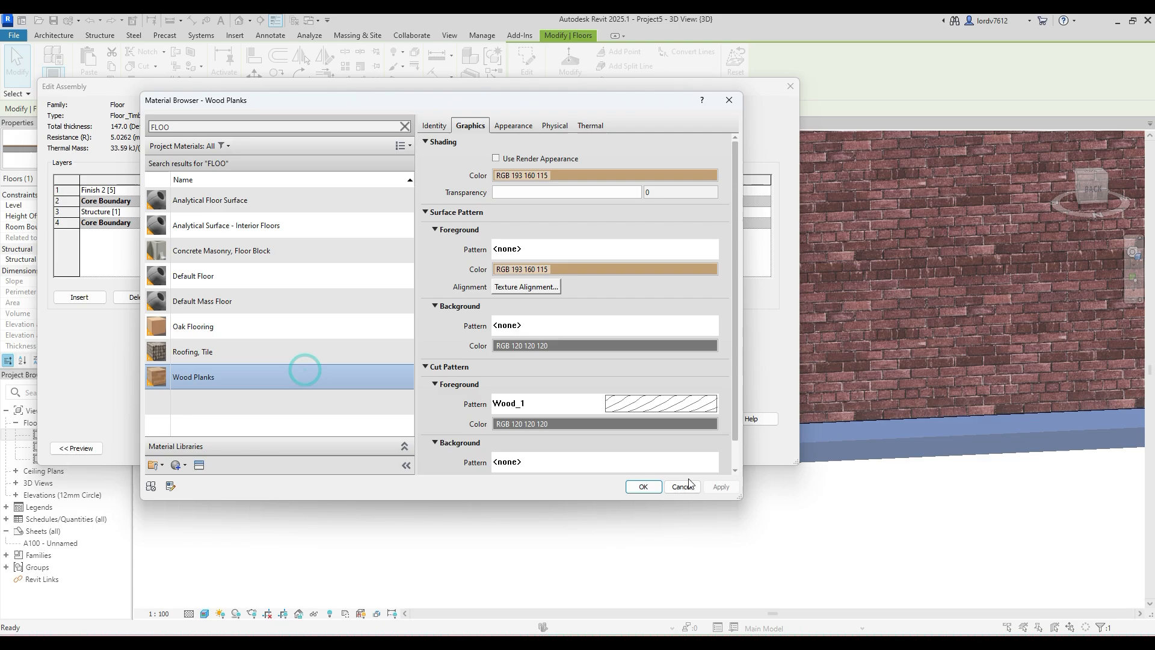
click(641, 486)
click(636, 419)
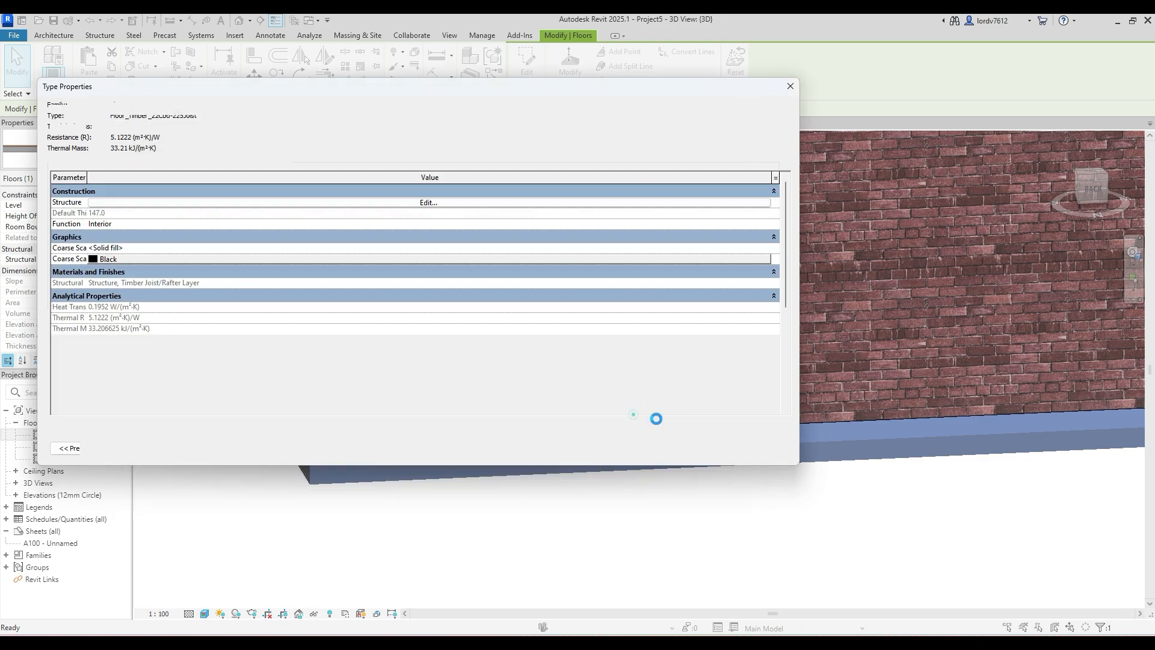
click(636, 452)
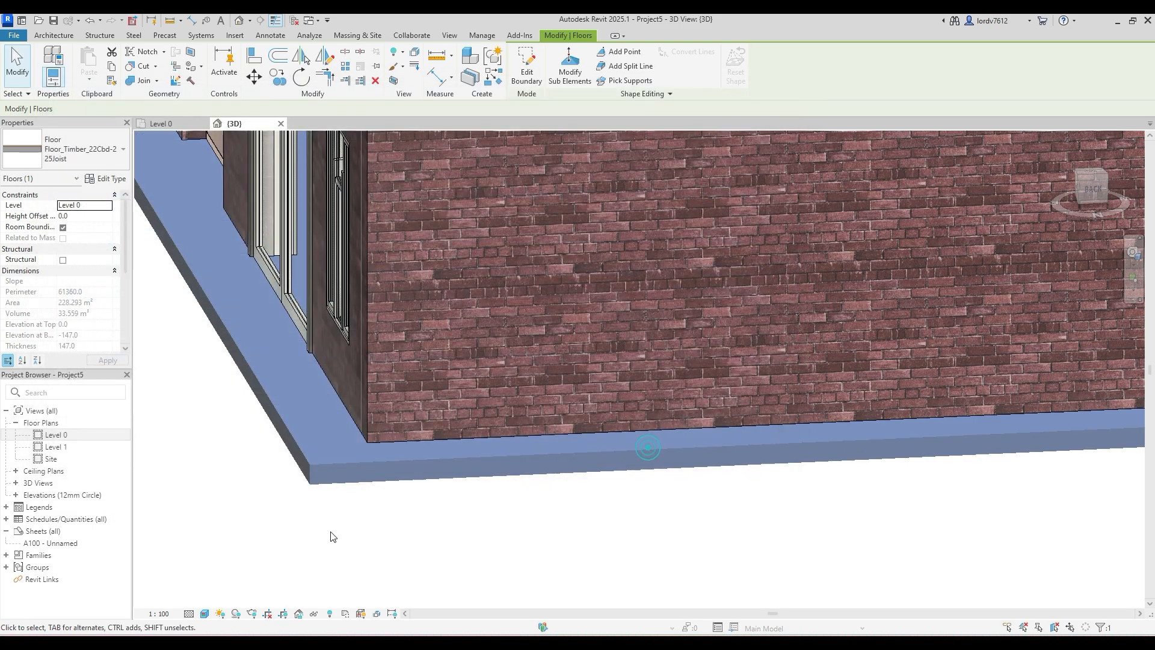
click(330, 532)
scroll(318, 443, down, 5)
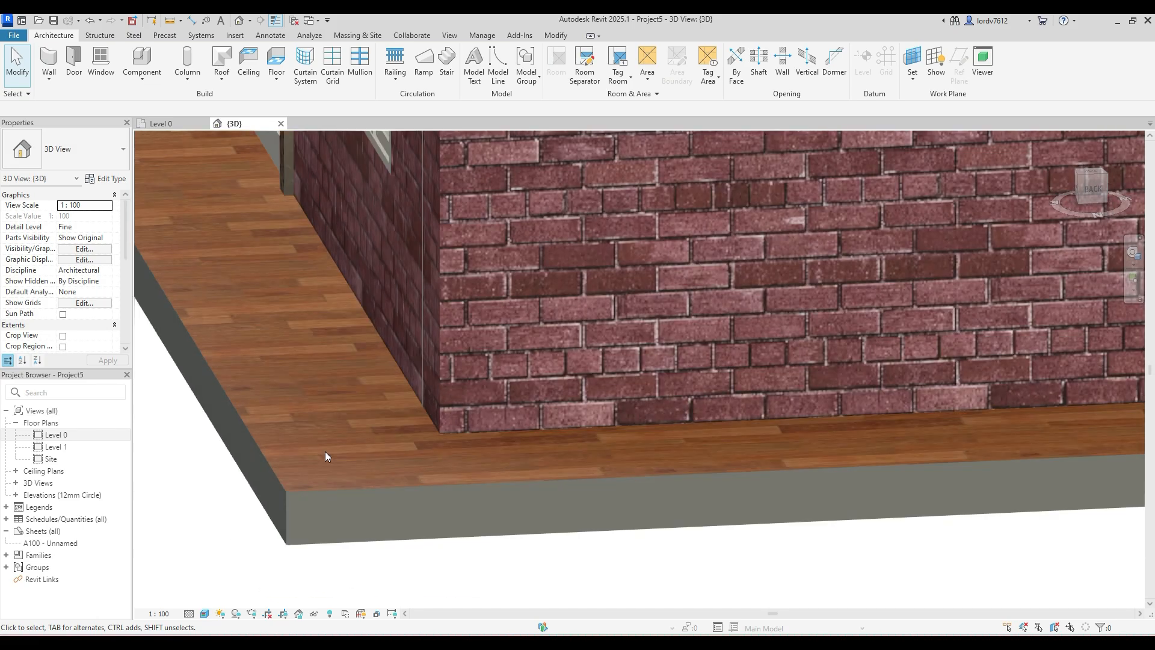
scroll(325, 451, down, 4)
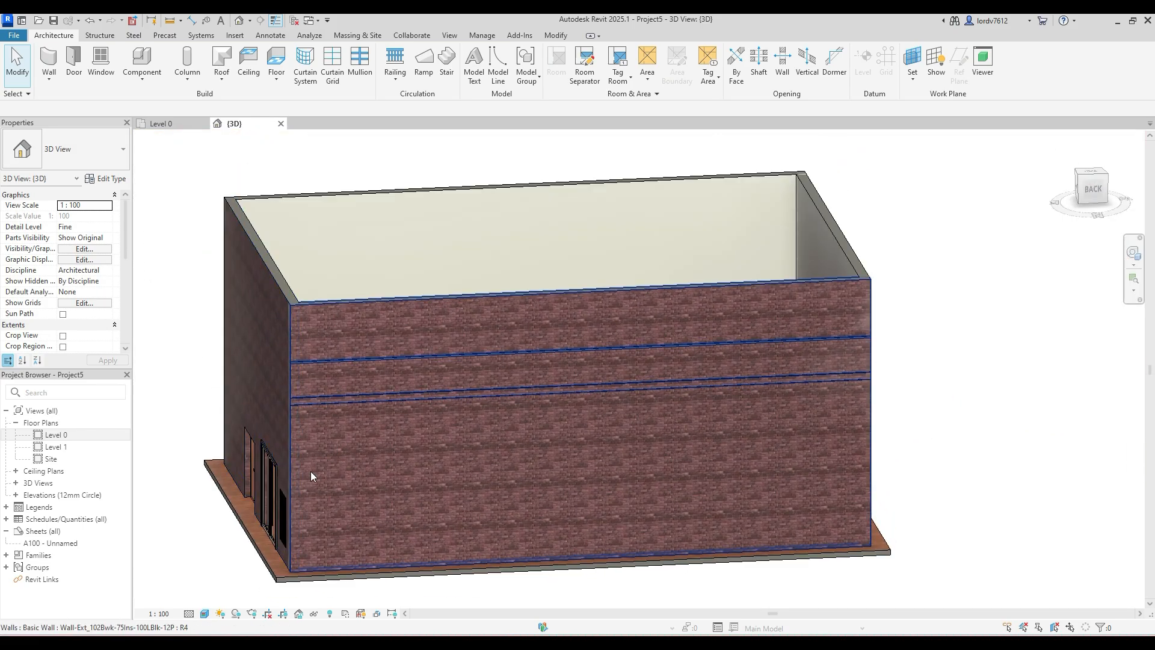
- On the Level 1 plan, sketch a rectangular roof footprint along the floor's outer edges, about 17990 by 12690 mm, with slope-defining sides
middle_drag(317, 480, 341, 468)
shift+middle_drag(170, 427, 471, 323)
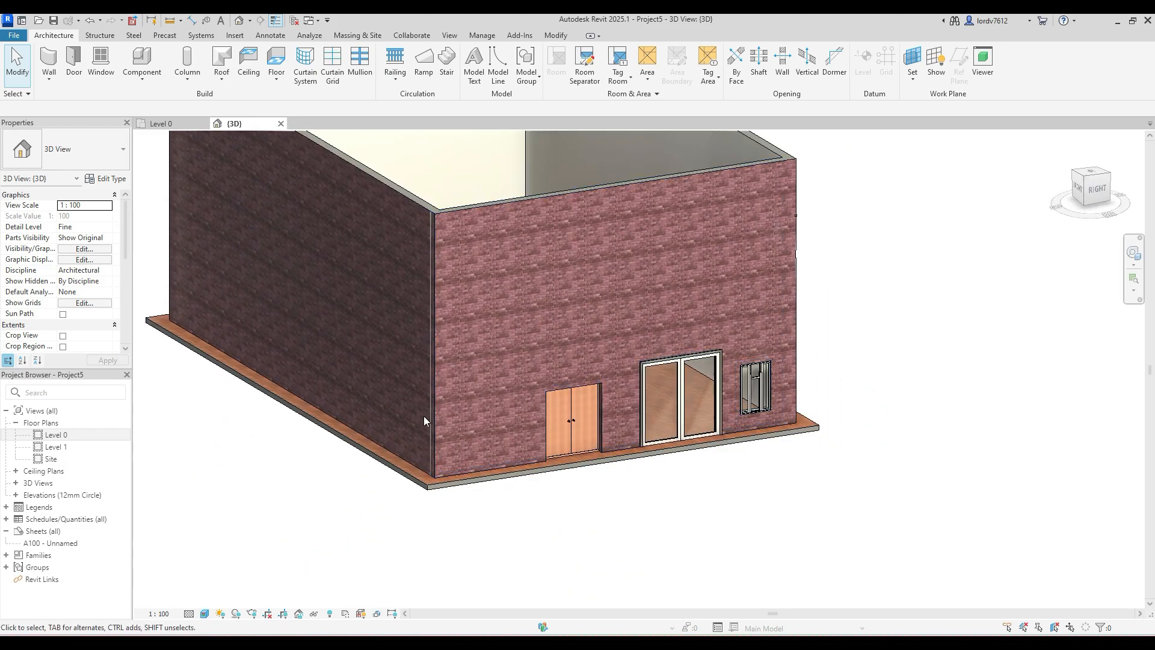
middle_drag(410, 478, 399, 608)
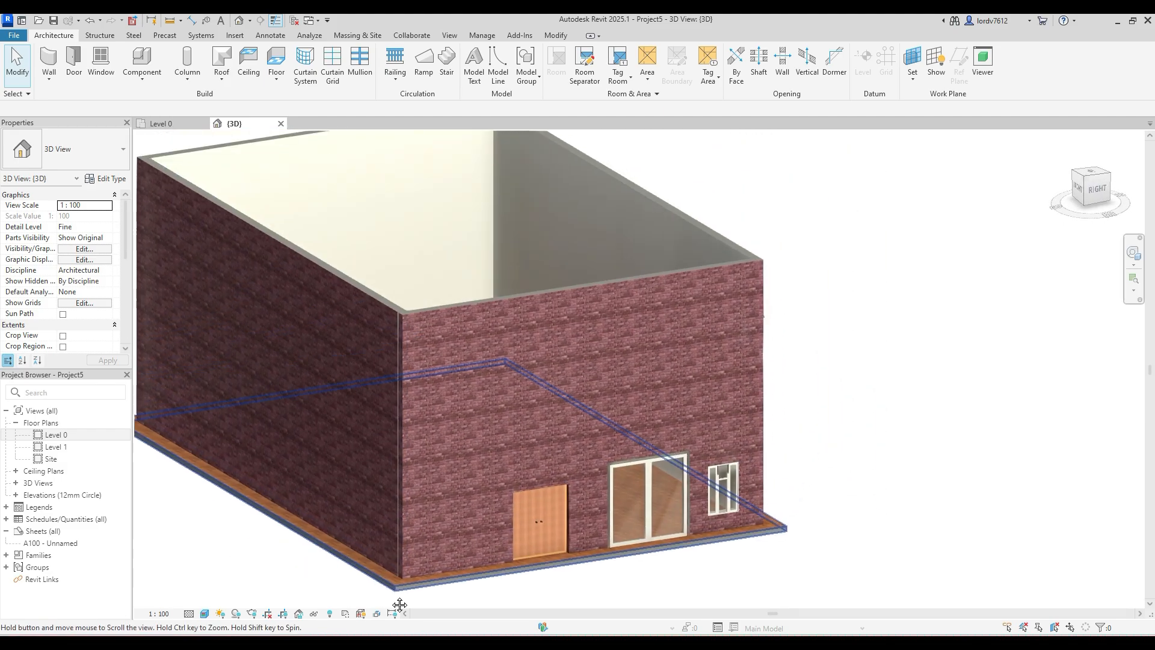
double_click(84, 445)
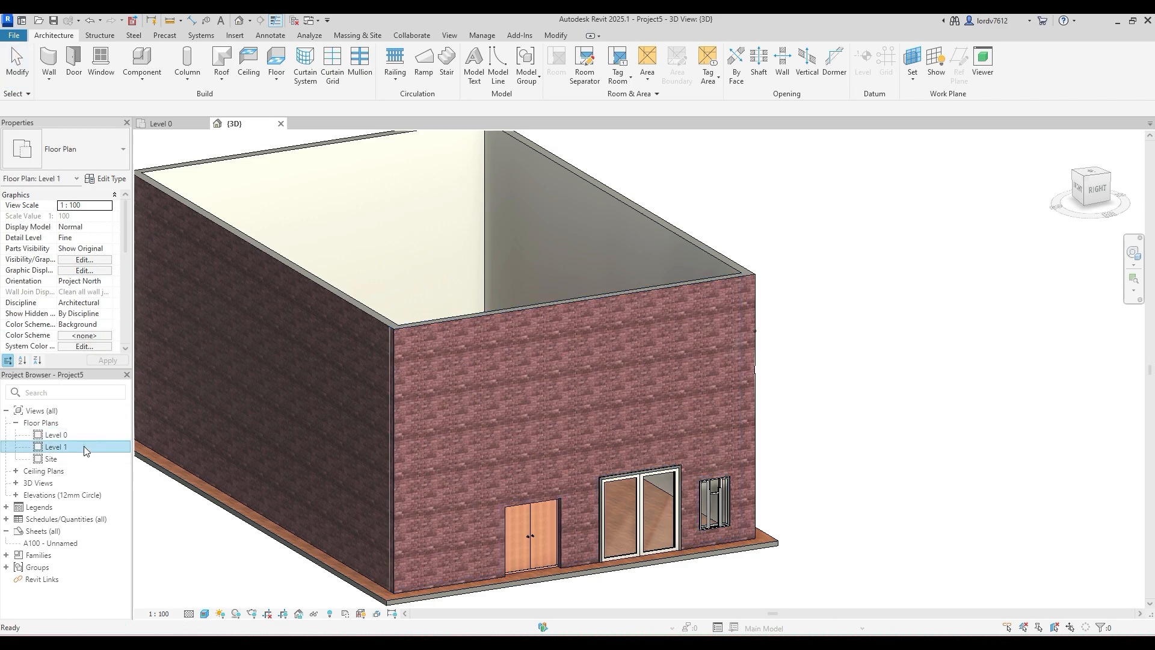
middle_drag(610, 334, 339, 354)
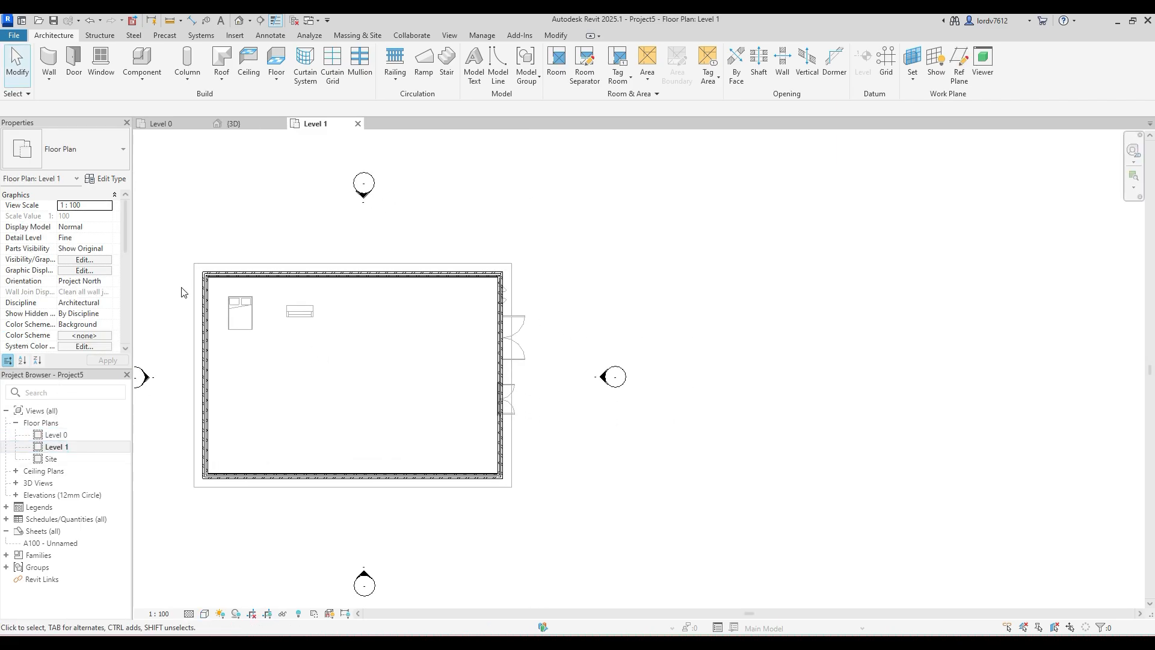
click(224, 82)
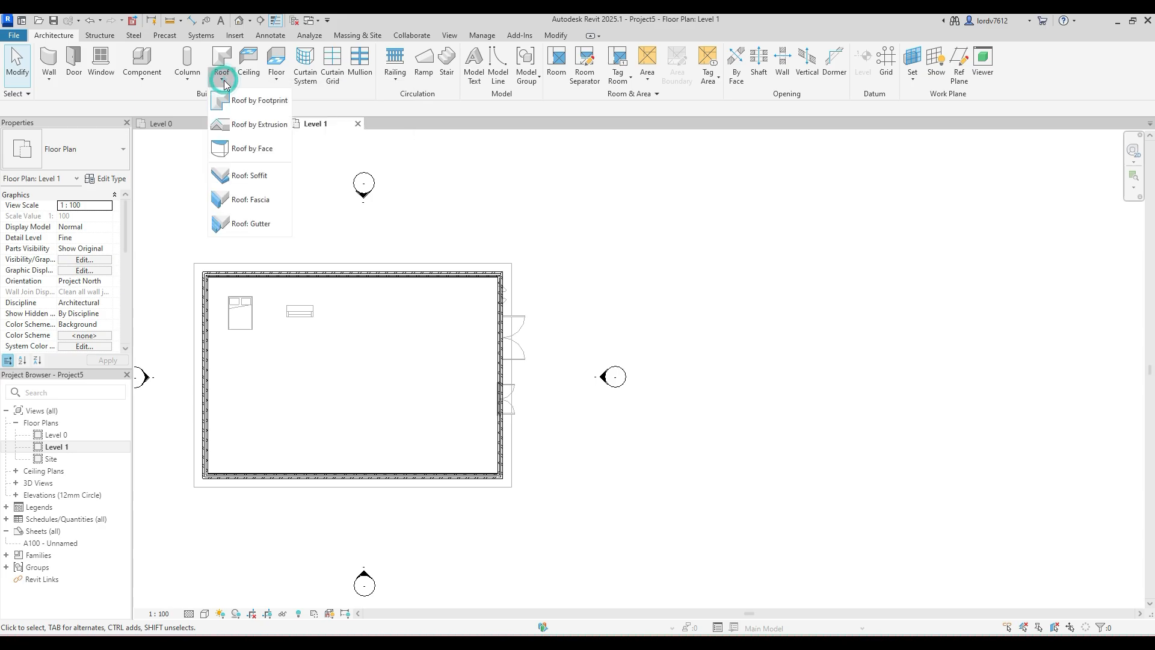
click(260, 102)
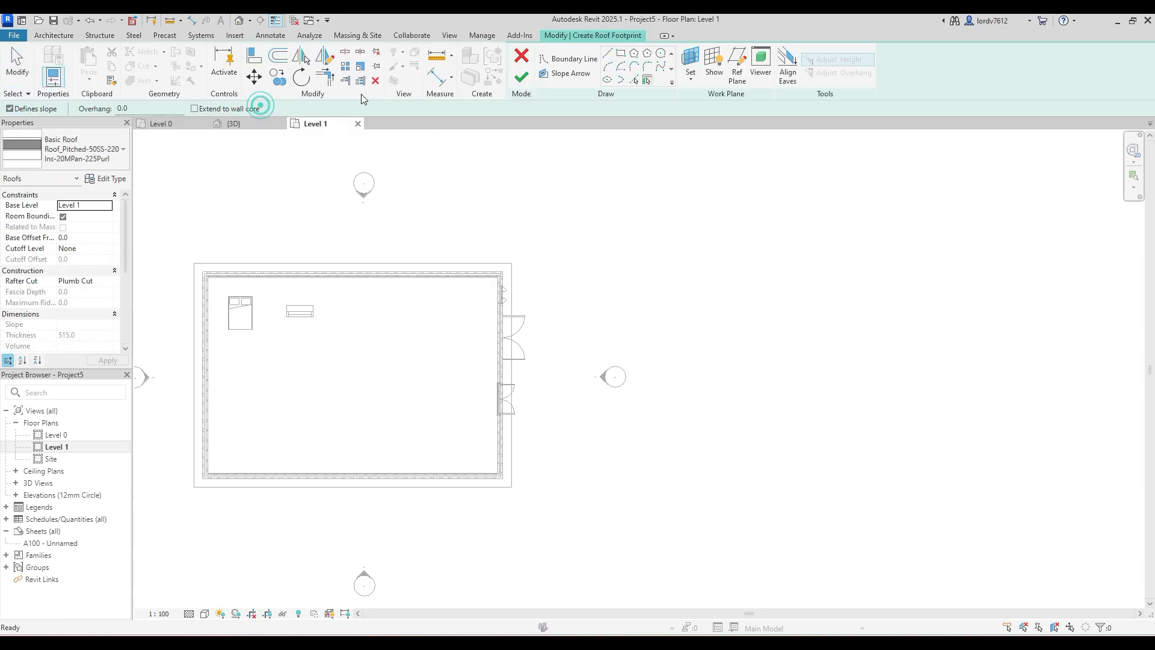
click(621, 53)
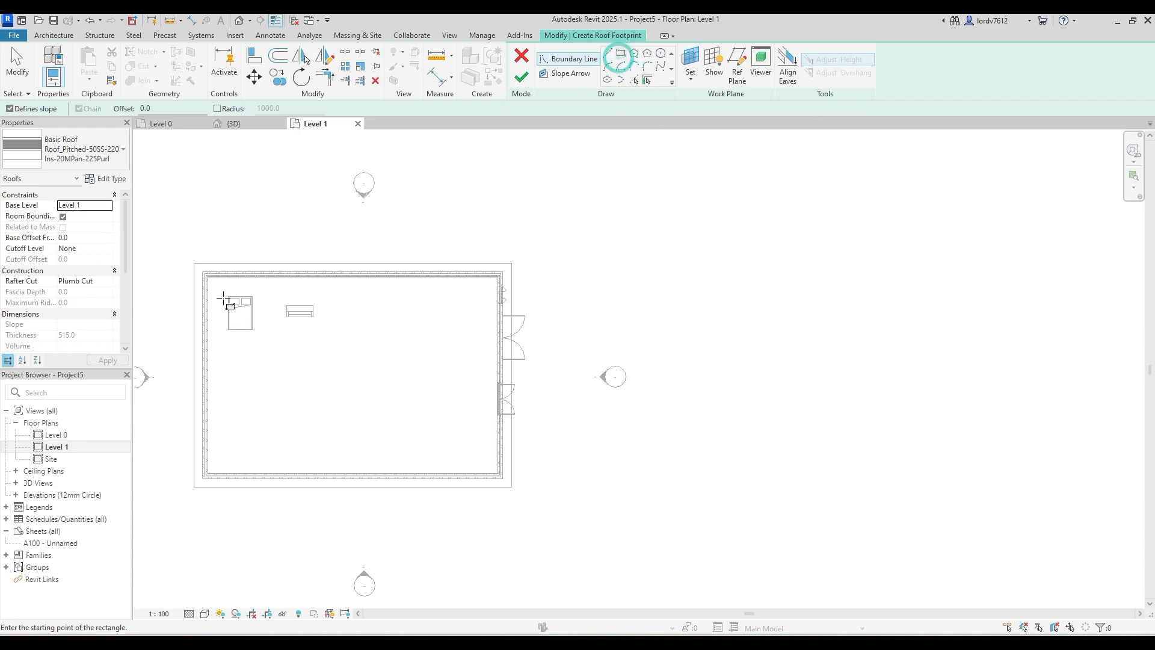
click(194, 263)
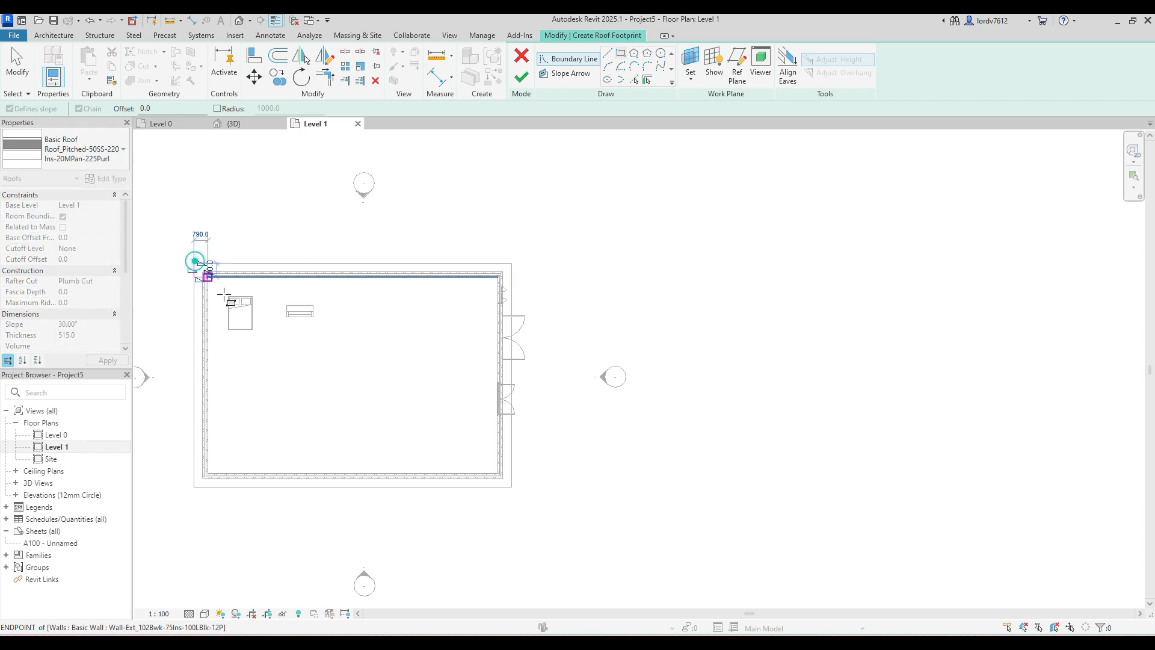
click(512, 486)
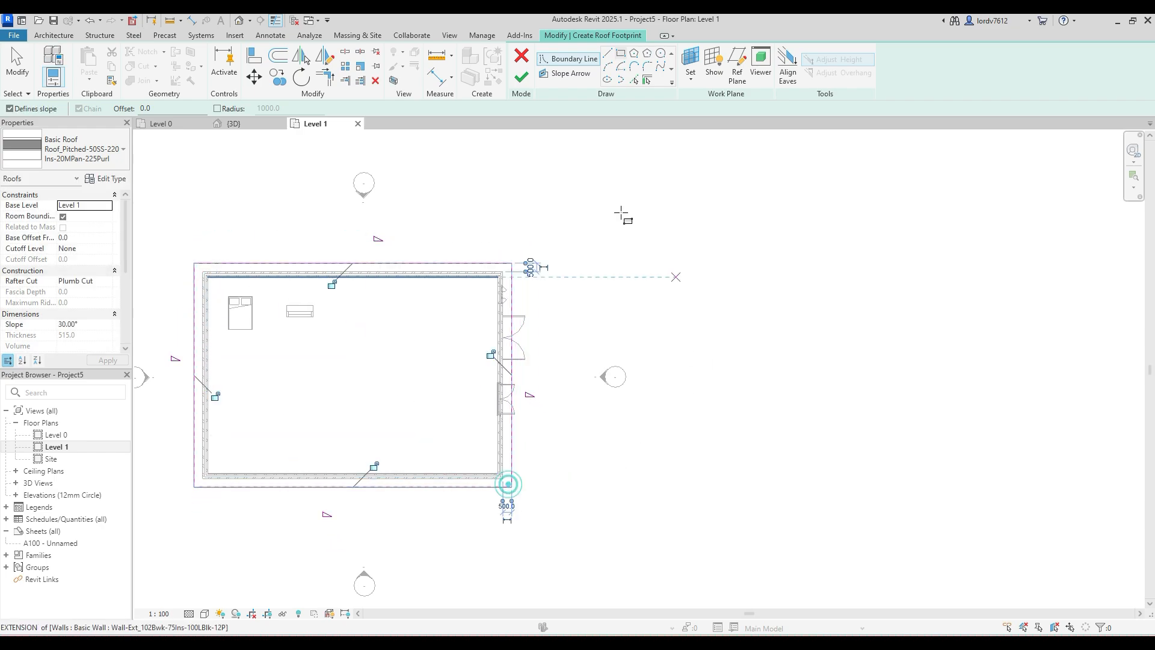
- Finish the footprint roof with the walls attached to it and delete the elements flagged for the wall sweep position
click(522, 80)
click(626, 333)
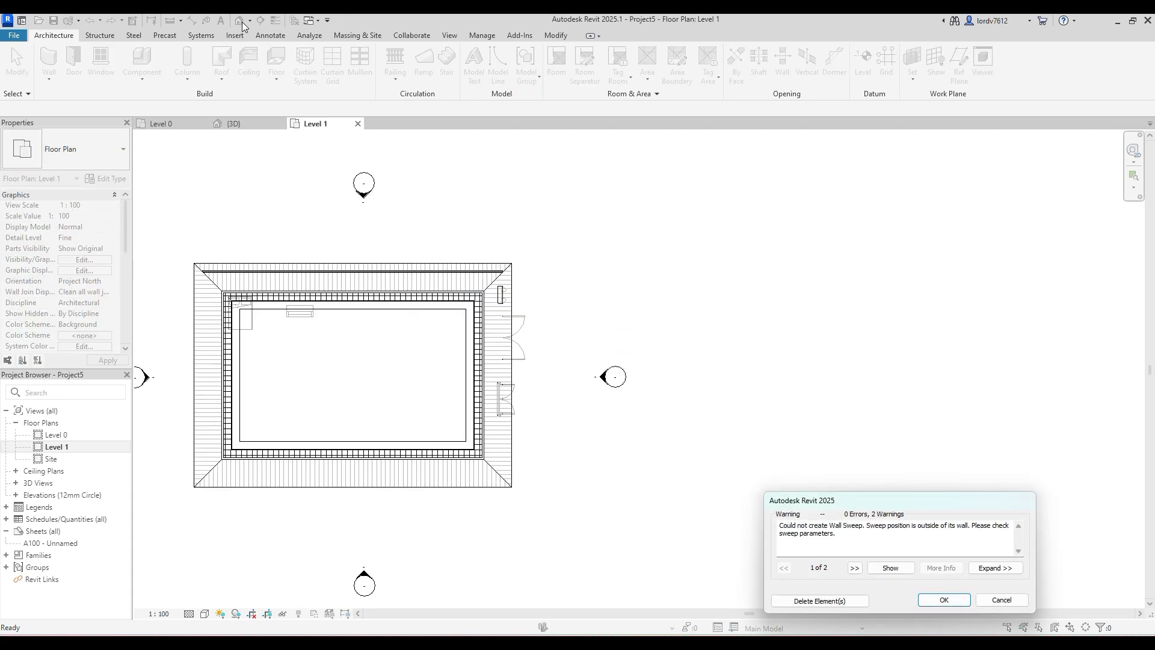
click(806, 600)
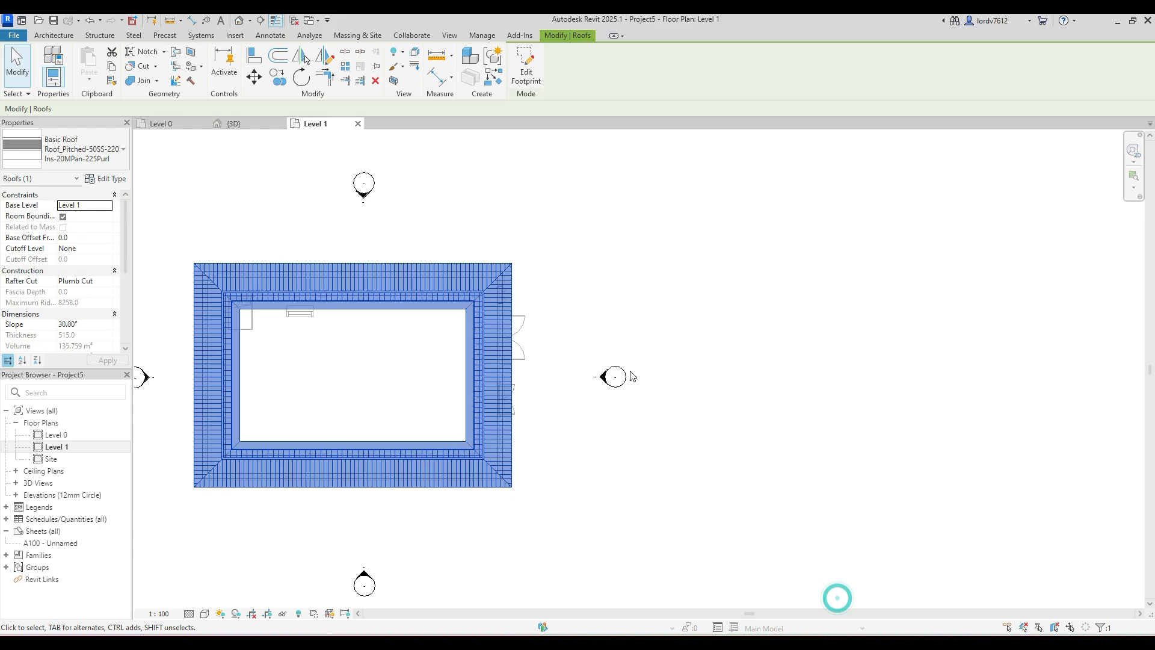
- In the 3D view, edit the roof's footprint, turn off Defines Slope for all four boundary lines and finish the edit
click(239, 21)
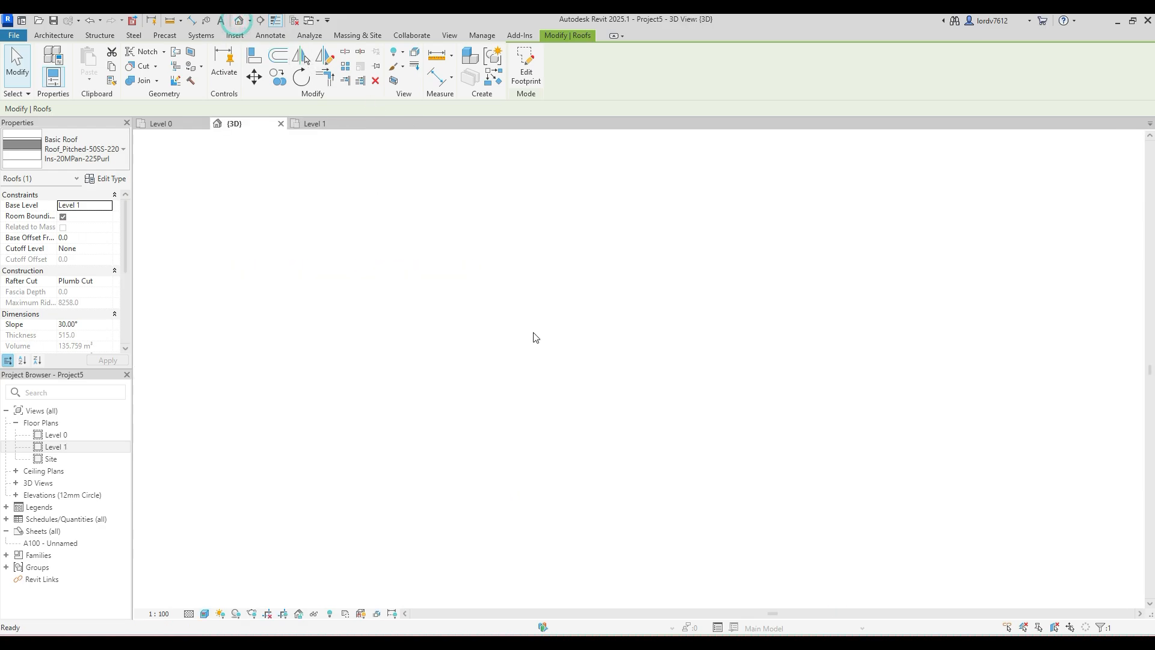
shift+middle_drag(659, 499, 652, 321)
click(632, 320)
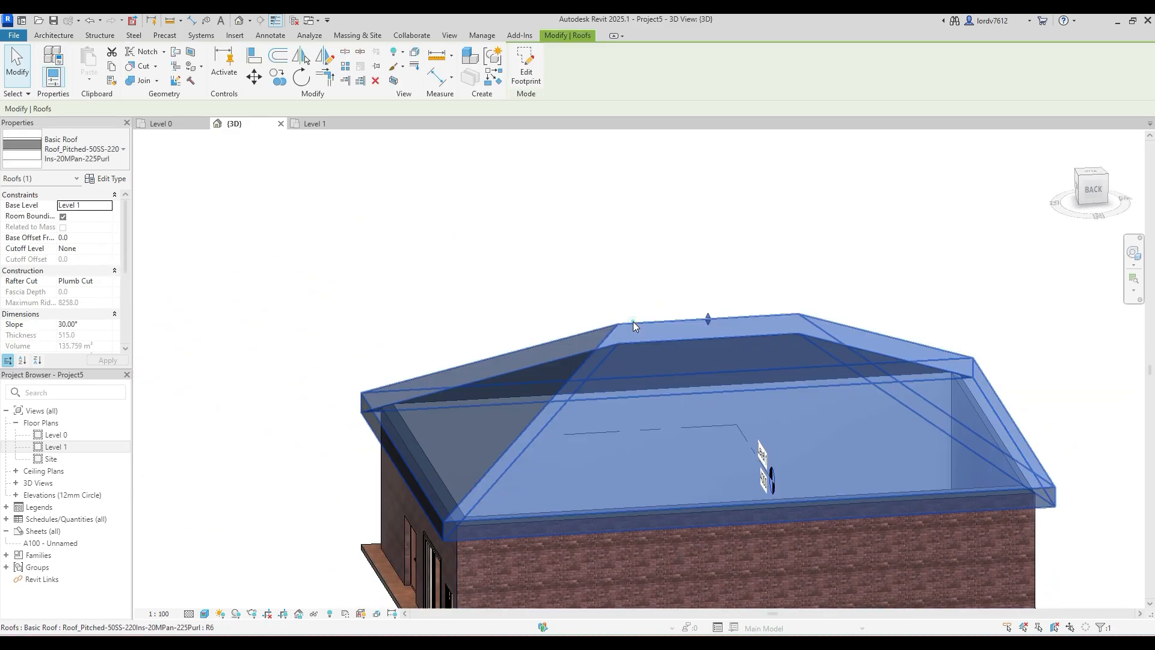
click(526, 66)
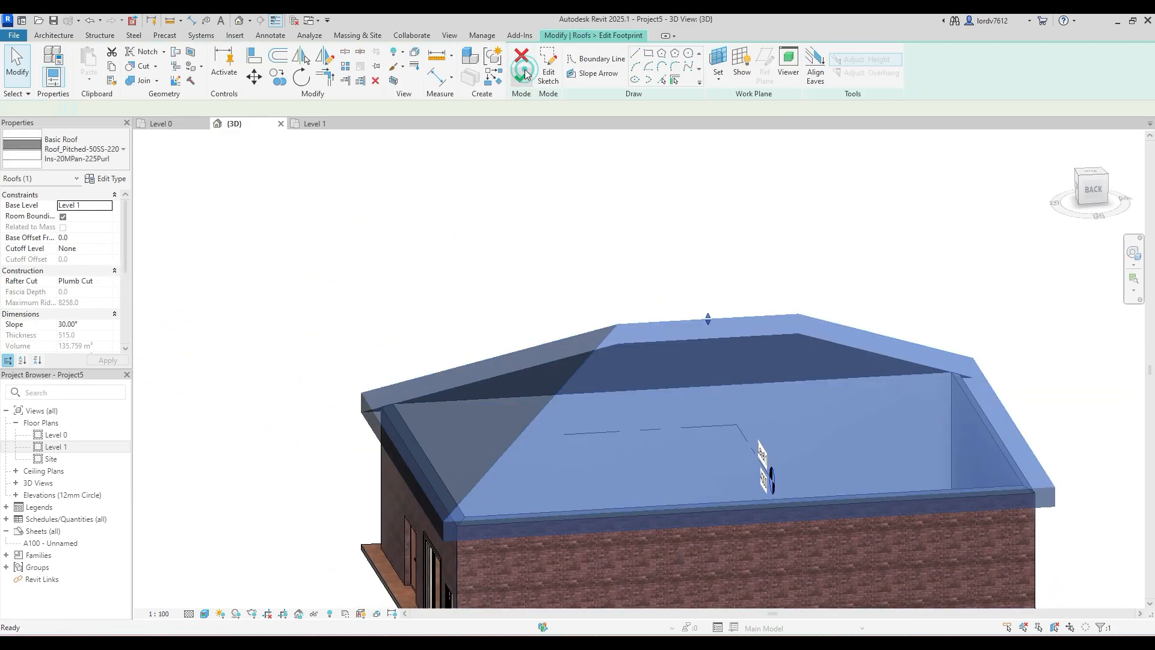
middle_drag(684, 301, 514, 272)
scroll(513, 272, down, 2)
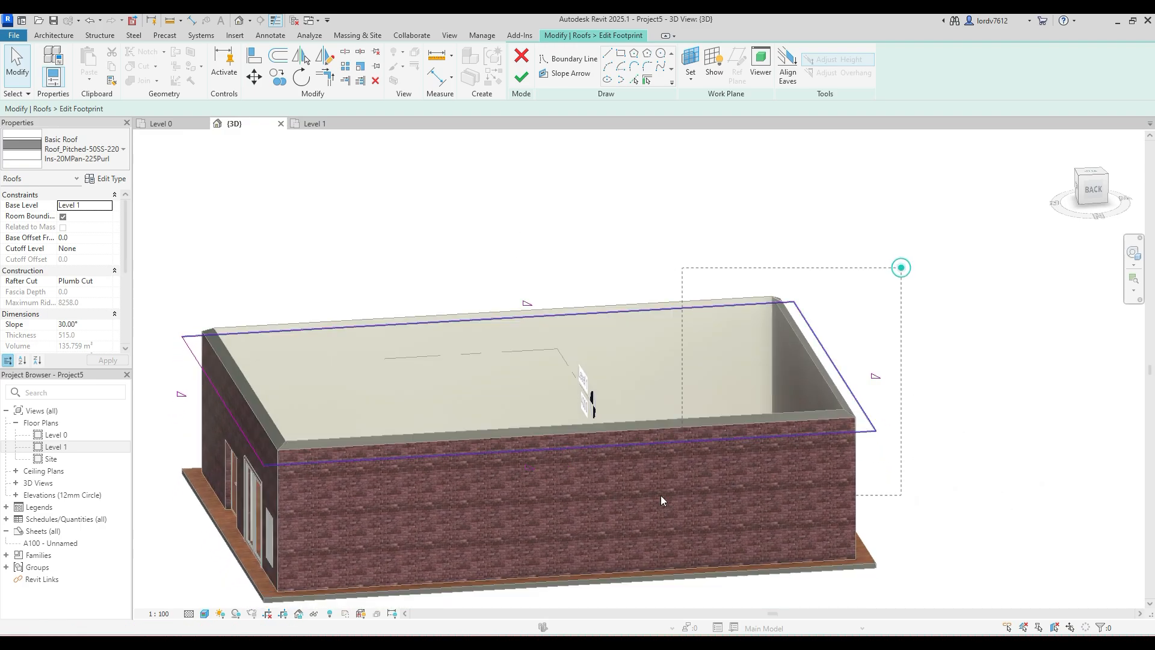
drag(902, 266, 122, 498)
middle_drag(336, 421, 405, 419)
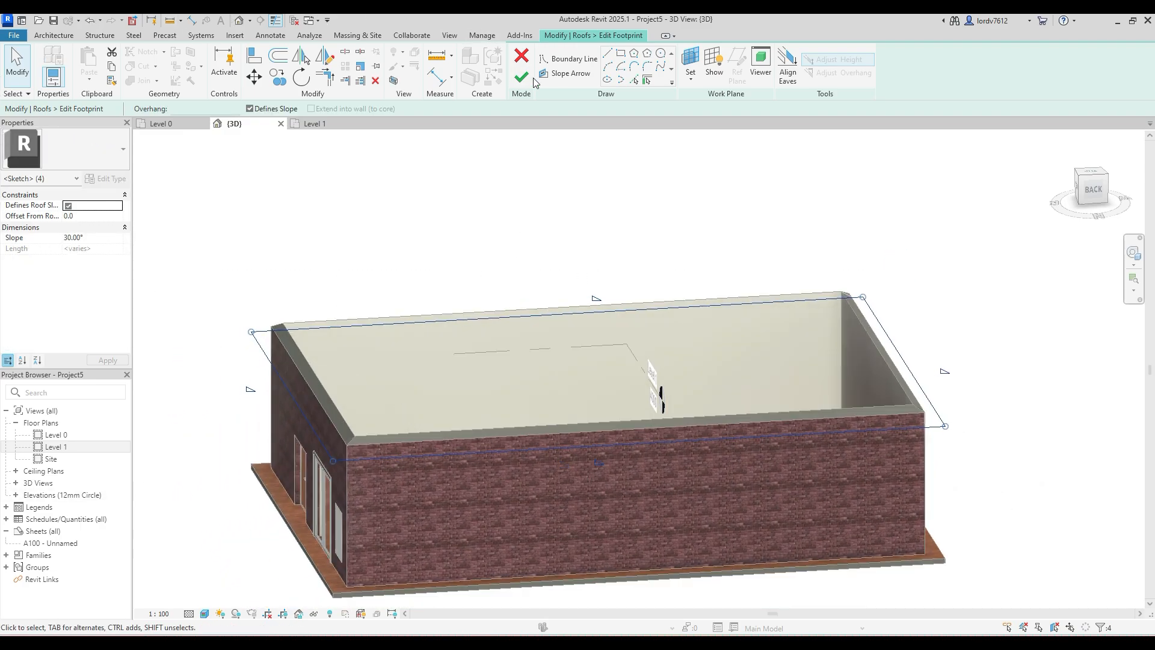
click(249, 109)
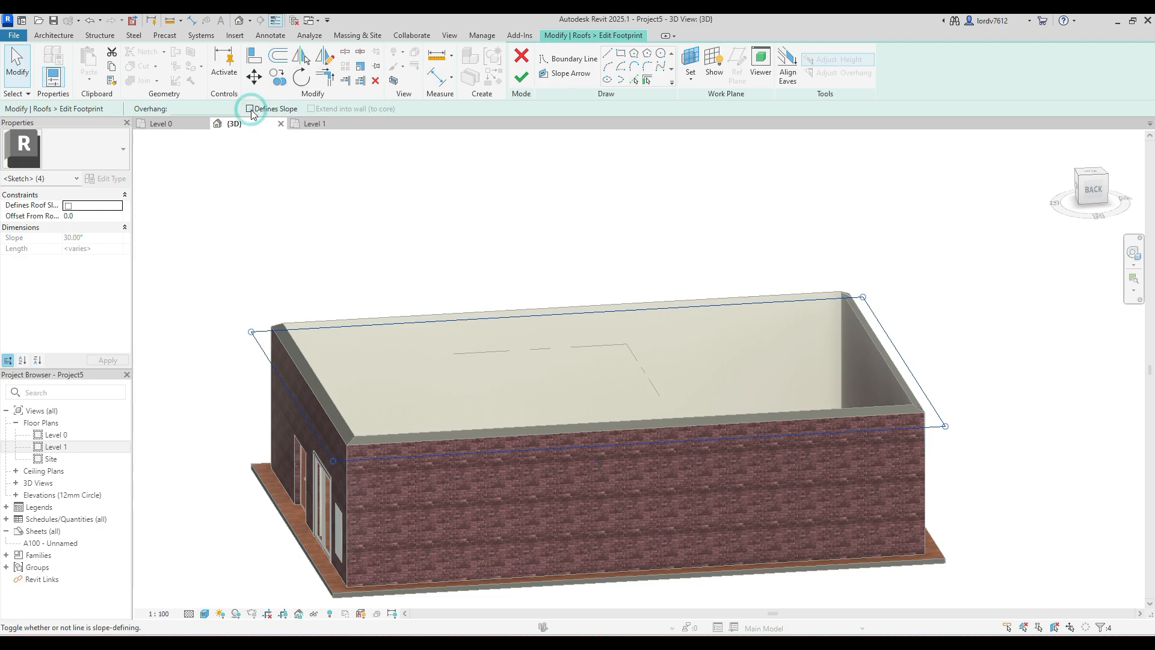
click(520, 78)
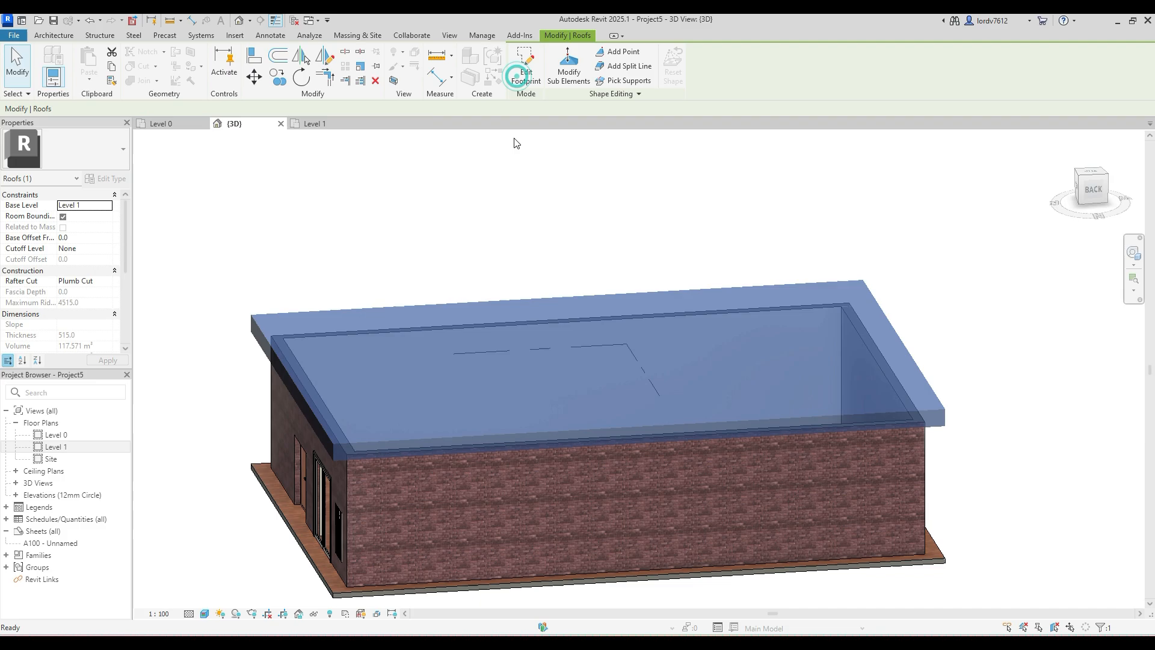
click(399, 226)
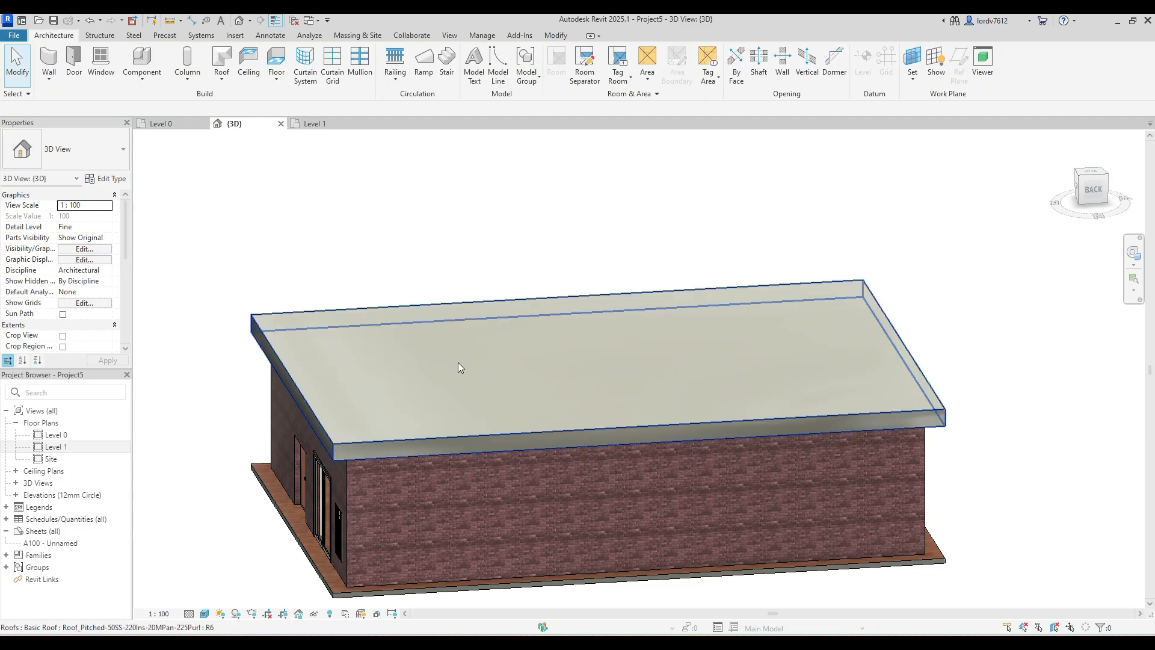
shift+middle_drag(515, 470, 460, 478)
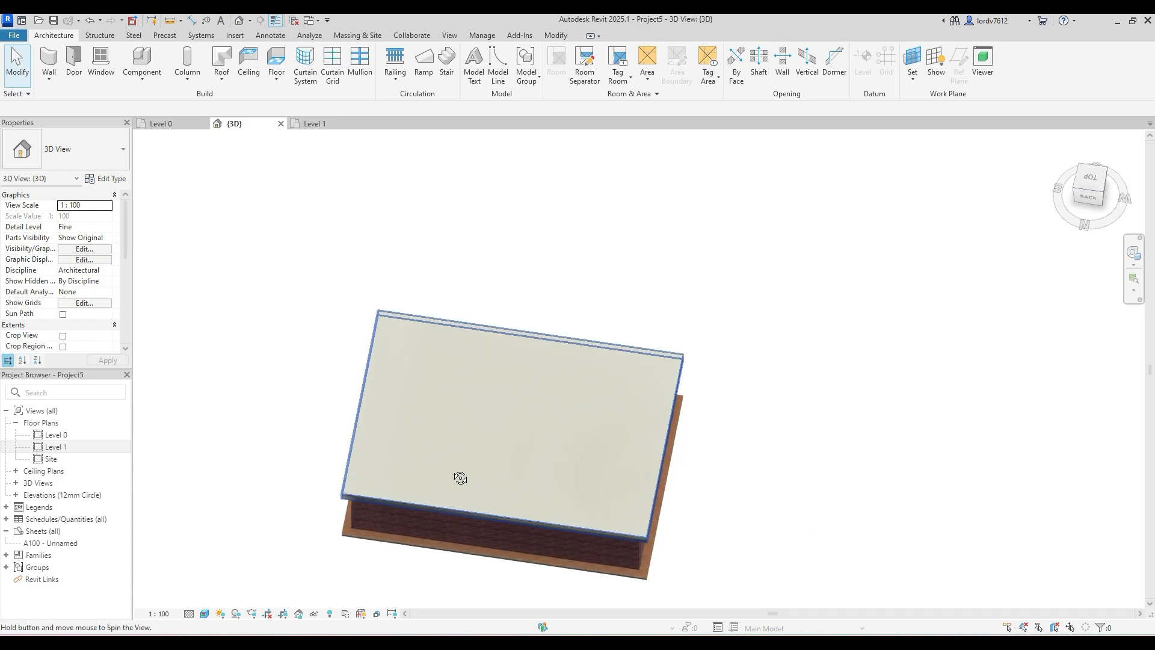
click(437, 317)
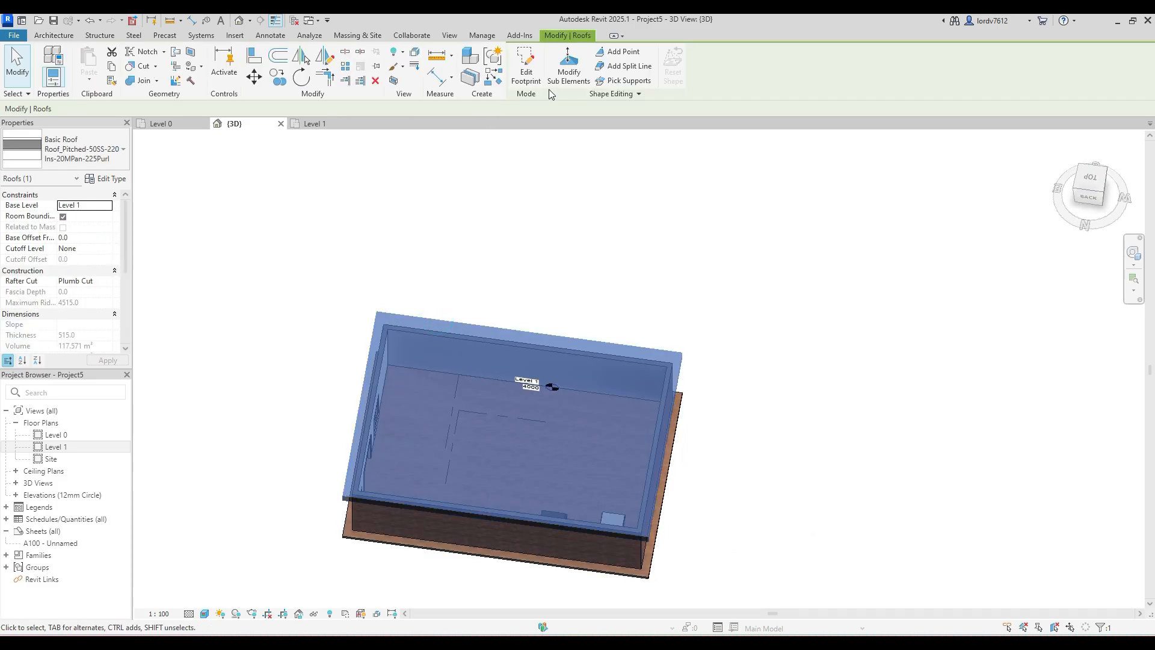
click(565, 265)
shift+middle_drag(474, 608, 257, 428)
- On Level 1, create a 1100mm railing by sketching a rectangular path offset 50 mm inward from the roof's outer edges
double_click(56, 446)
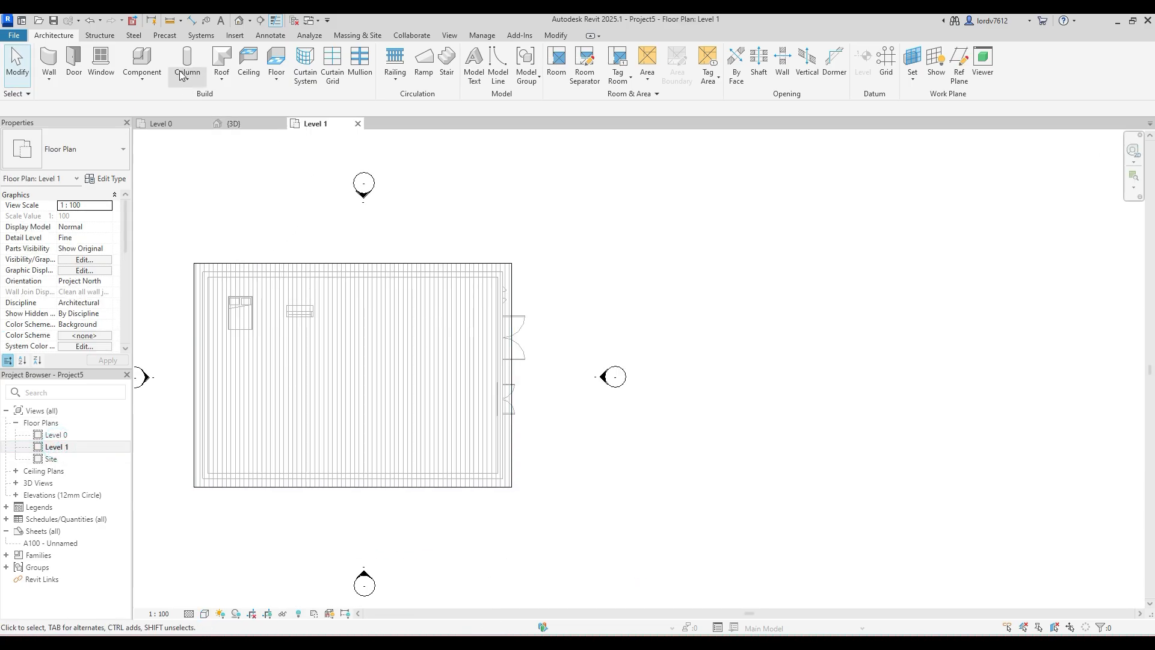
click(393, 80)
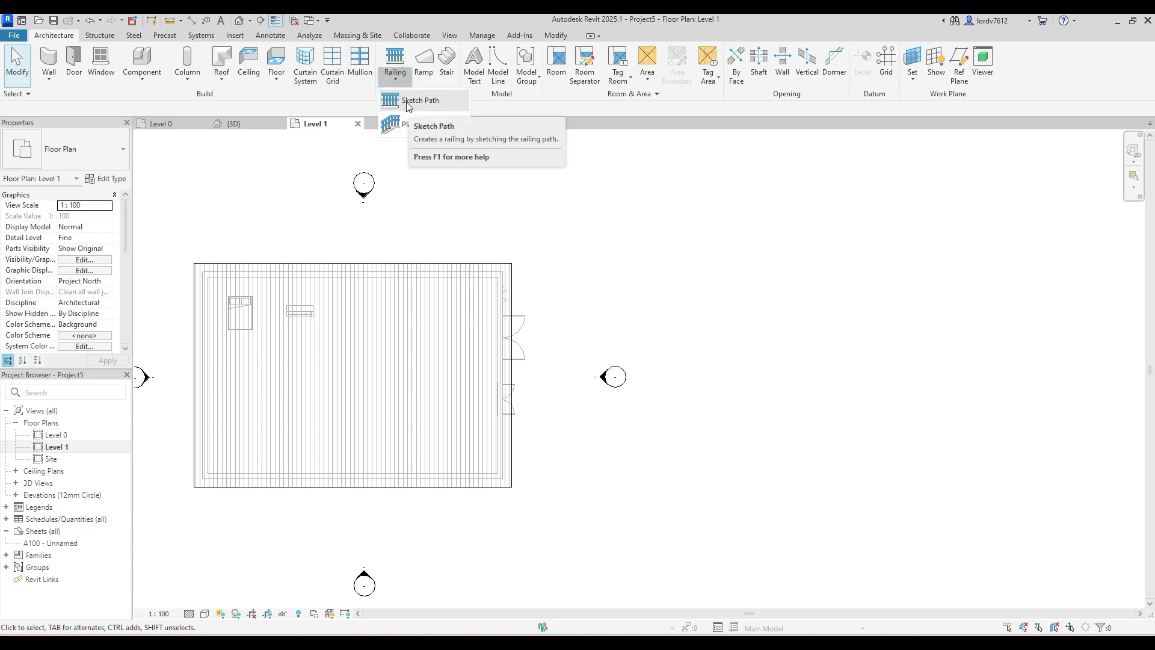
click(408, 105)
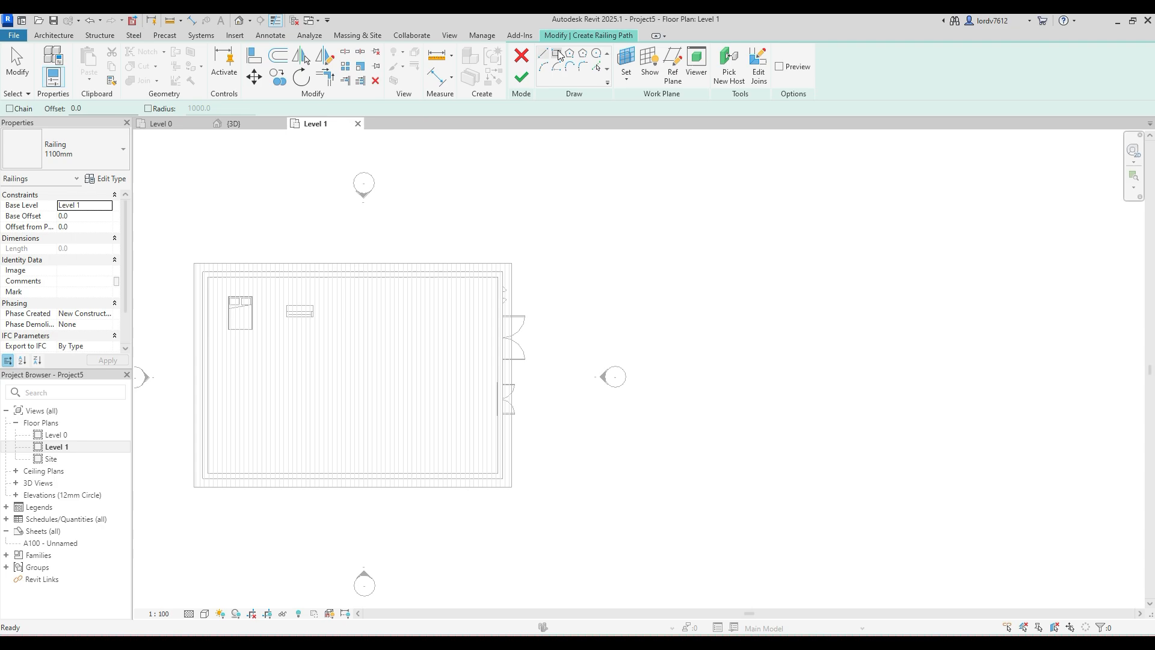
click(558, 53)
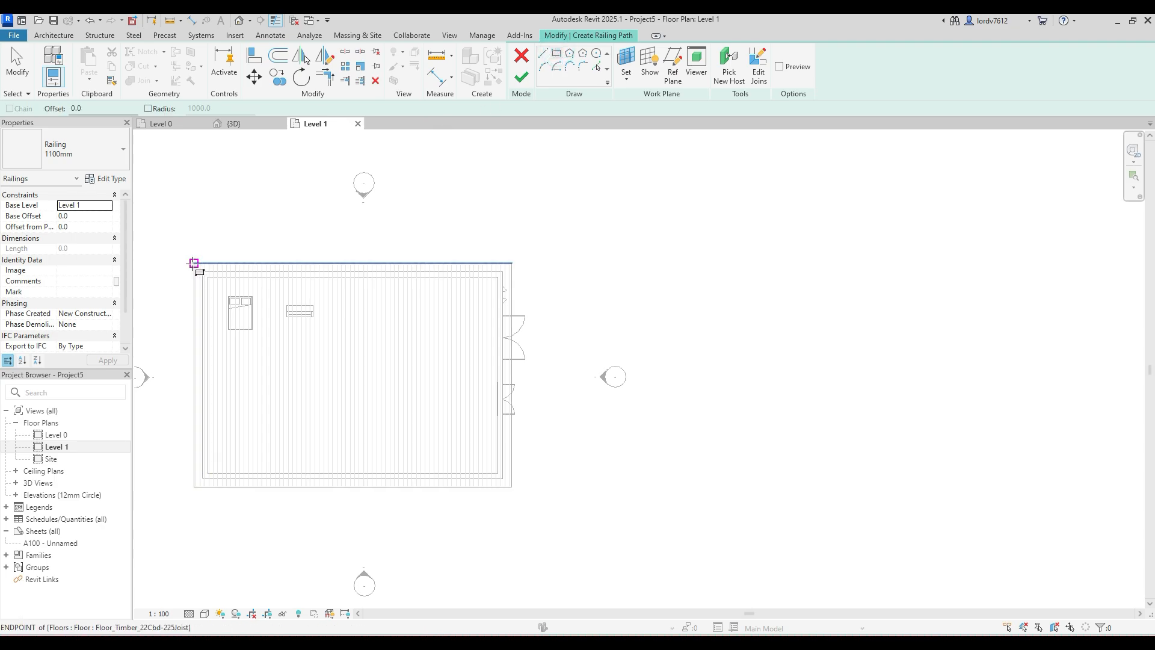
double_click(87, 110)
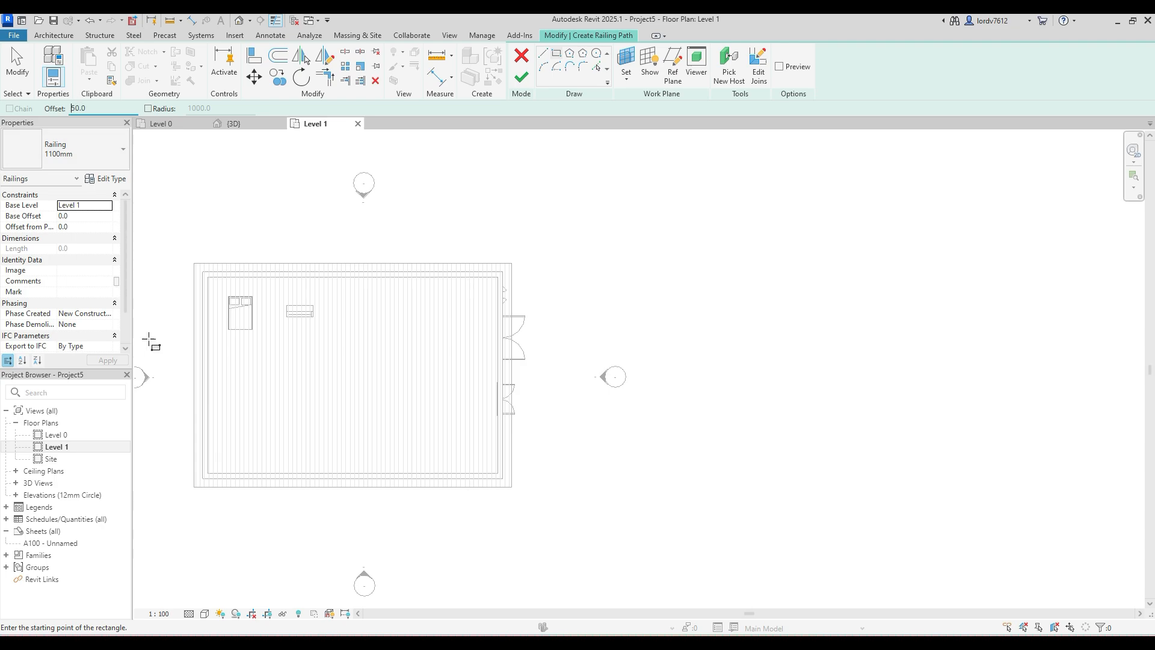
click(193, 263)
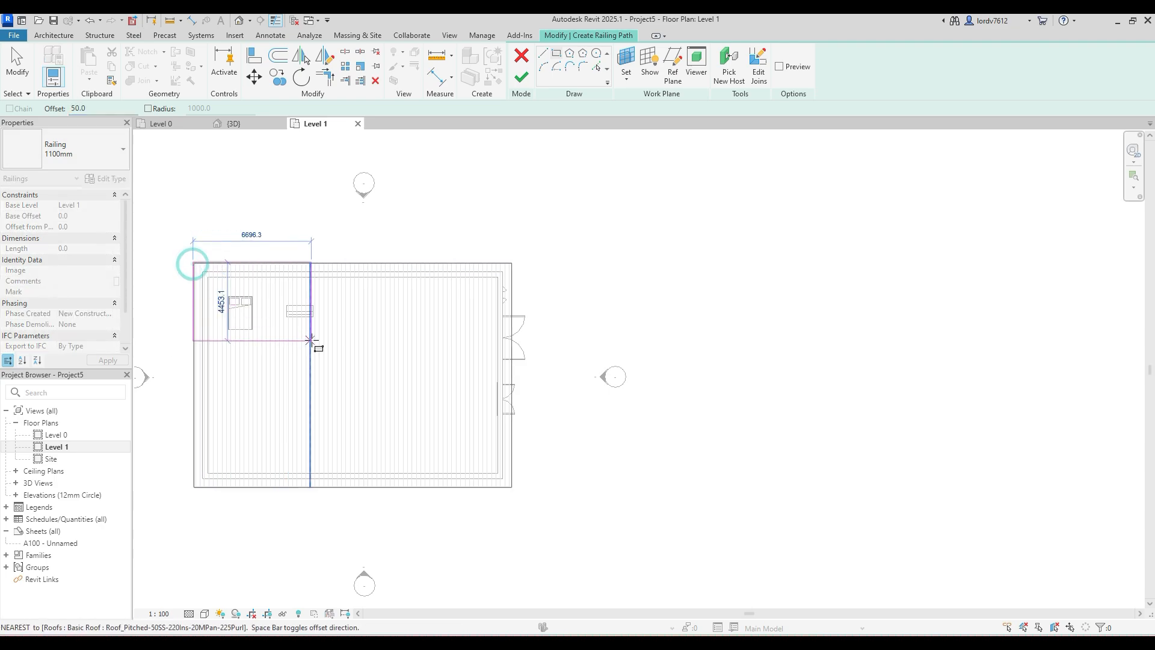
scroll(512, 487, up, 5)
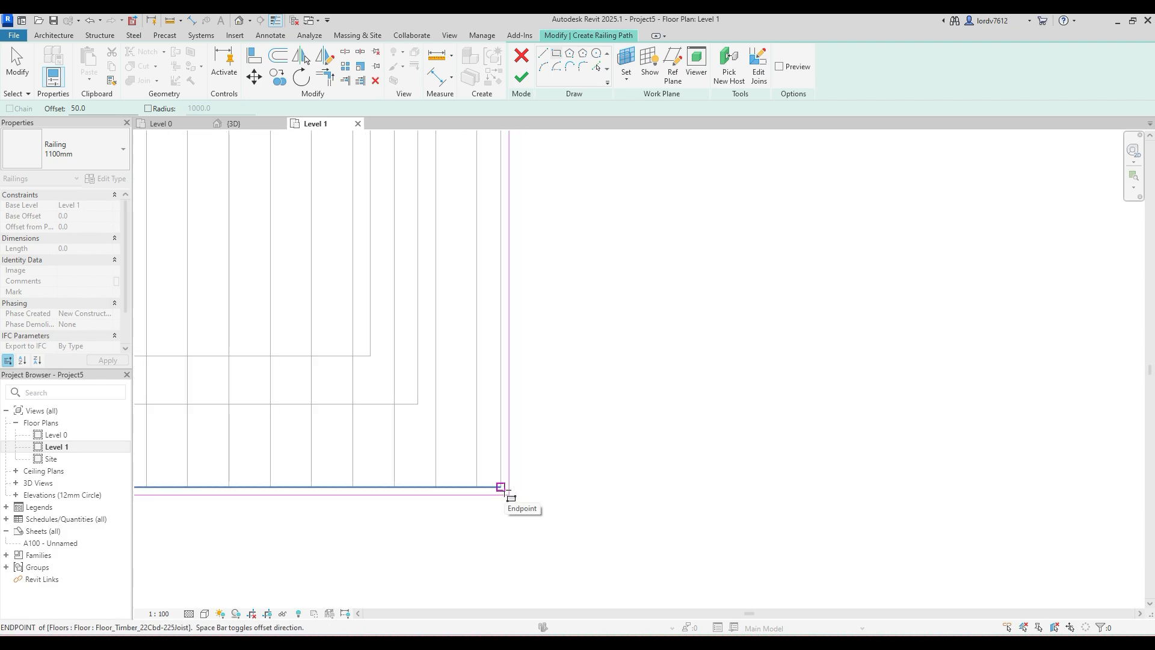
key(space)
click(500, 487)
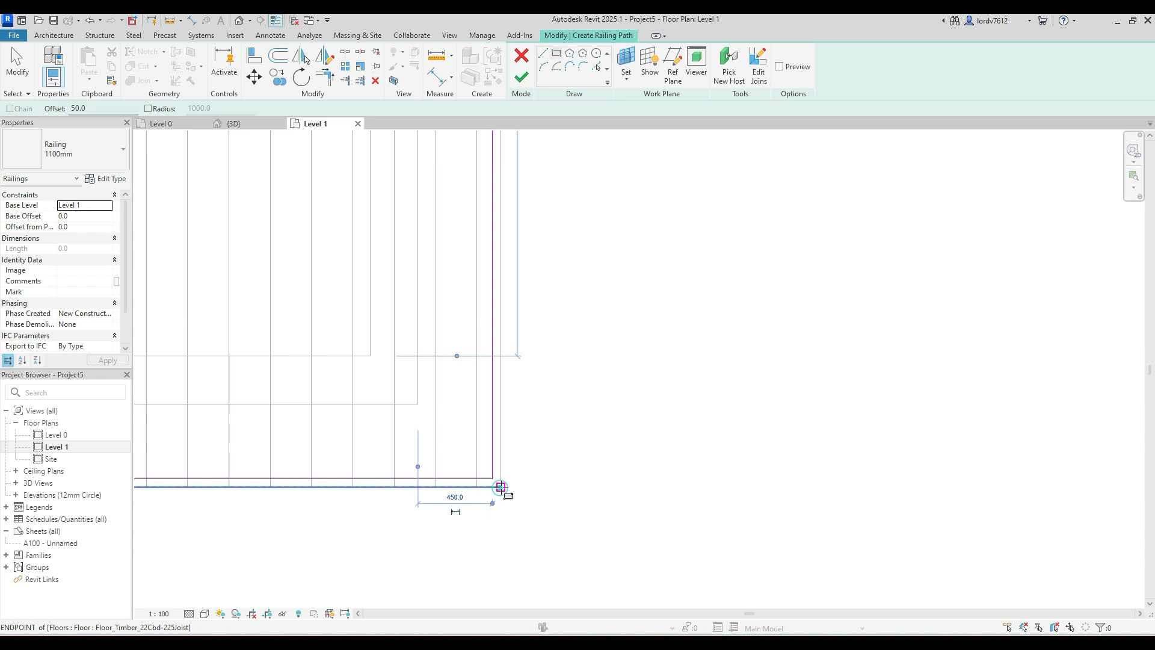
scroll(586, 466, down, 4)
scroll(600, 450, down, 3)
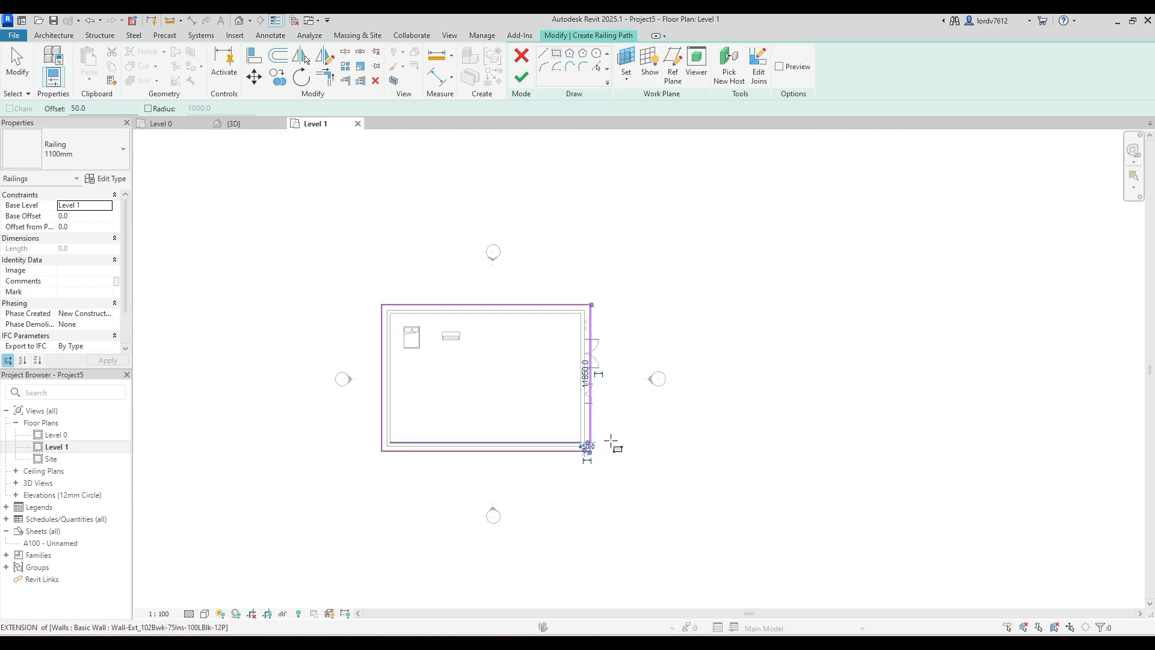
scroll(619, 312, up, 2)
click(519, 78)
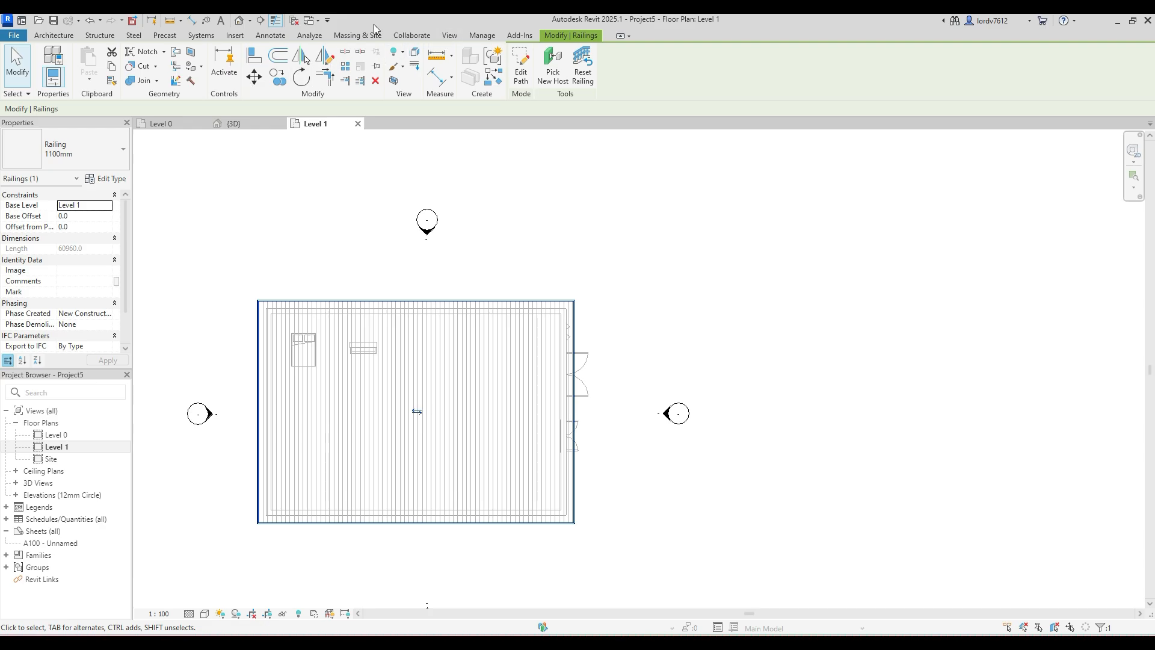
- Examine the railing around the roof edge in the 3D view from several angles and close up at the corner
click(240, 20)
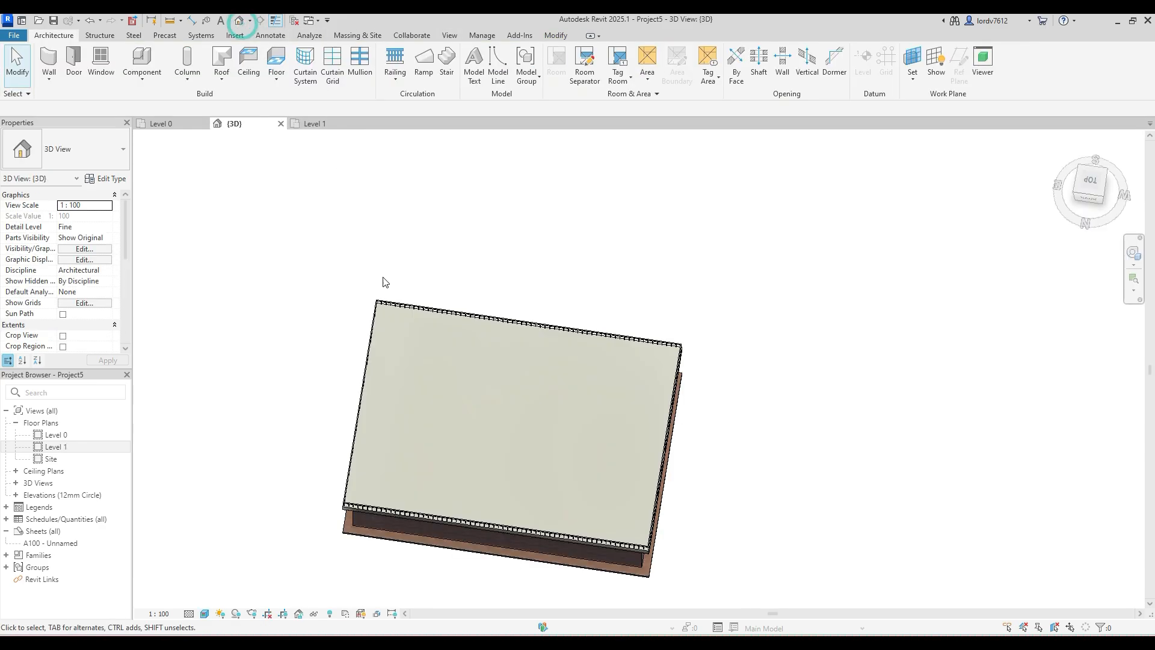
shift+middle_drag(643, 478, 508, 208)
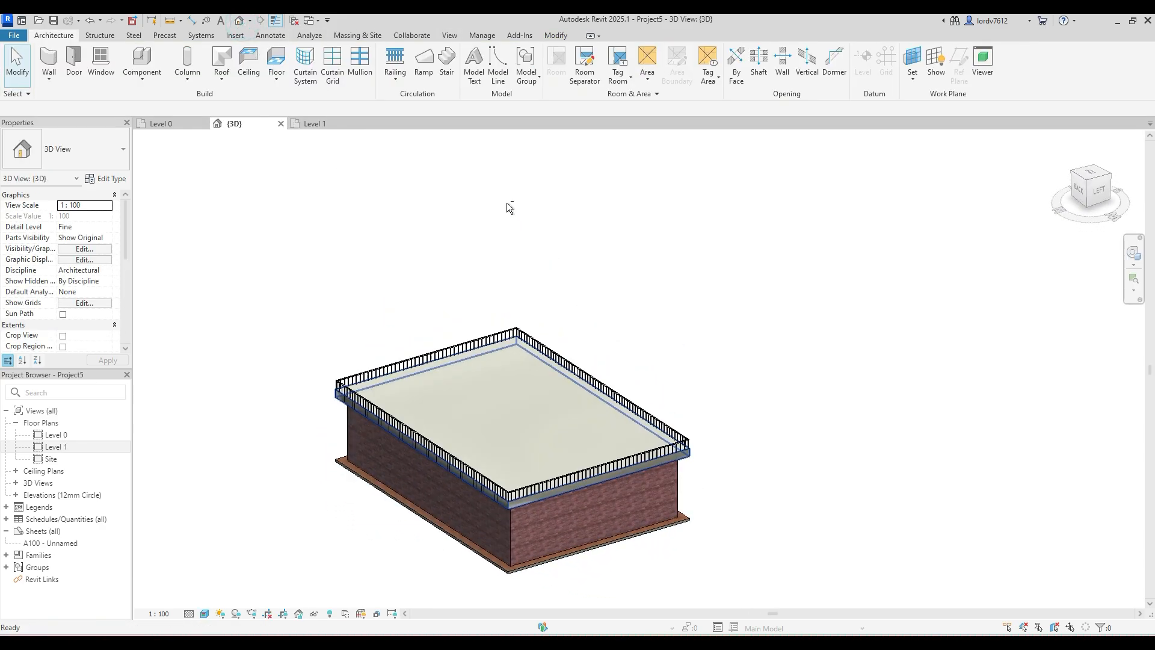
scroll(521, 448, up, 5)
scroll(507, 534, down, 2)
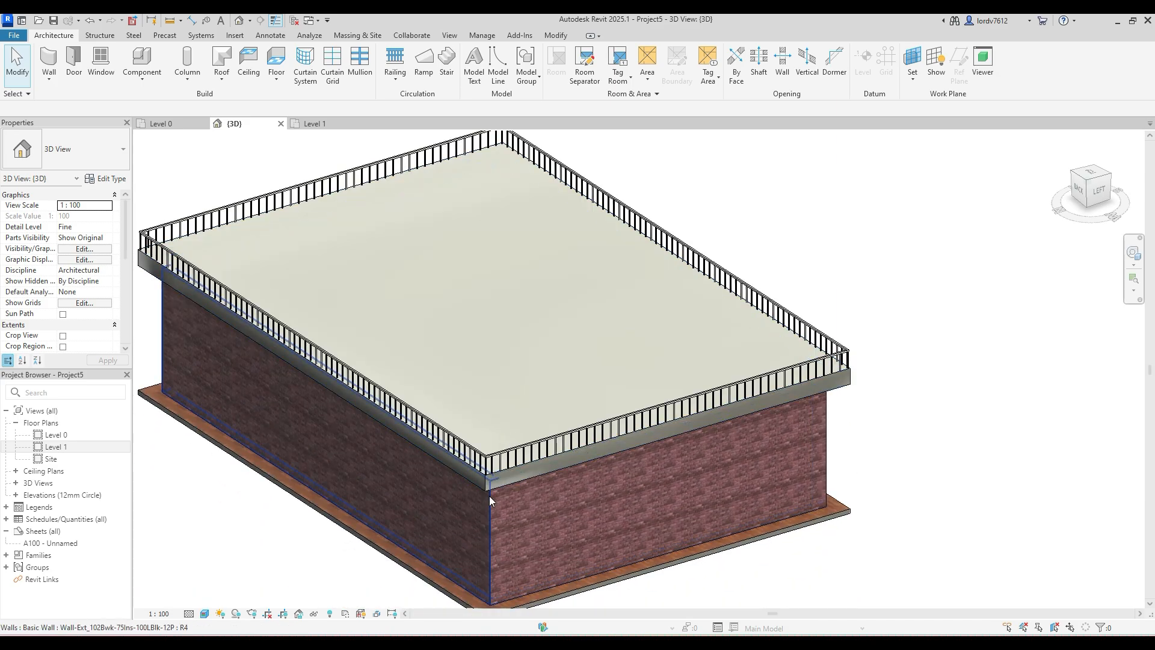
scroll(513, 436, up, 6)
shift+middle_drag(513, 436, 435, 415)
scroll(435, 415, down, 2)
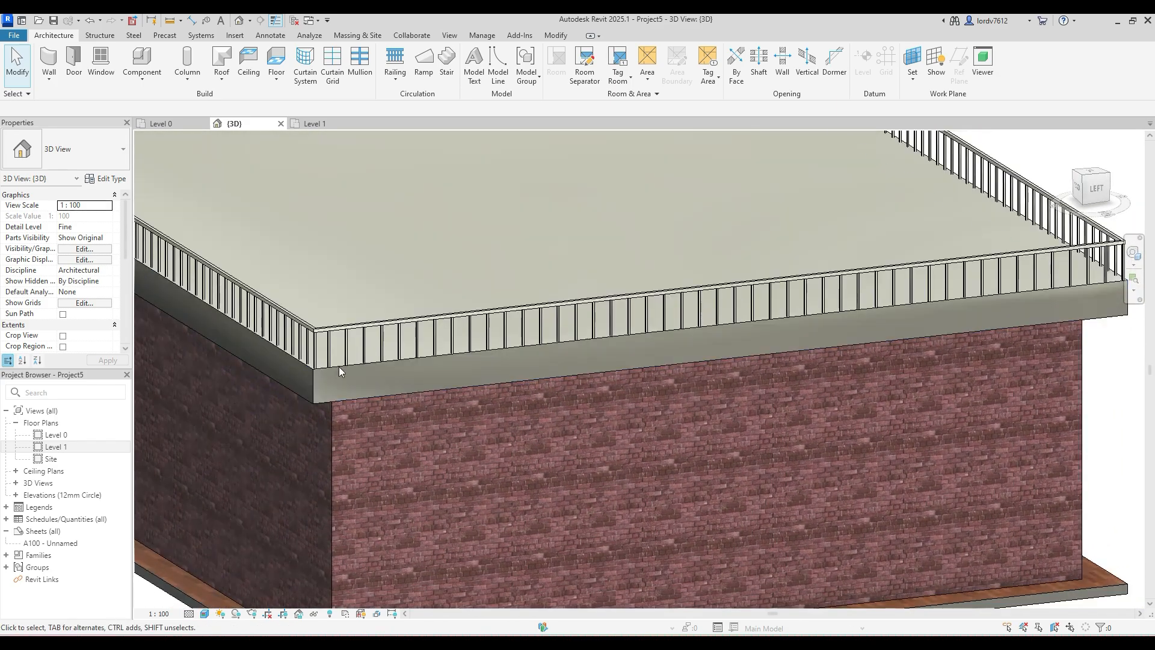
- Change the roof railing's type from 1100mm to Glass_Panel-Bottom_Fill
click(330, 330)
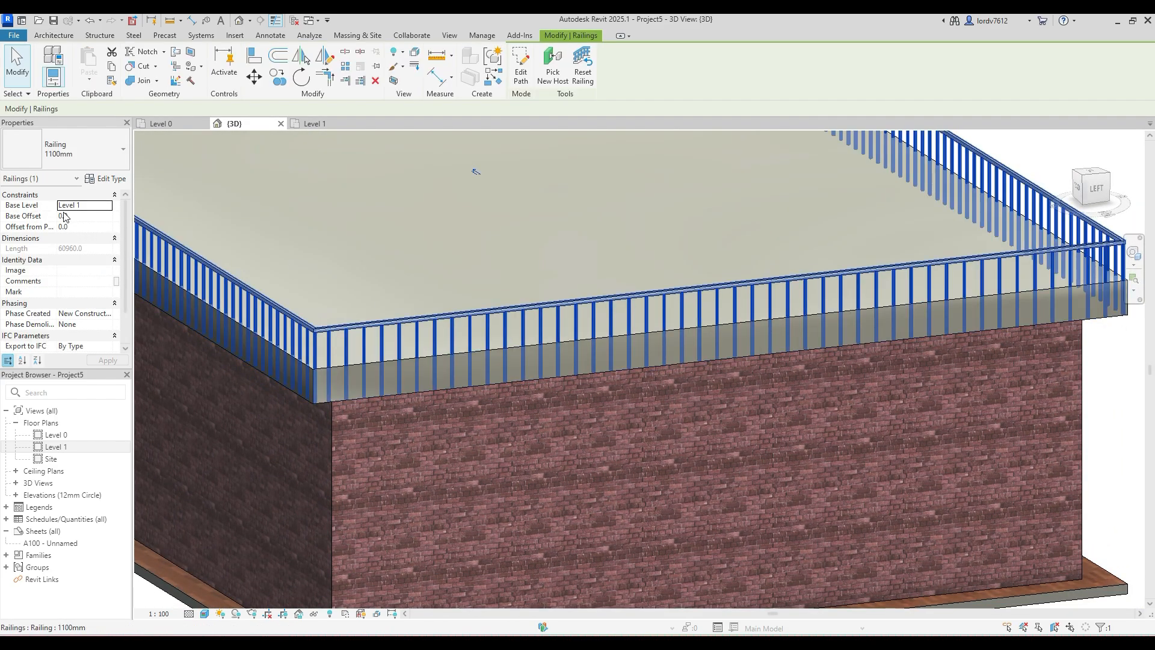
click(104, 181)
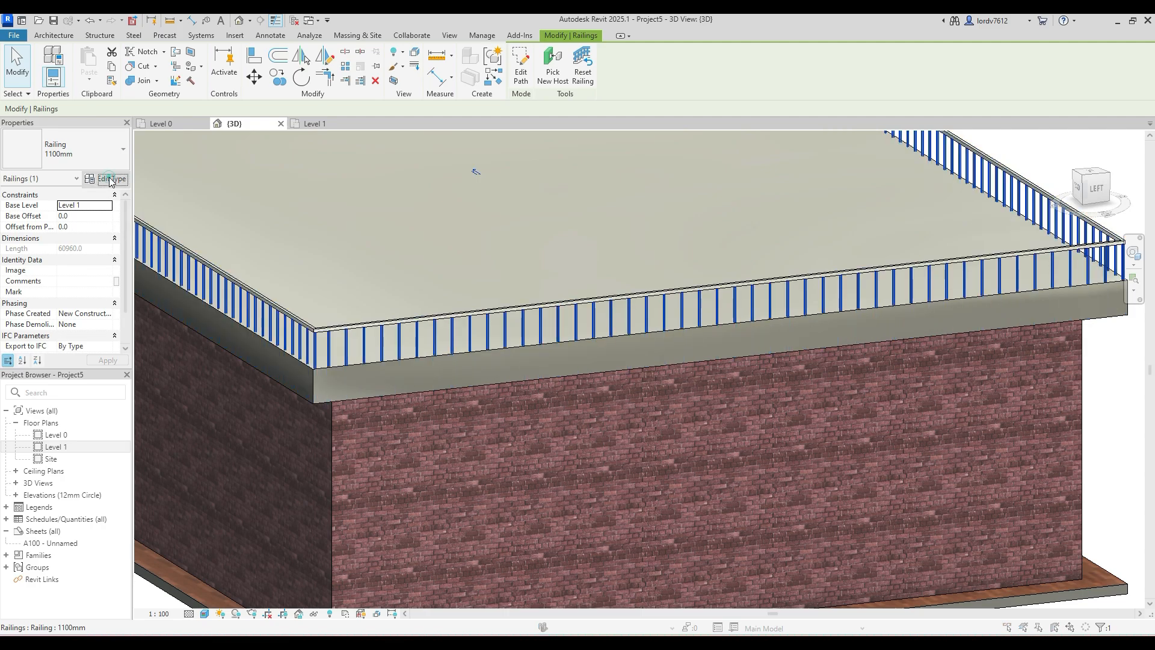
click(790, 85)
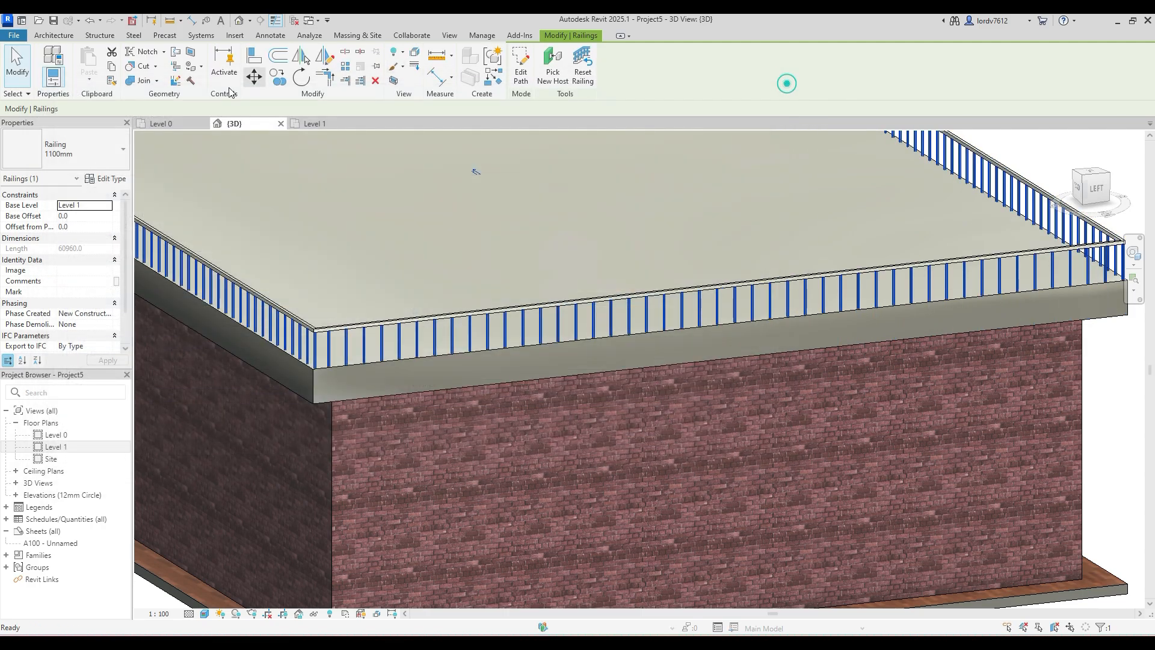
click(121, 151)
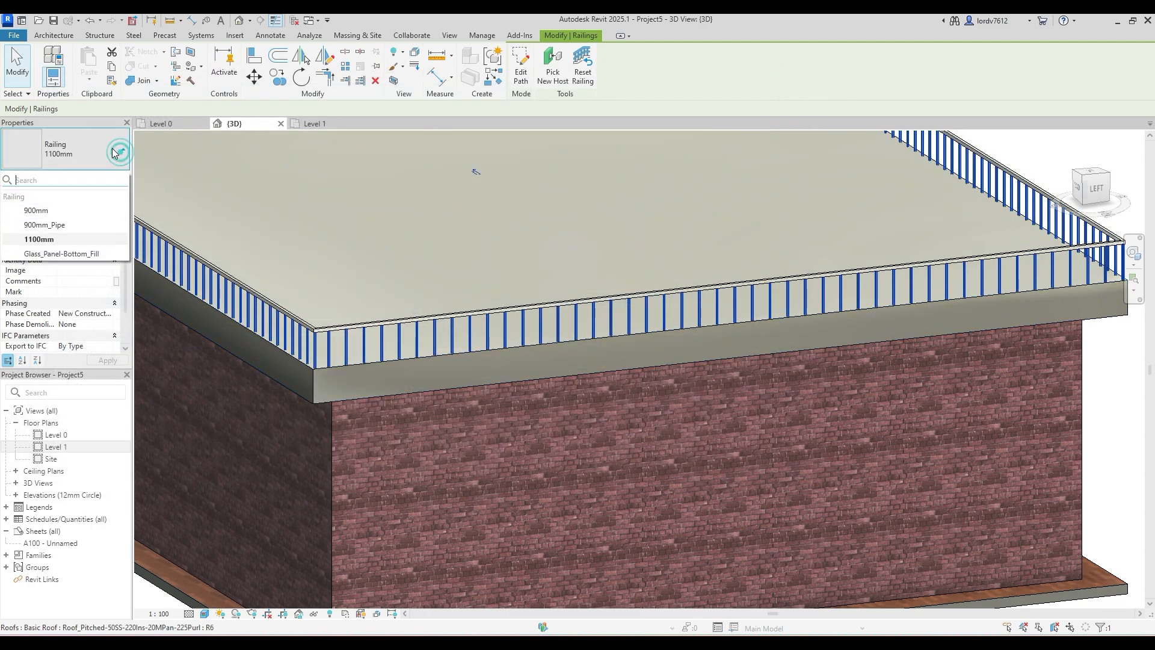
click(75, 259)
scroll(433, 360, down, 3)
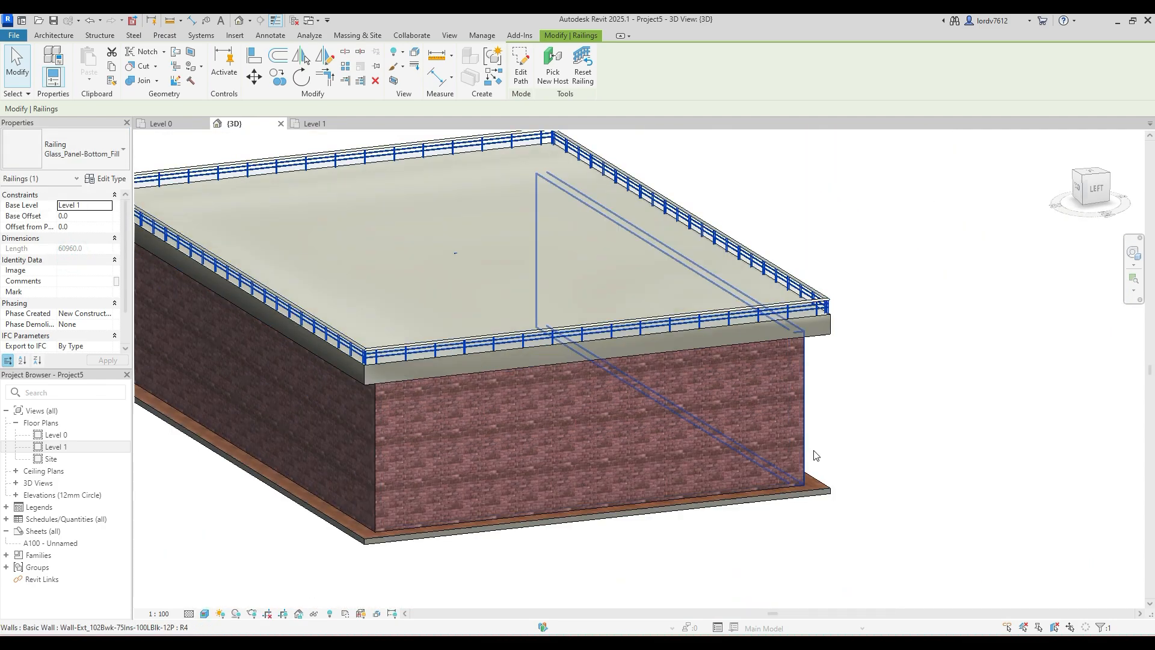
click(940, 408)
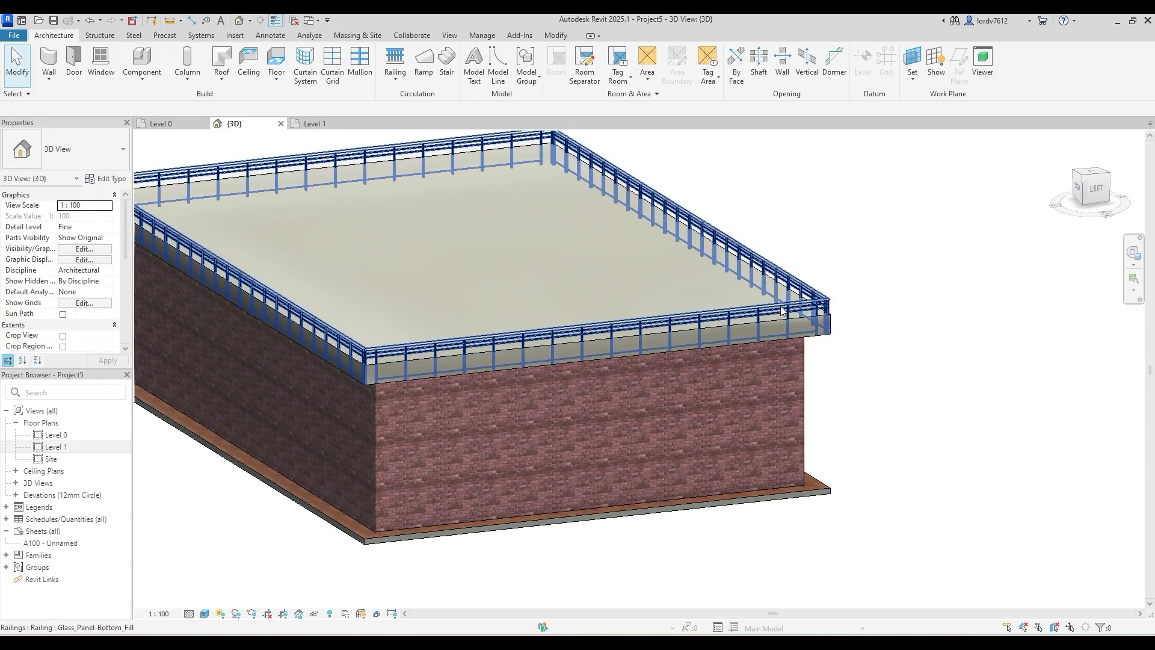
- Set the glass panel railing's Base Offset to 500 so it is raised relative to Level 1
click(781, 311)
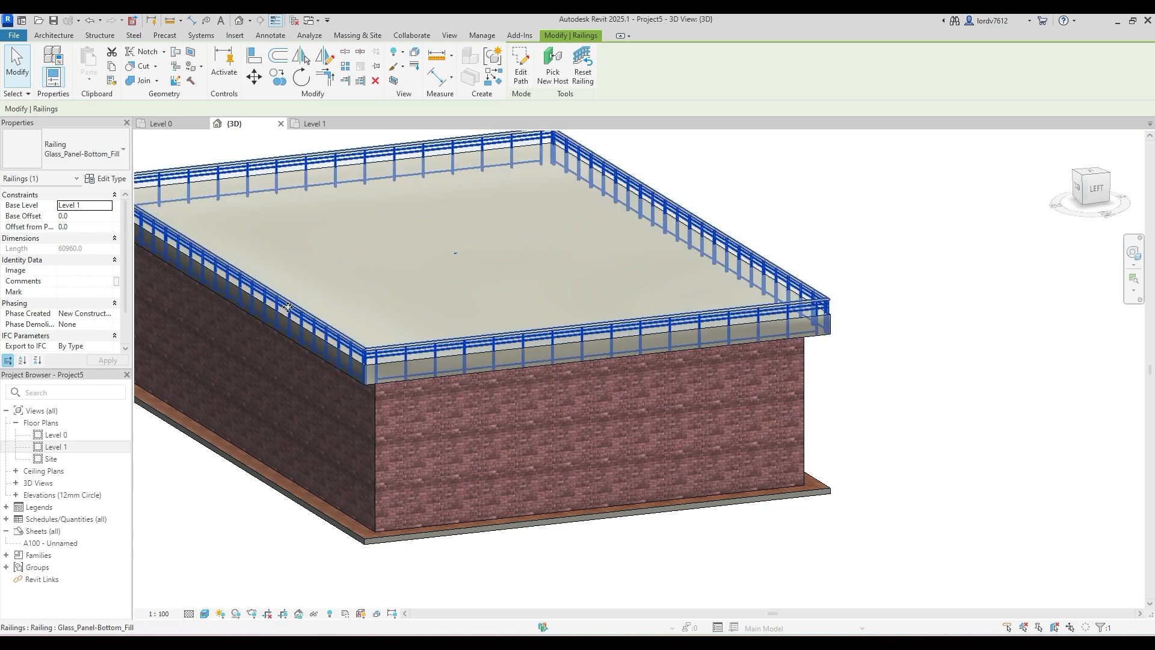
shift+middle_drag(376, 409, 373, 264)
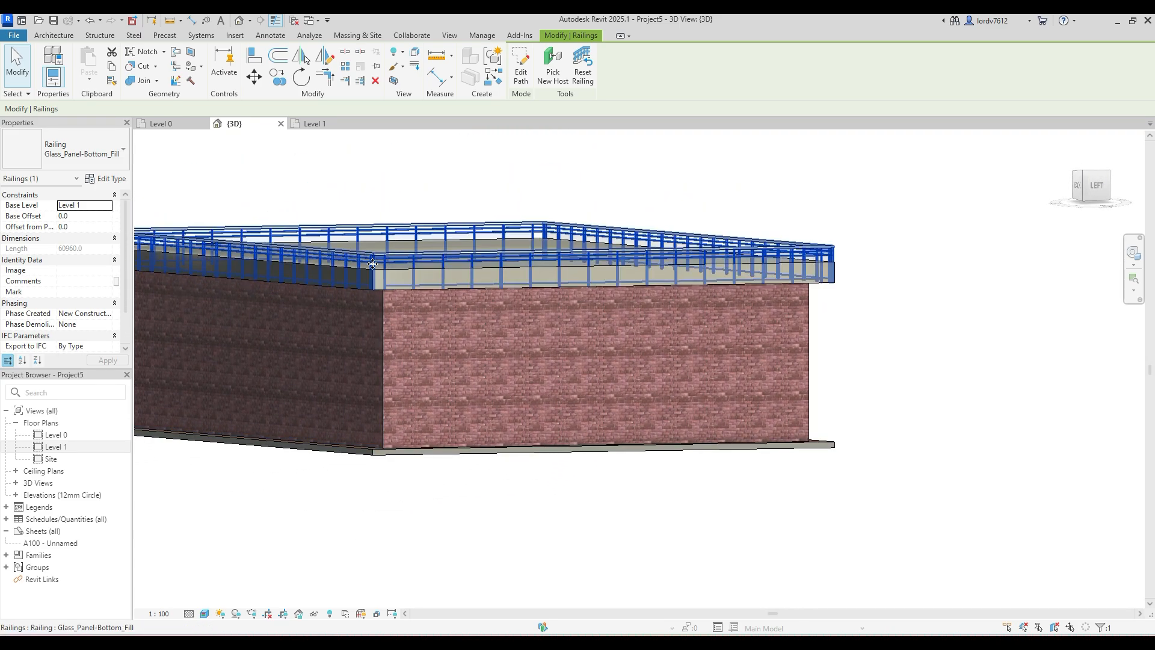
click(103, 227)
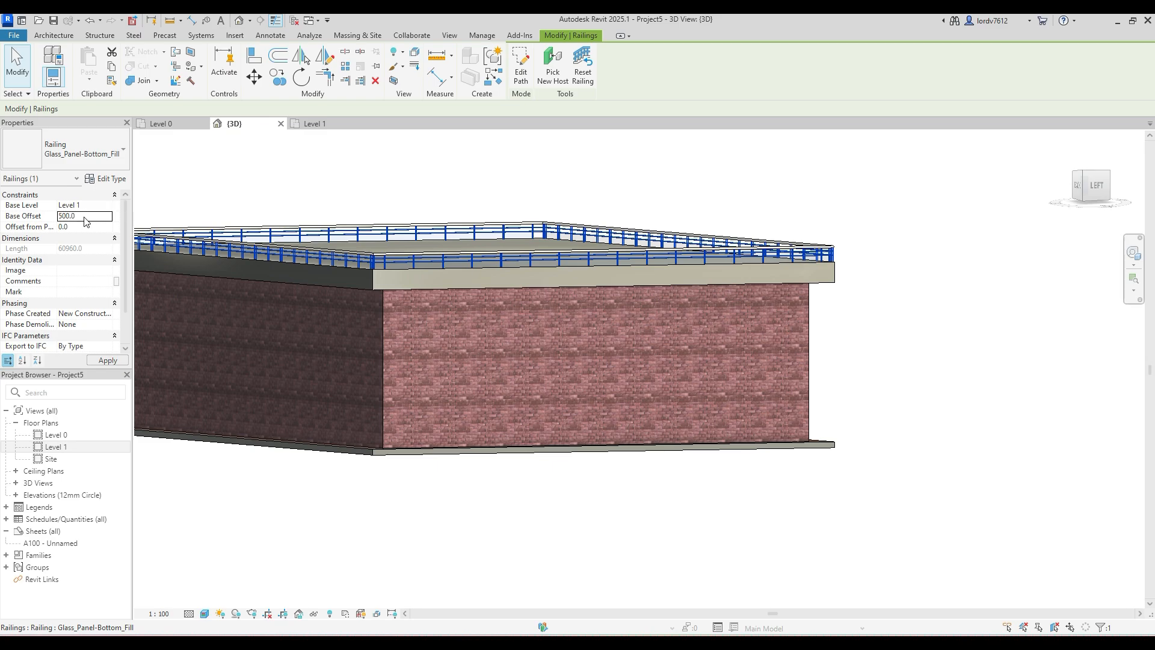
click(692, 545)
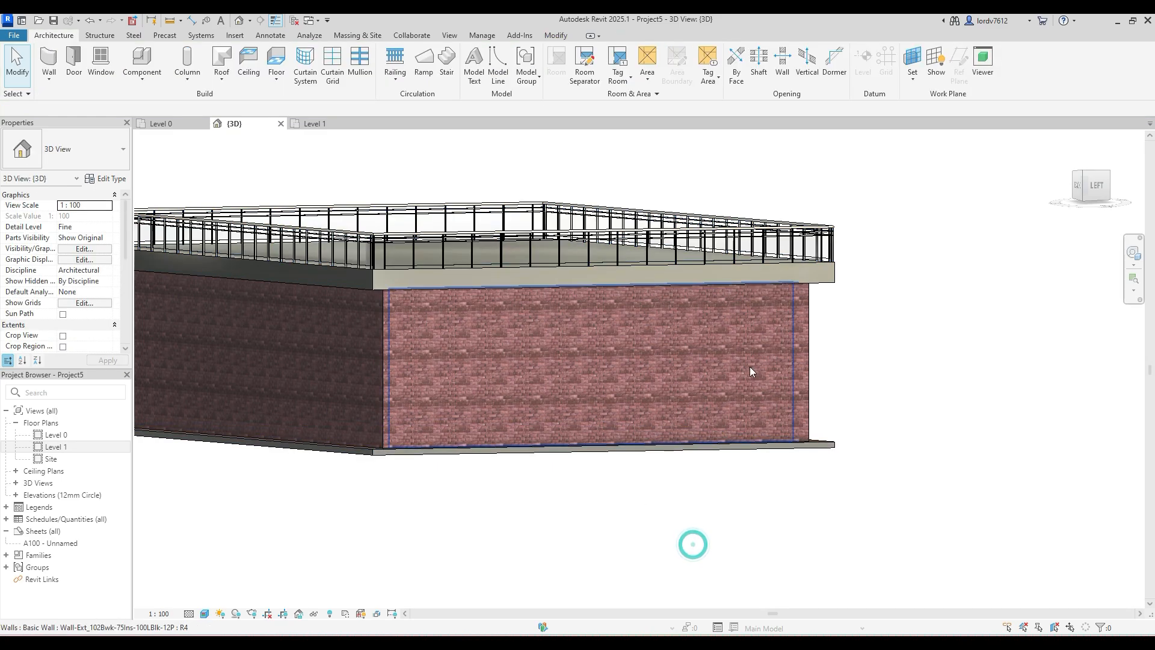
- Examine the raised glass panel railing and its corners from several angles around the building
shift+middle_drag(820, 305, 392, 329)
scroll(490, 287, up, 5)
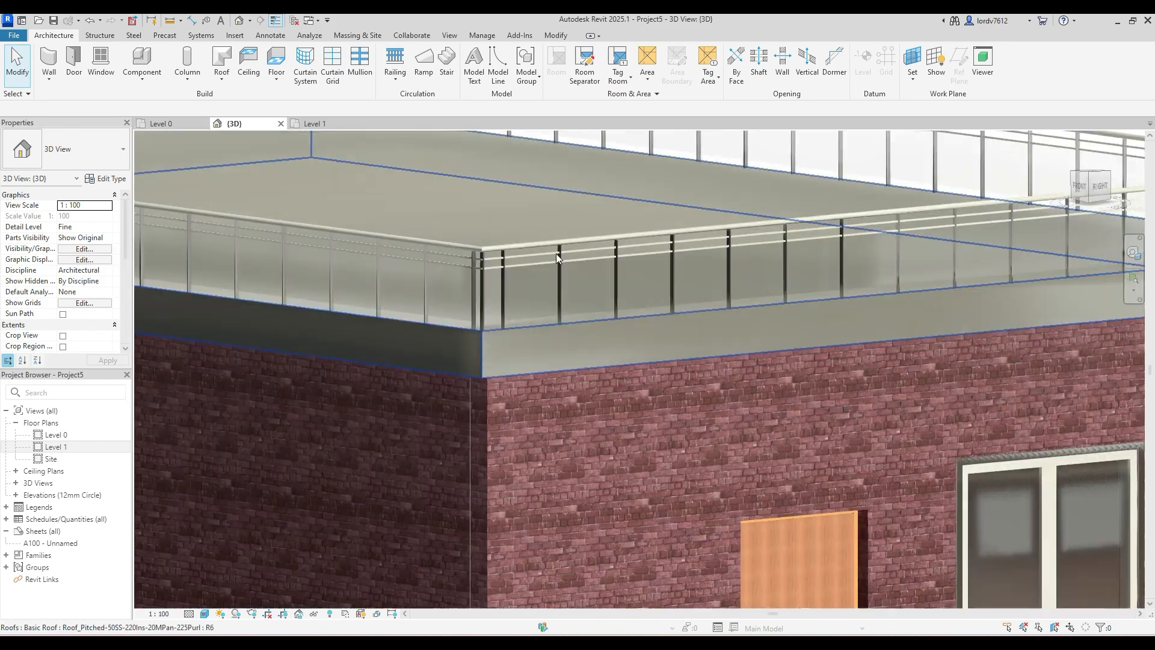
scroll(556, 253, up, 1)
shift+middle_drag(449, 296, 597, 365)
scroll(511, 366, down, 5)
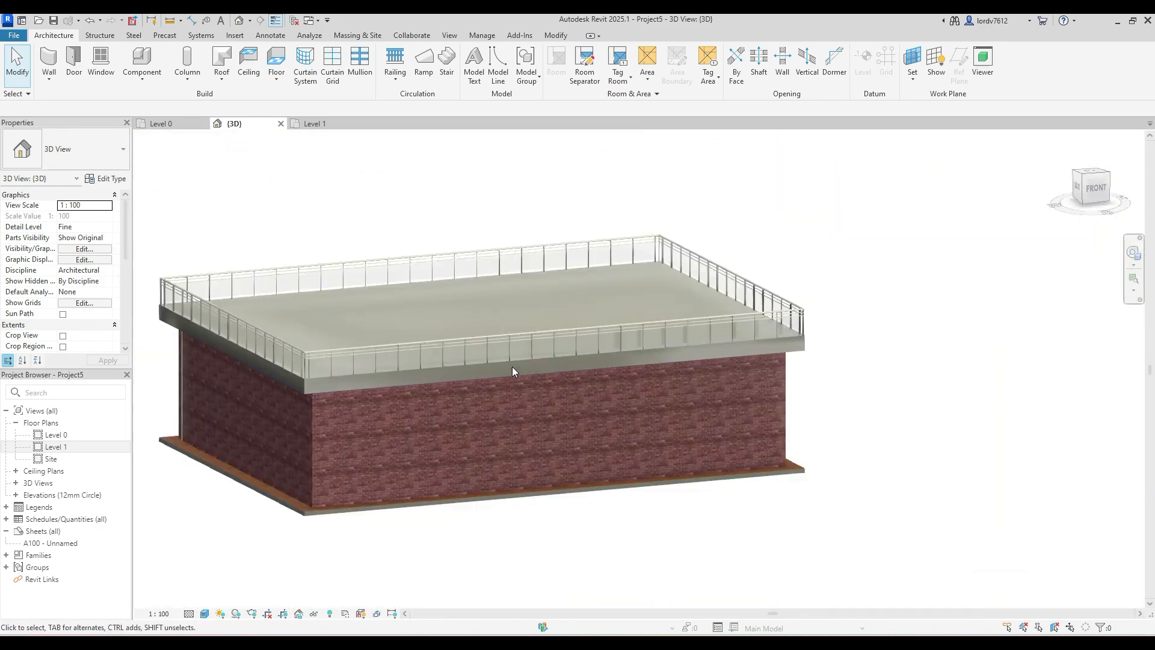
shift+middle_drag(513, 369, 632, 291)
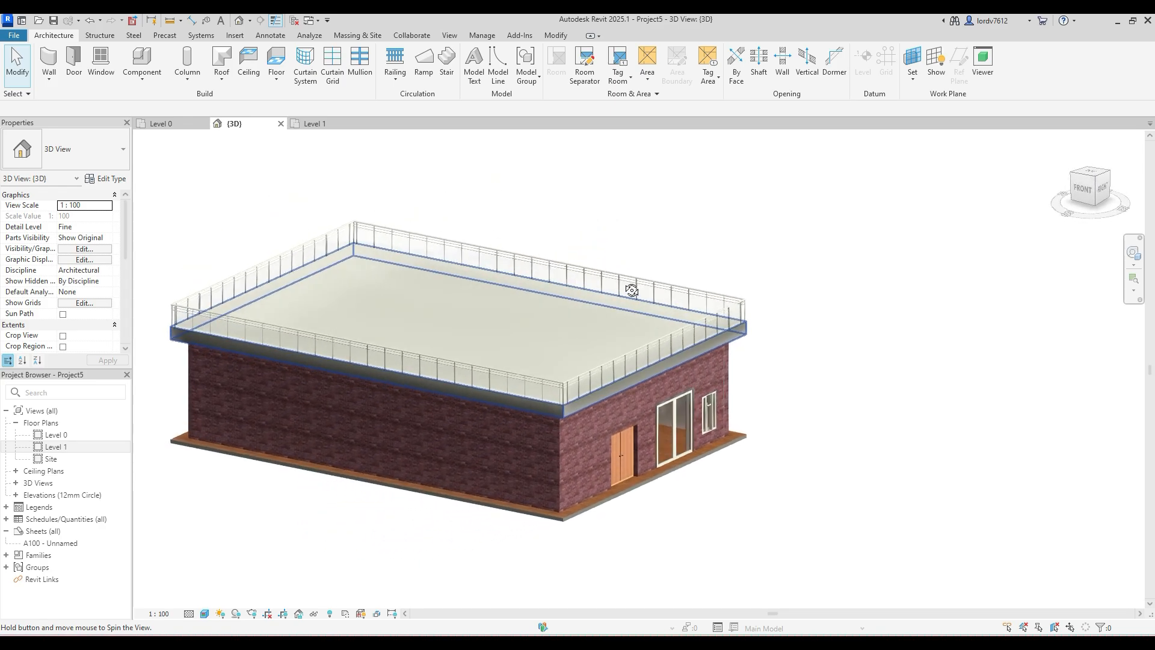
scroll(565, 382, up, 3)
click(565, 382)
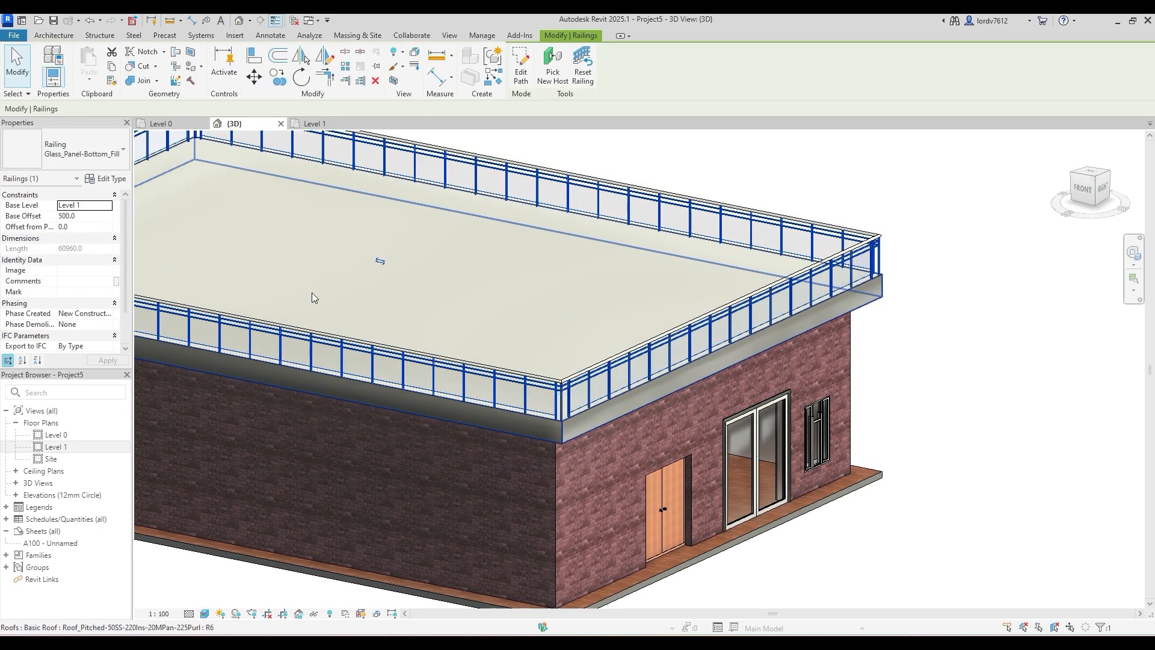
scroll(730, 271, down, 3)
click(885, 194)
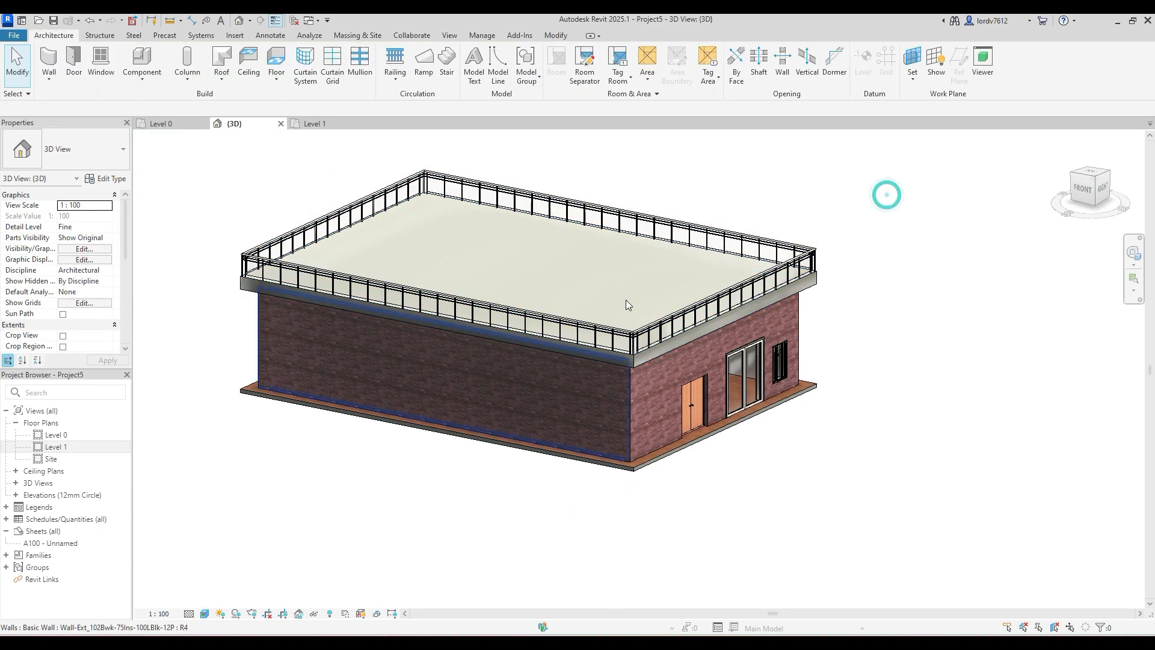
click(627, 340)
click(883, 232)
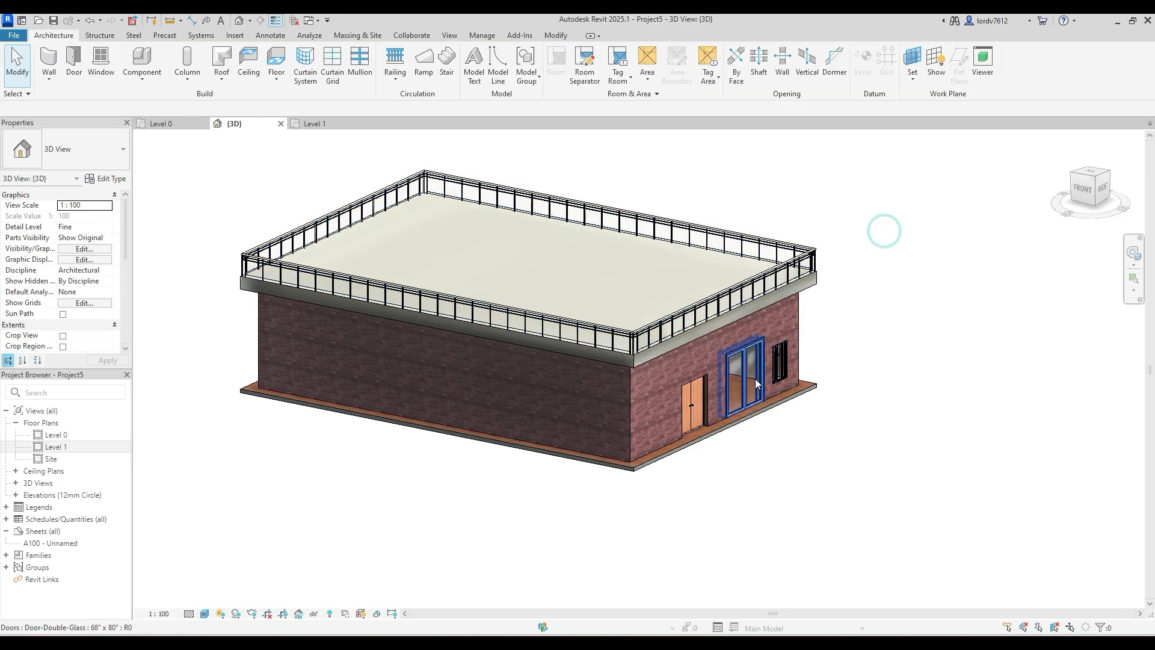
click(630, 395)
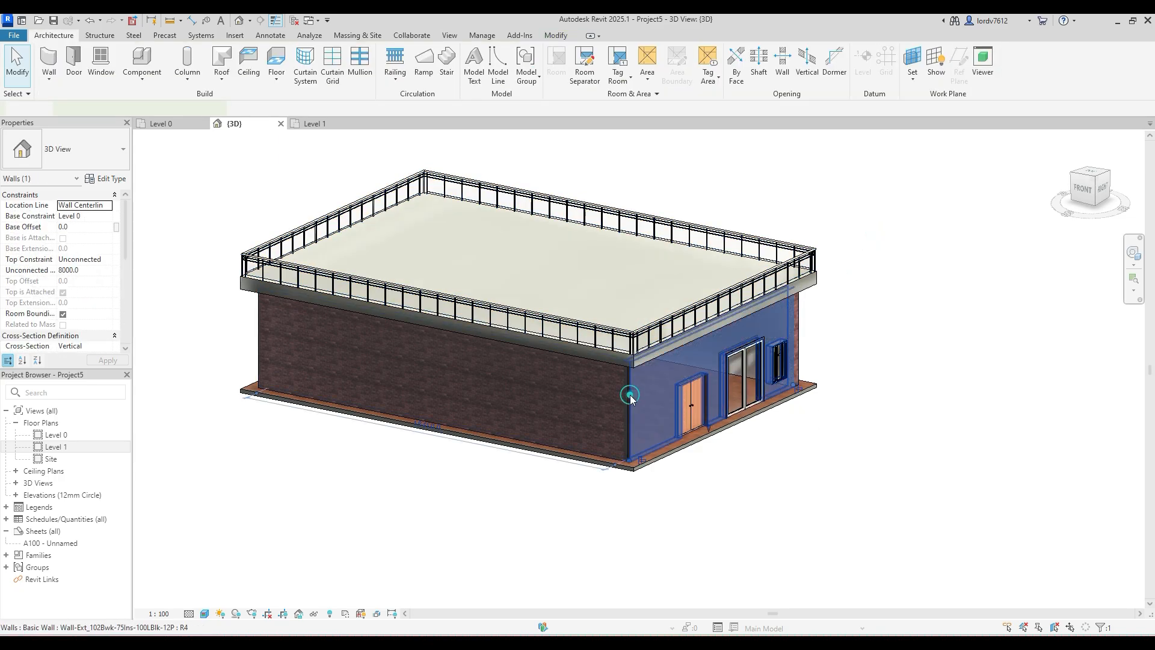
click(762, 472)
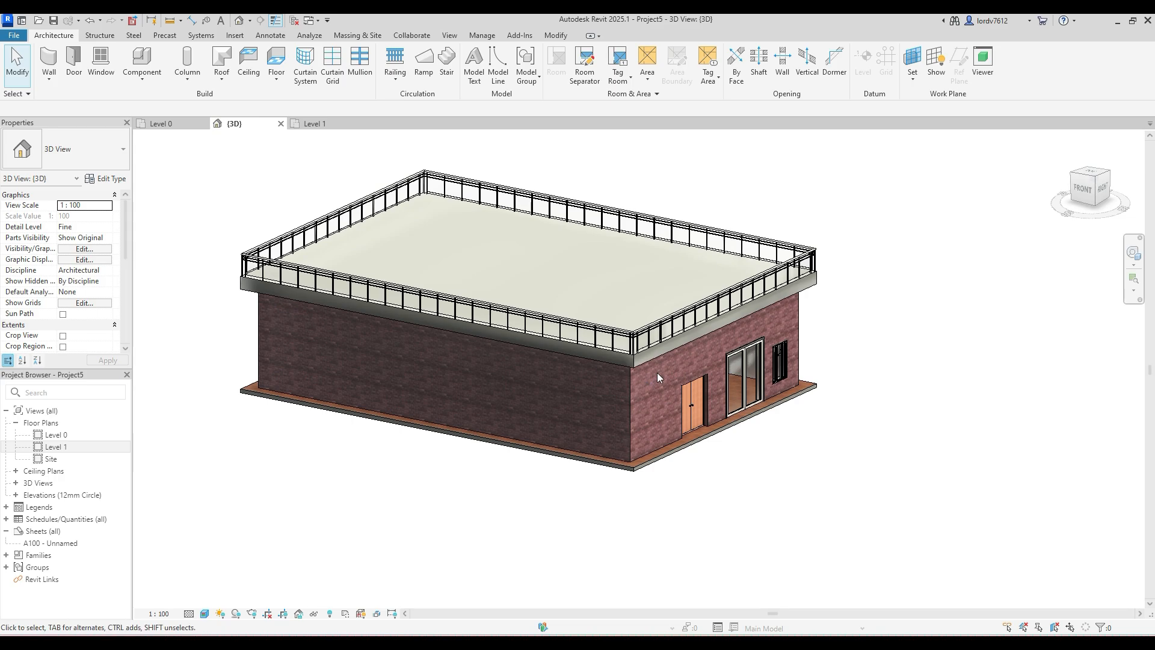
- Open the roof railing's type properties and access the Pipe-Wall_Mount handrail type for Handrail 2
click(636, 338)
click(632, 333)
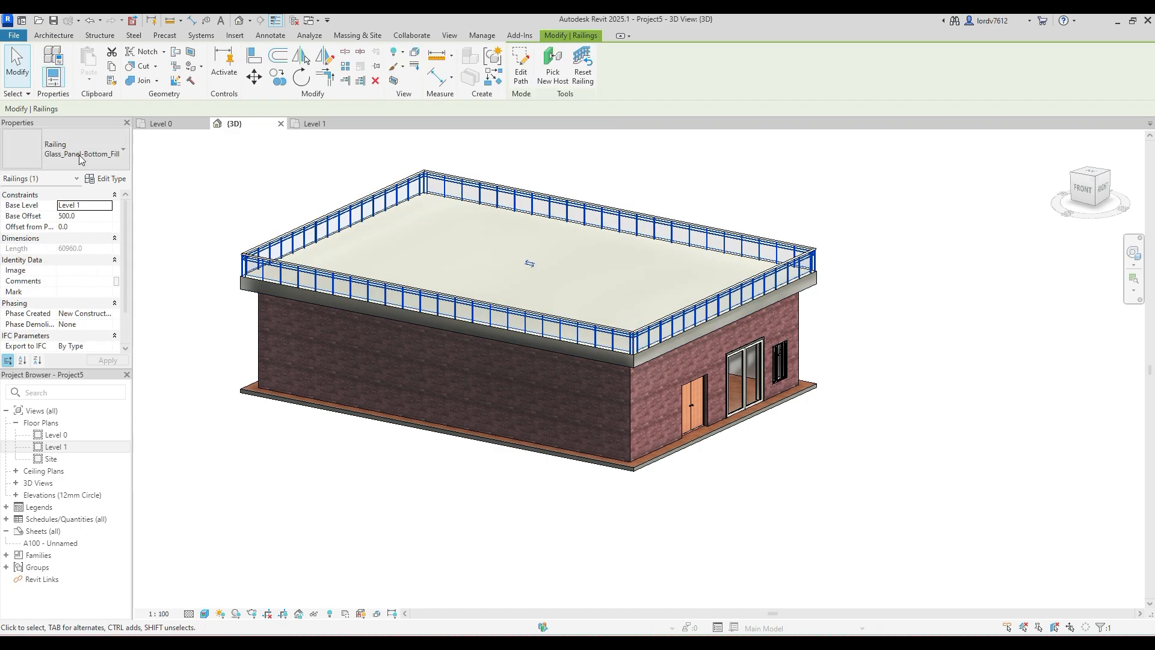
click(104, 179)
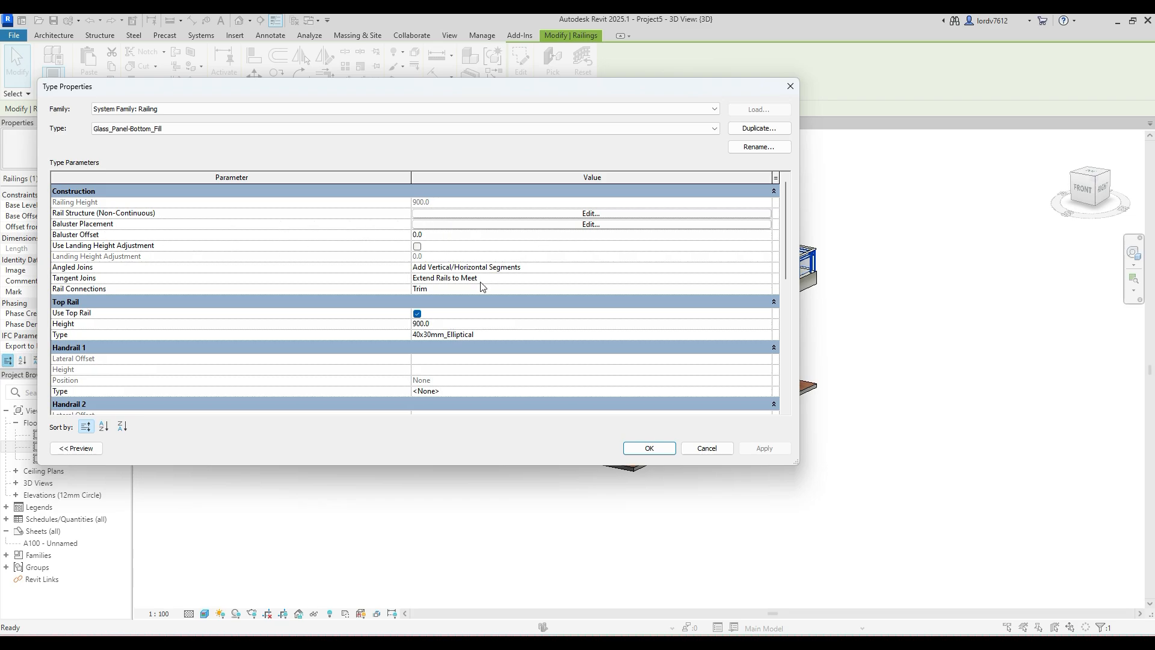
scroll(481, 286, down, 3)
scroll(463, 332, down, 5)
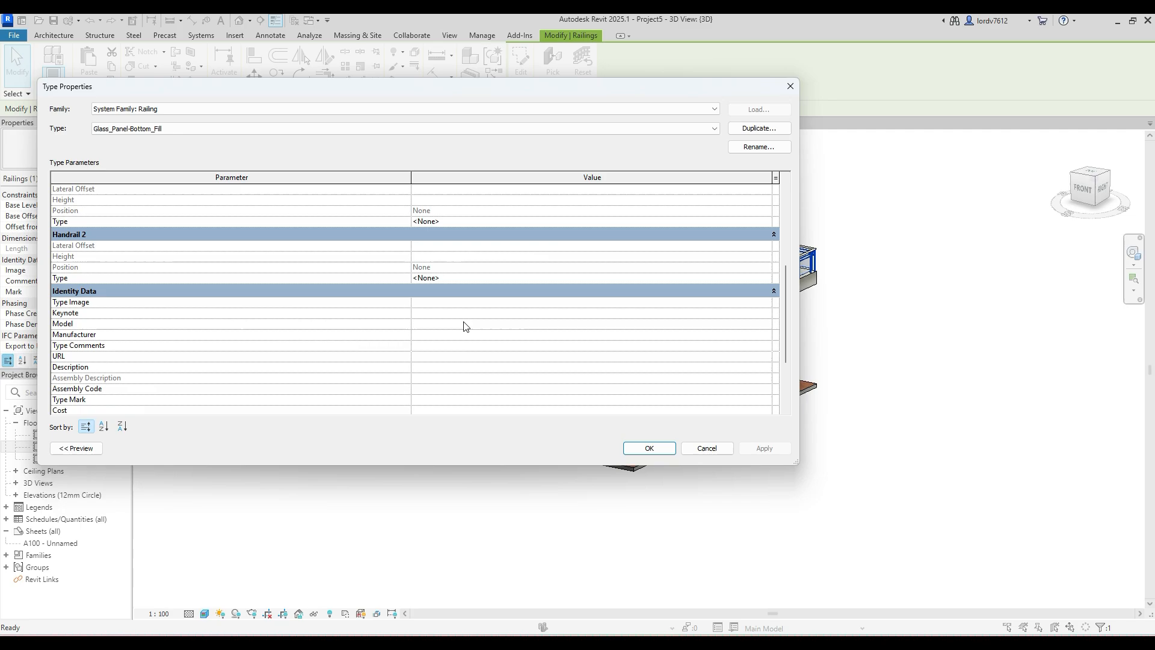
scroll(457, 346, up, 4)
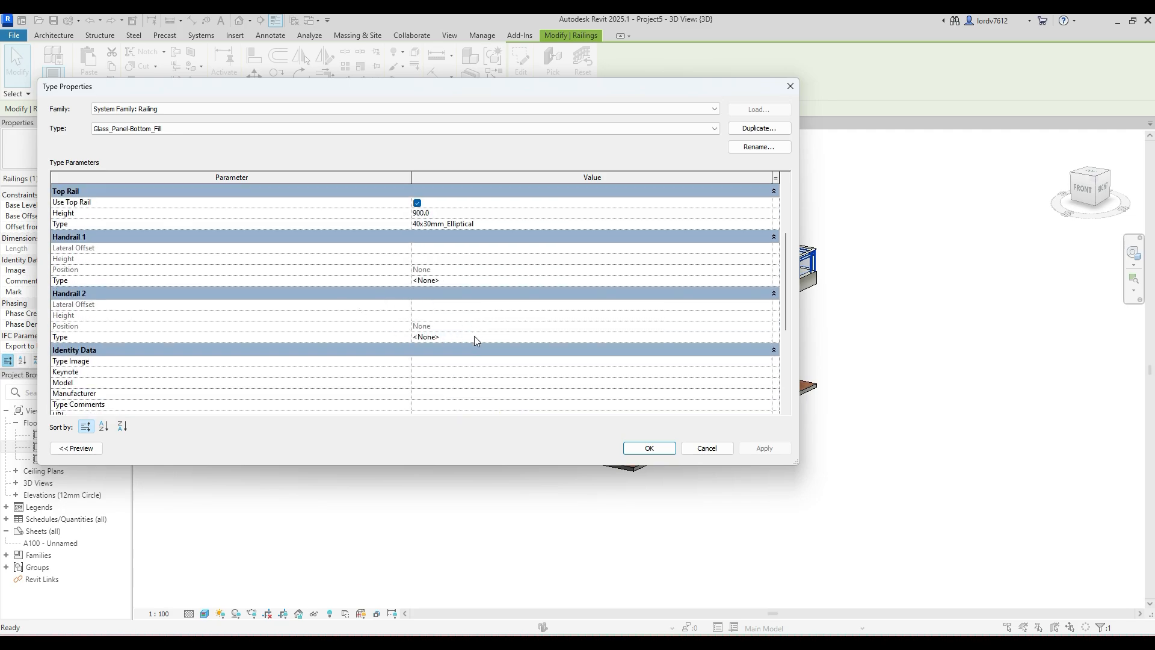
click(768, 337)
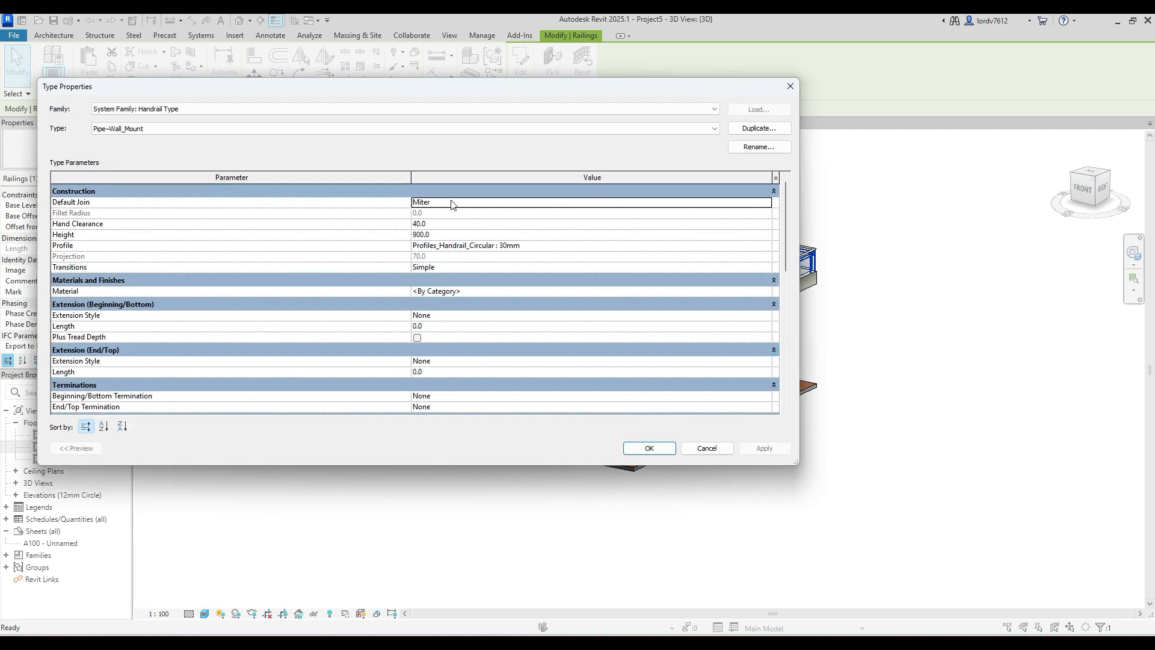
- Set the Default Join of the Pipe-Wall_Mount handrail type to Fillet
click(464, 202)
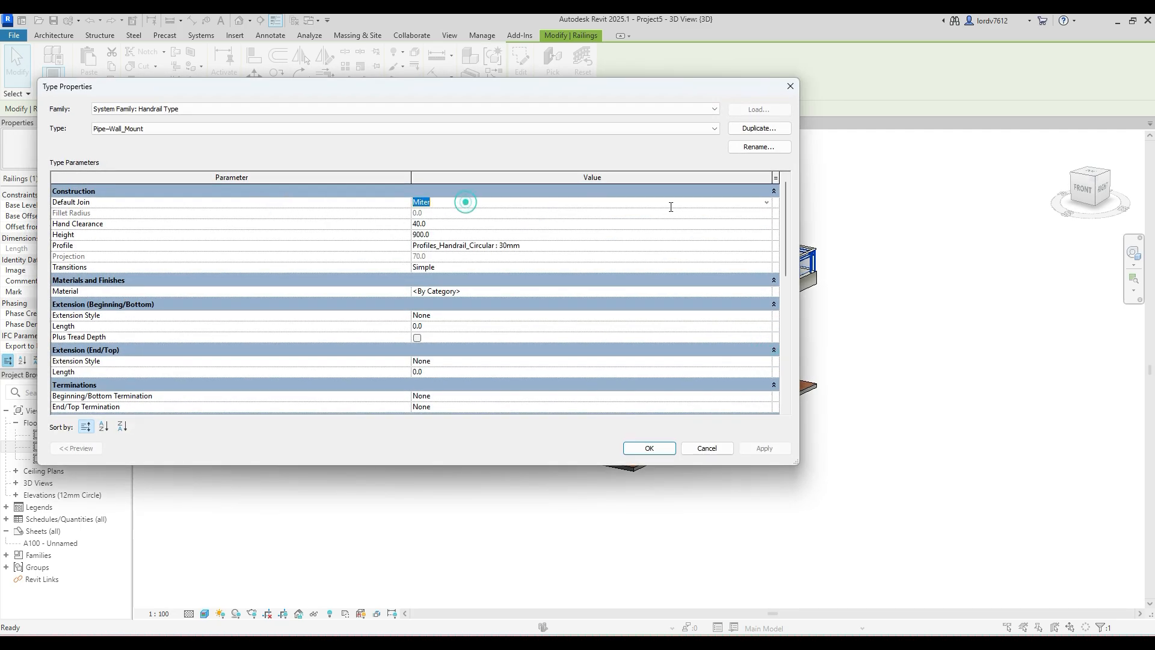
click(768, 204)
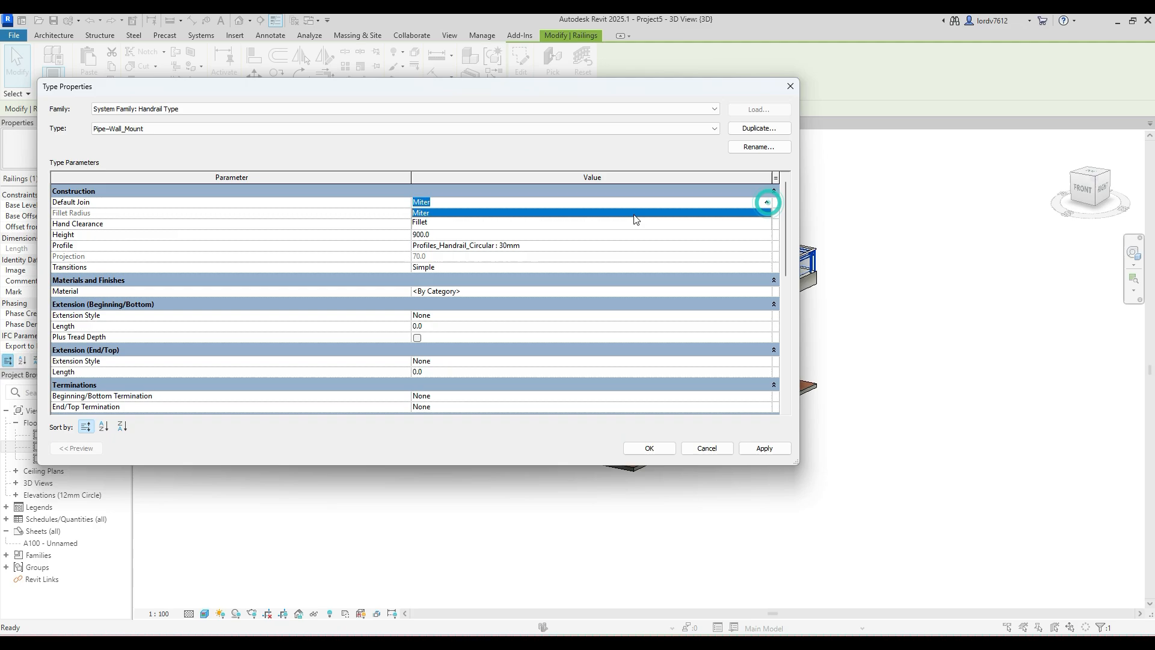
click(421, 223)
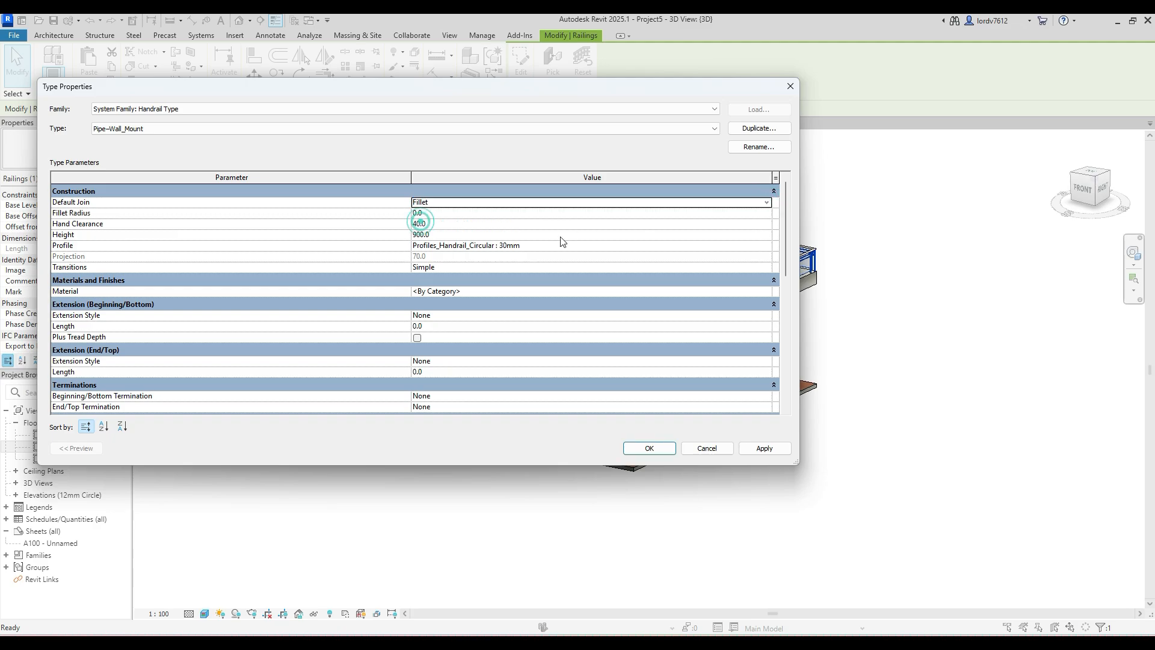
- Assign the material Render, Beige, Smooth to the Pipe-Wall_Mount handrail and apply the handrail and railing type changes
click(472, 281)
click(478, 283)
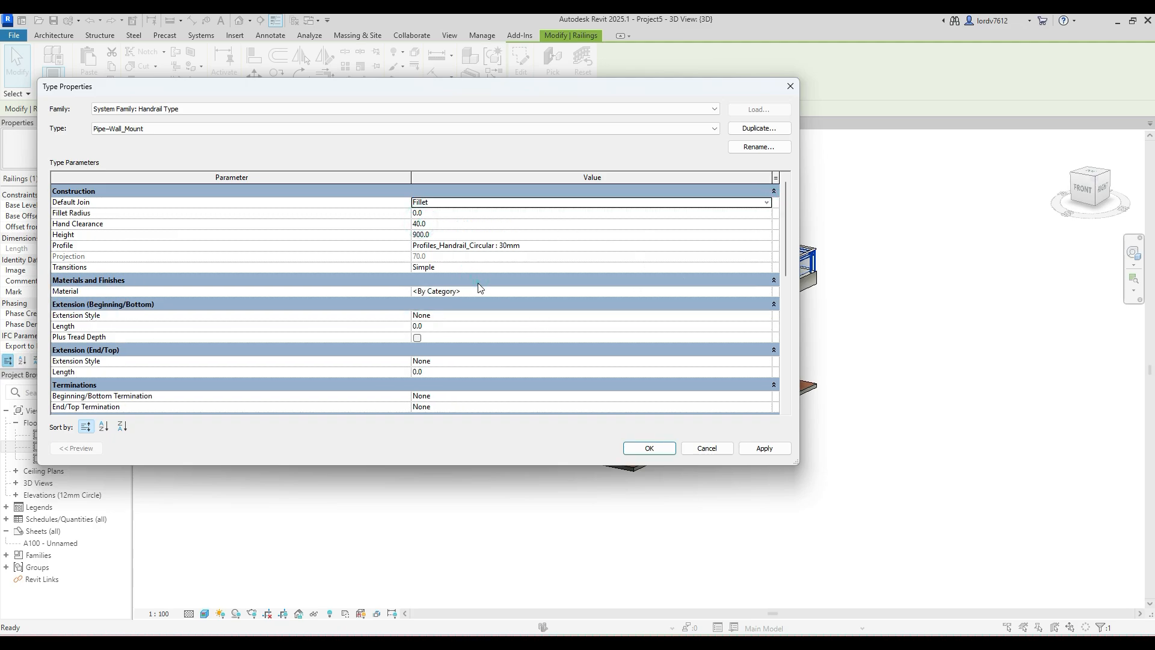
click(562, 291)
click(767, 292)
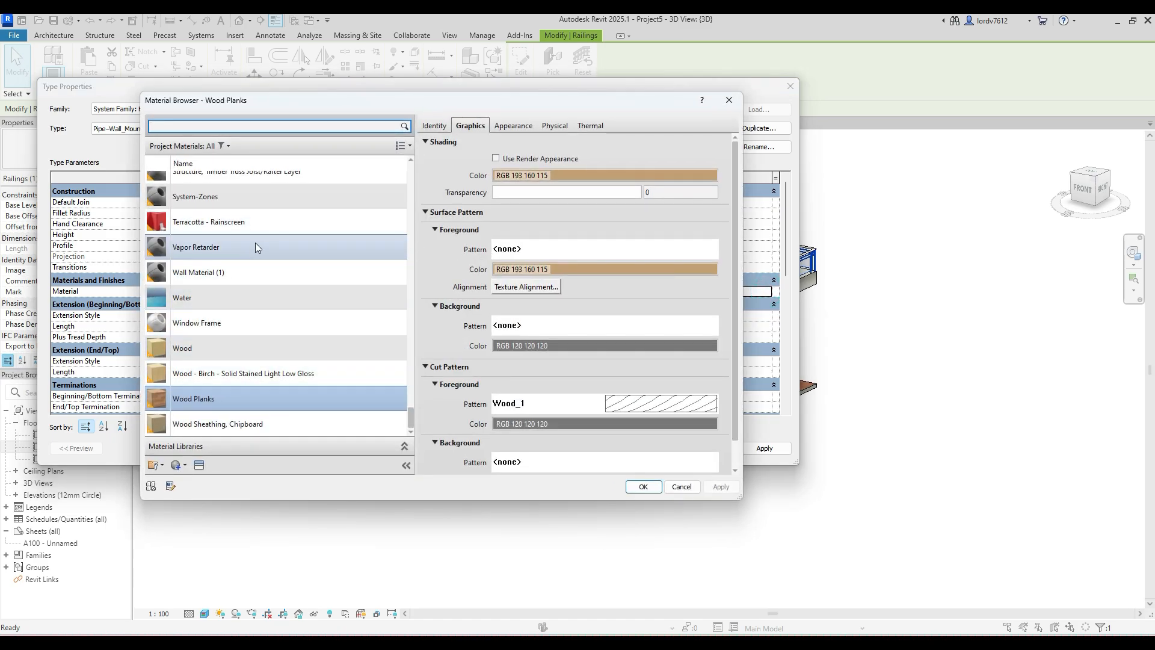
scroll(259, 235, up, 3)
scroll(259, 236, up, 4)
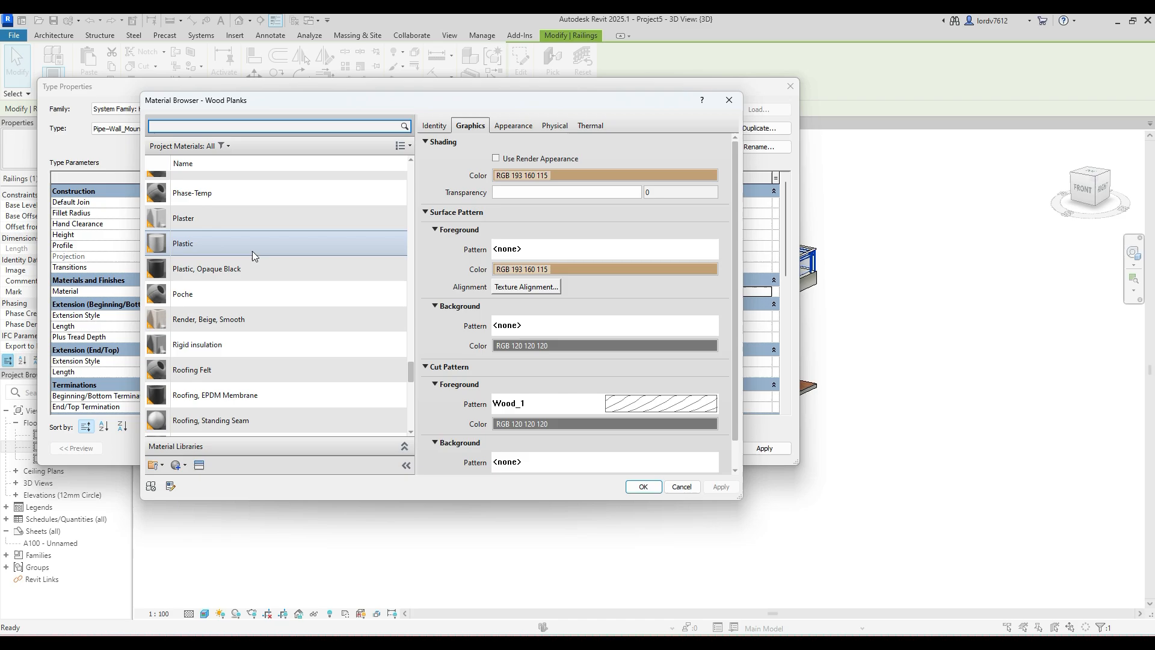
click(229, 317)
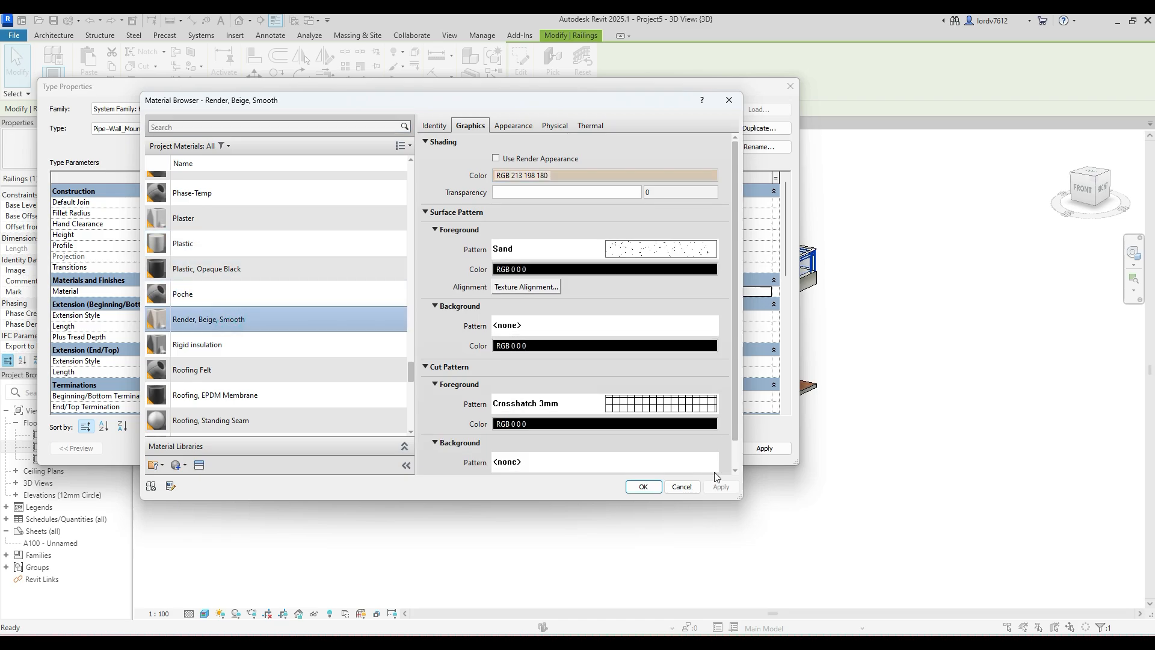
click(646, 487)
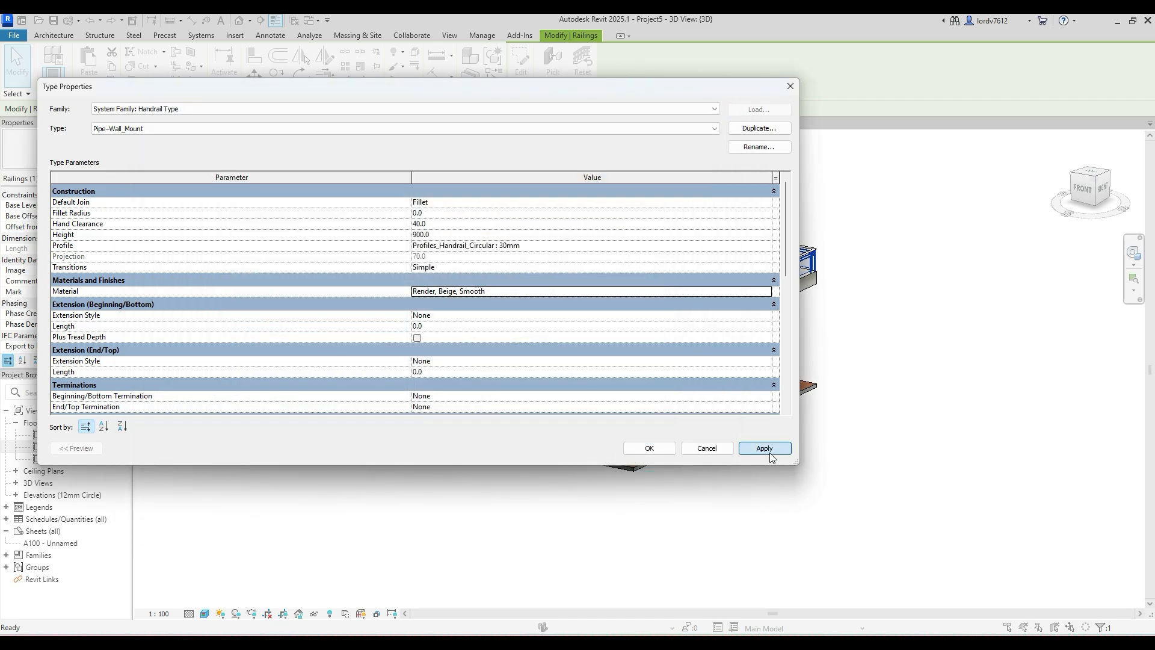
click(769, 450)
click(649, 448)
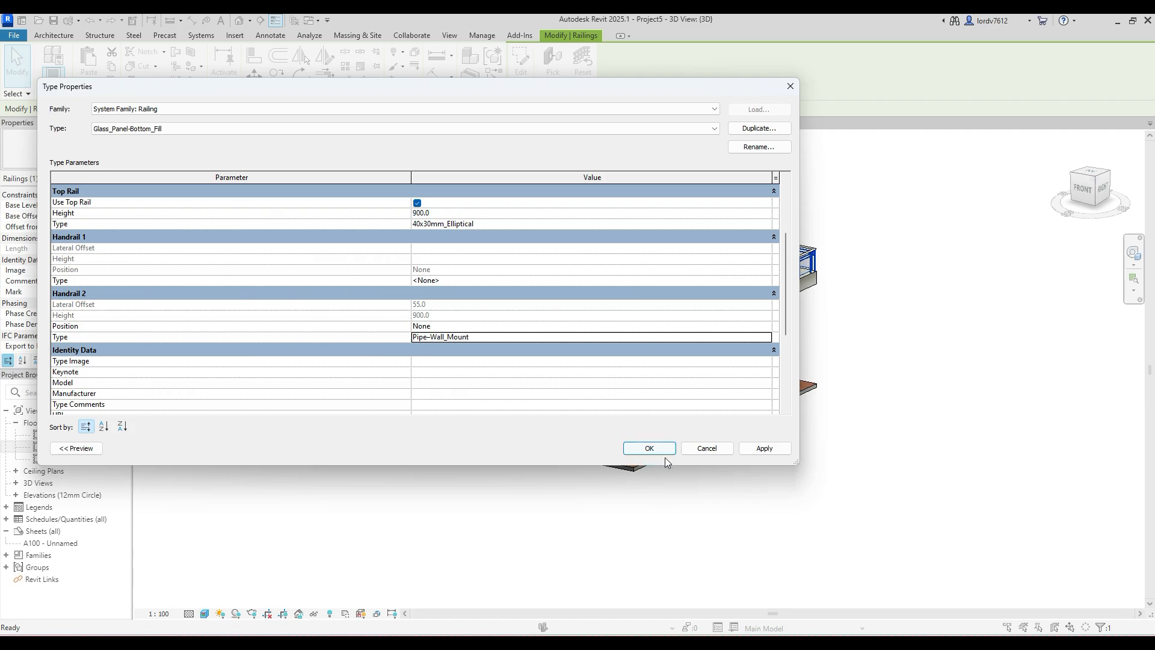
click(764, 449)
click(648, 449)
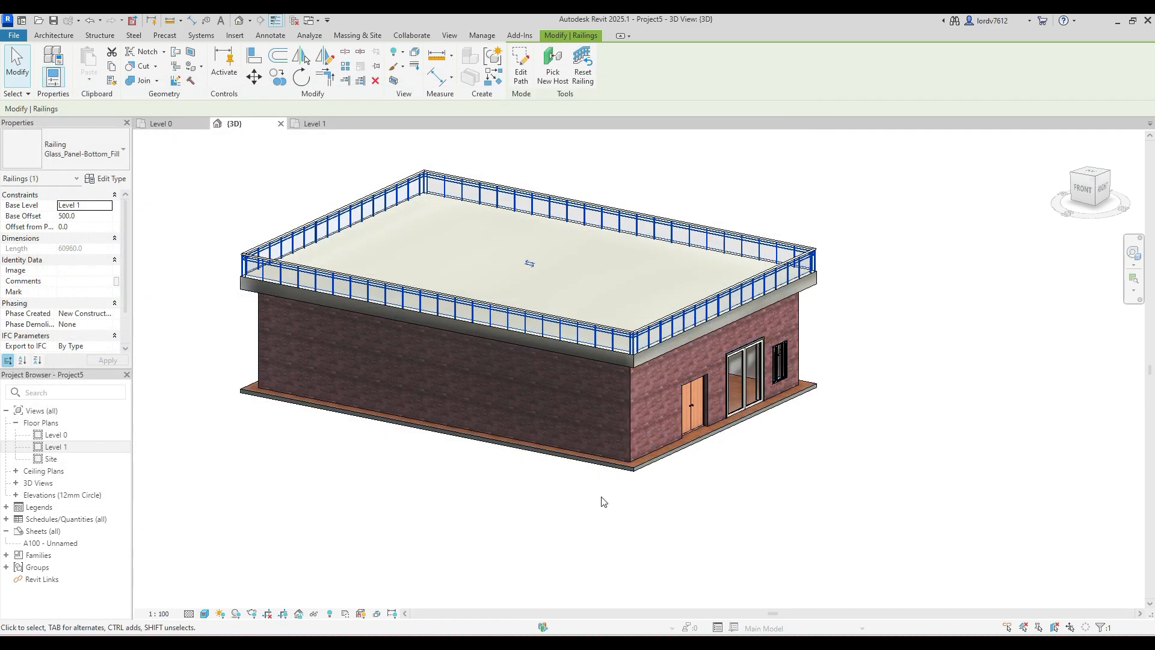
- Examine the top rail join and balusters close up at the railing's front corner
click(600, 497)
scroll(632, 341, up, 10)
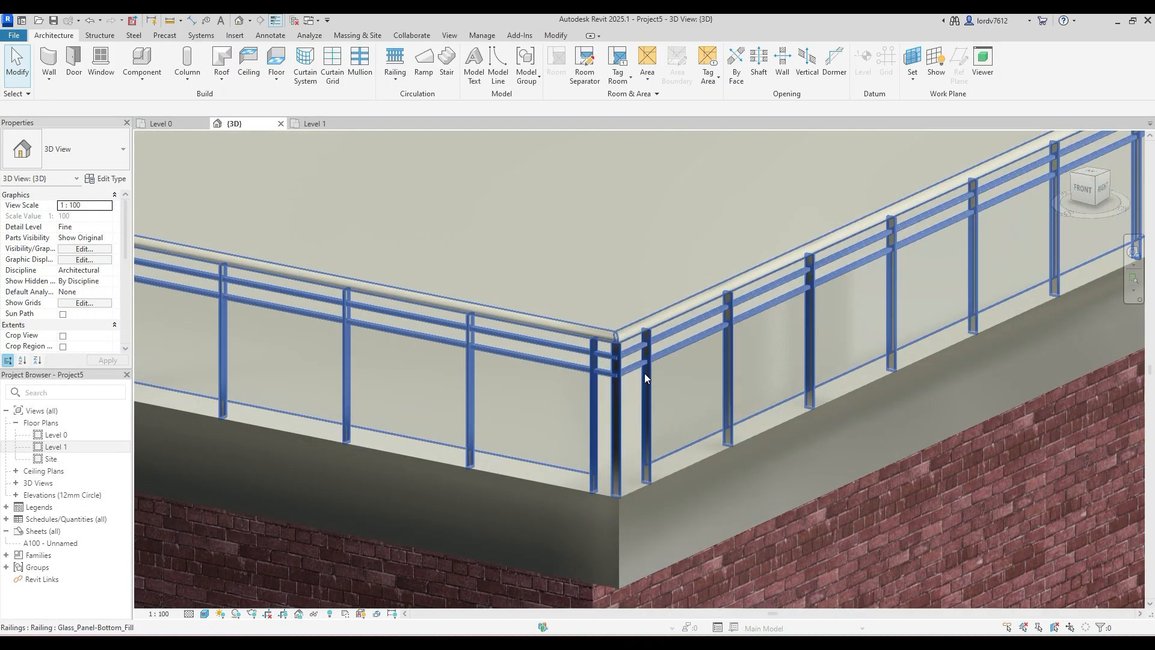
scroll(601, 306, up, 5)
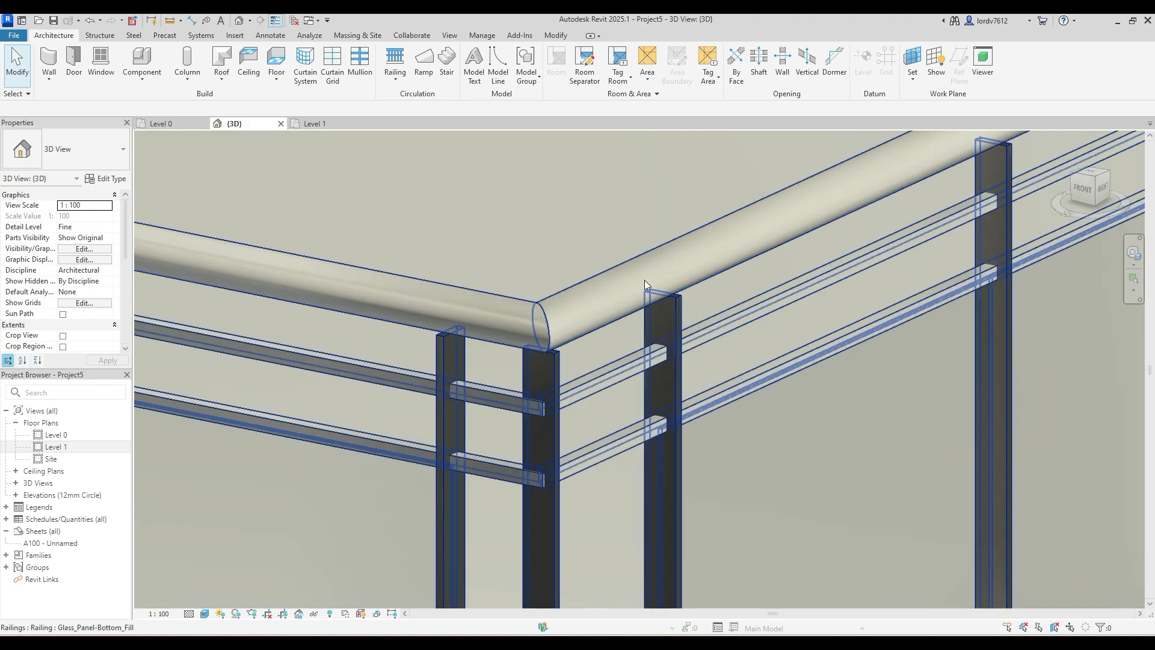
scroll(544, 345, down, 10)
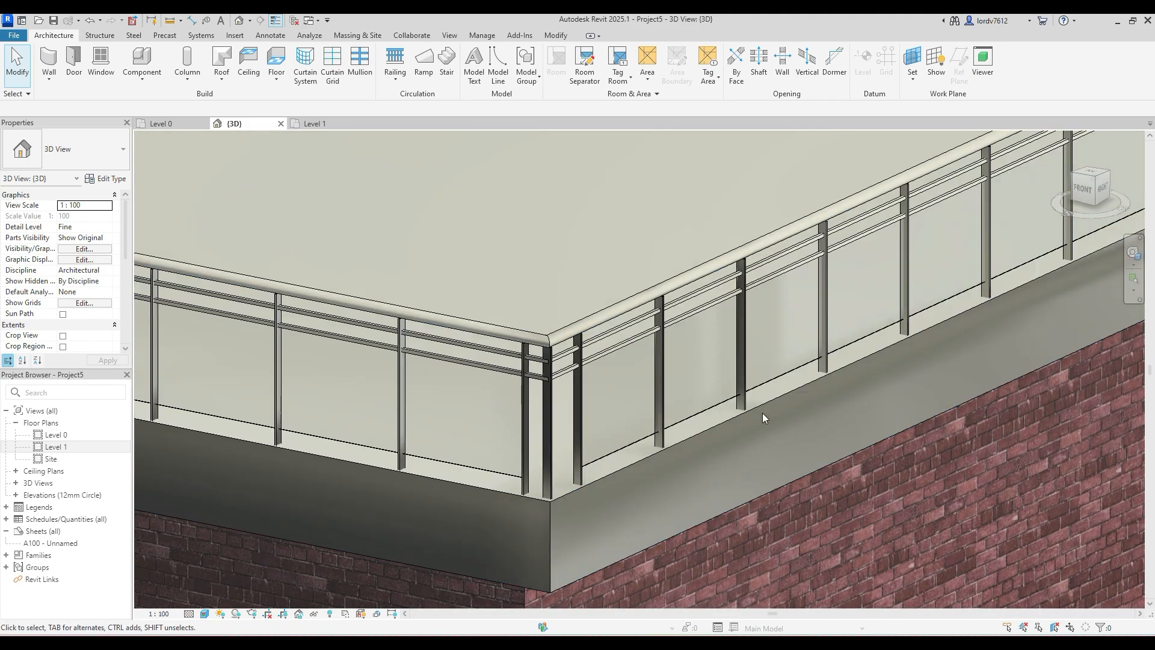
- Examine the whole building with its finished roof railing from the front and right sides
scroll(687, 409, down, 10)
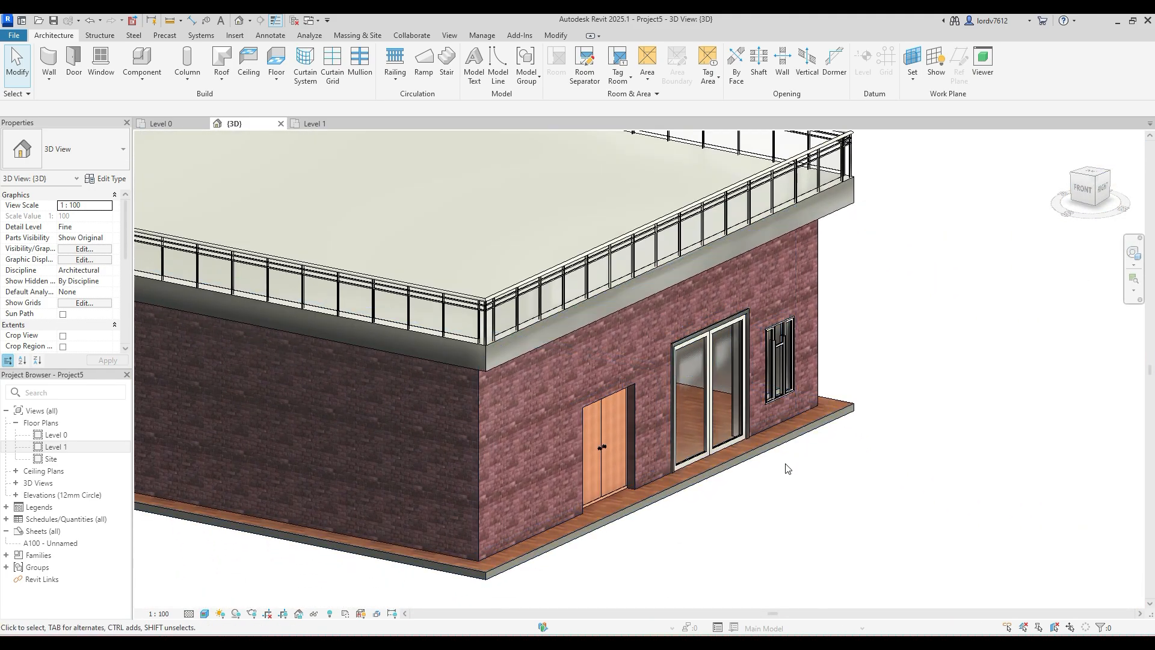
shift+middle_drag(758, 536, 789, 516)
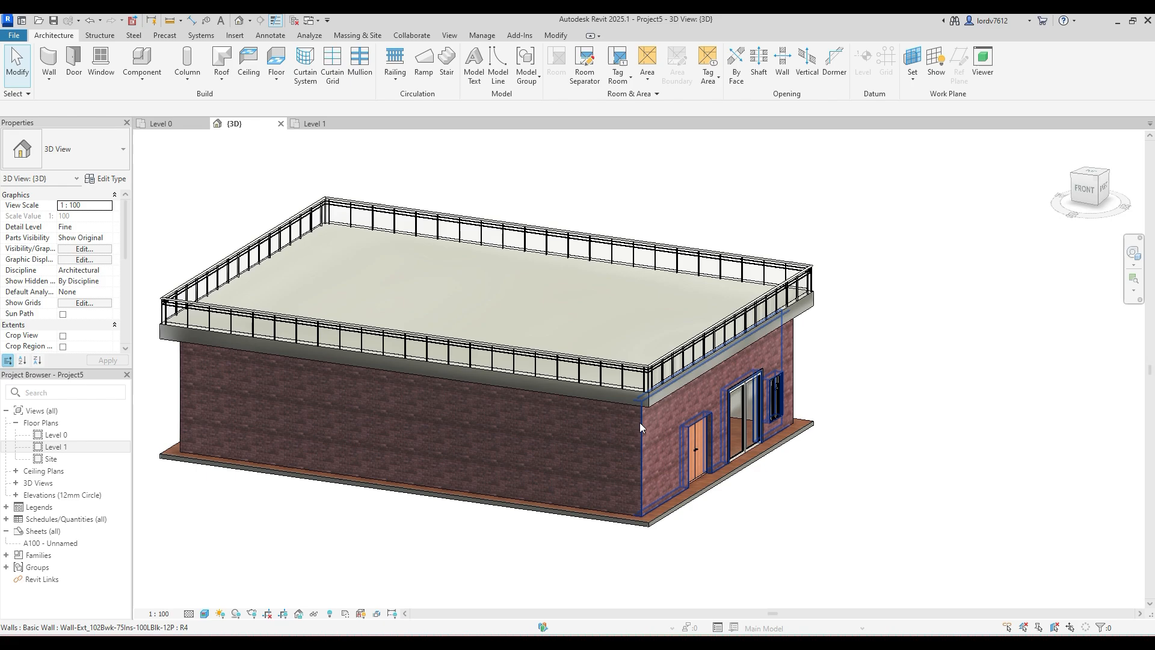
shift+middle_drag(640, 424, 591, 416)
scroll(582, 392, down, 3)
drag(842, 211, 232, 511)
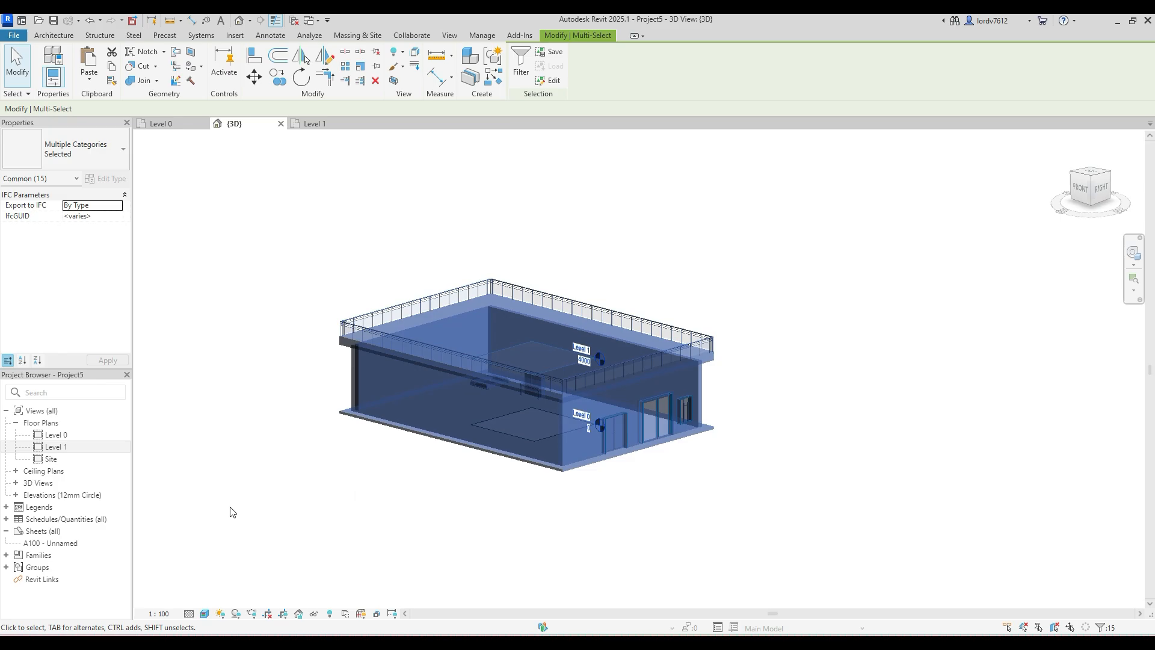
click(743, 317)
drag(756, 287, 339, 462)
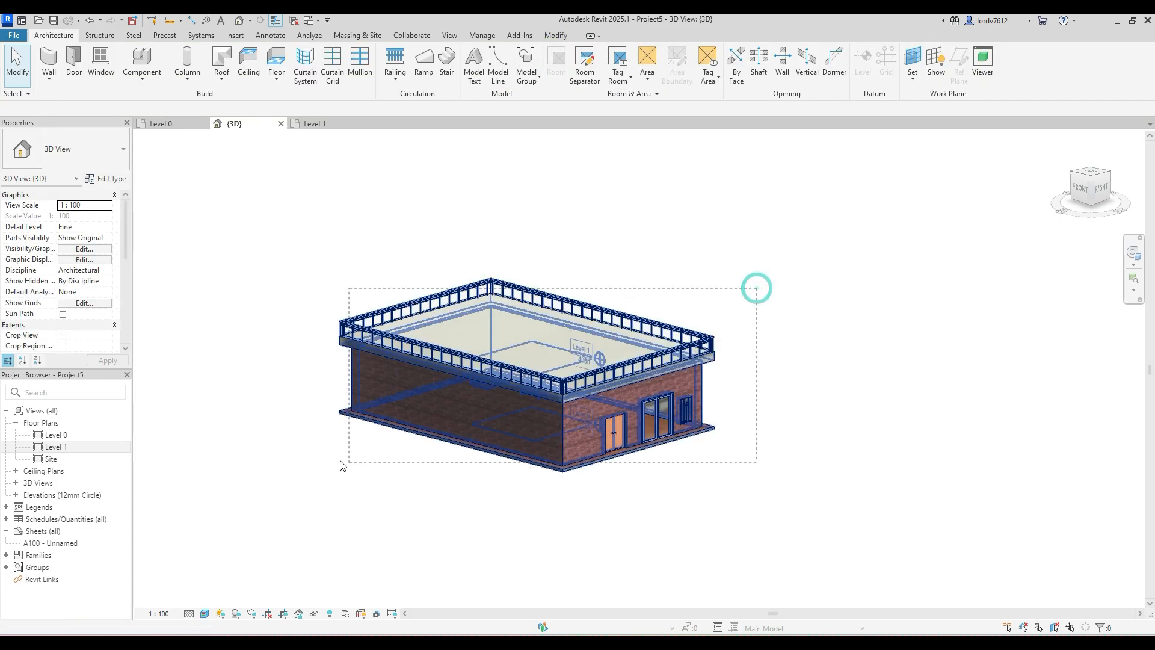
click(670, 248)
drag(812, 244, 279, 484)
click(777, 238)
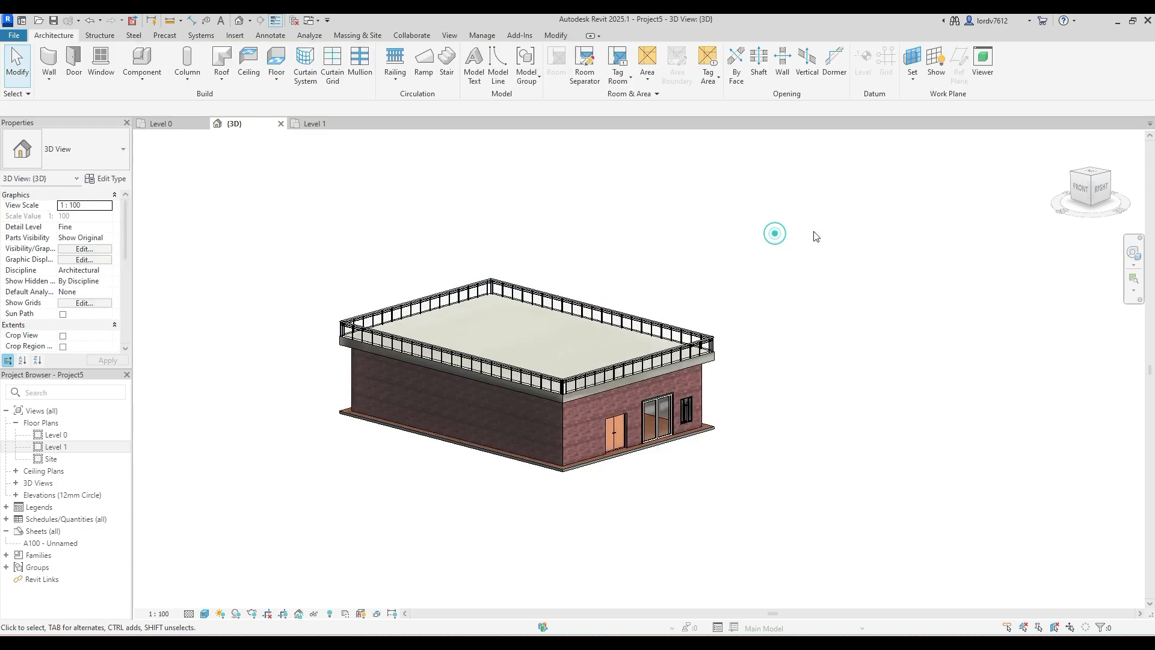
drag(812, 235, 219, 559)
key(Escape)
click(647, 284)
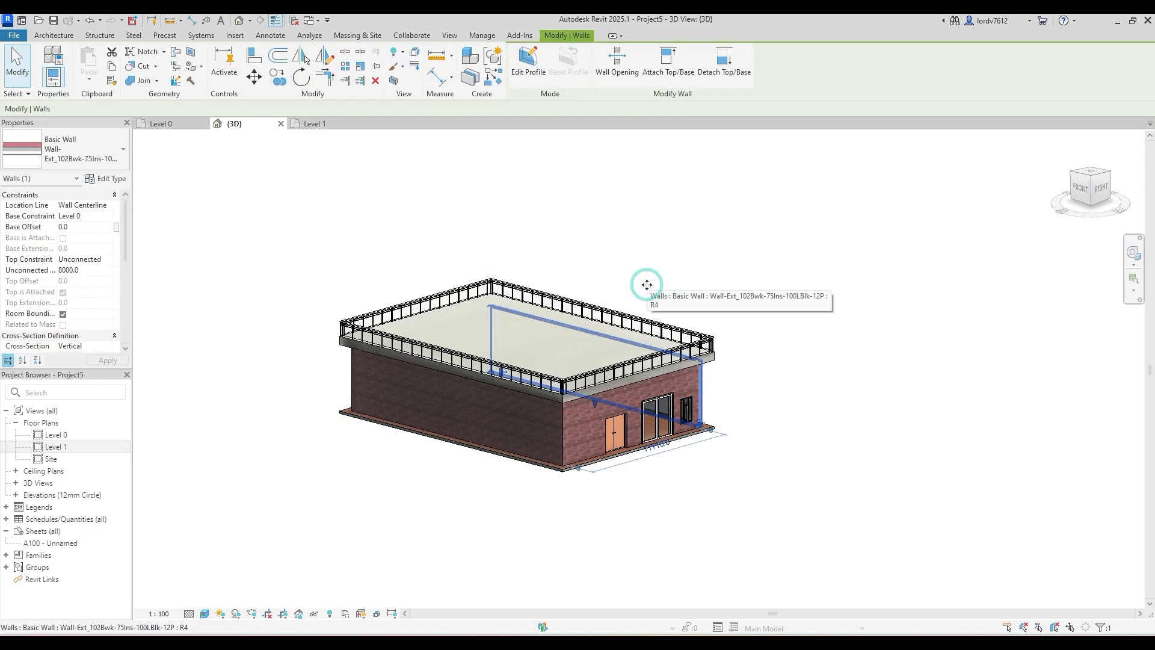
click(658, 259)
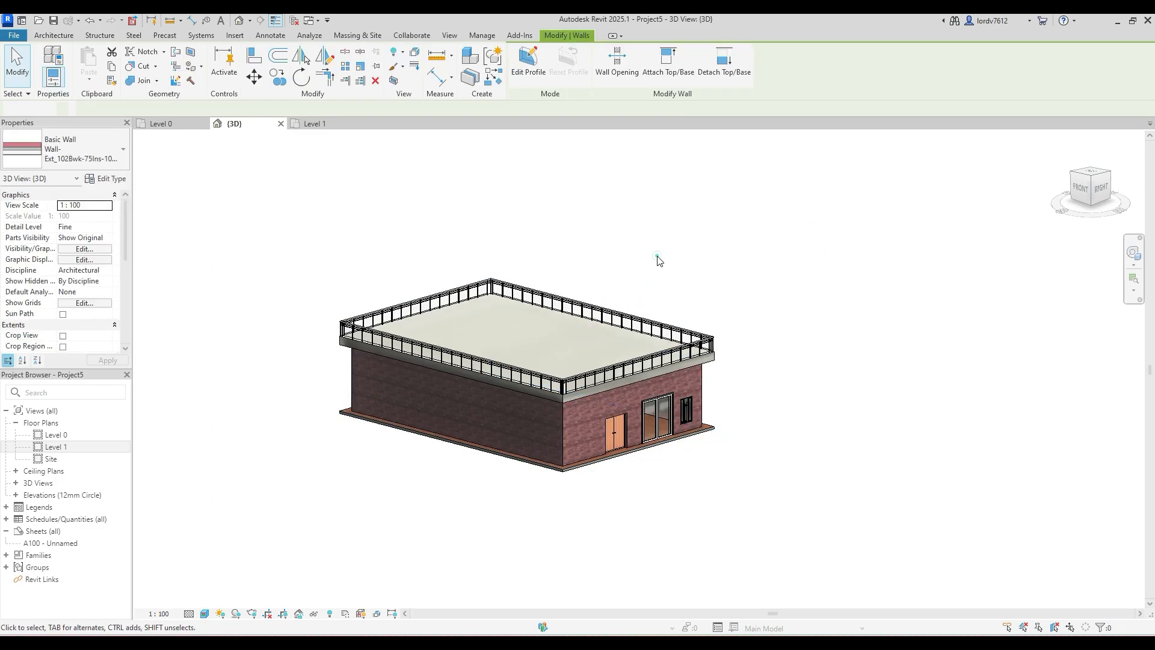
- Edit the flat roof's footprint in top view, moving its left and upper boundary lines outward to about 1800 mm and 1600 mm from the walls
click(565, 402)
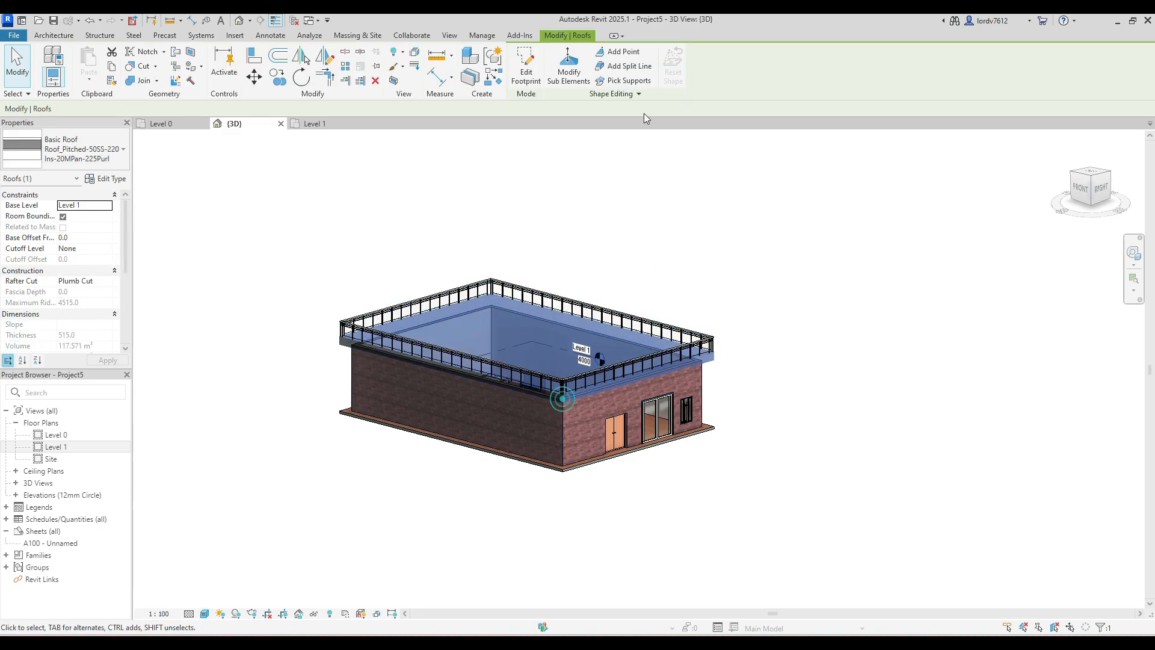
click(534, 81)
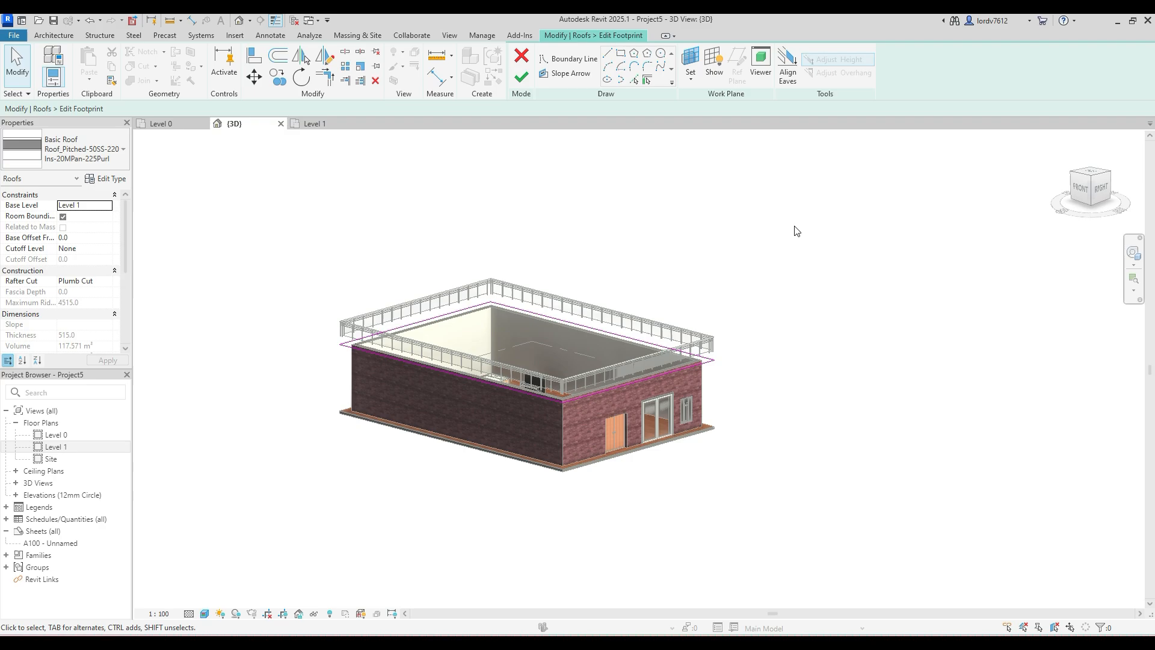
mouse_move(794, 226)
shift+middle_down()
mouse_move(756, 419)
mouse_move(666, 567)
shift+middle_up()
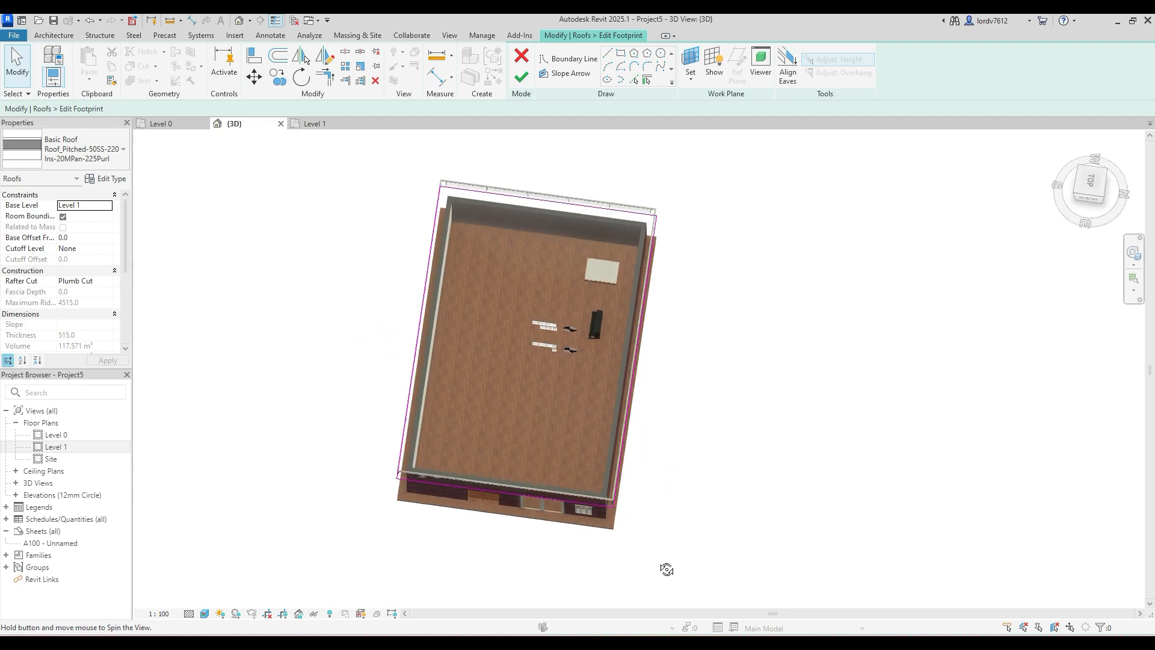
click(1095, 189)
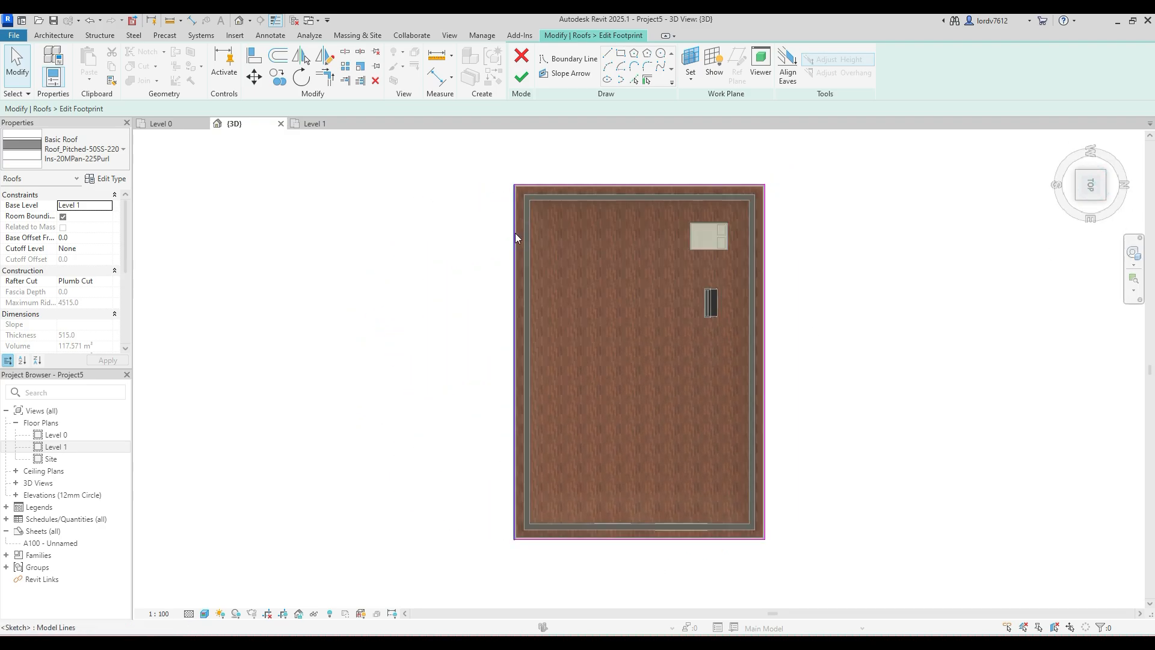
click(514, 239)
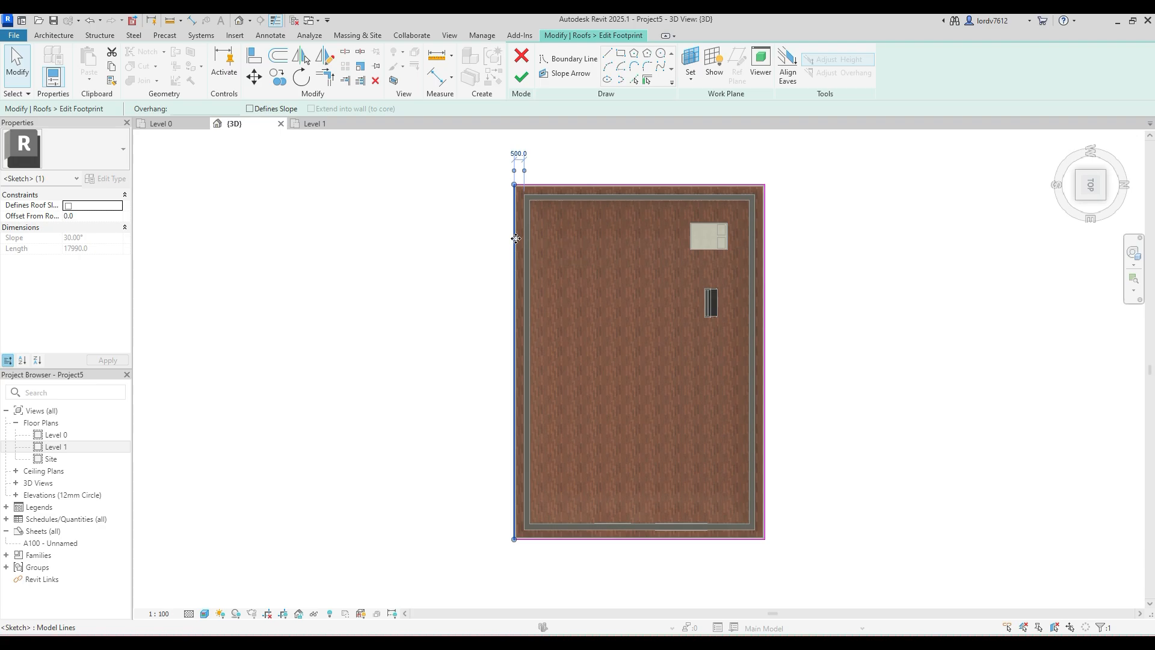
drag(515, 238, 488, 238)
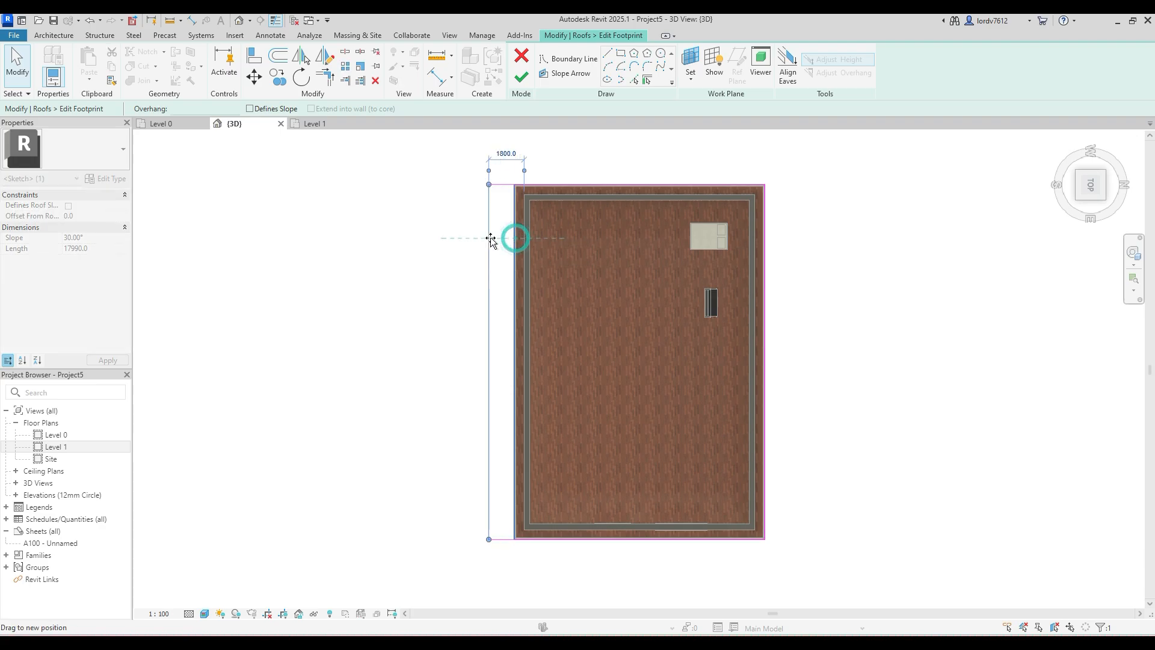
click(560, 190)
drag(560, 190, 572, 163)
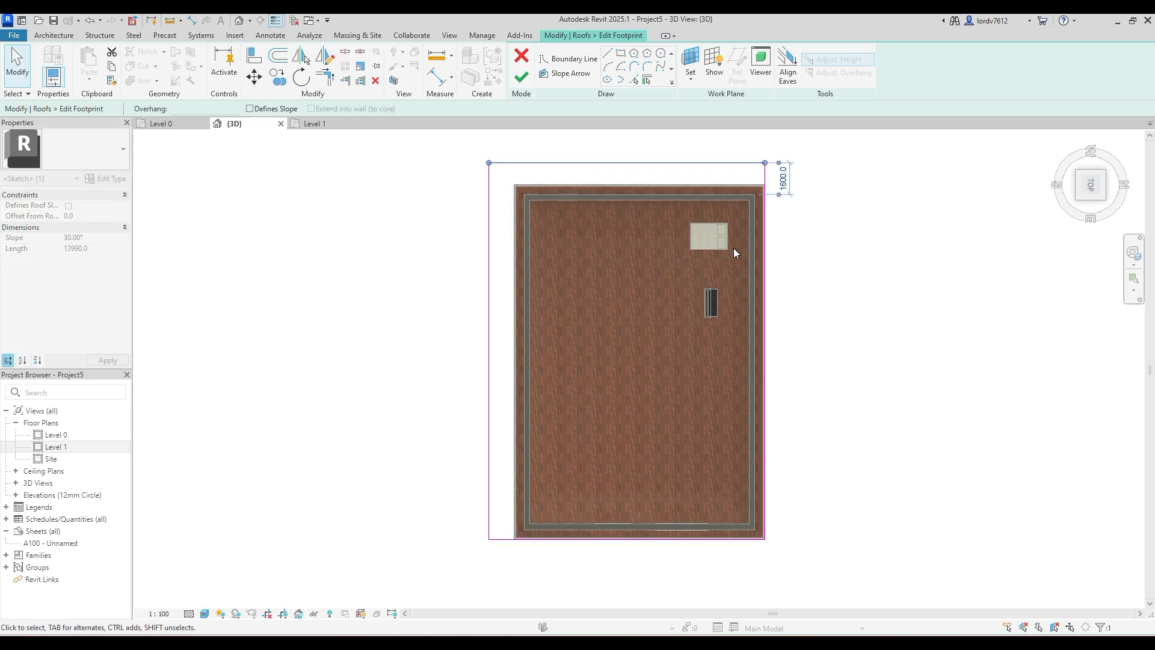
- Move the roof's right and lower boundary lines outward to about 1700 mm and 1400 mm from the walls and finish the footprint
click(765, 276)
drag(765, 276, 788, 278)
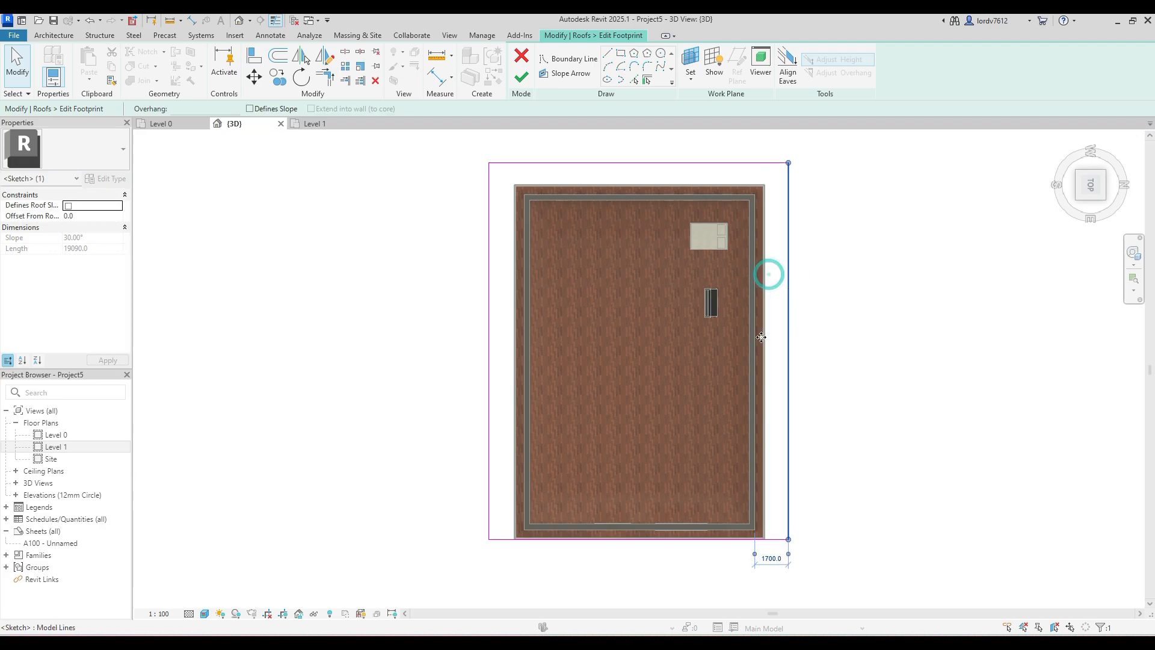
click(657, 539)
click(658, 548)
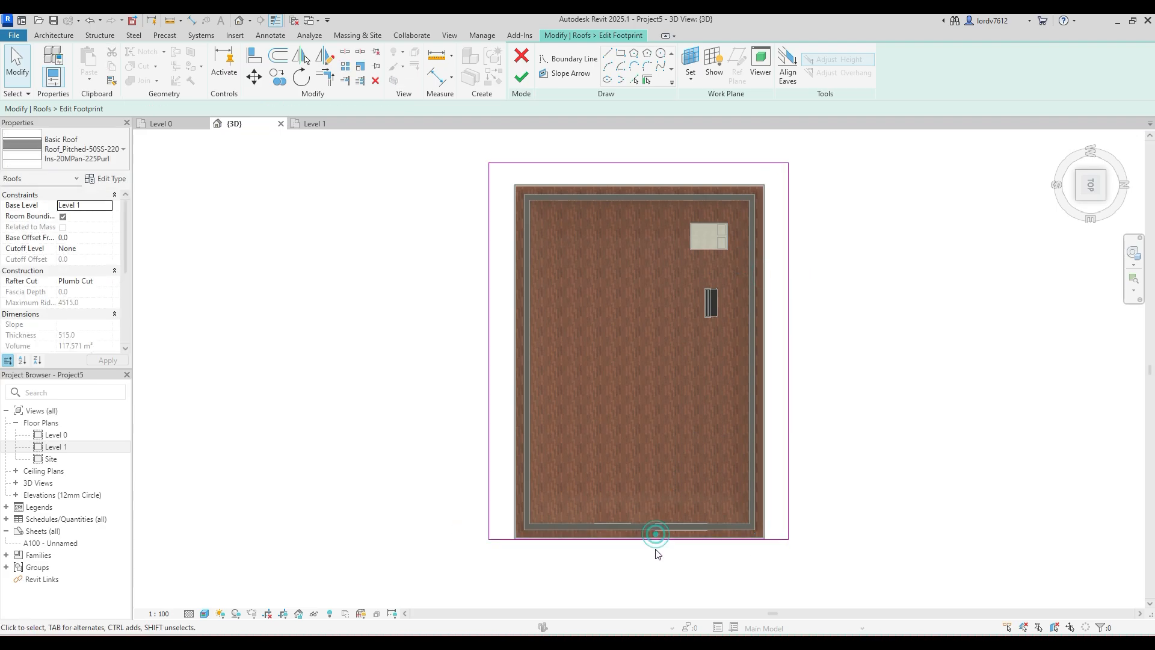
click(655, 540)
drag(655, 540, 653, 557)
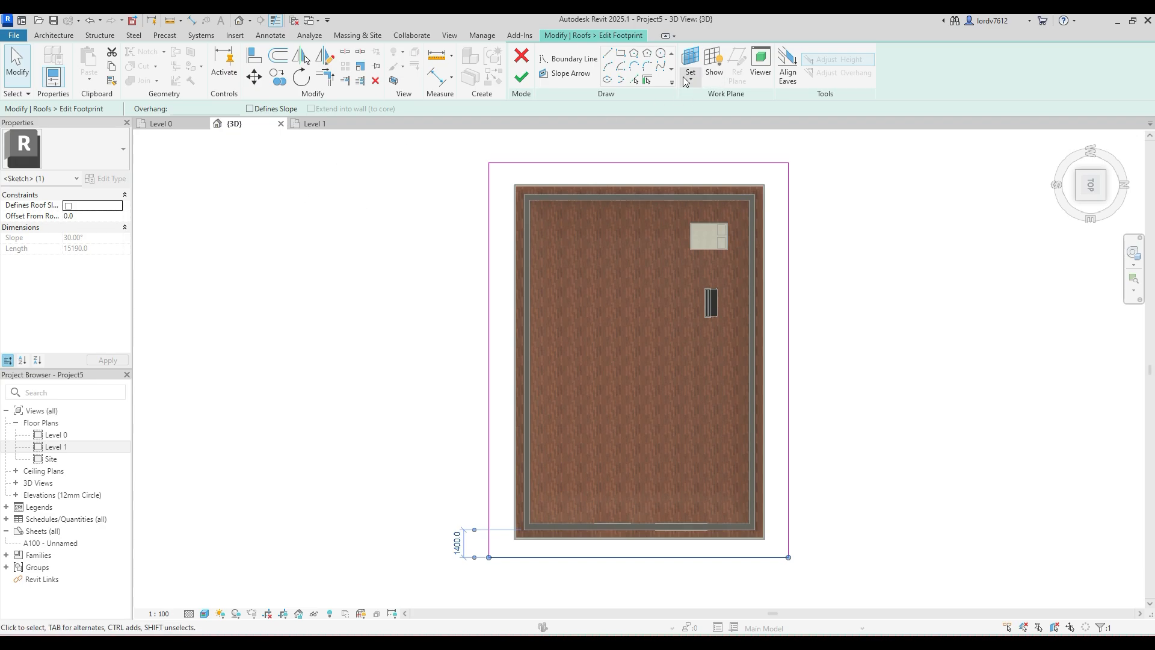
click(518, 80)
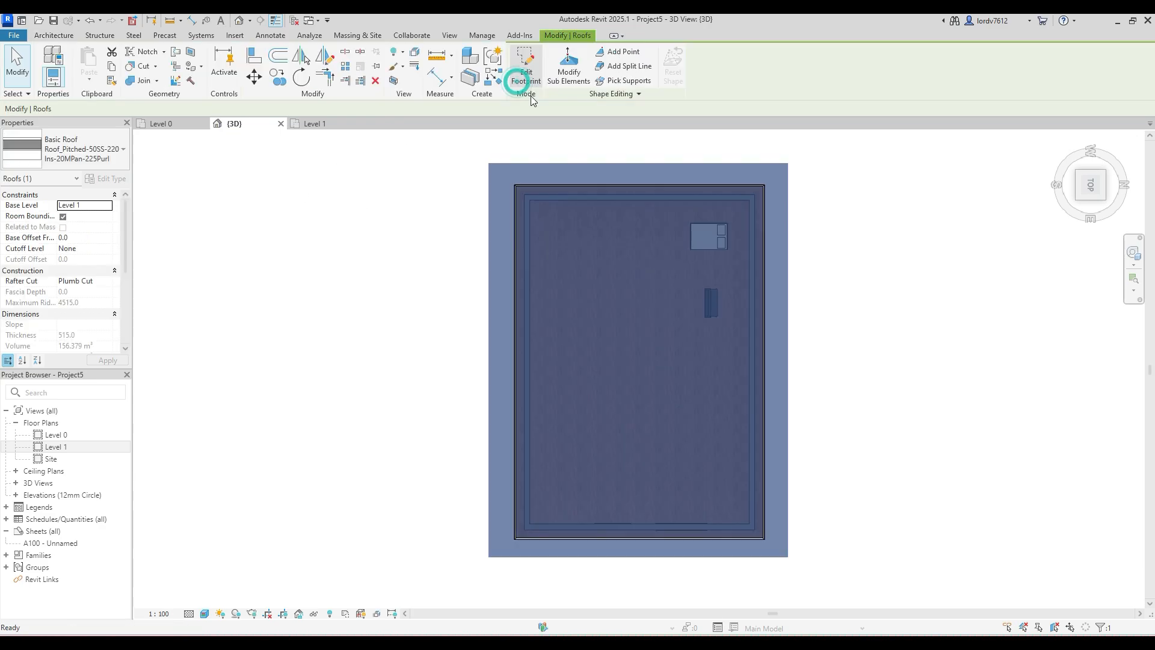
click(991, 255)
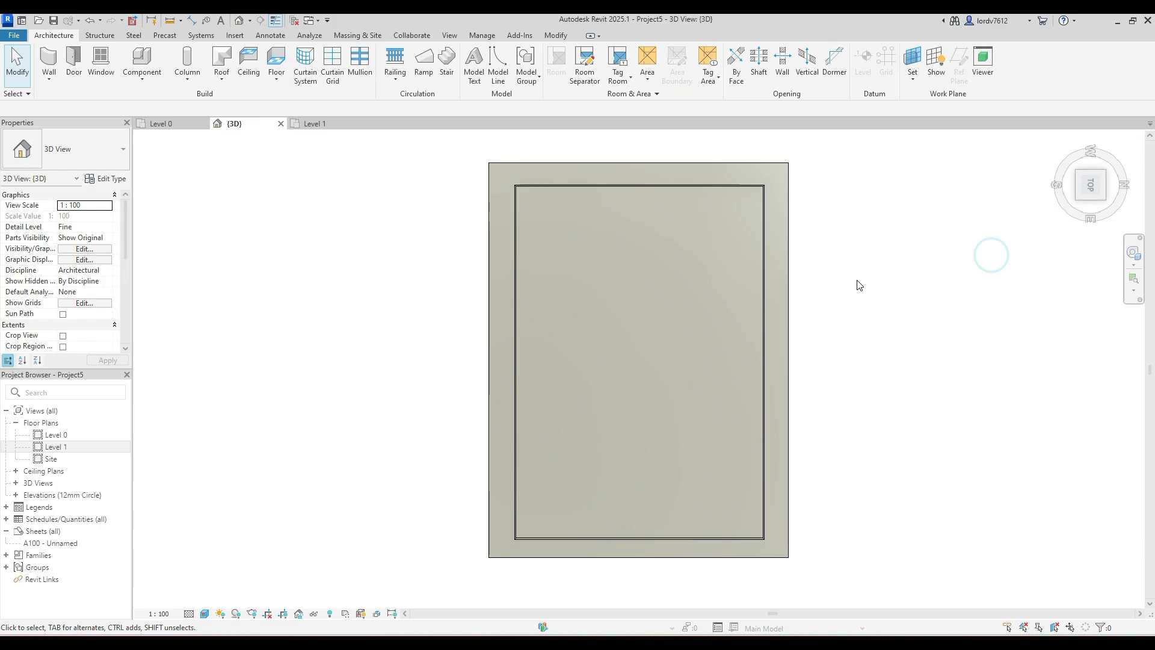
- Edit the roof railing's path in top view and delete its four existing path lines
shift+middle_drag(784, 283, 506, 23)
shift+middle_drag(455, 334, 509, 382)
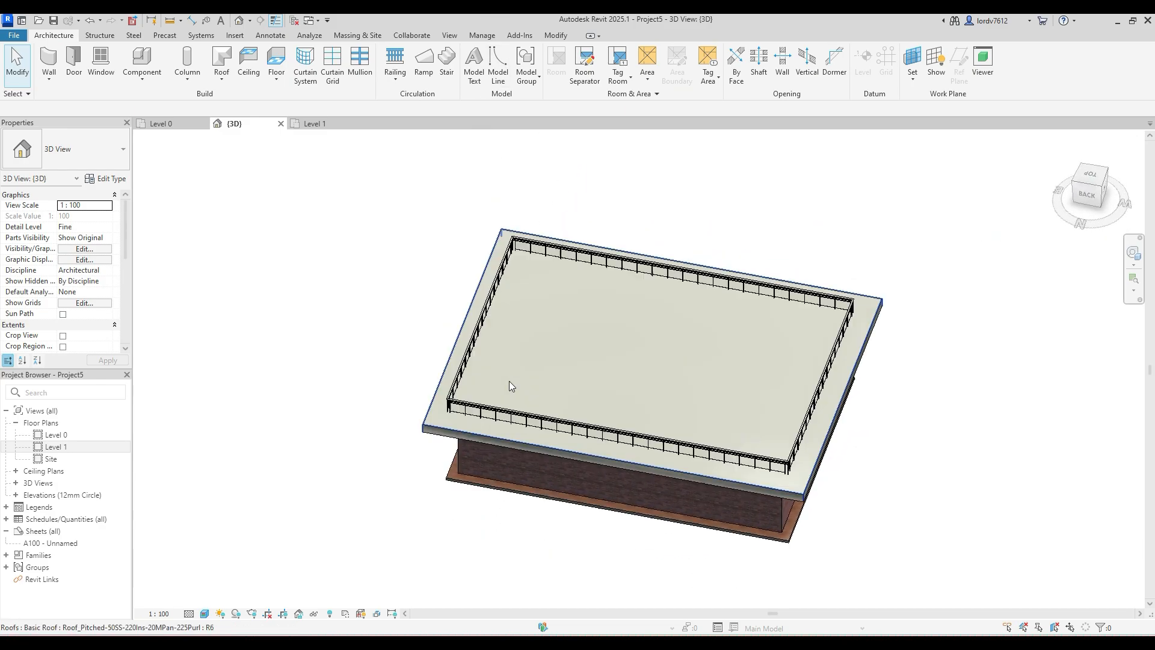
shift+middle_drag(464, 335, 748, 490)
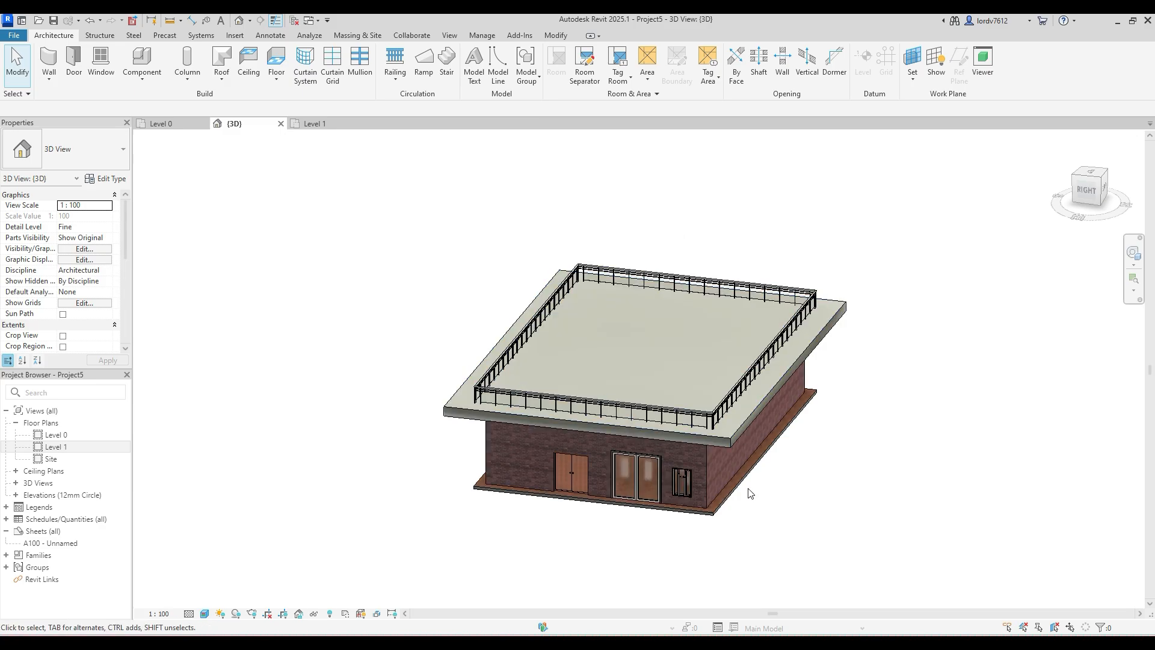
shift+middle_drag(715, 377, 668, 471)
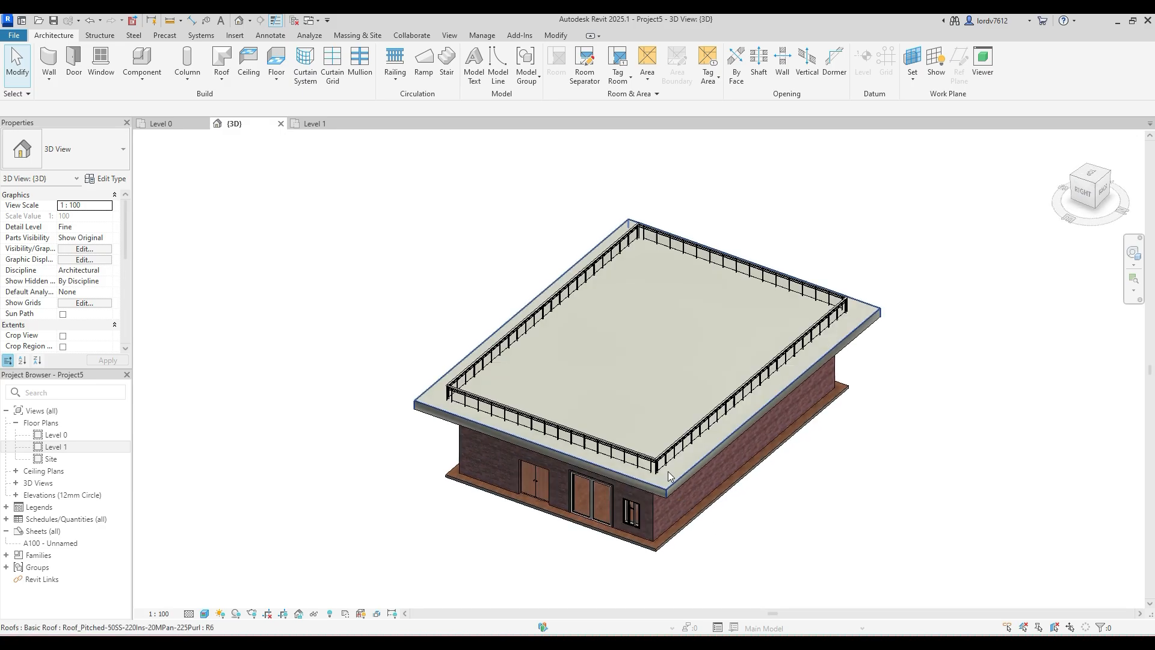
click(672, 456)
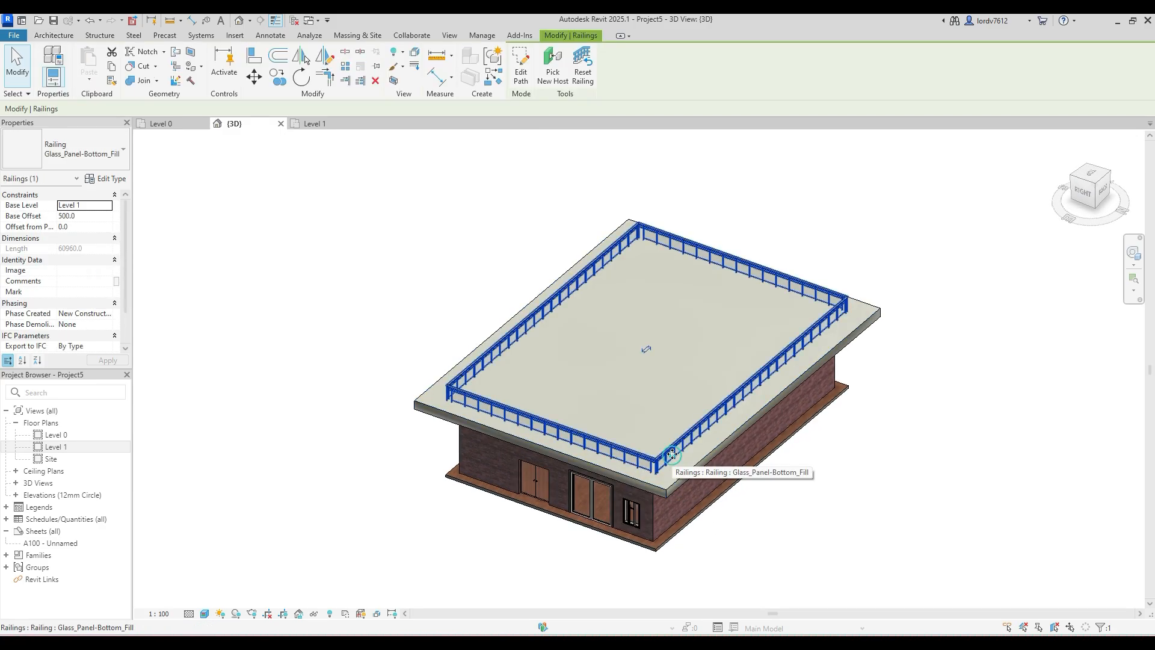
click(521, 68)
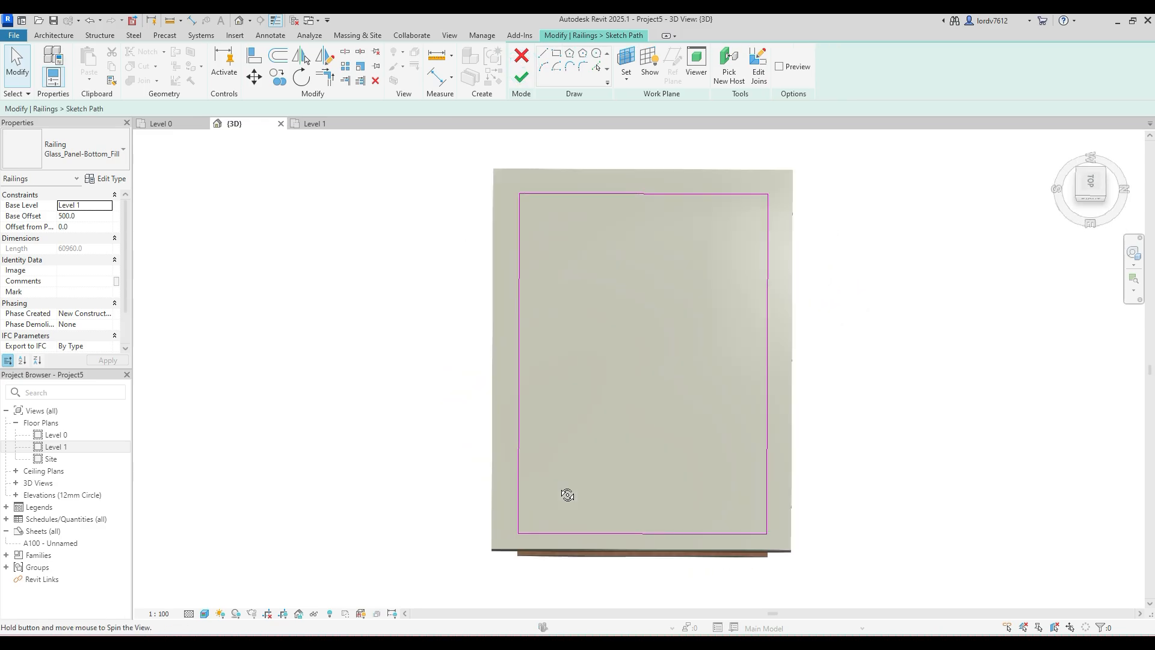
click(1090, 183)
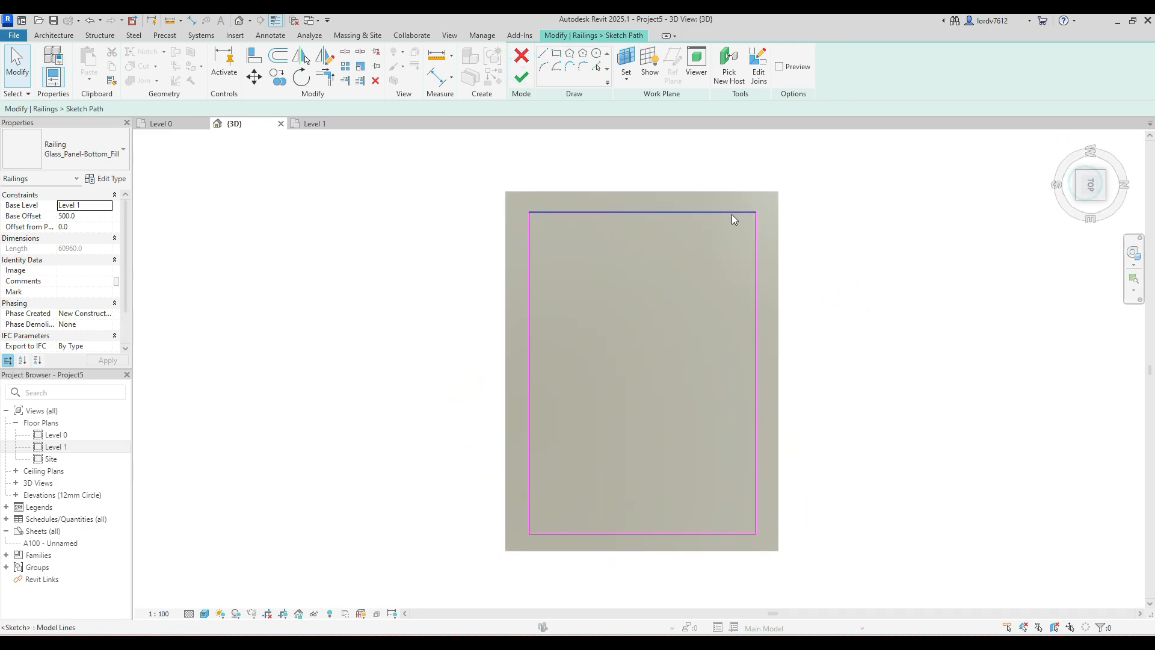
click(732, 214)
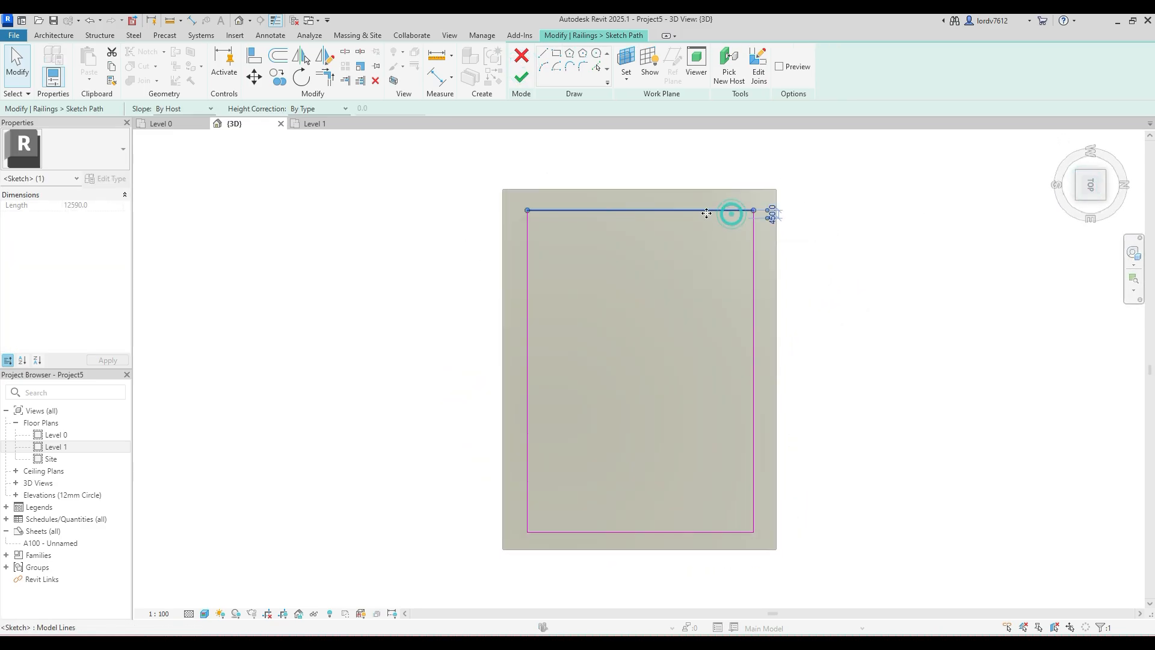
click(818, 181)
mouse_move(802, 192)
mouse_down()
mouse_move(460, 484)
mouse_move(337, 558)
mouse_up()
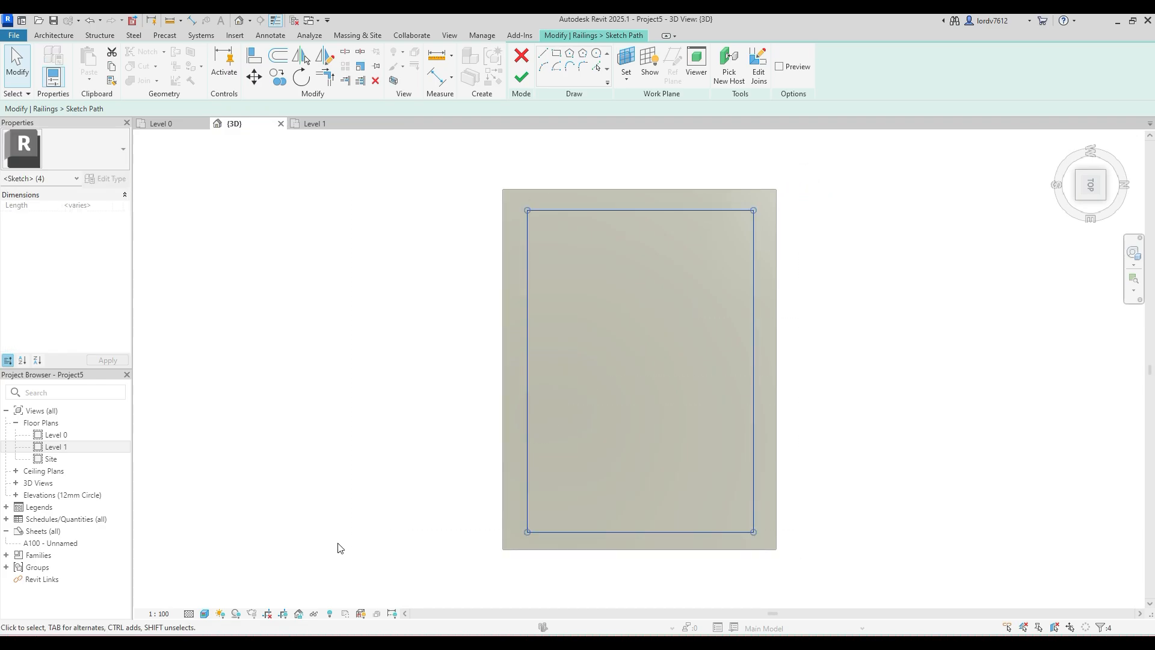
key(Delete)
- Draw a rectangular railing path with a 50 mm inward offset between opposite corners of the enlarged roof and finish the path
click(557, 53)
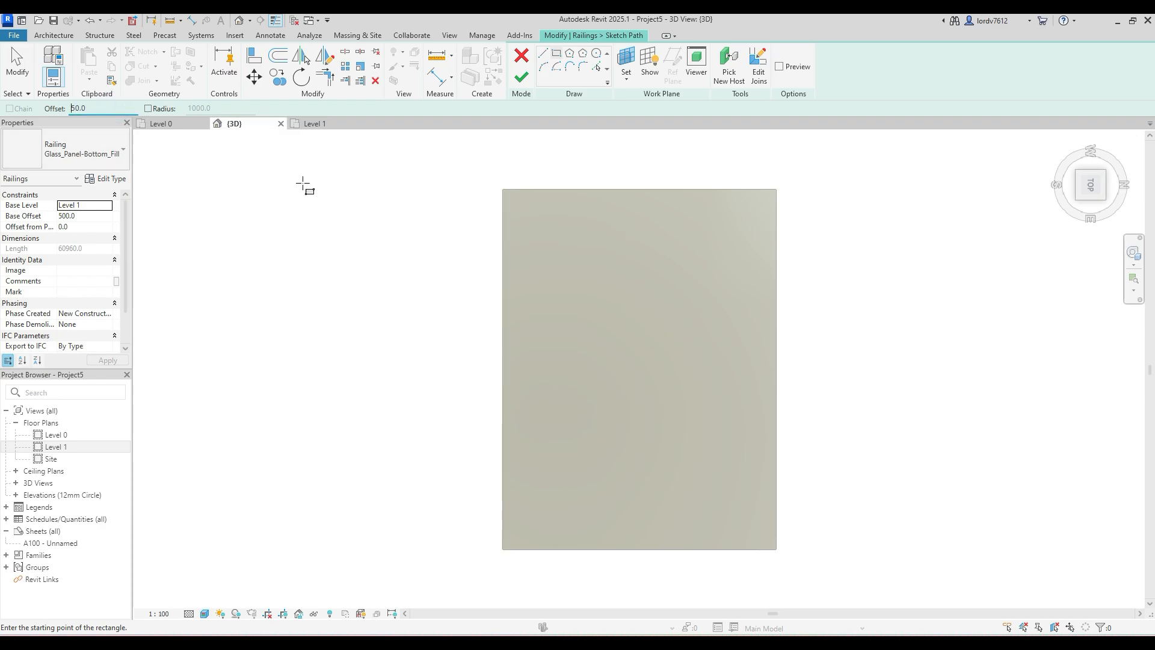
click(503, 188)
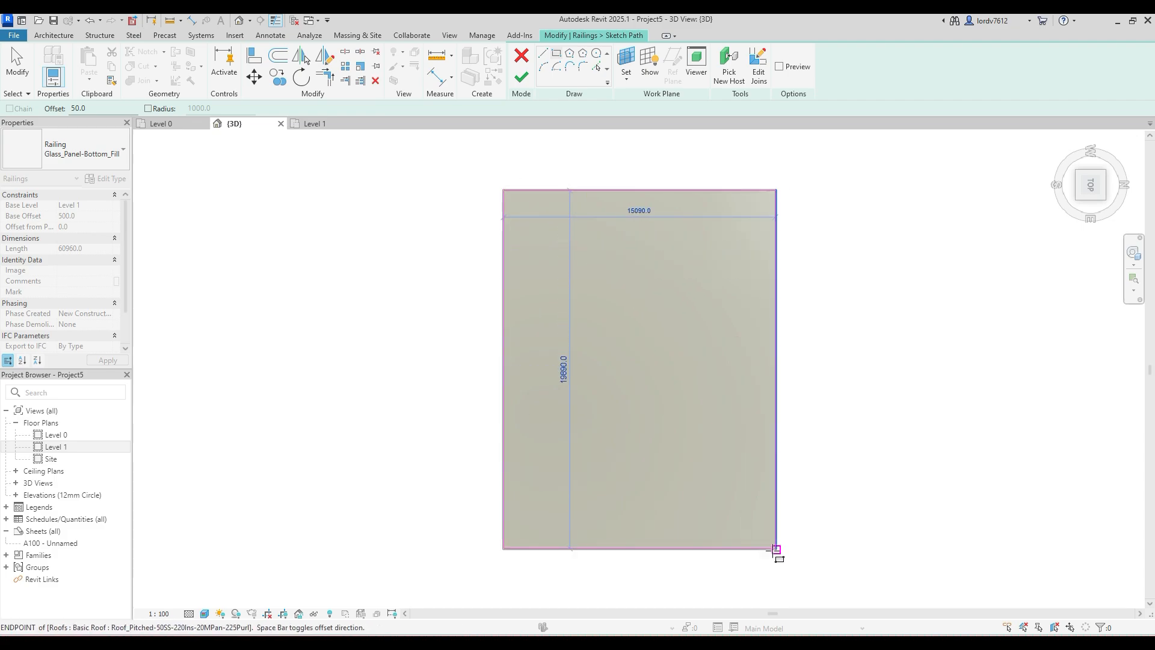
click(776, 549)
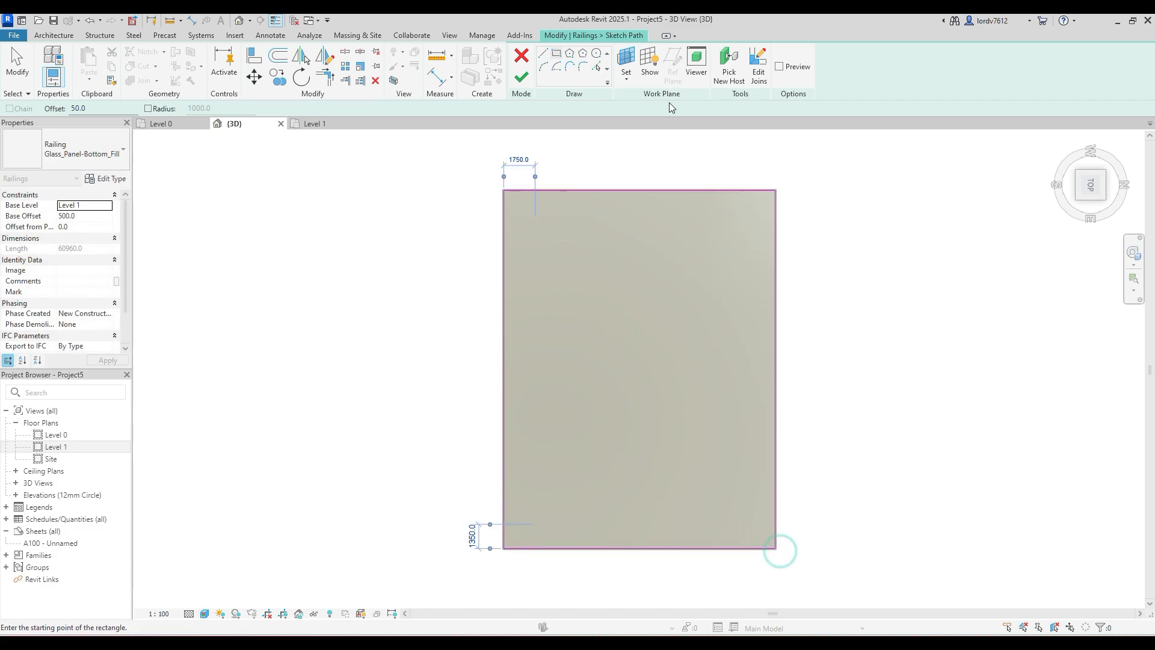
click(521, 76)
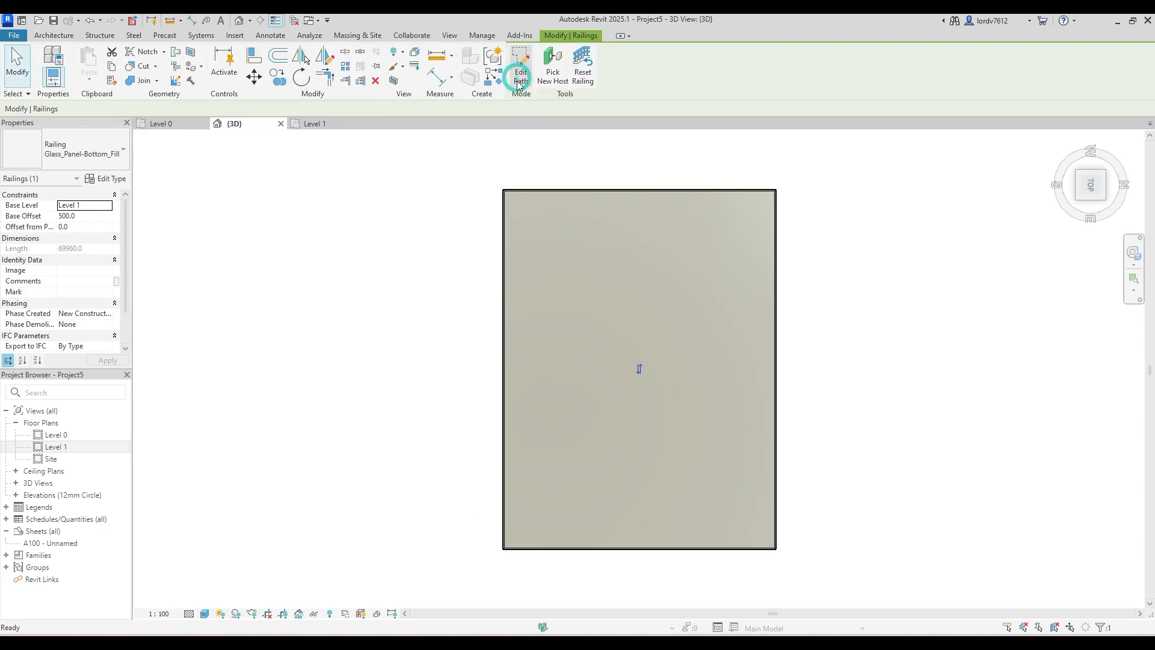
click(835, 274)
shift+middle_drag(834, 395, 568, 457)
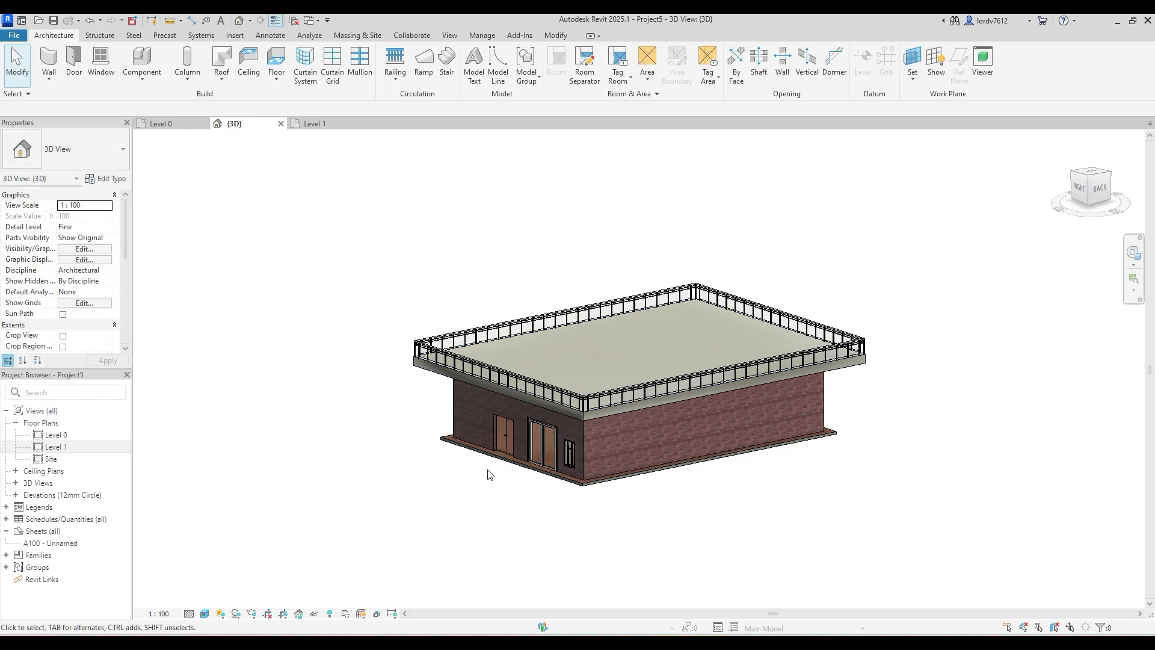
- Set the project's Distance units to inches with the double-prime (") unit symbol and apply the project units
key(u)
key(n)
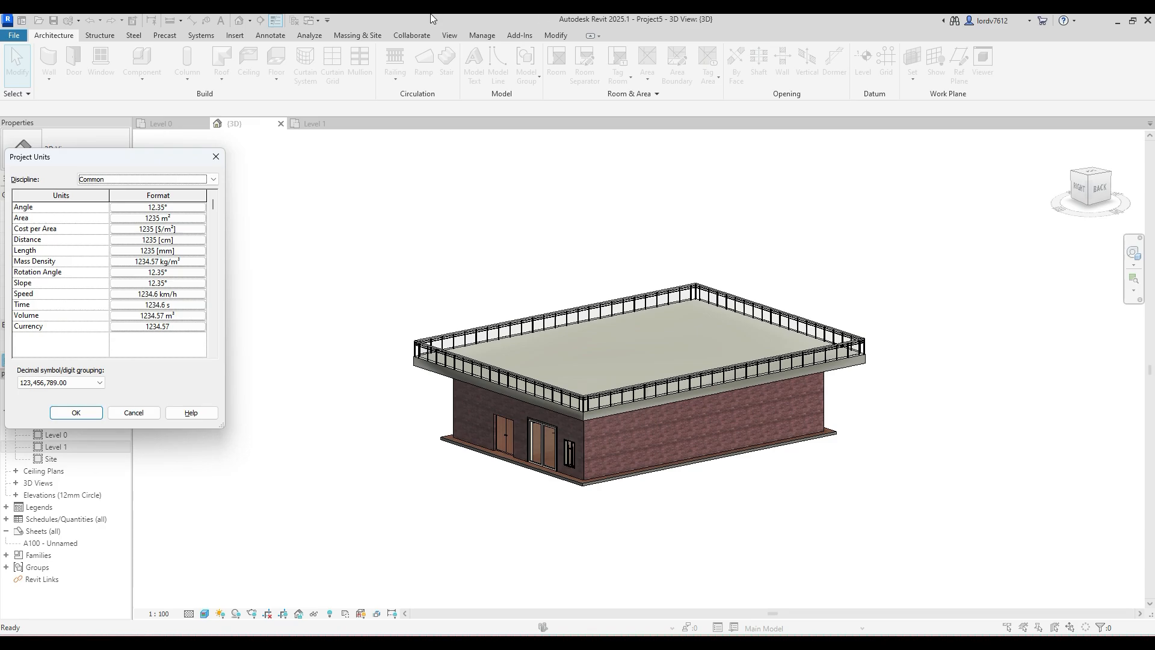
drag(121, 158, 264, 163)
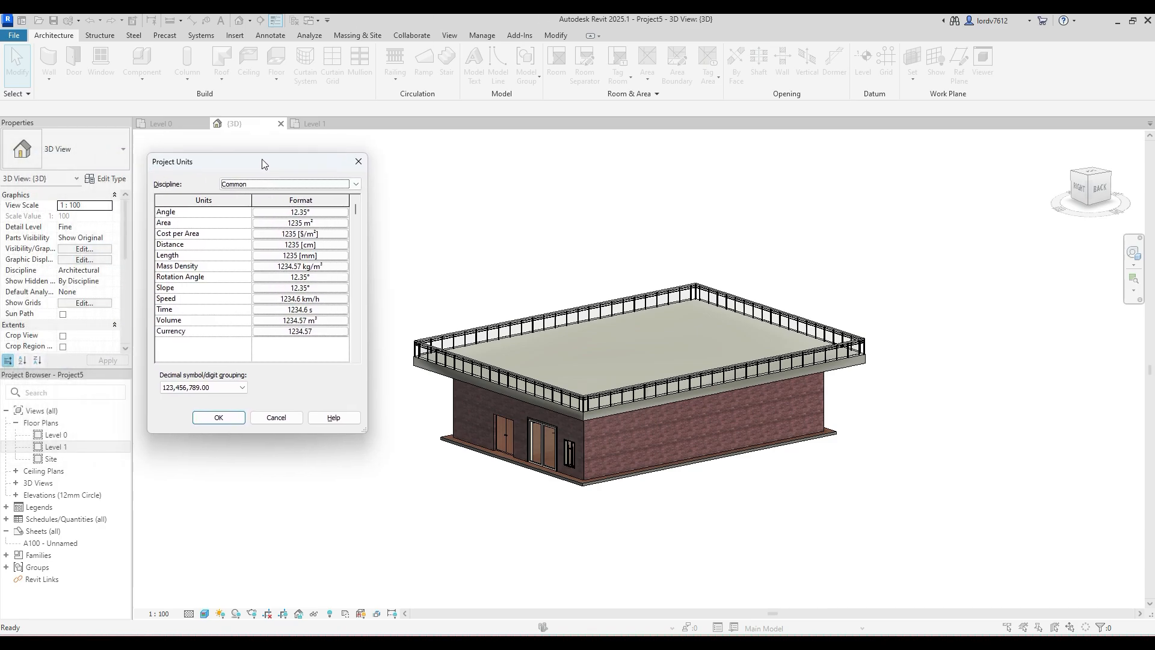
click(321, 245)
click(278, 237)
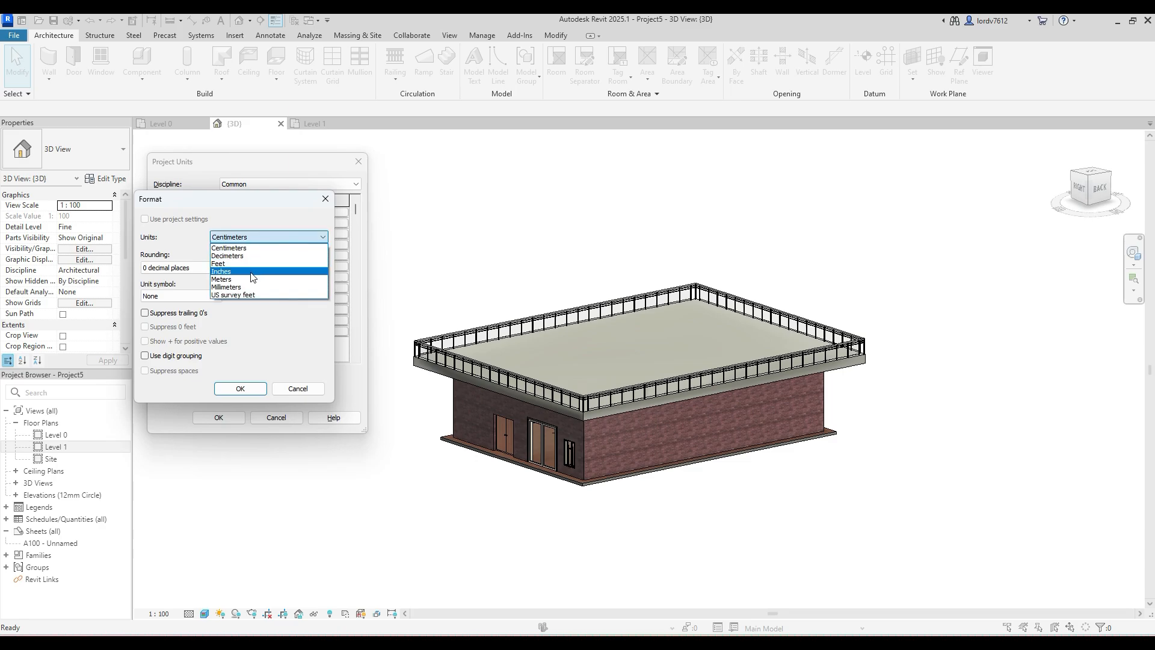
click(260, 271)
click(215, 294)
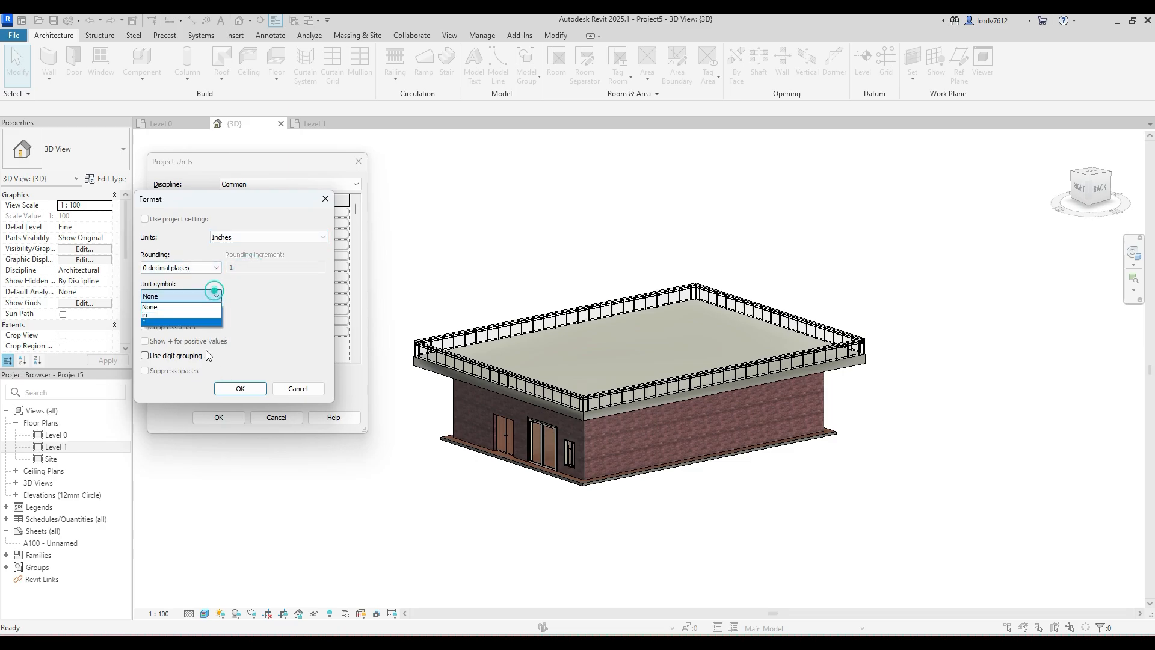
click(196, 323)
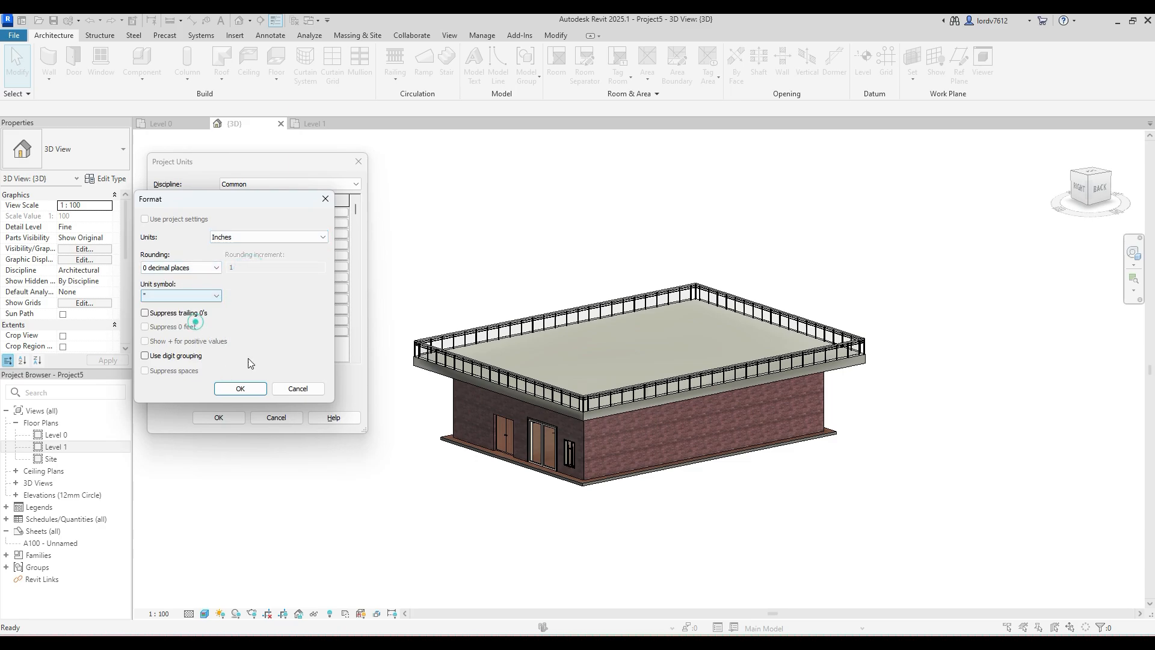
click(251, 389)
click(219, 416)
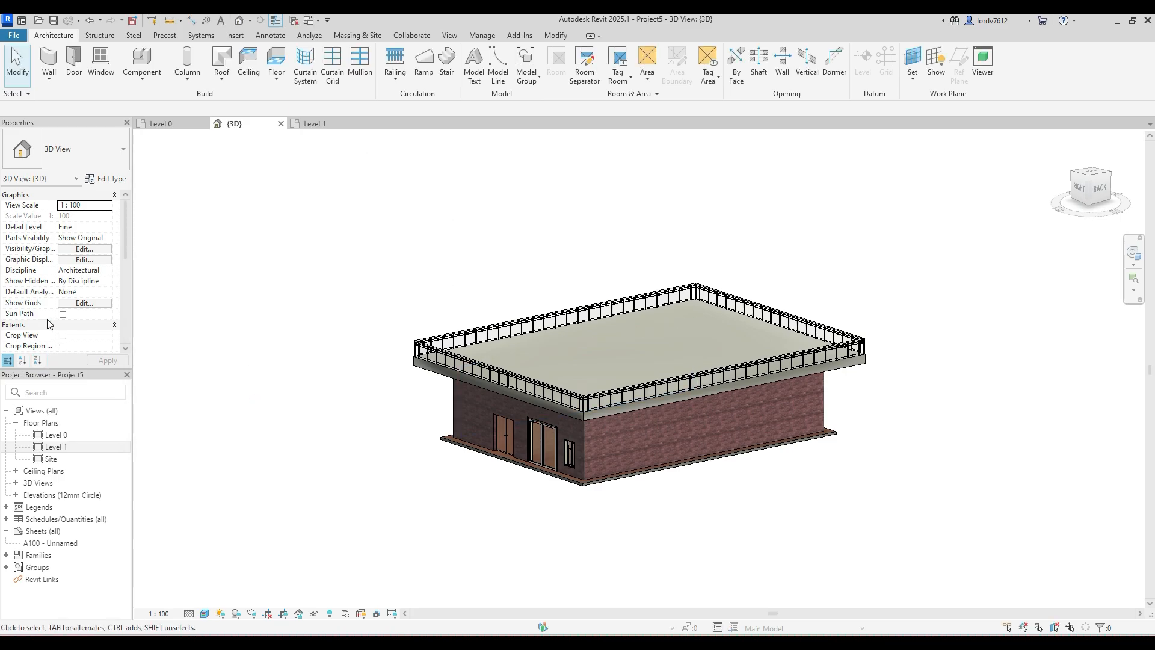
scroll(520, 361, up, 2)
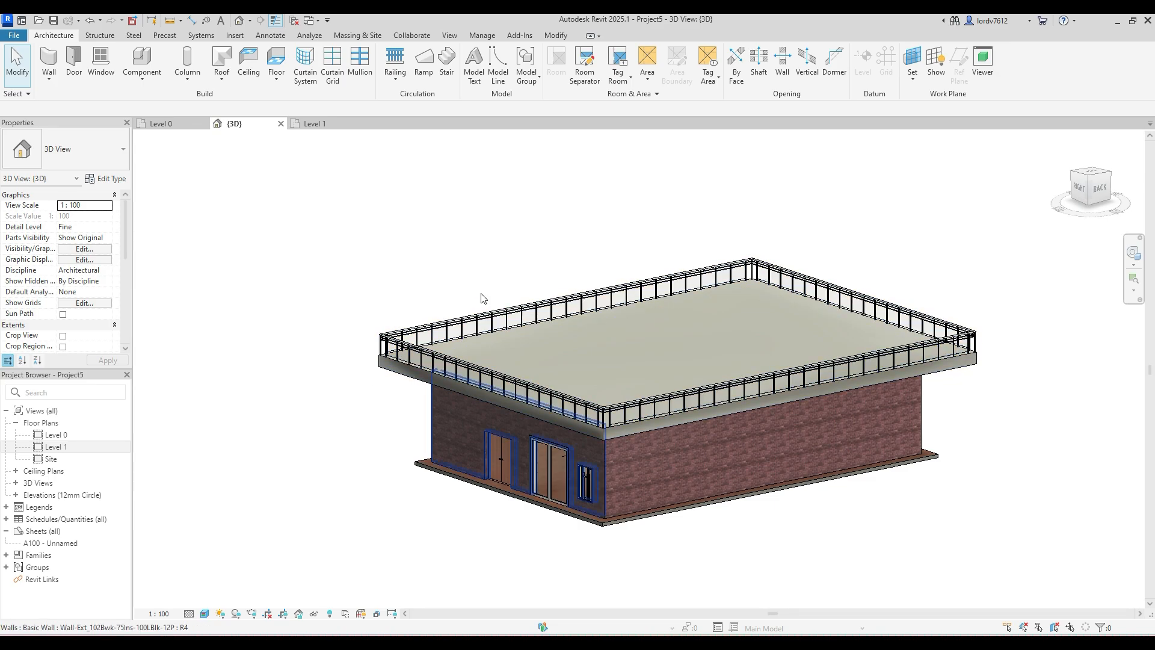
middle_drag(600, 373, 415, 393)
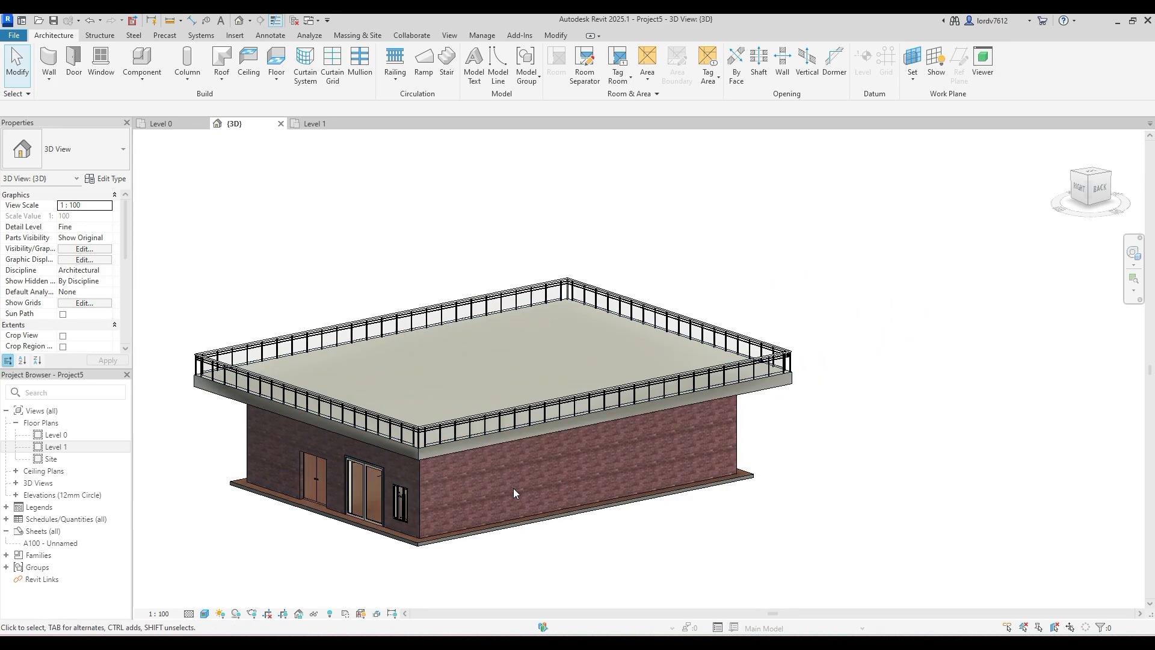
shift+middle_drag(602, 518, 576, 454)
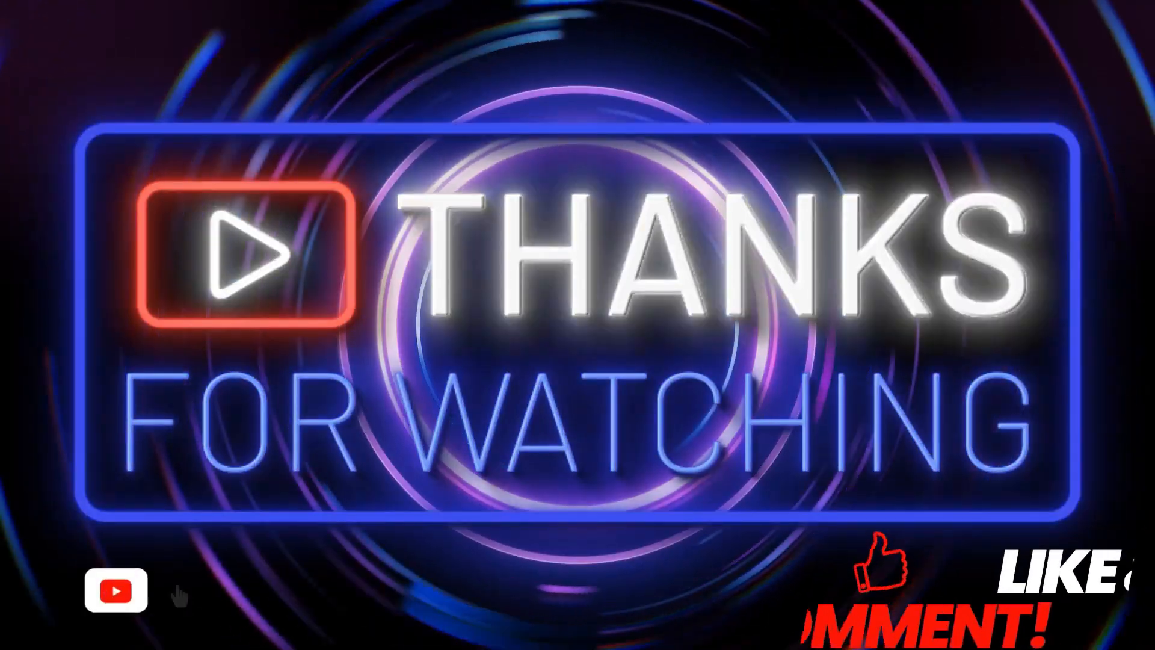